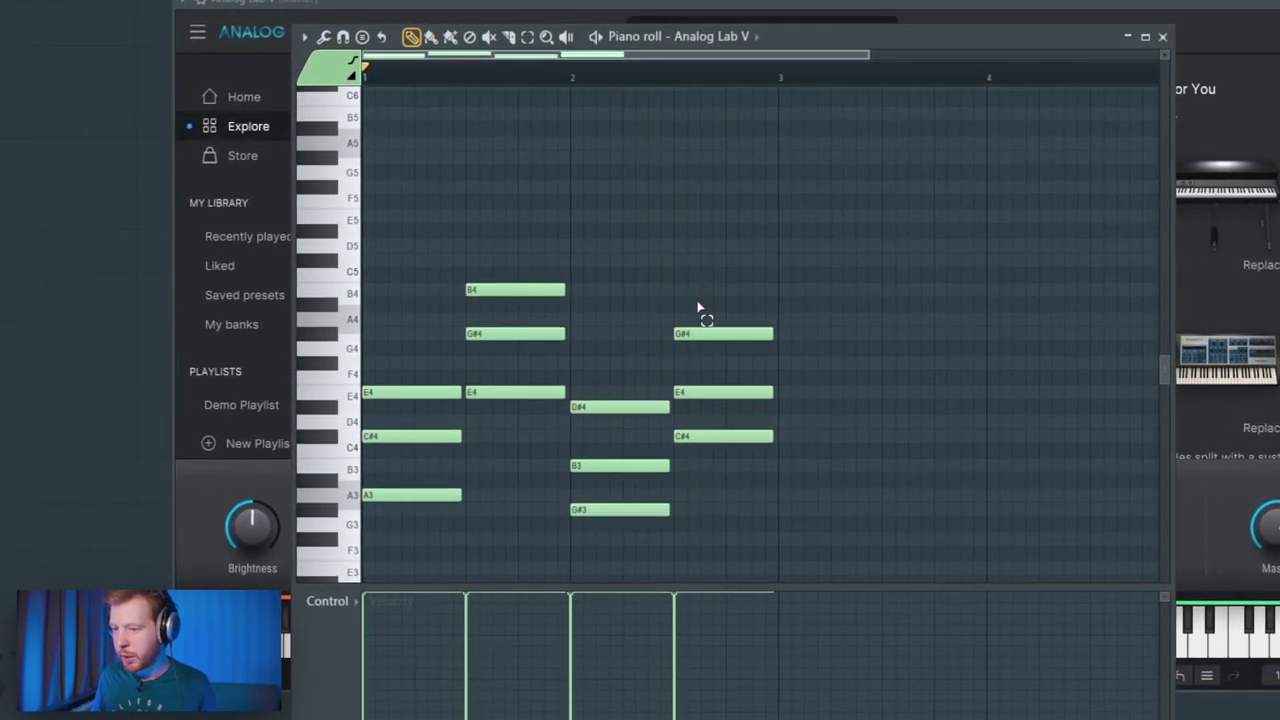
Lower the second chord's G#4 and B4 and the fourth chord's G#4 by one octave, and play the progression
key("ctrl+Down")
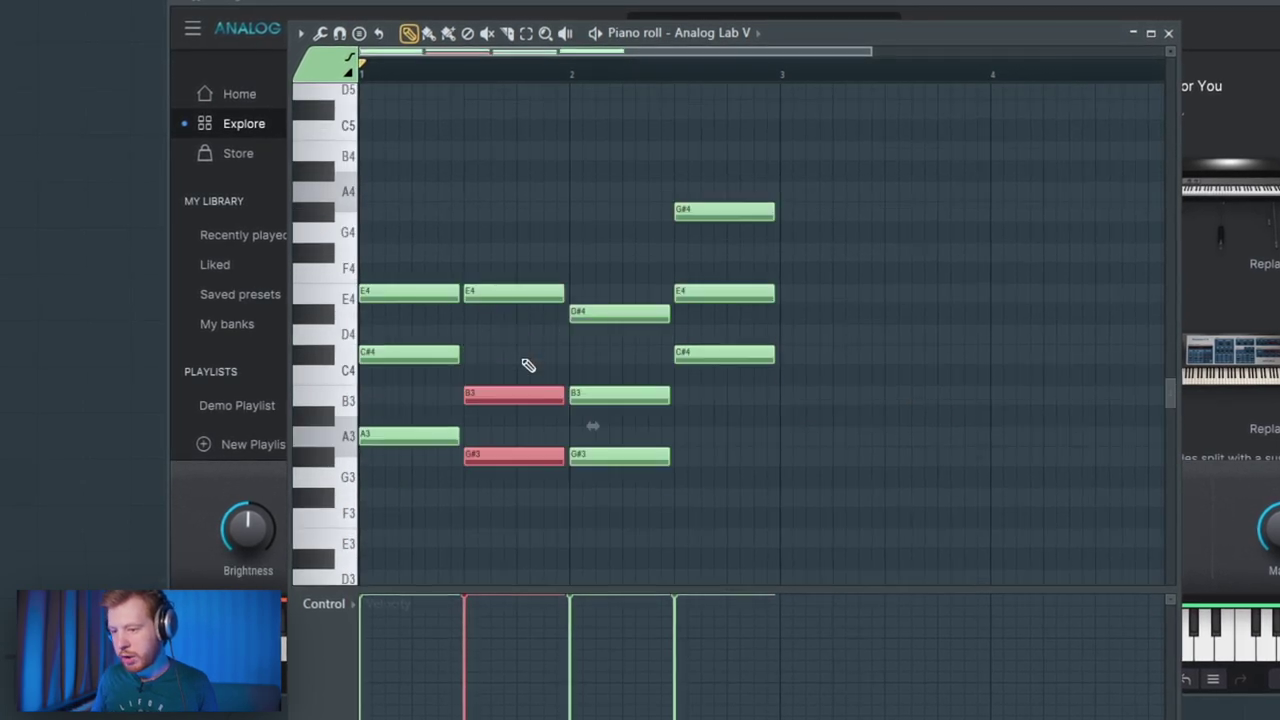
left_click_drag(684, 190, 733, 298, "ctrl")
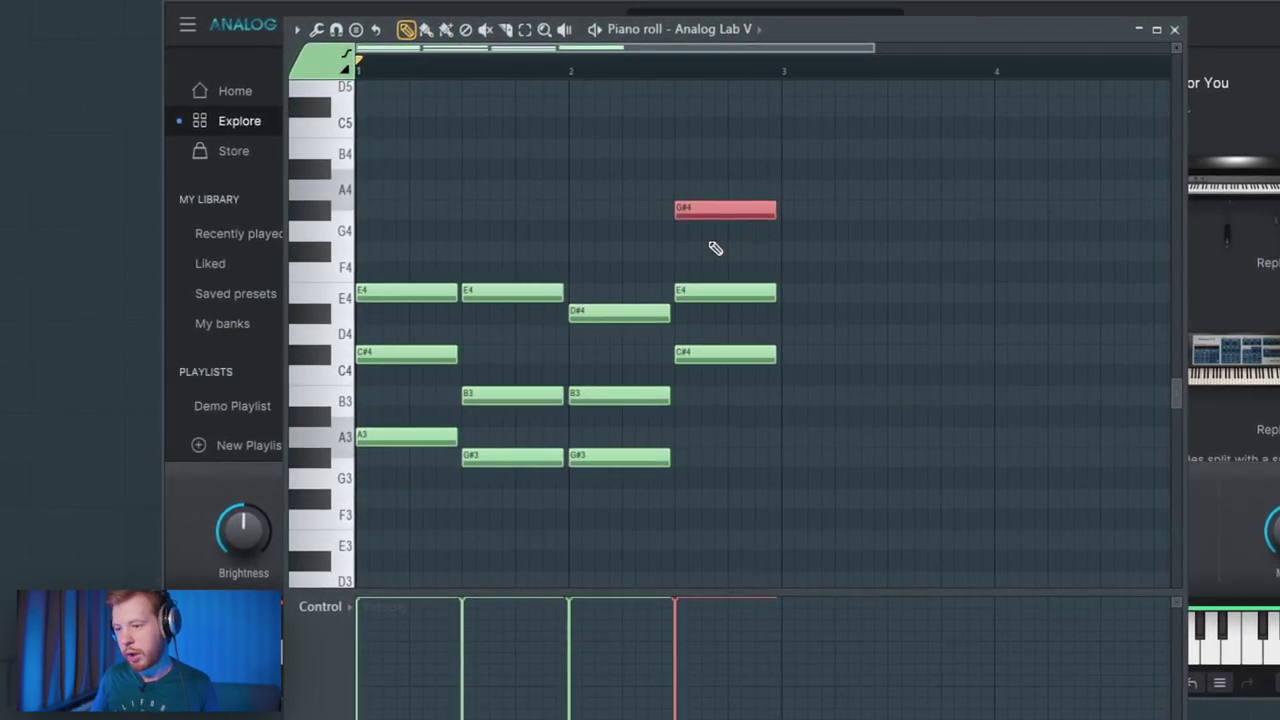
key("ctrl+Down")
key("space")
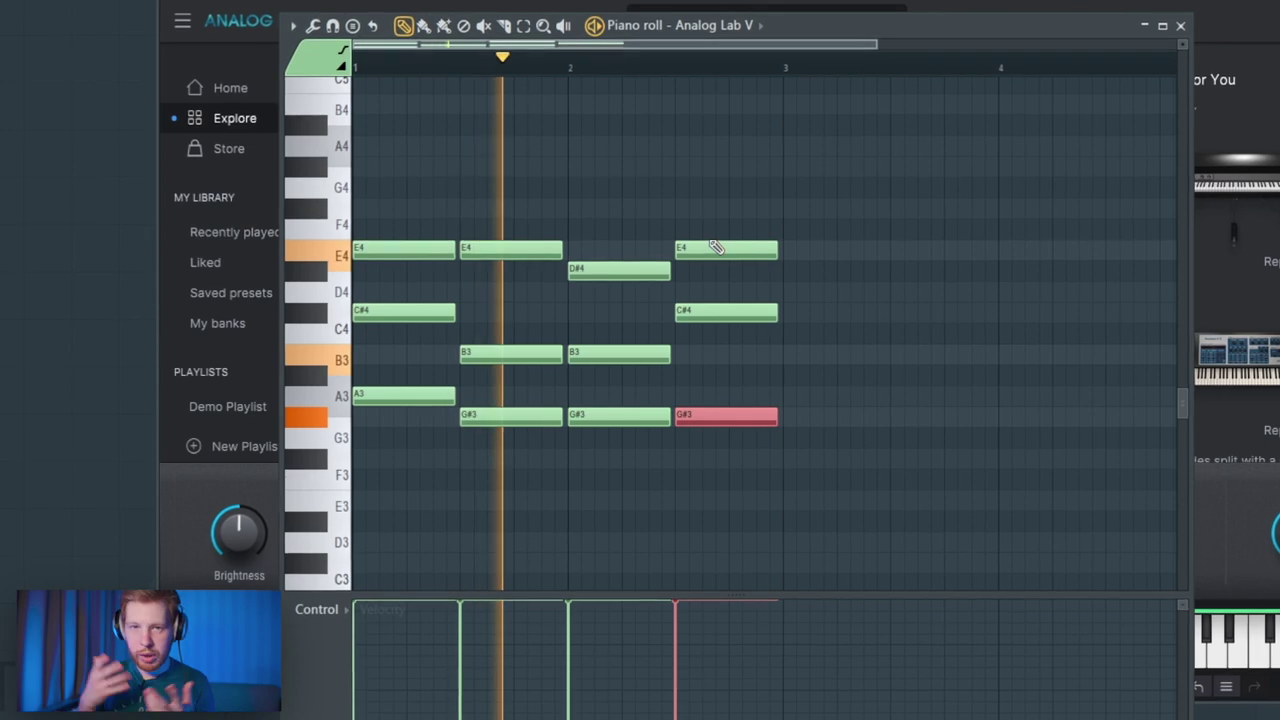
Move the existing progression to start at bar 5 and build a one-bar chord of A2, E3, G#3, C#4 and E4 in bar 1
left_click(350, 184)
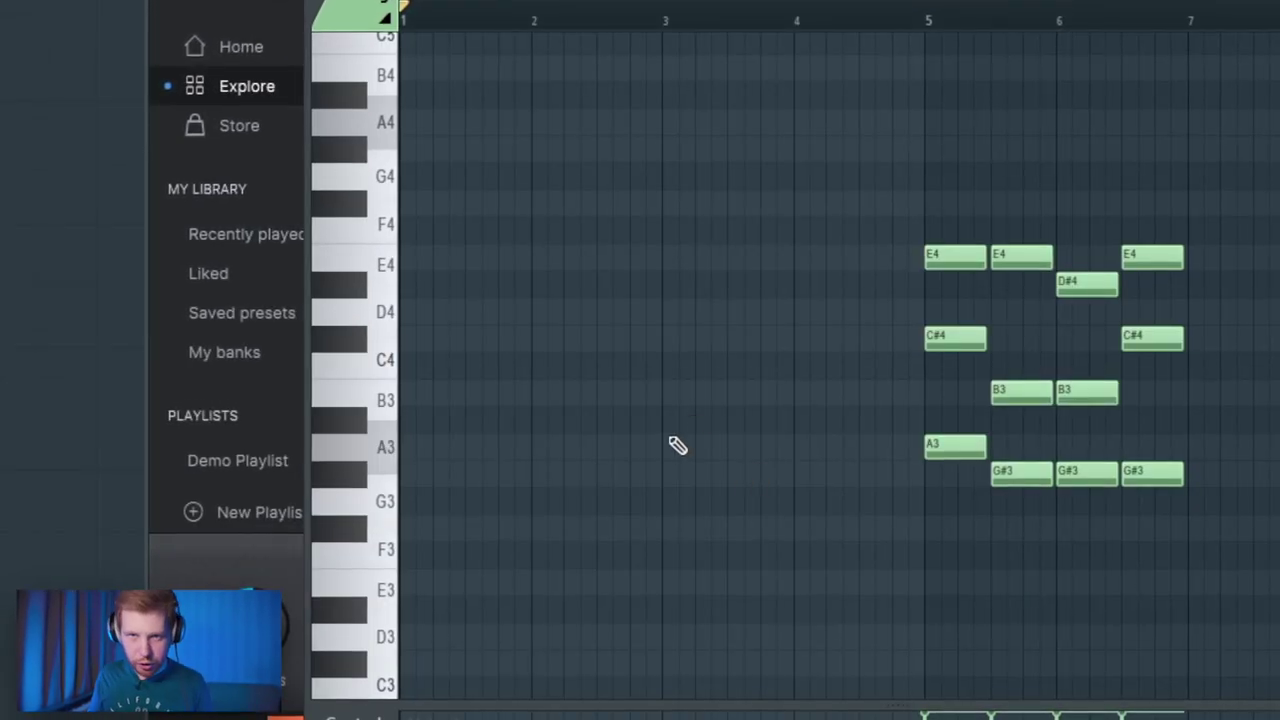
scroll(678, 445, "down", 3)
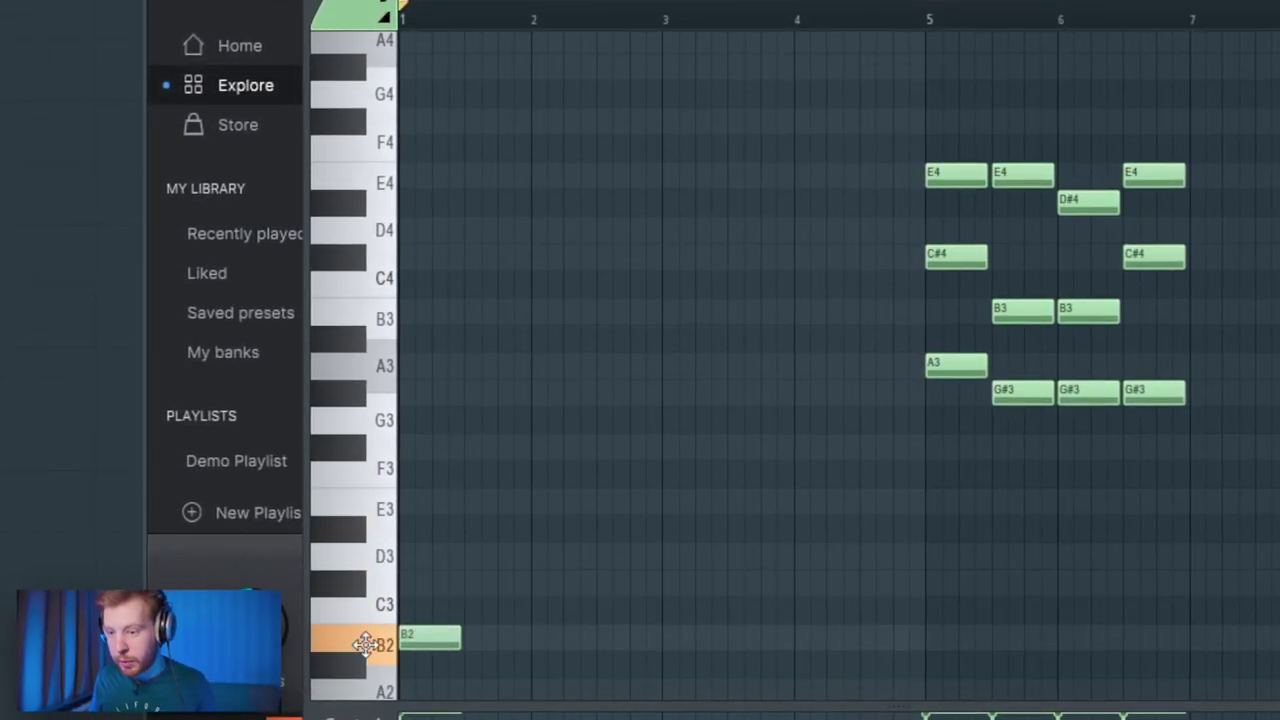
left_click_drag(455, 688, 508, 700)
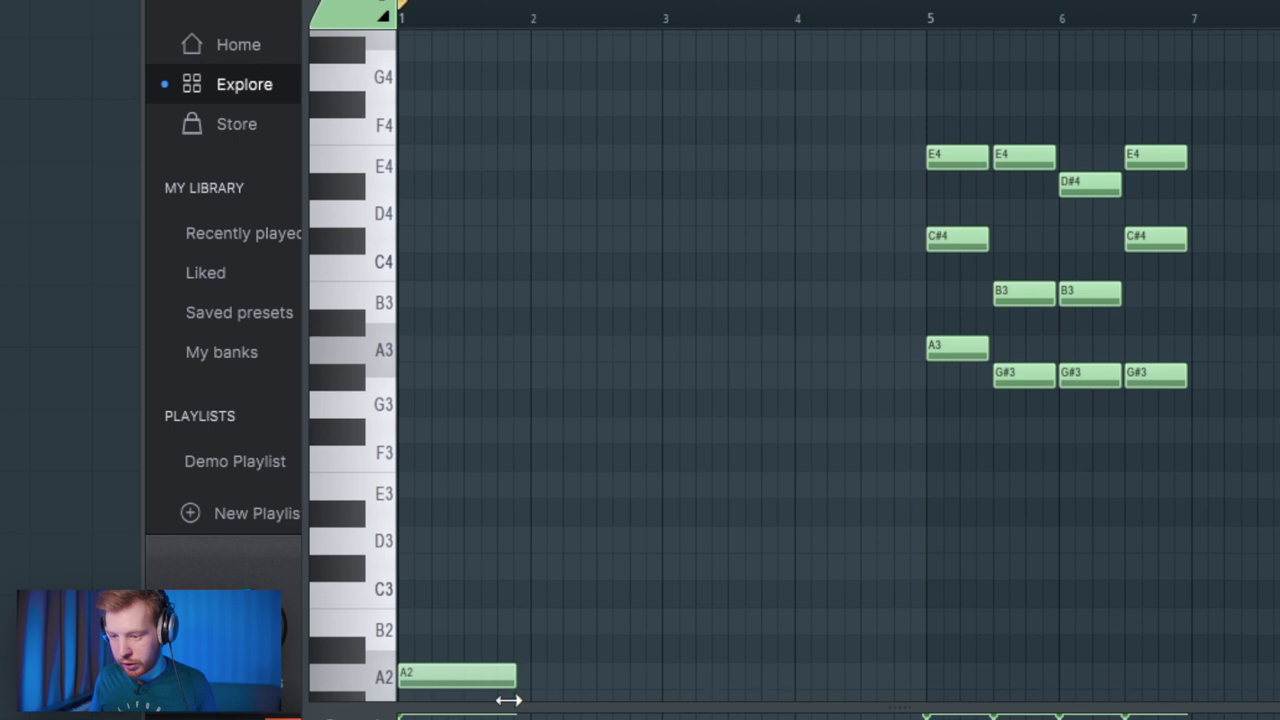
scroll(480, 600, "down", 1)
left_click(462, 543)
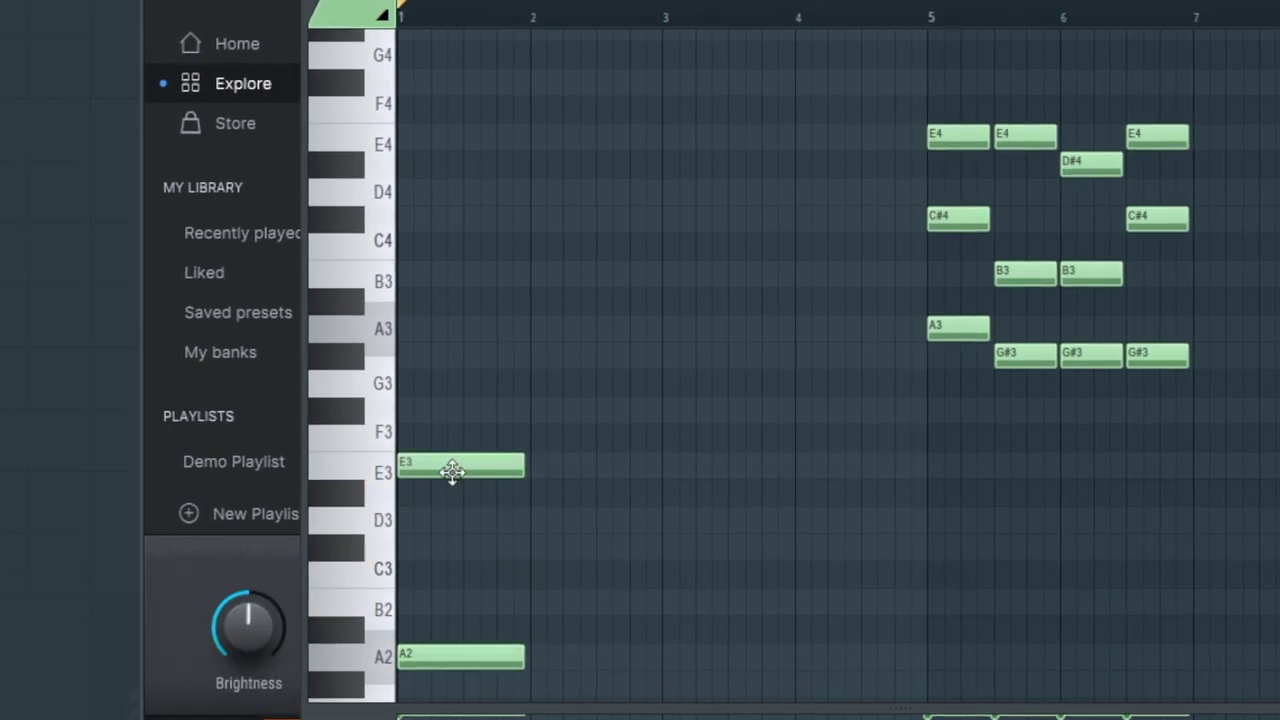
left_click(474, 138)
key("space")
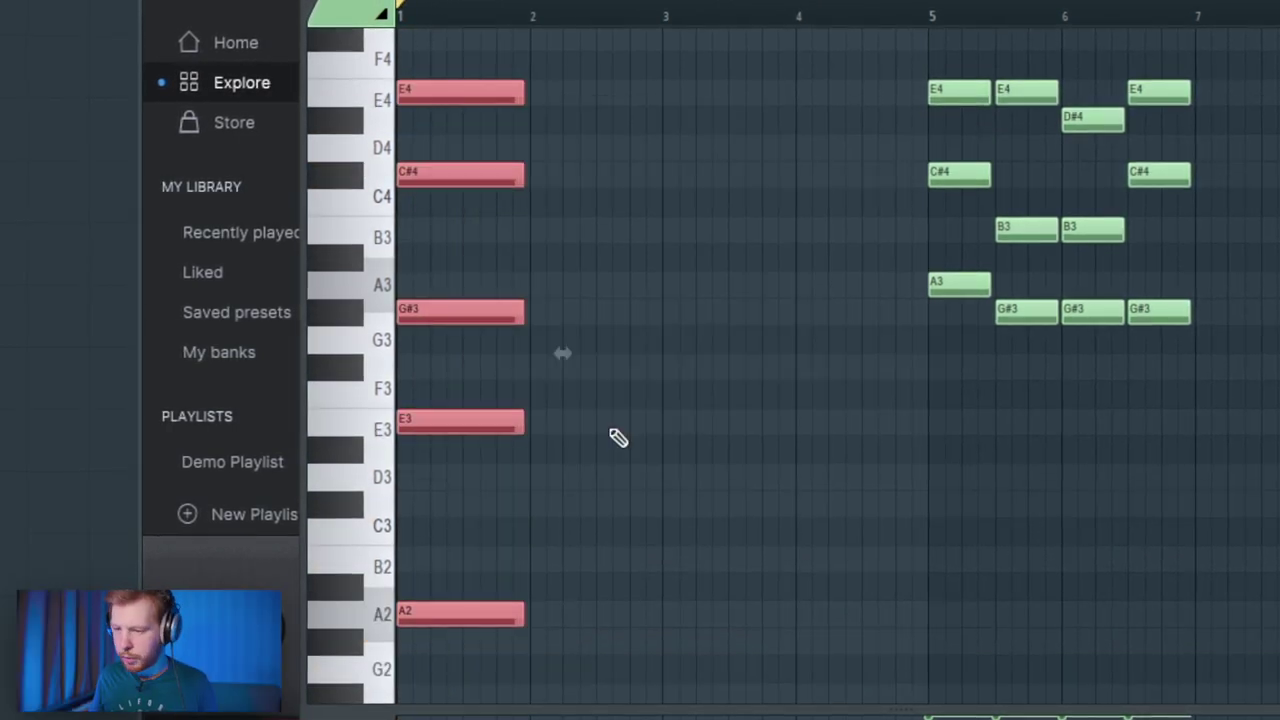
key("space")
left_click_drag(690, 52, 428, 700)
left_click(697, 458, "ctrl")
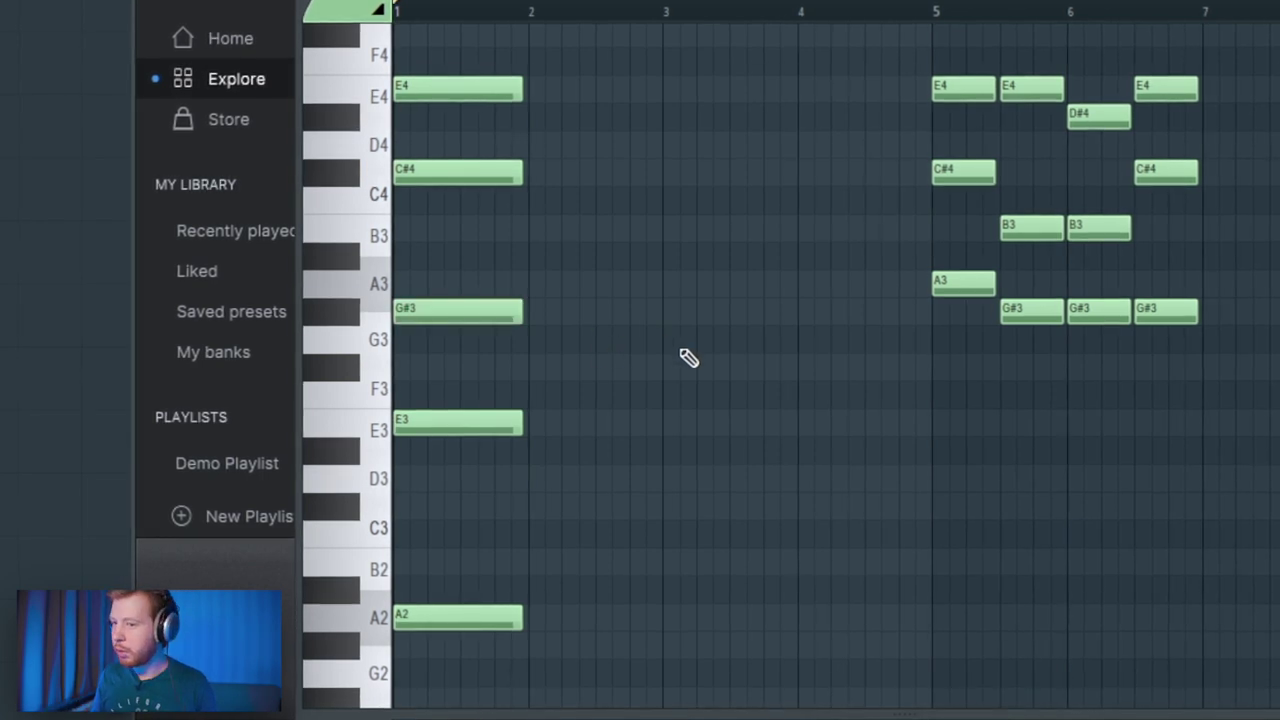
Build a one-bar chord of E3, G#3, B3 and D#4 in bar 2 while playing the progression
key("space")
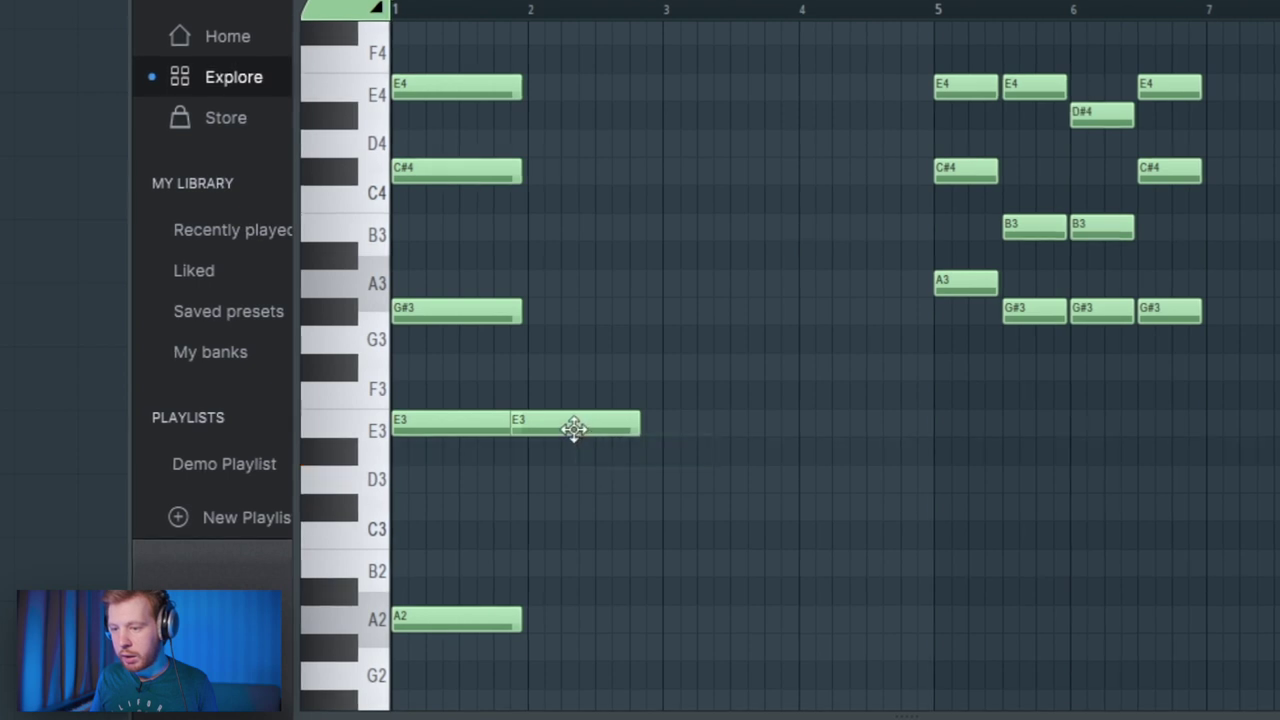
left_click_drag(573, 429, 590, 429)
left_click(575, 311)
left_click(573, 227)
key("space")
left_click(569, 80)
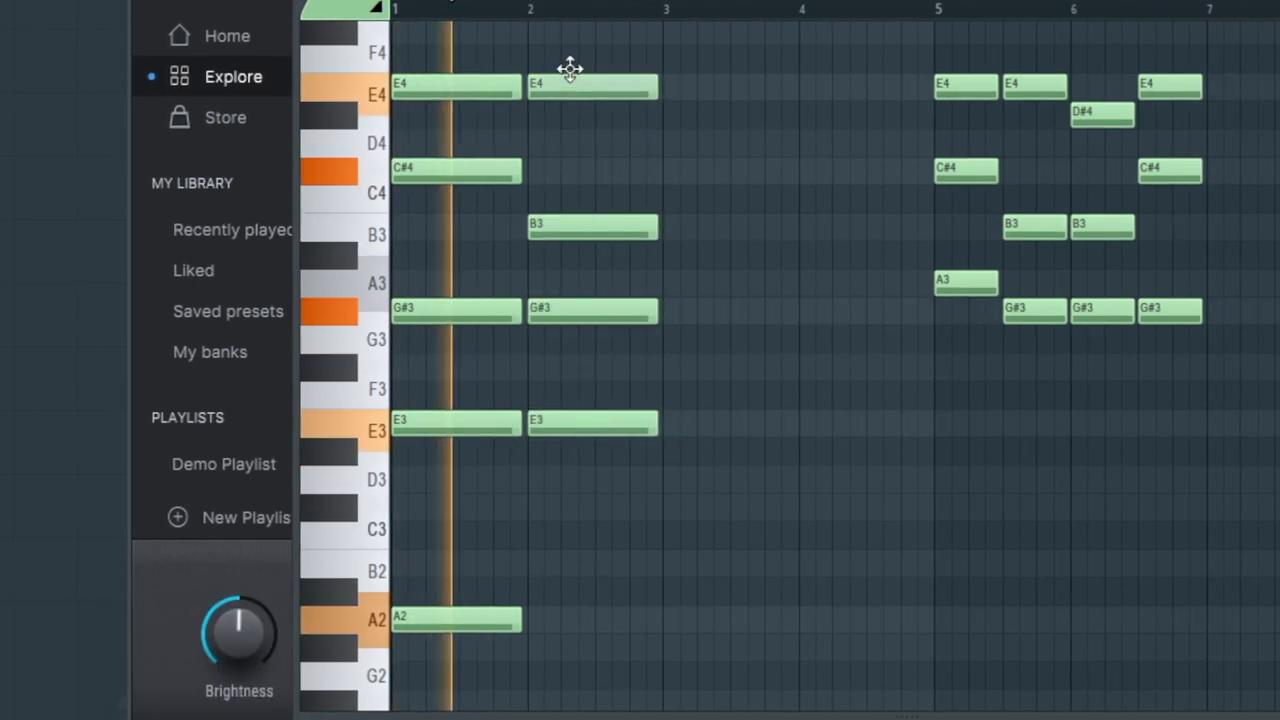
left_click_drag(569, 80, 578, 165)
left_click_drag(578, 165, 578, 115)
scroll(686, 206, "up", 1)
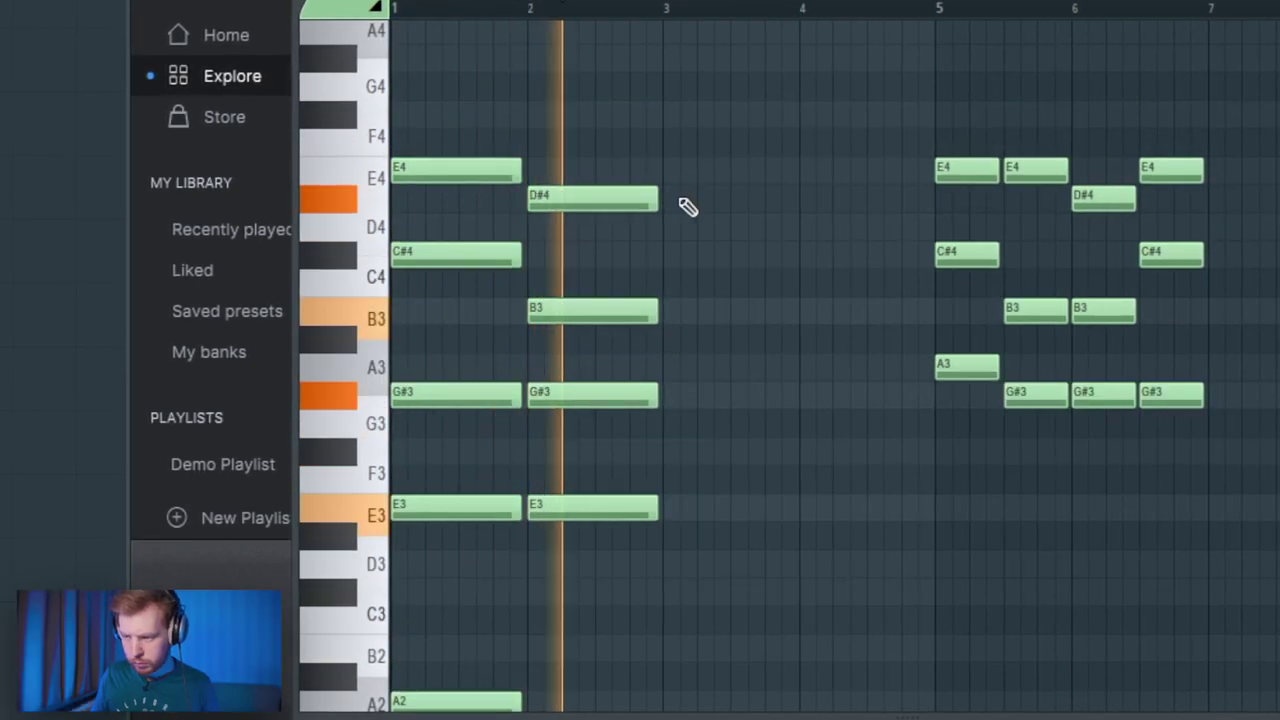
key("space")
Add a one-bar F#4 on top of the bar 2 chord and listen to it
left_click(598, 114)
key("space")
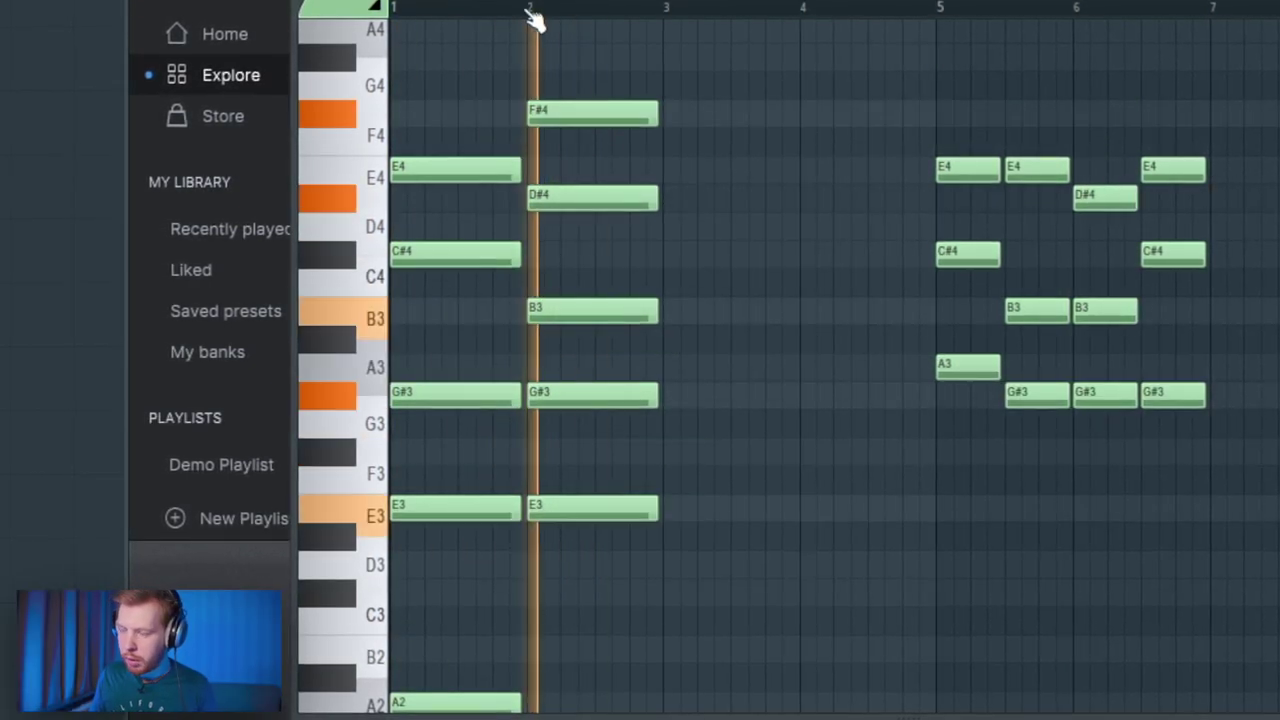
key("space")
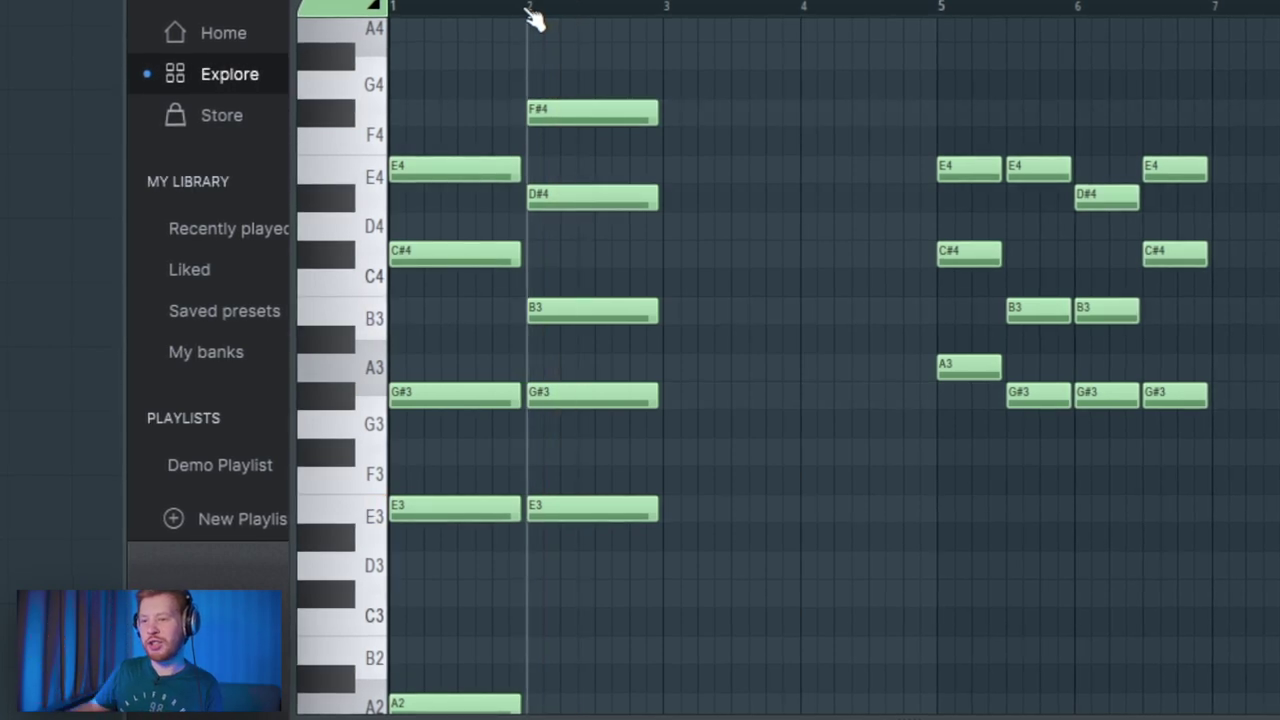
Examine the bar 2 chord's layers by selecting its lower notes and its top two notes separately
left_click_drag(780, 300, 556, 628)
left_click(768, 452)
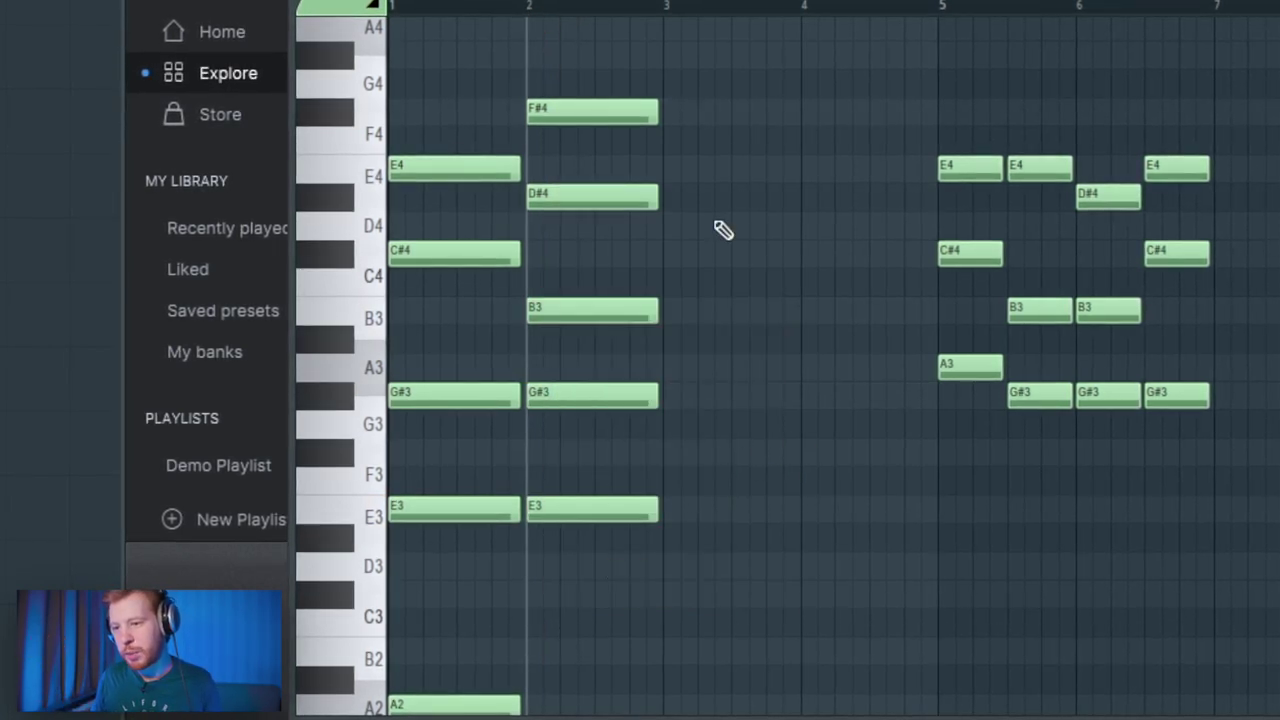
left_click_drag(716, 235, 572, 94)
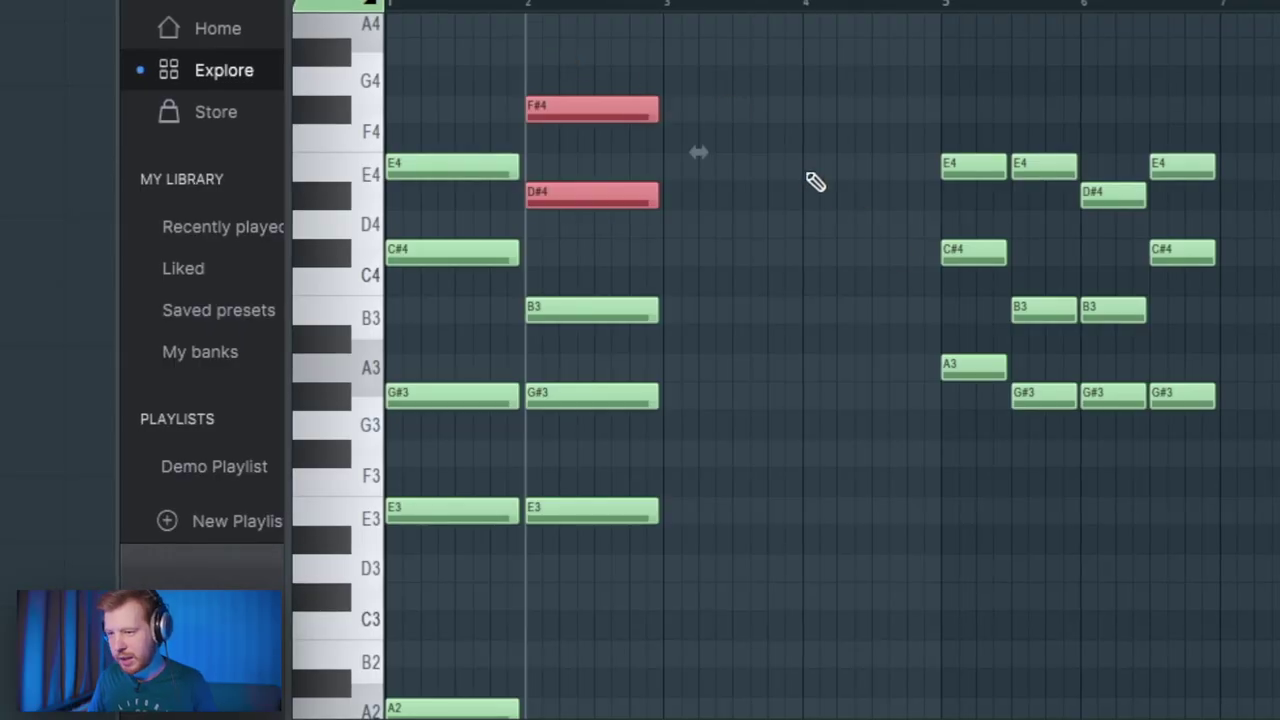
left_click(808, 174, "ctrl")
Build the bar 3 chord by copying G#3, B3, D#4 and F#4 from bar 2 and adding a one-bar G#2 bass note
left_click_drag(882, 42, 746, 422)
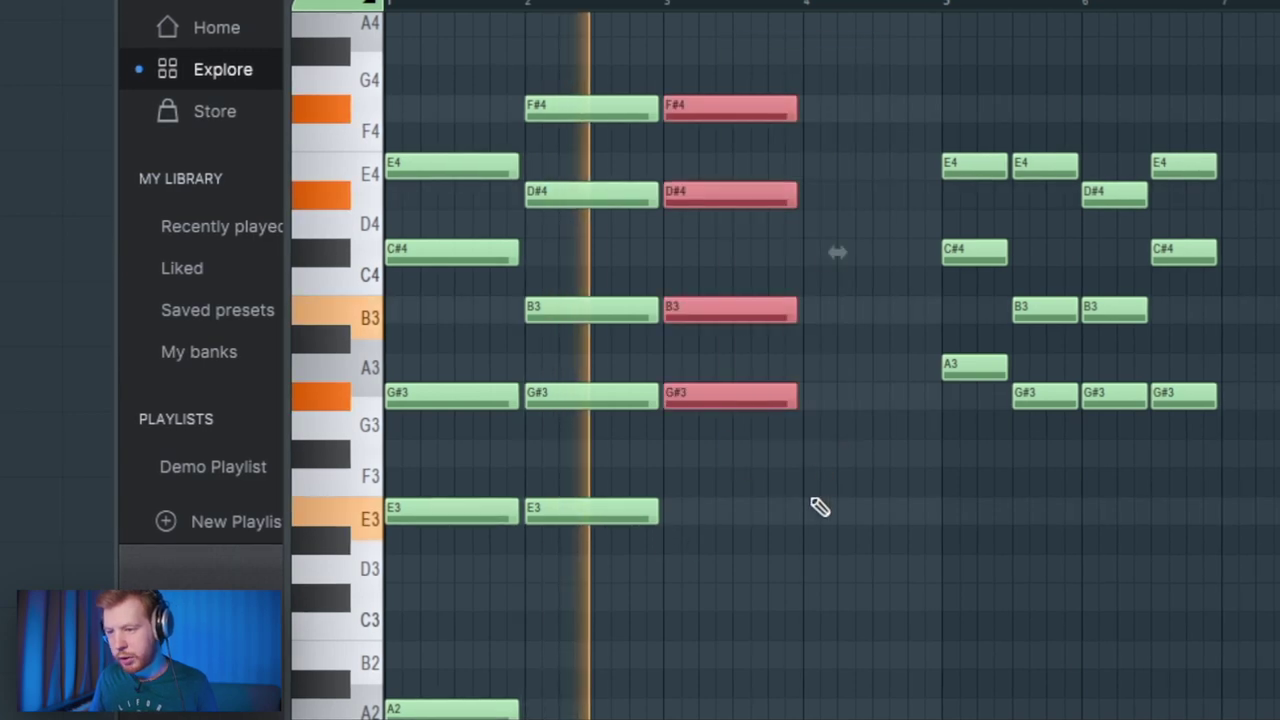
left_click_drag(850, 106, 742, 412)
left_click(832, 465, "ctrl")
key("space")
scroll(580, 405, "down", 1)
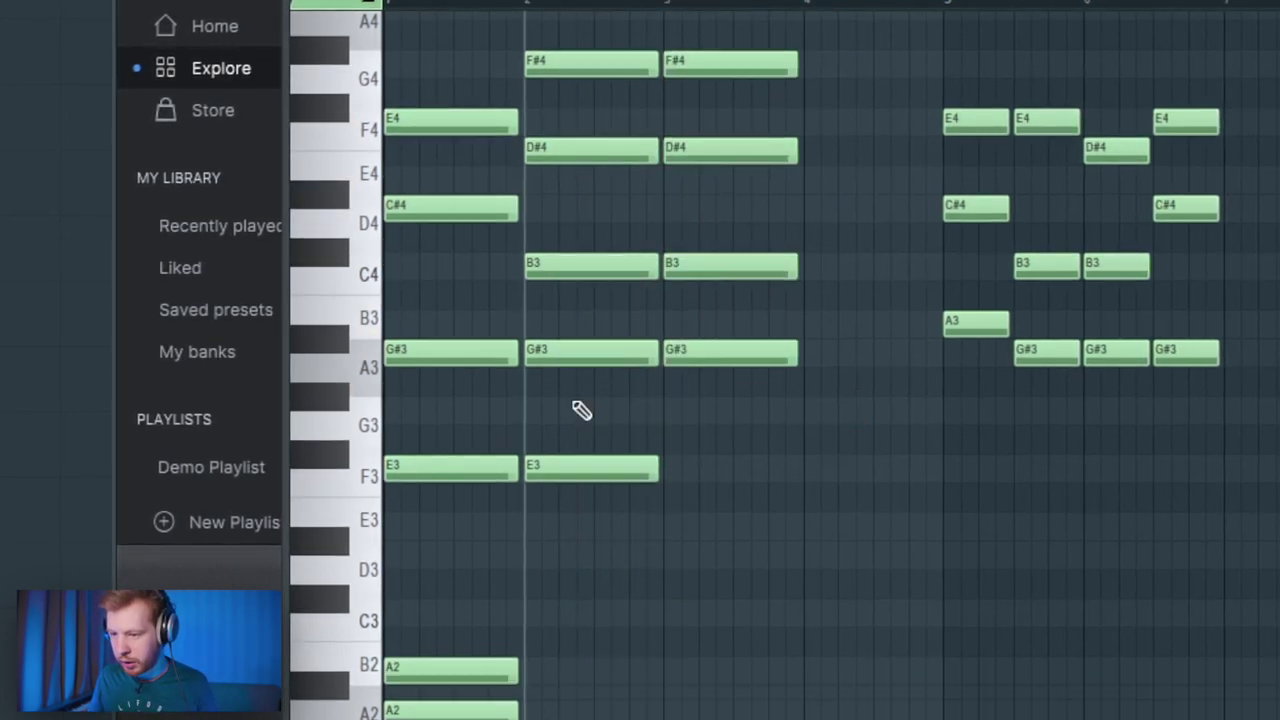
scroll(580, 410, "down", 2)
left_click(689, 397)
key("space")
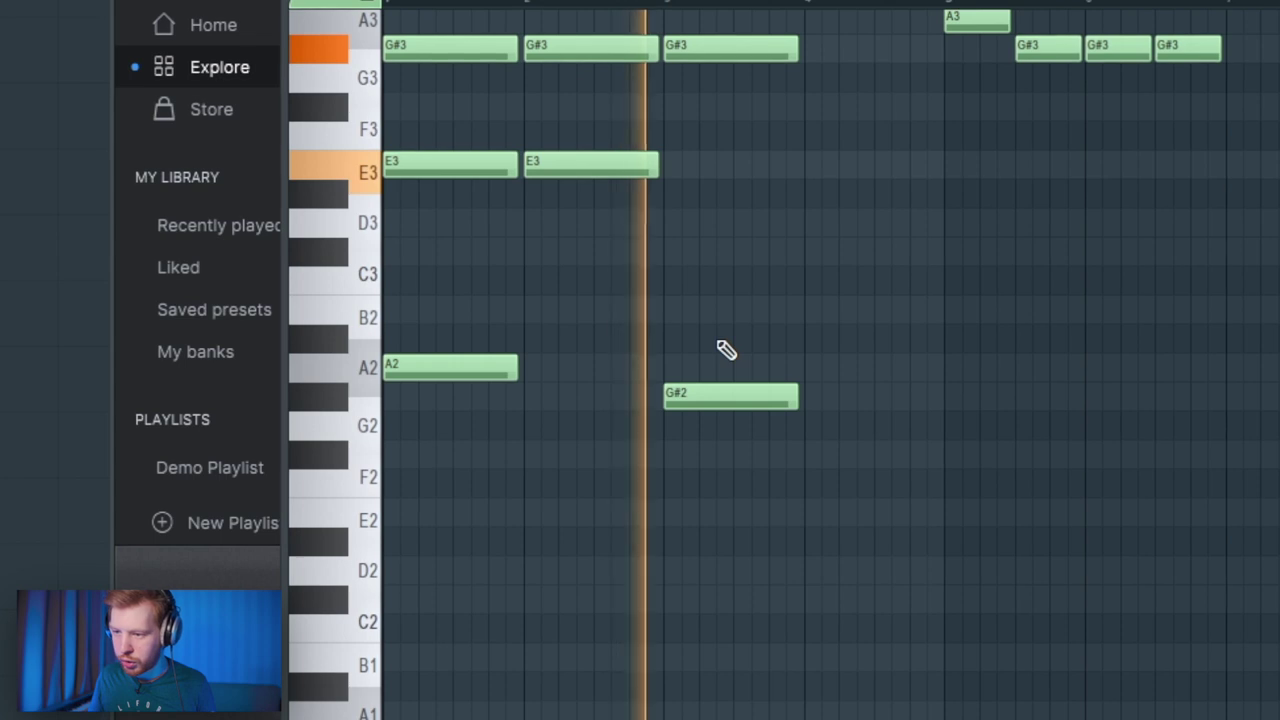
scroll(746, 354, "up", 1)
key("space")
Build a one-bar chord of C#3, G#3, B3, D#4 and E4 in bar 4 and play it
left_click(857, 427)
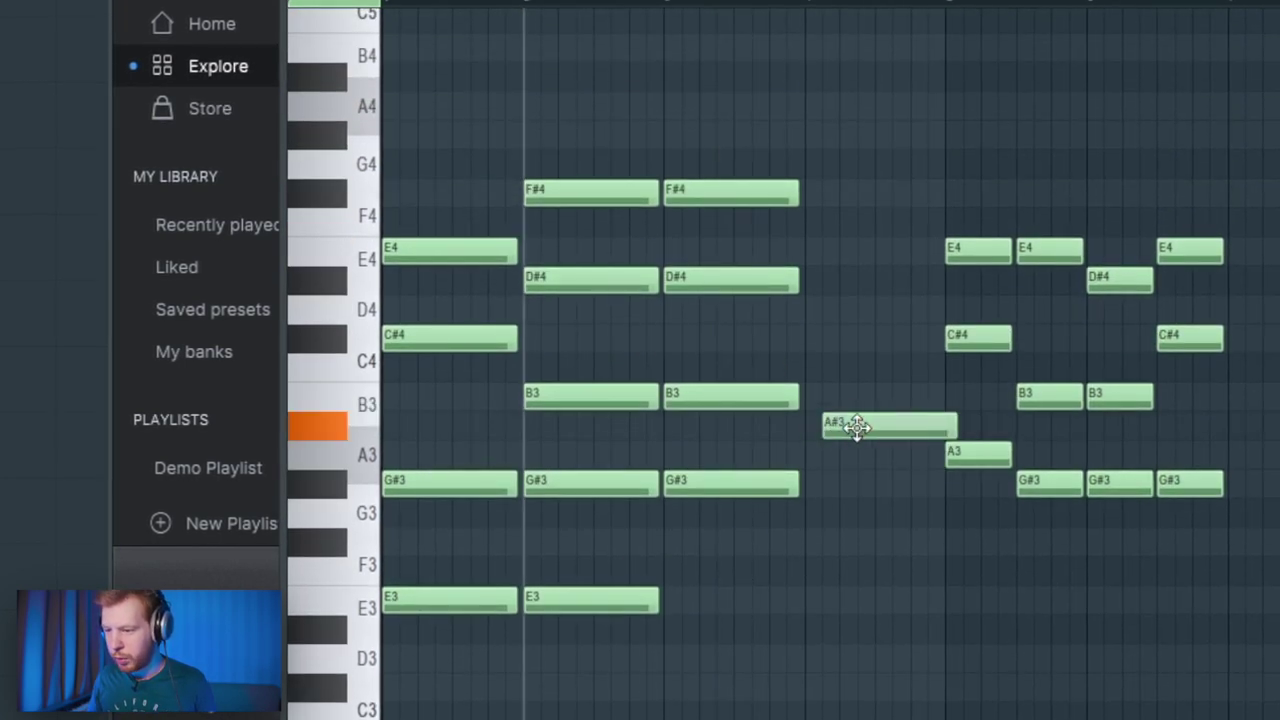
left_click_drag(857, 427, 841, 555)
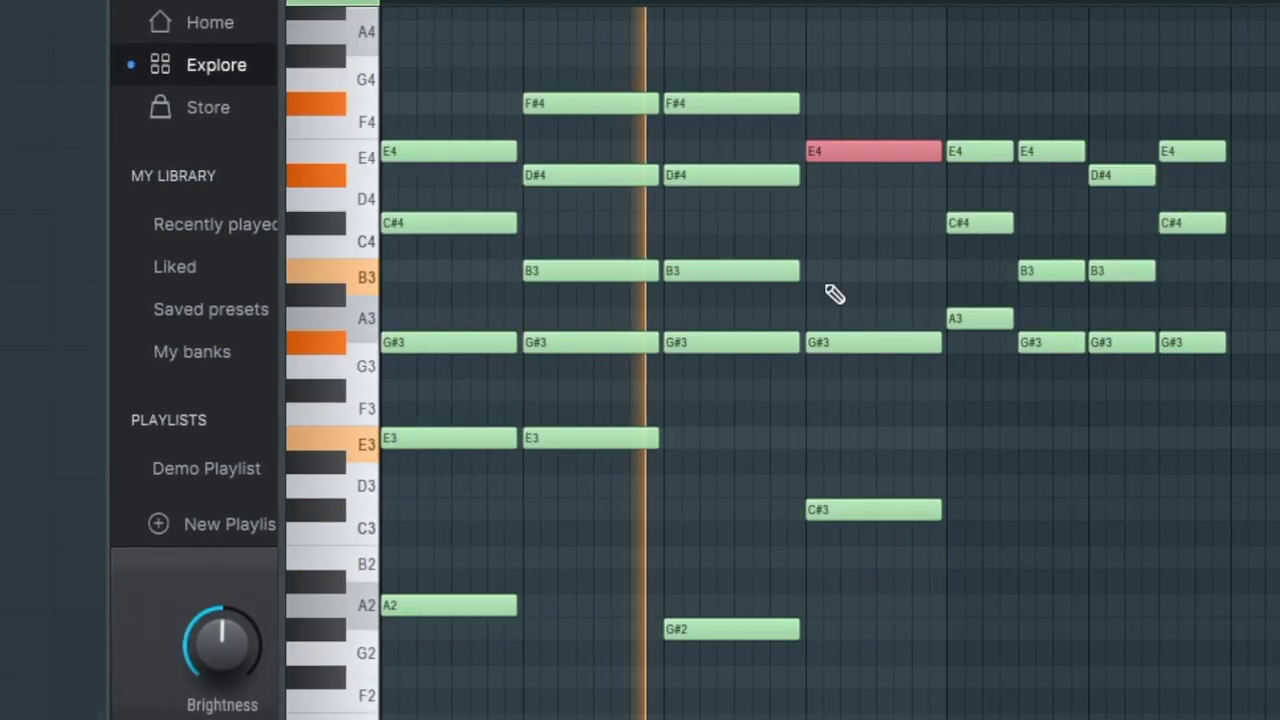
left_click(830, 272)
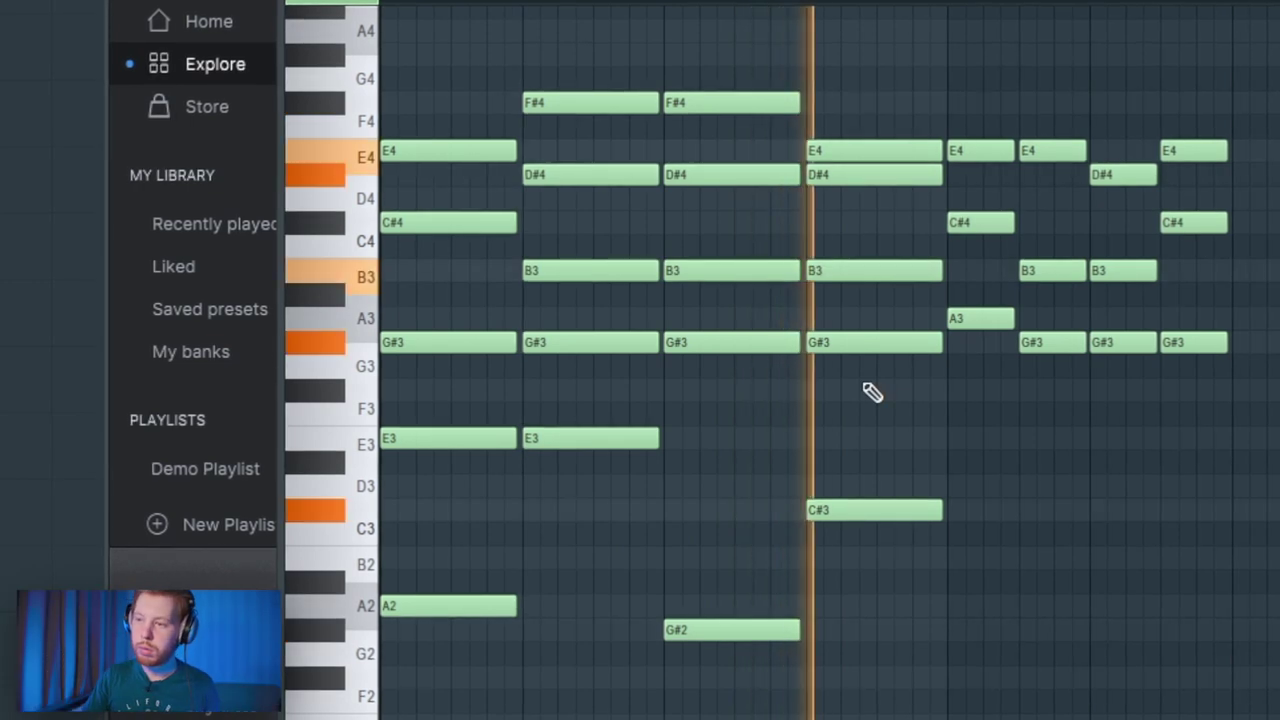
key("space")
Single out the D#4 next to the E4 in the bar 4 chord and listen to the progression
left_click(870, 177, "ctrl")
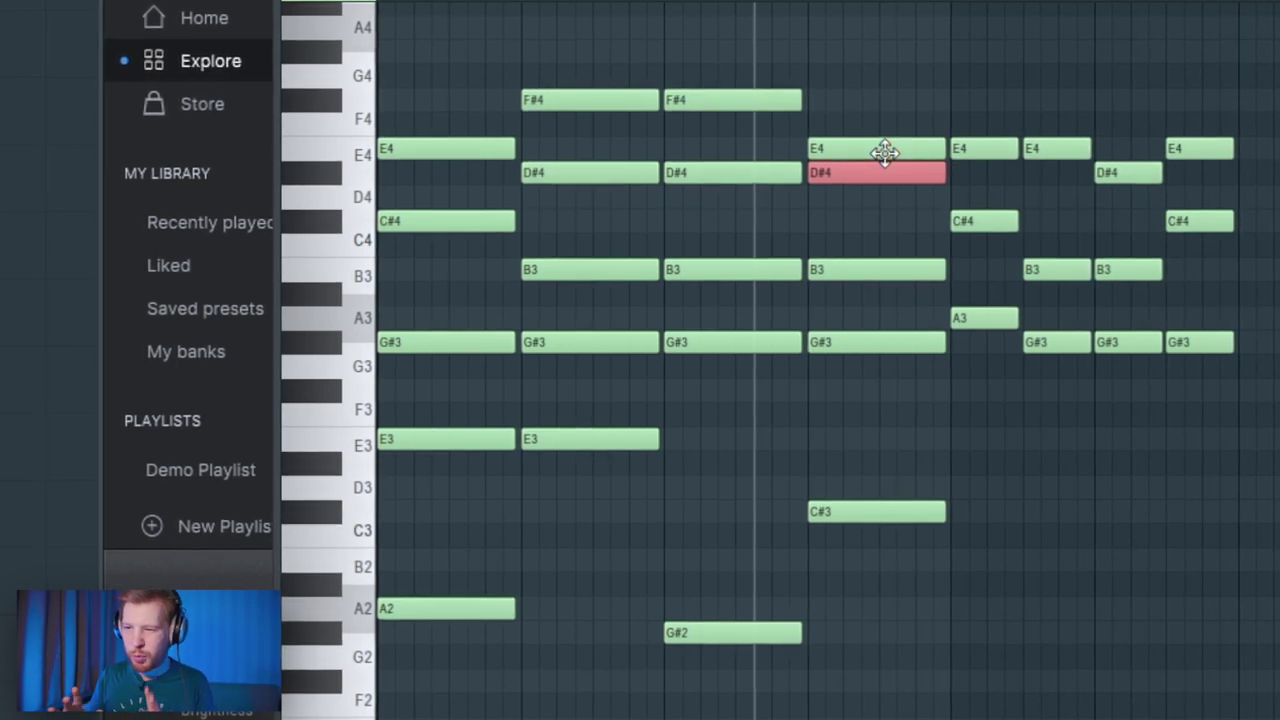
key("space")
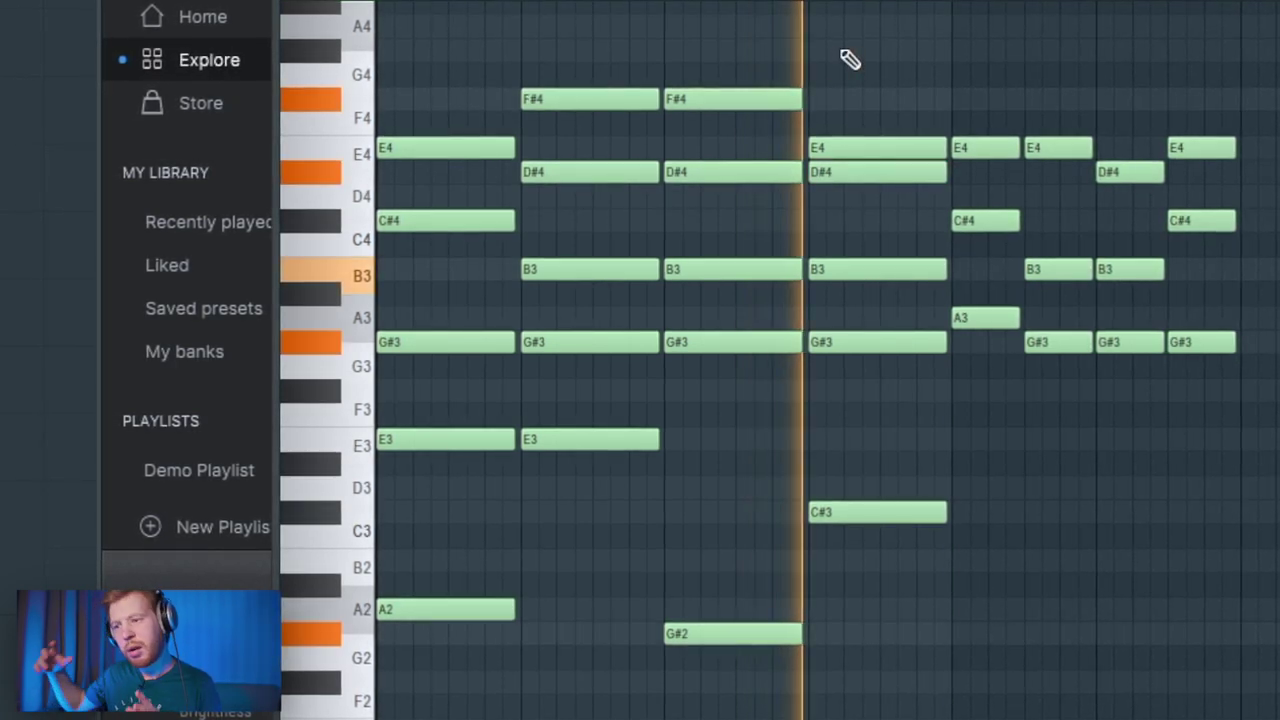
scroll(846, 97, "up", 3)
key("space")
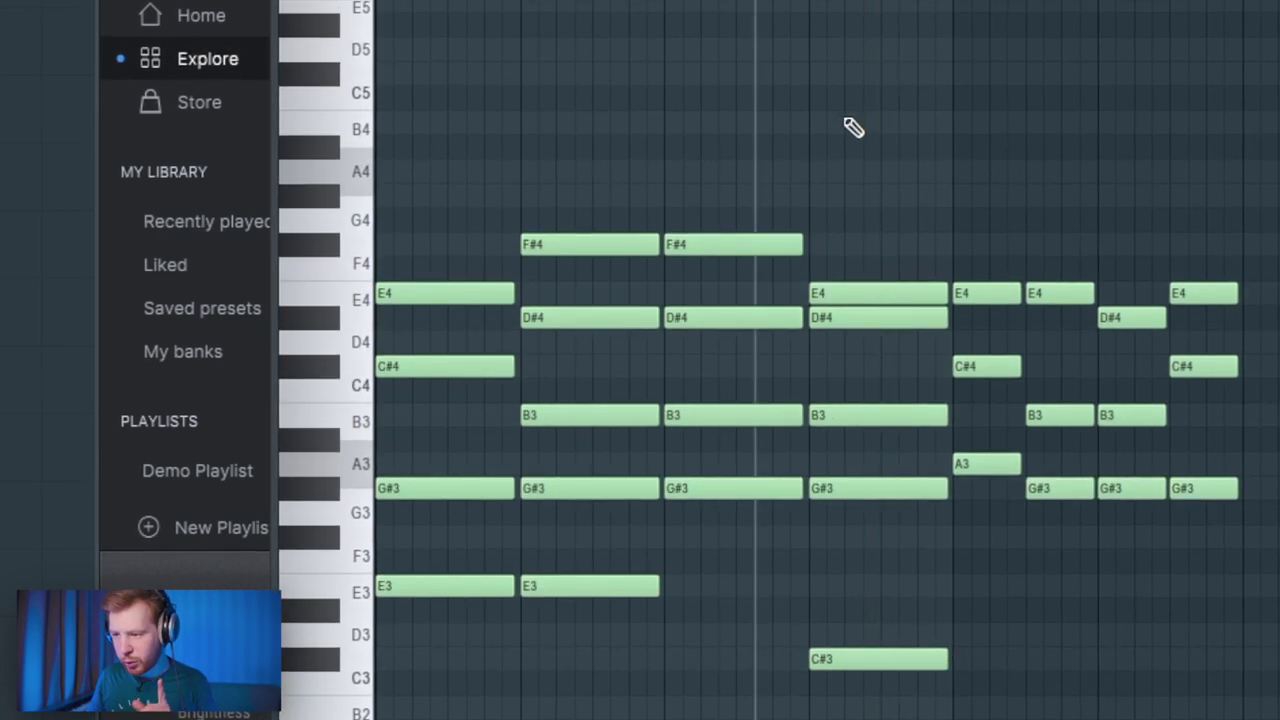
Strum the bar 1 chord with a lowered start time strength, preview the result and accept it
scroll(840, 131, "down", 3)
left_click_drag(480, 63, 423, 614)
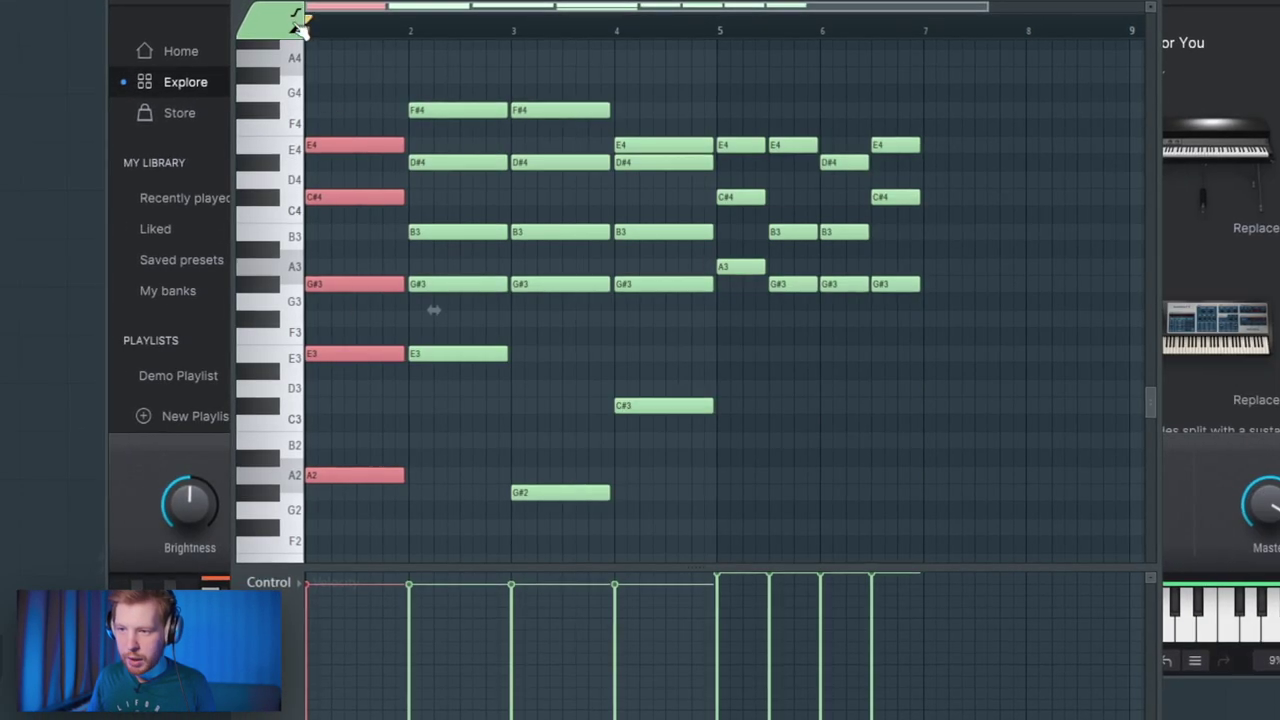
key("alt+s")
left_click_drag(1140, 236, 1140, 270)
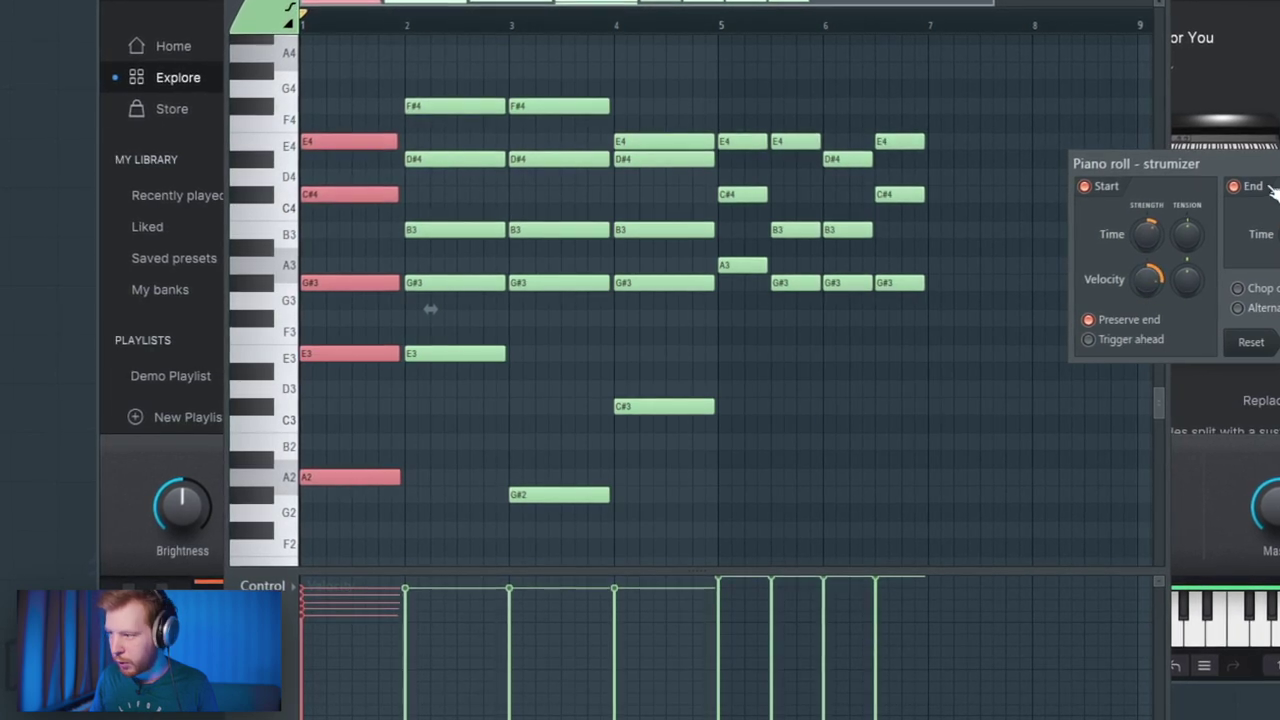
left_click_drag(1262, 167, 914, 148)
key("space")
left_click(990, 325)
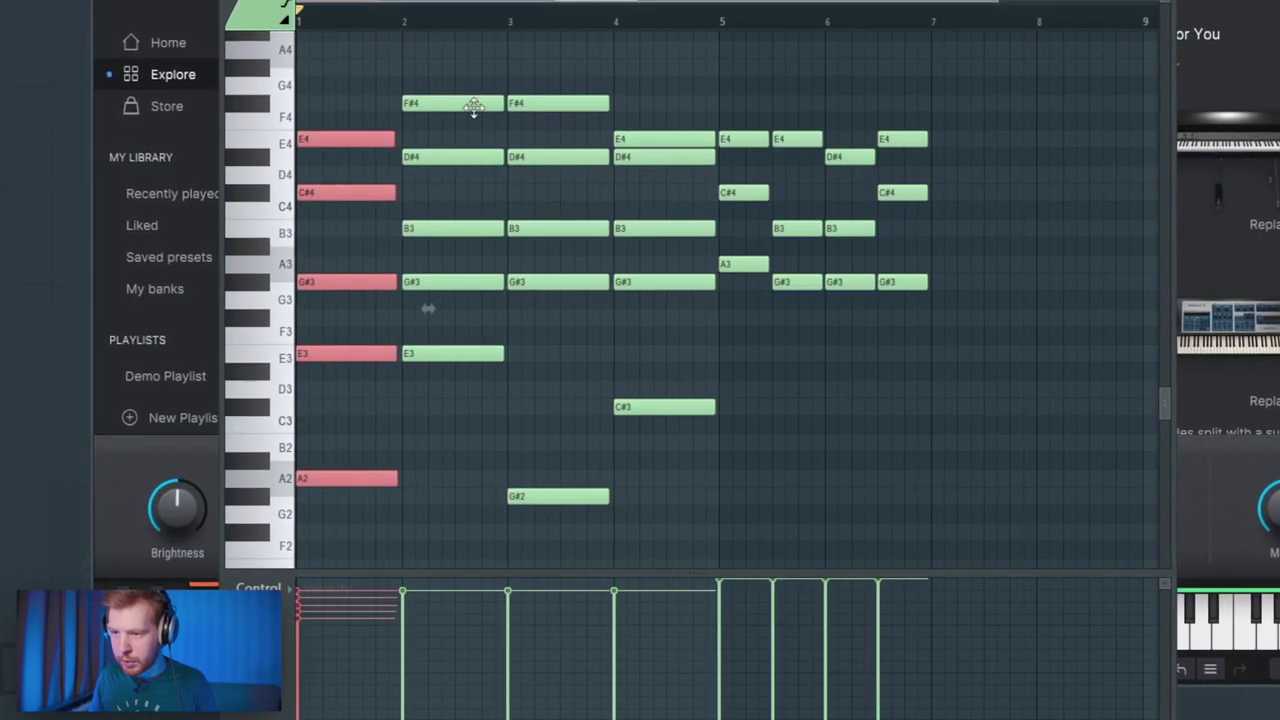
Apply the strum to the chords in bars 2, 3 and 4 and clear the note selection
left_click_drag(471, 108, 443, 394)
key("alt+s")
left_click(988, 335)
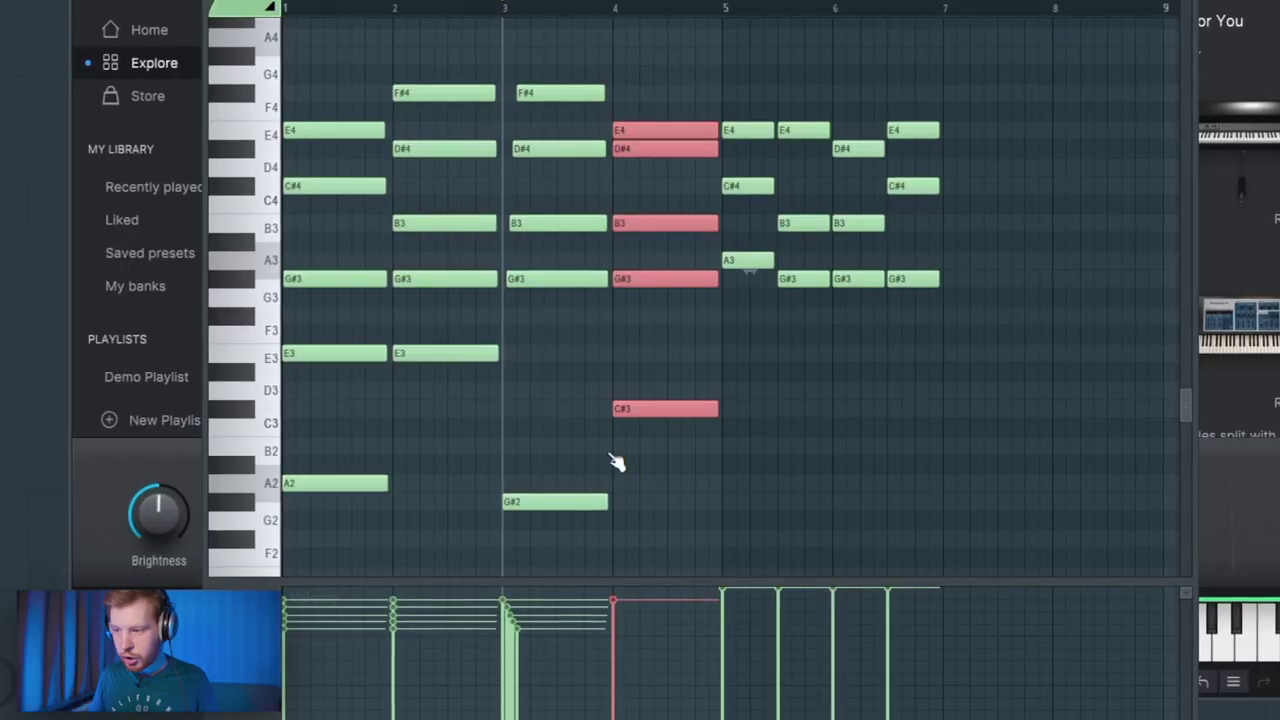
key("alt+s")
left_click(1006, 322)
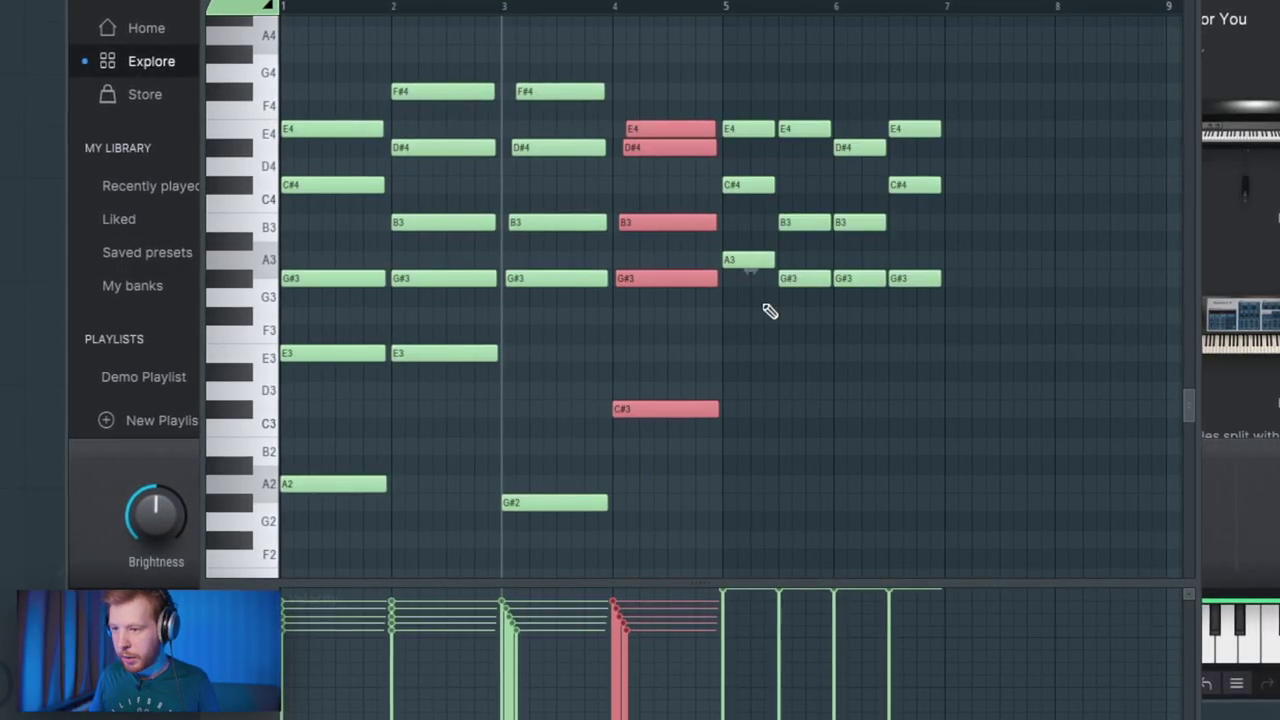
left_click(606, 191, "ctrl")
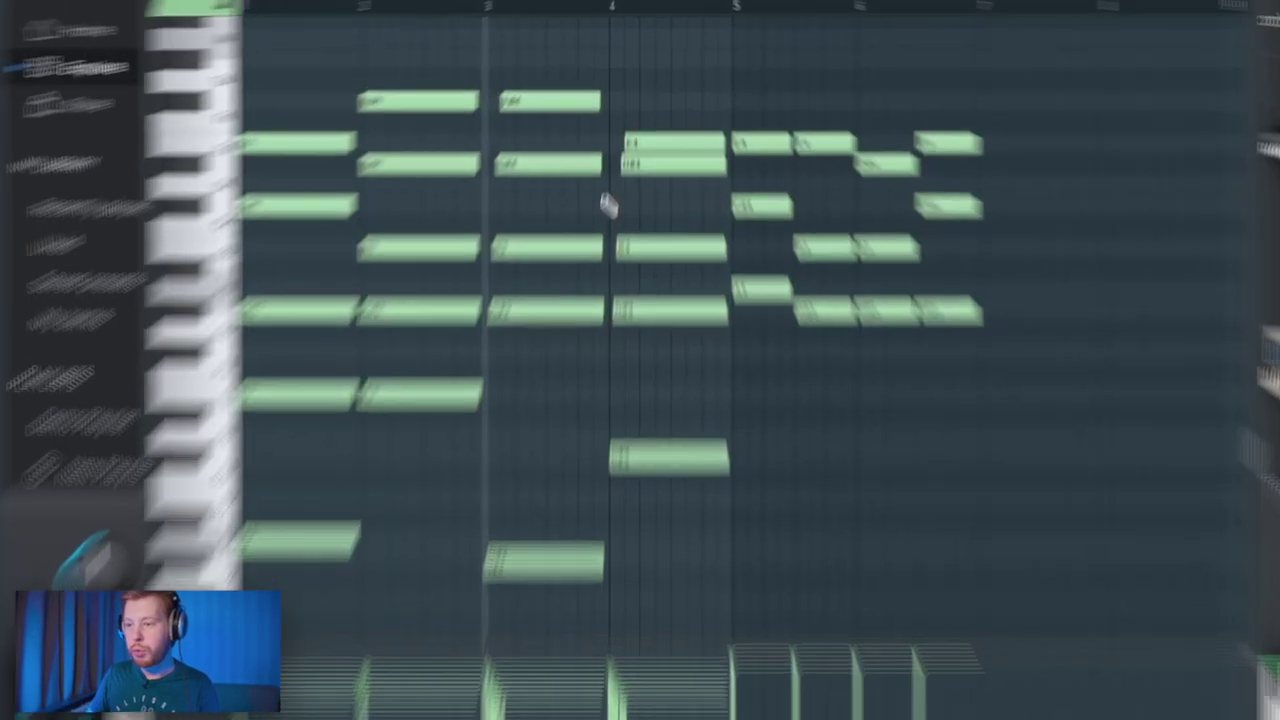
Split bar 3's G#3 into two half-bar notes and add a half-bar G#4 above the second one, listening to the result
left_click_drag(605, 277, 549, 288)
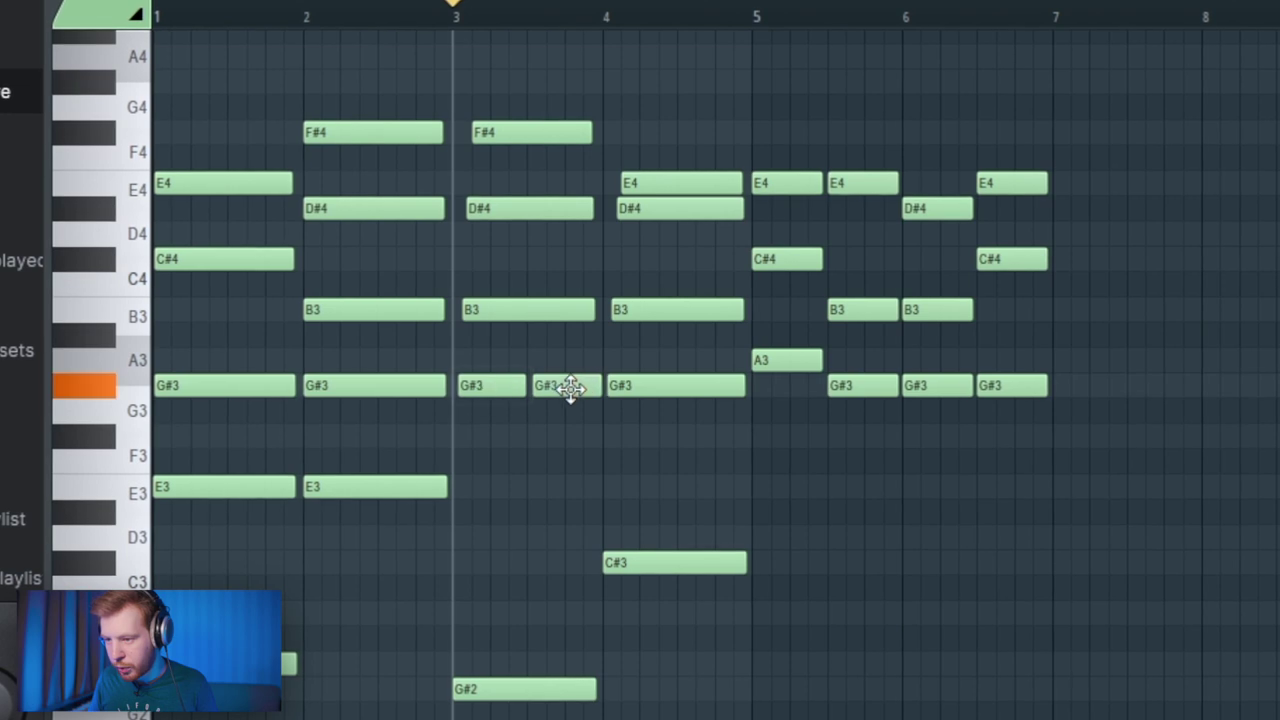
key("space")
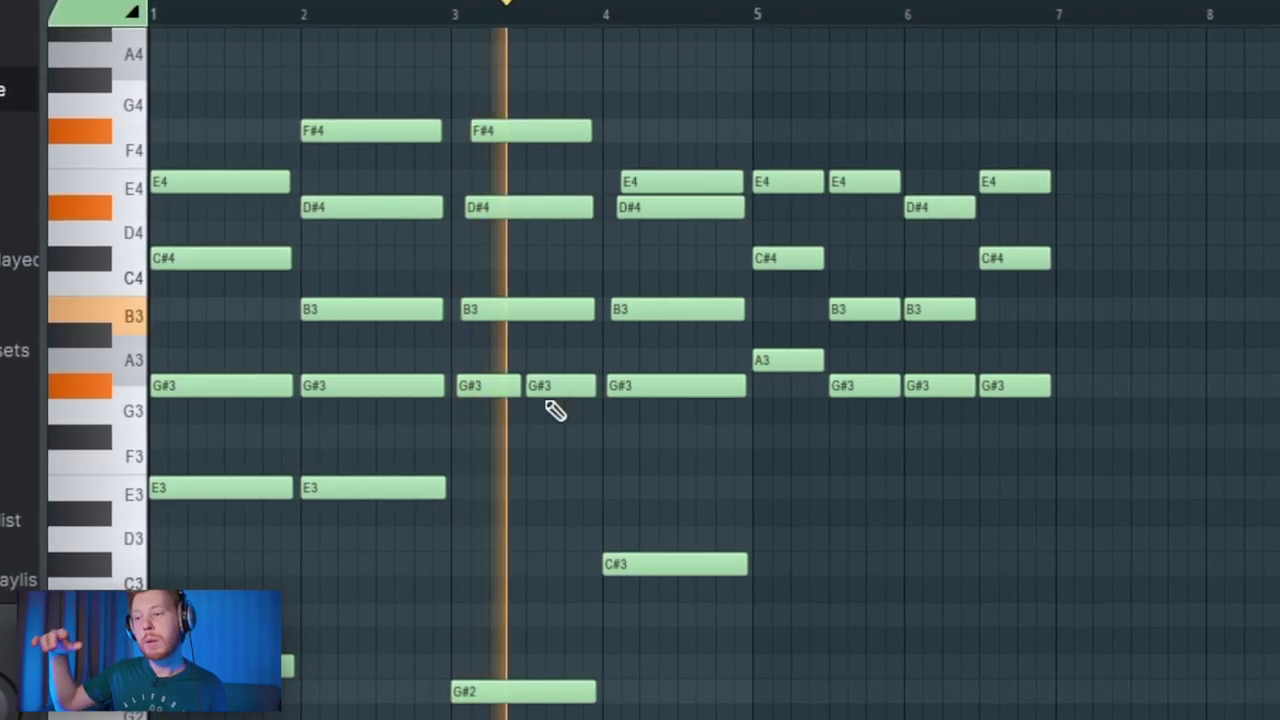
key("space")
scroll(600, 628, "up", 3)
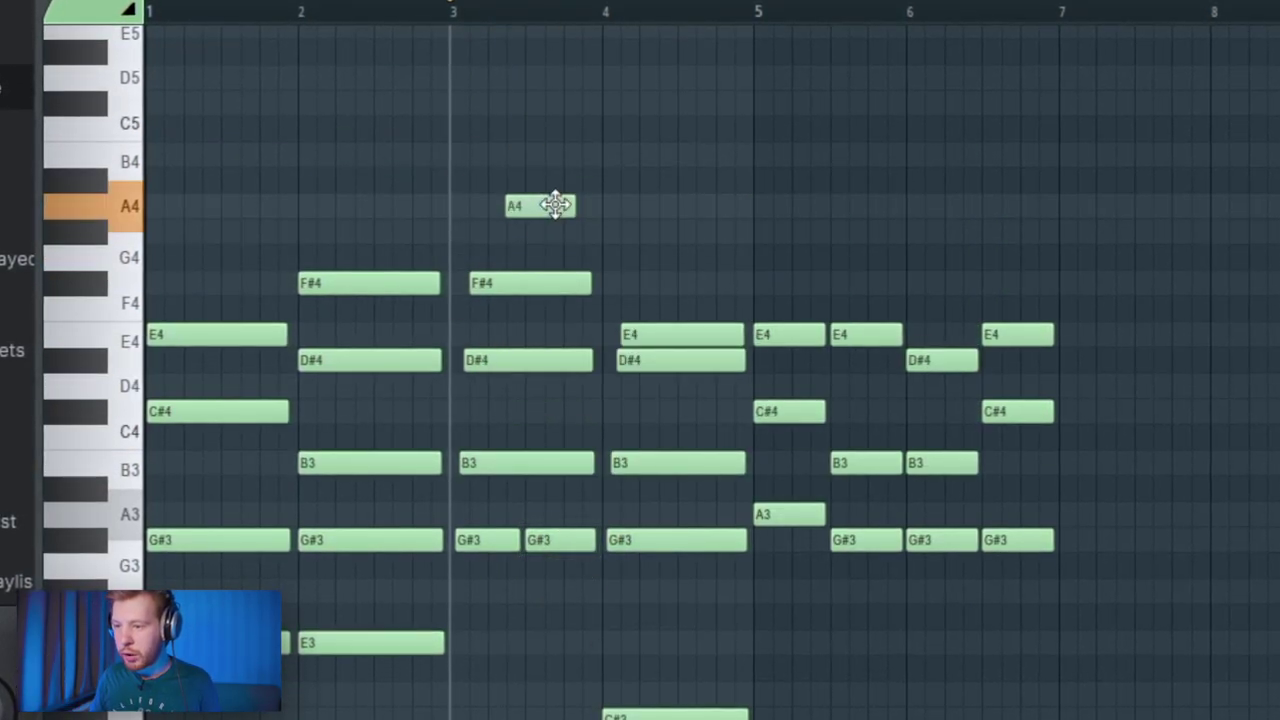
key("space")
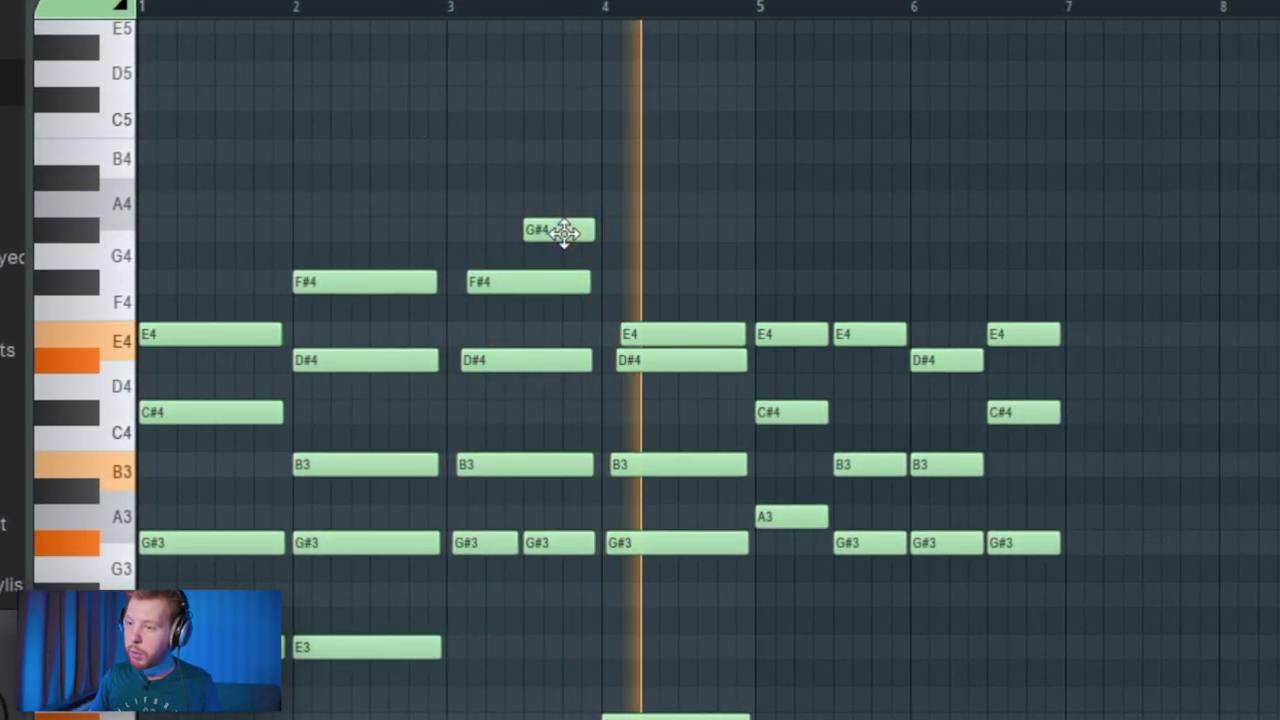
Add a half-bar G#4 at the start of bar 3 and a full-bar G#4 over bar 4's chord, listening to the result
key("space")
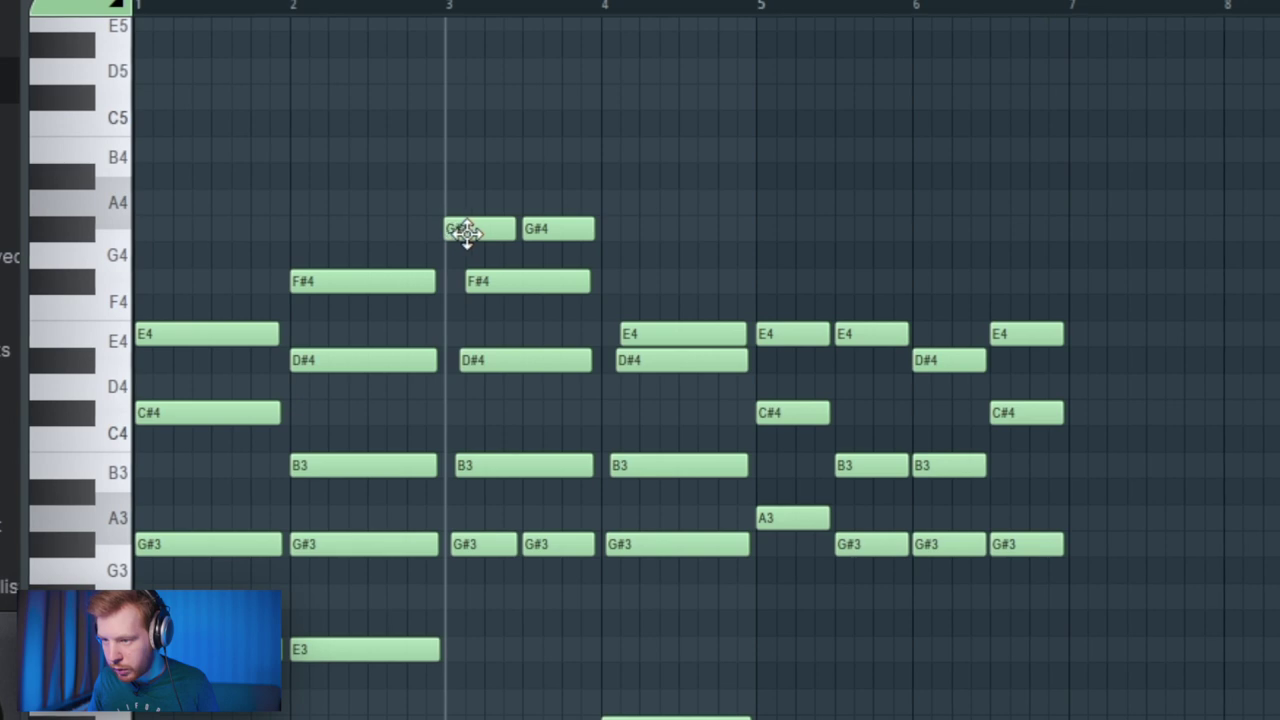
scroll(466, 231, "up", 5)
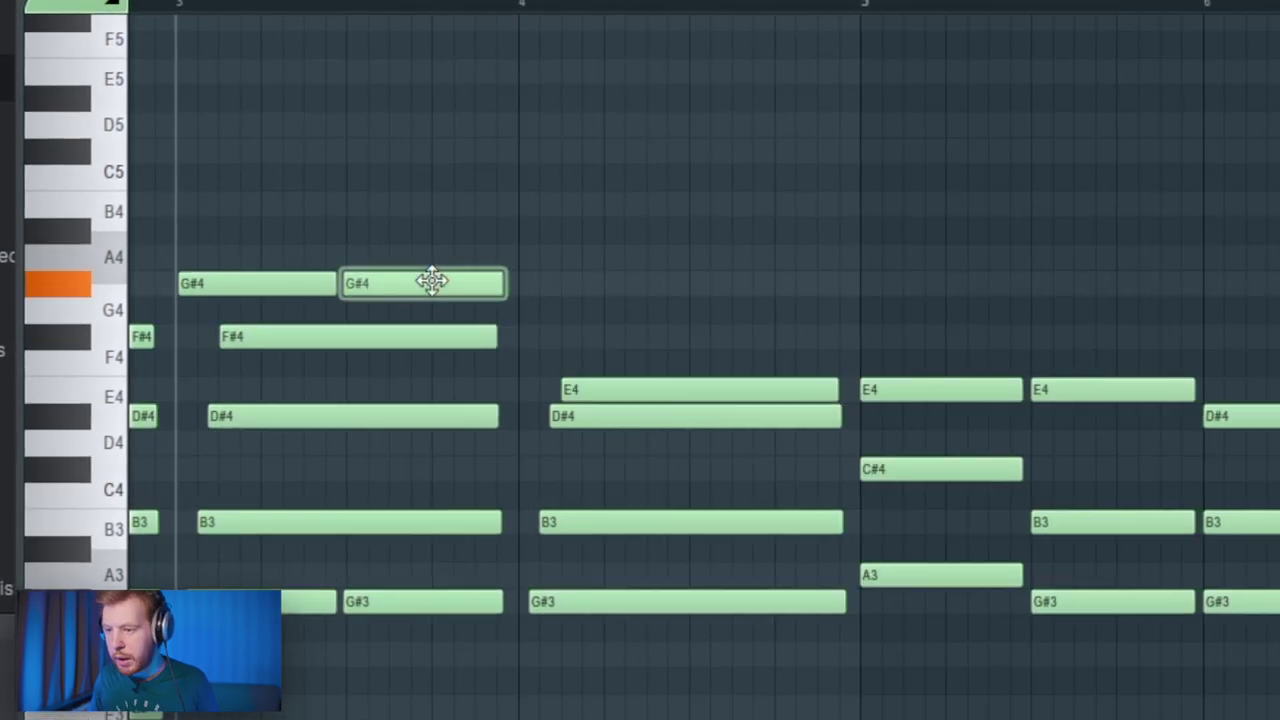
left_click_drag(429, 281, 599, 284)
left_click_drag(680, 284, 842, 284)
key("space")
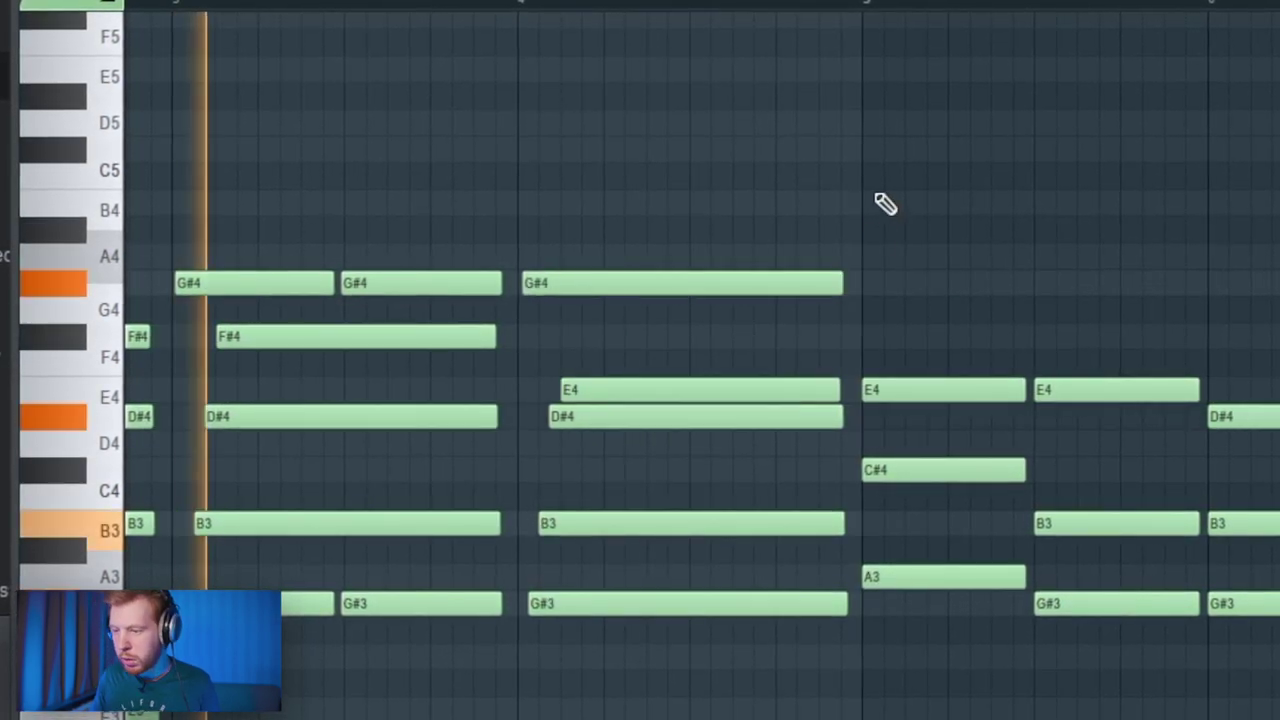
scroll(886, 203, "down", 3)
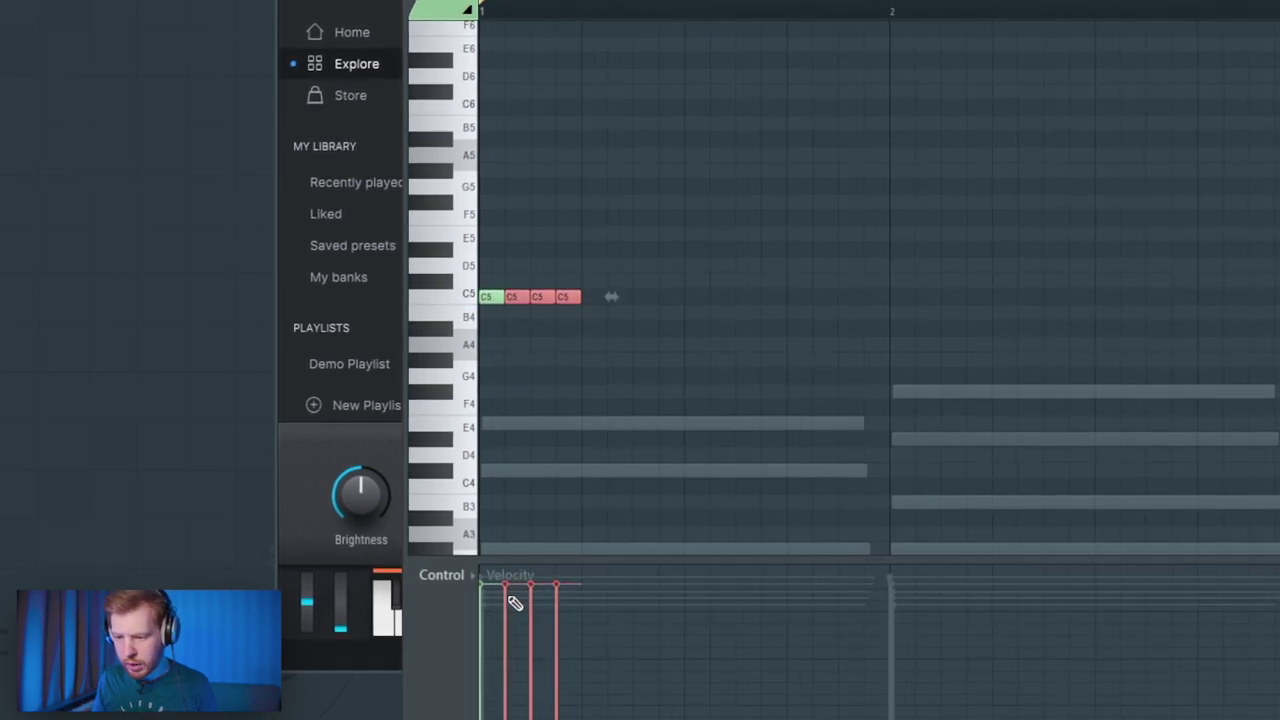
Pan the second and third C5 percussion notes to opposite sides, repeat the four-note pattern across the following bars and listen to it
left_click(440, 576)
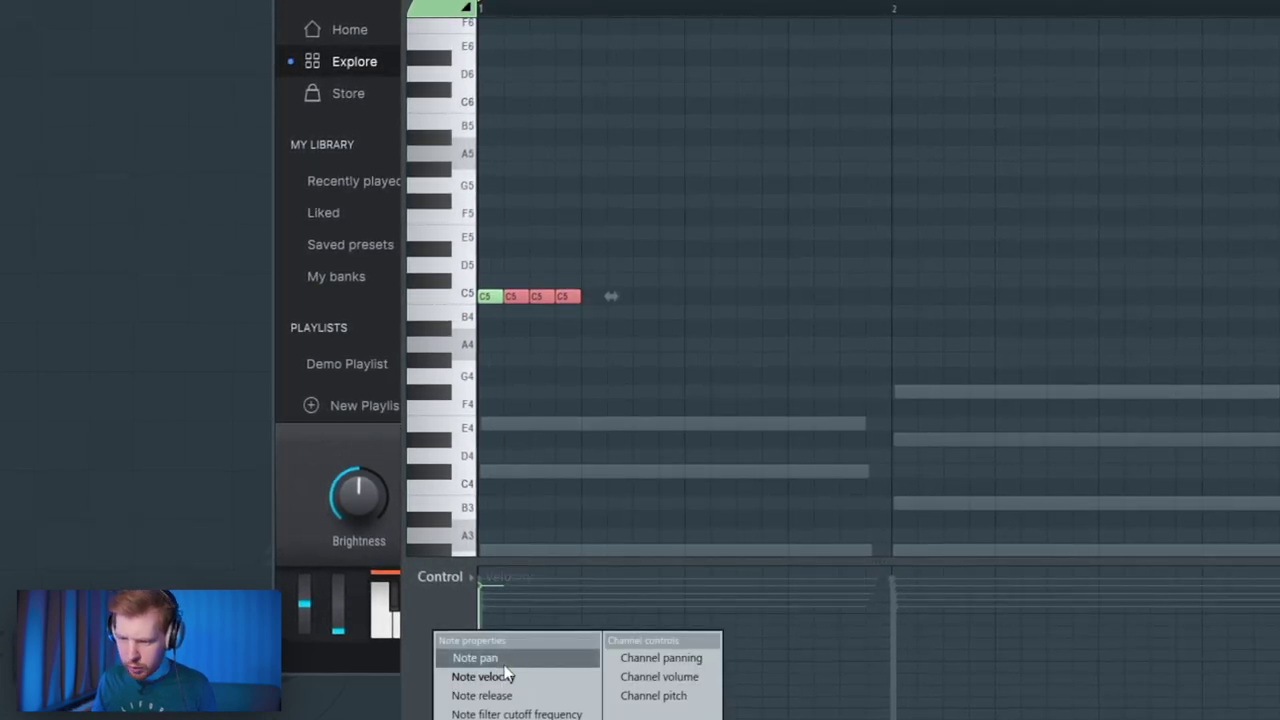
left_click(515, 655)
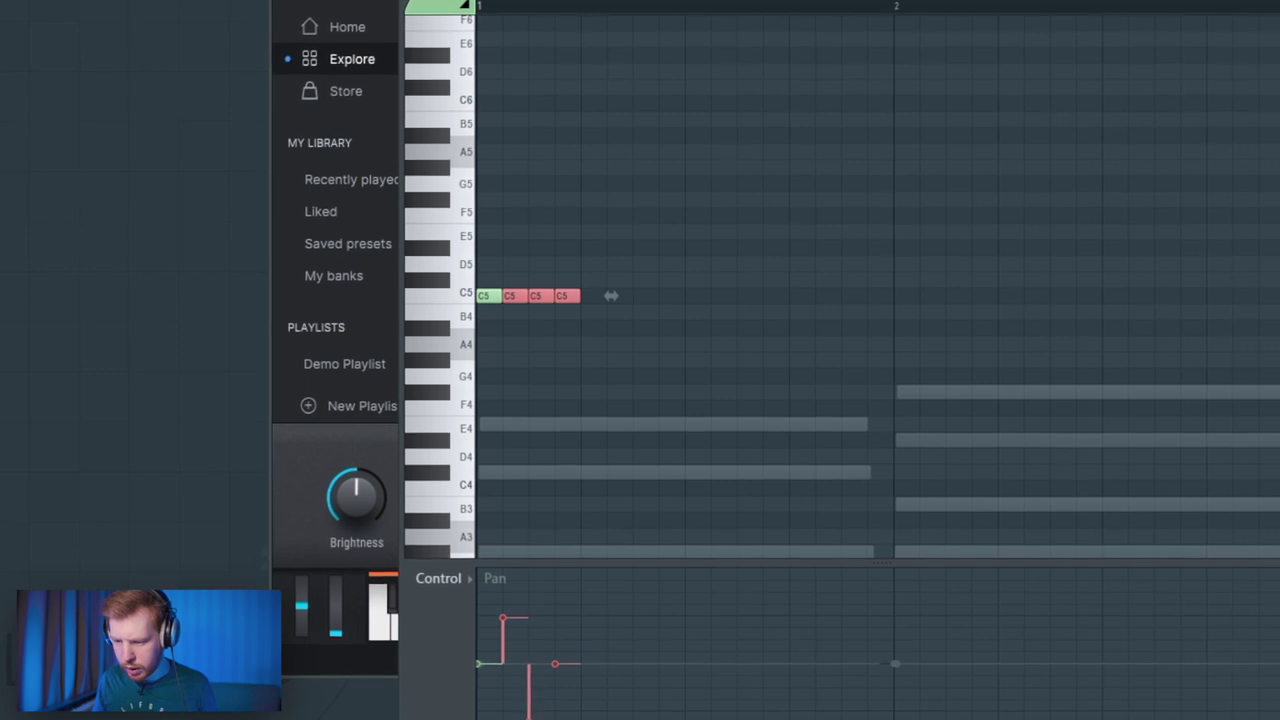
key("space")
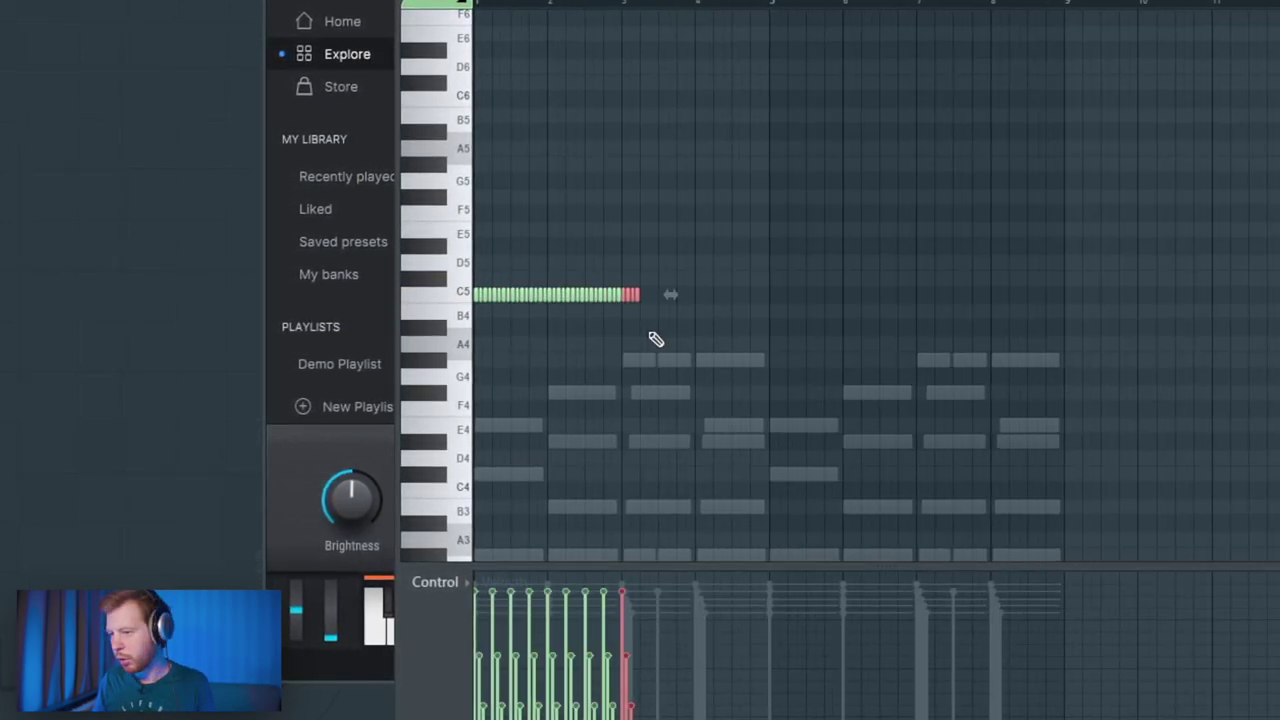
key("space")
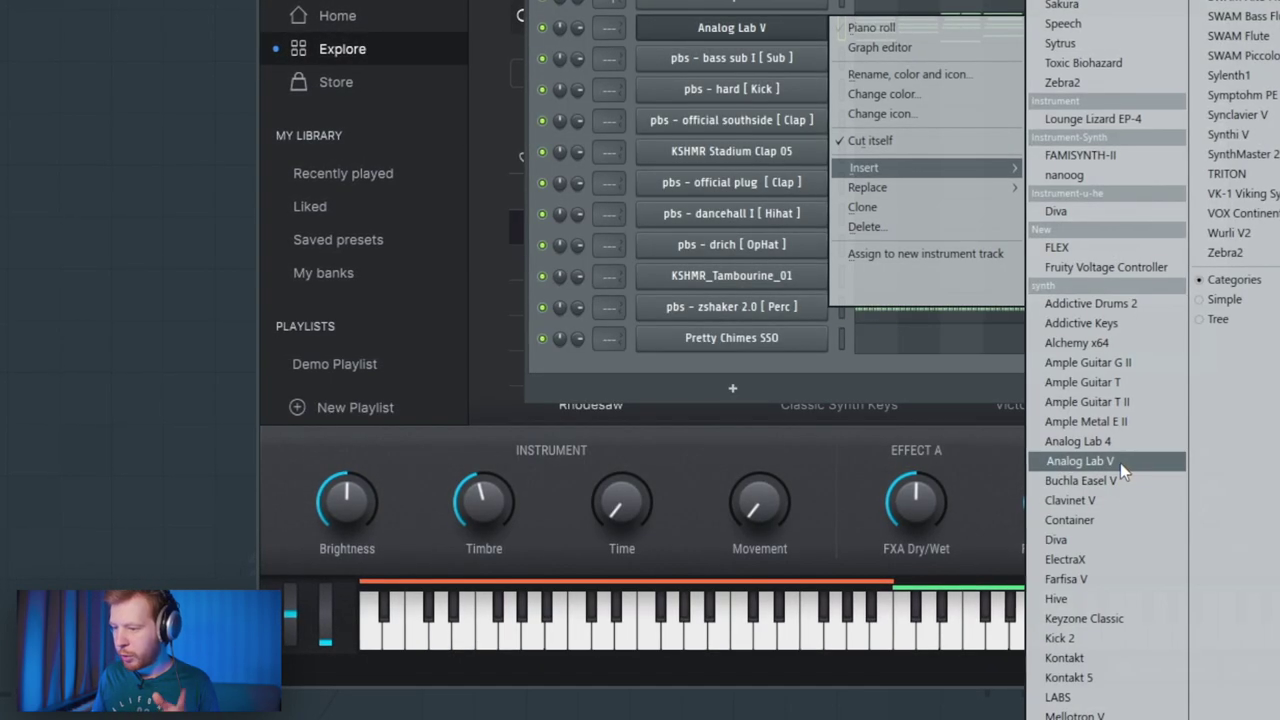
Insert a new Analog Lab V channel, search its presets for "french" and load the French Horn preset
left_click(1120, 463)
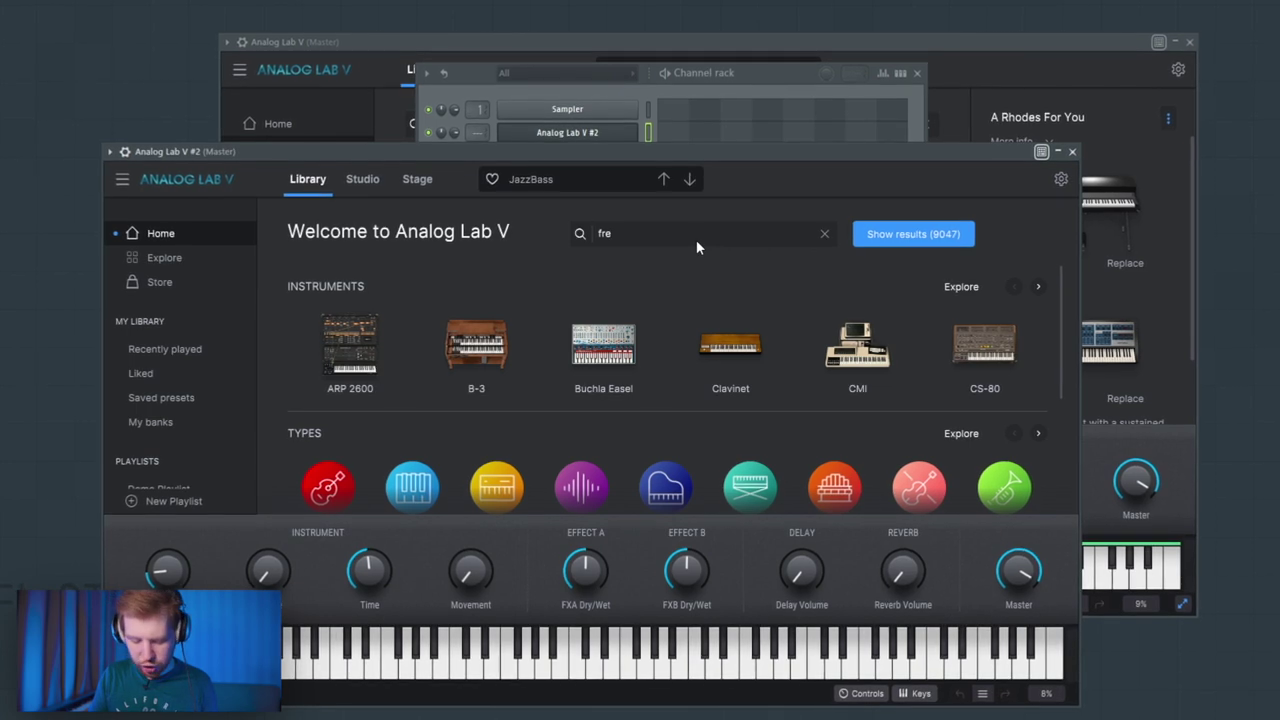
type("nch")
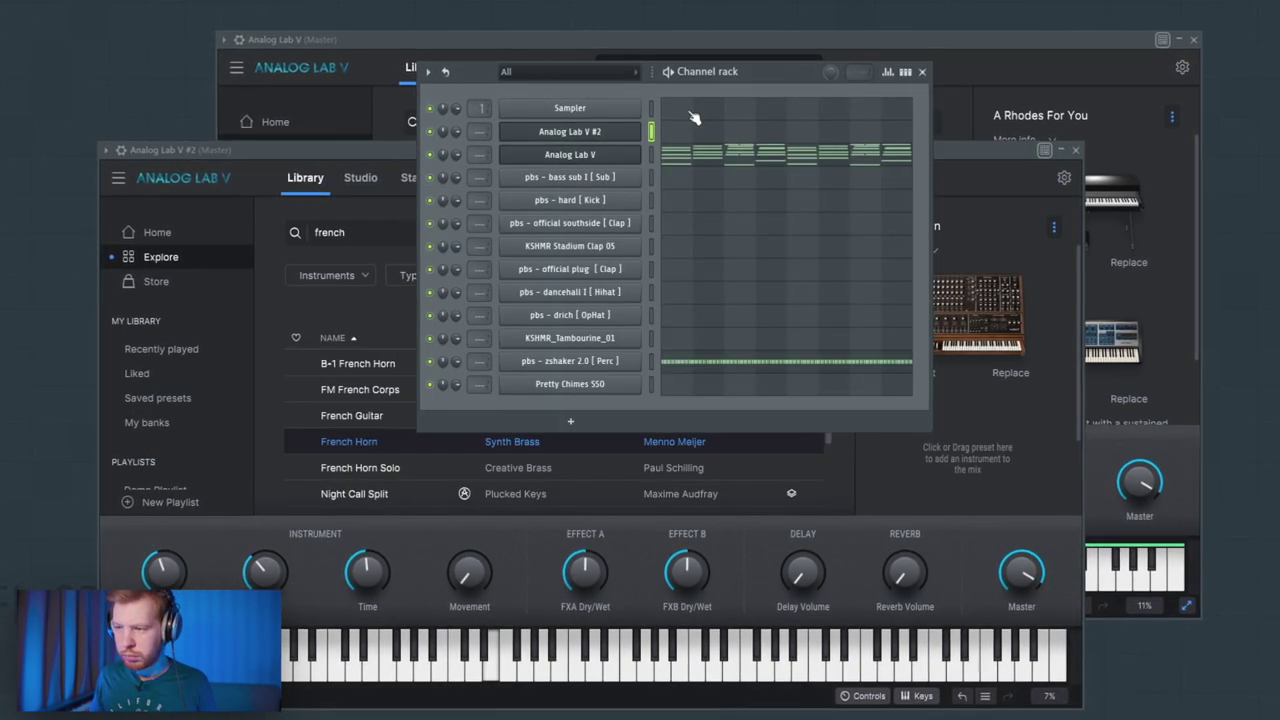
Draw one-bar notes A5, E5, G#5 and C#6 in bars 1 to 4, repeat them in bars 5 to 8 and lower their velocities
key("F7")
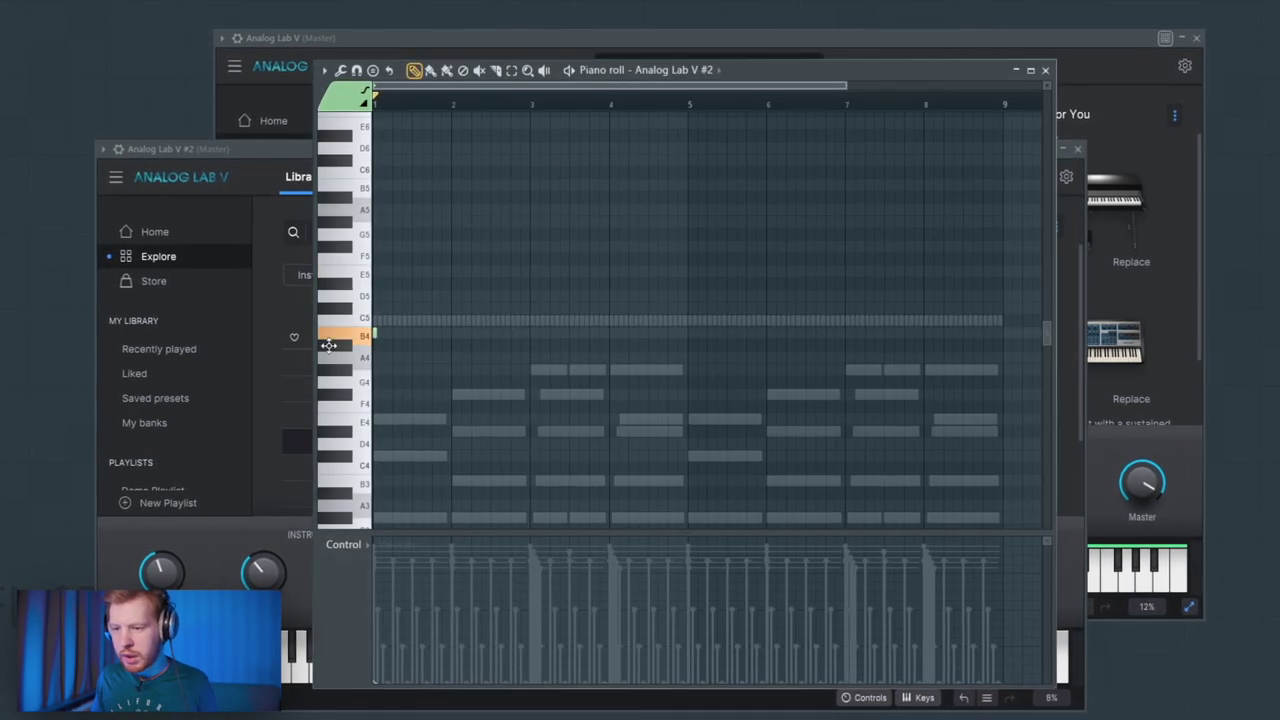
scroll(328, 345, "down", 3)
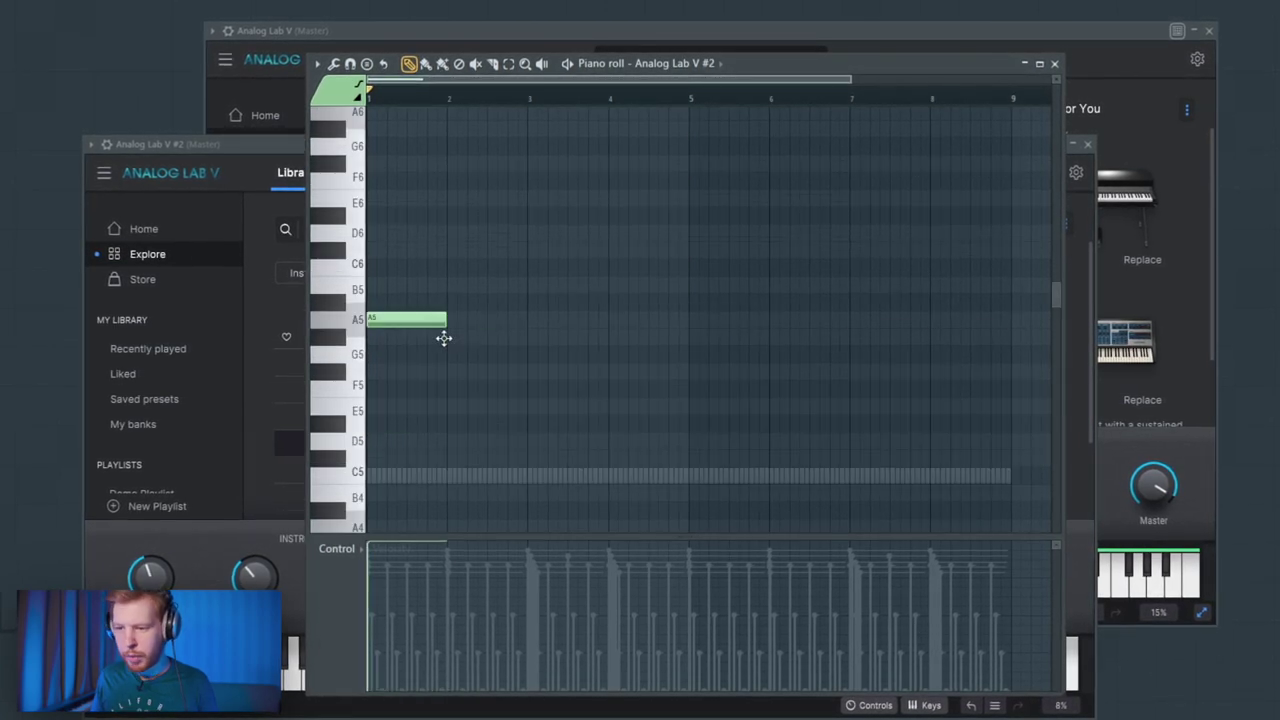
mouse_move(443, 337)
left_mouse_down()
mouse_move(487, 366)
mouse_move(487, 404)
left_mouse_up()
left_click_drag(548, 350, 626, 288)
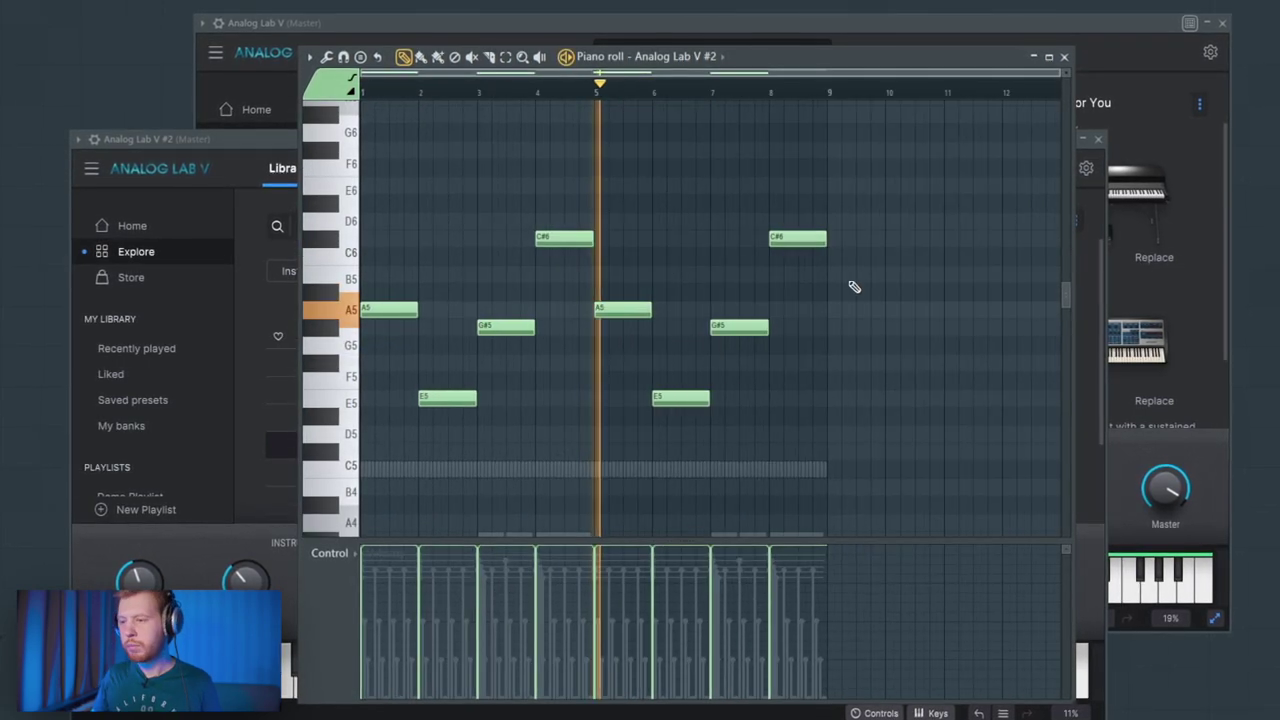
key("ctrl+a")
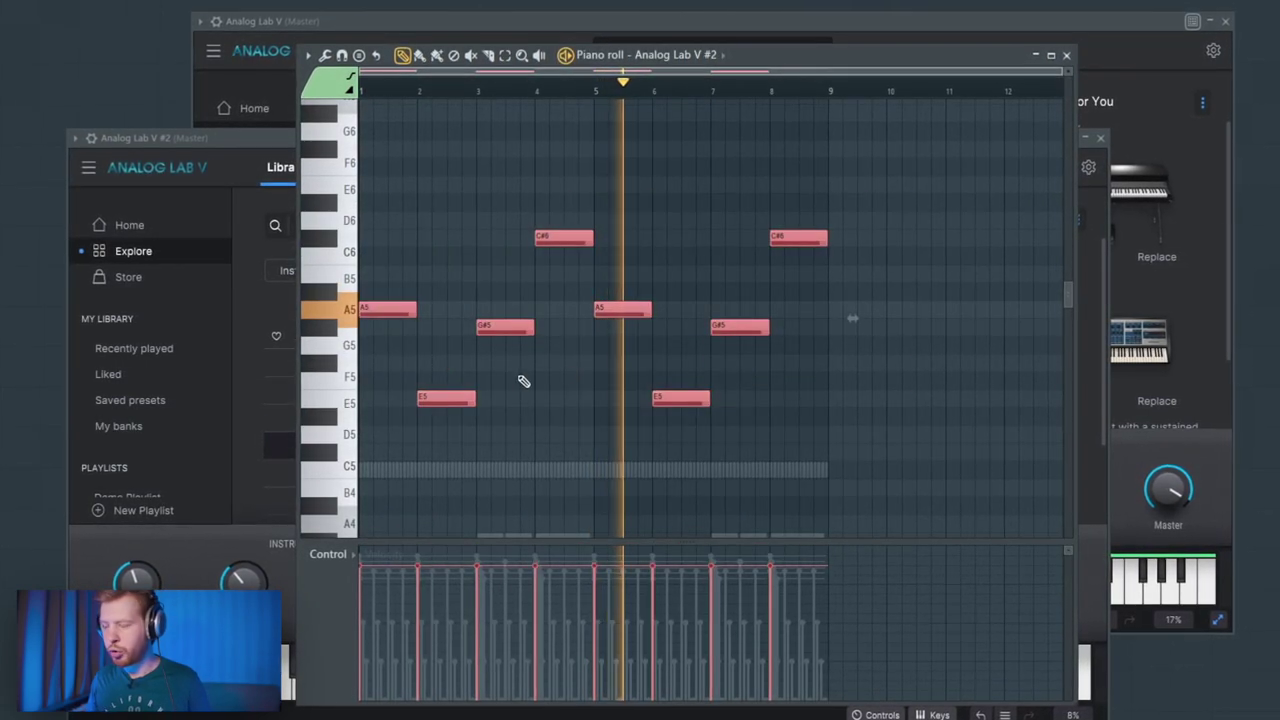
Close the French Horn piano roll and insert another Analog Lab V channel
left_click(1069, 53)
right_click(640, 113)
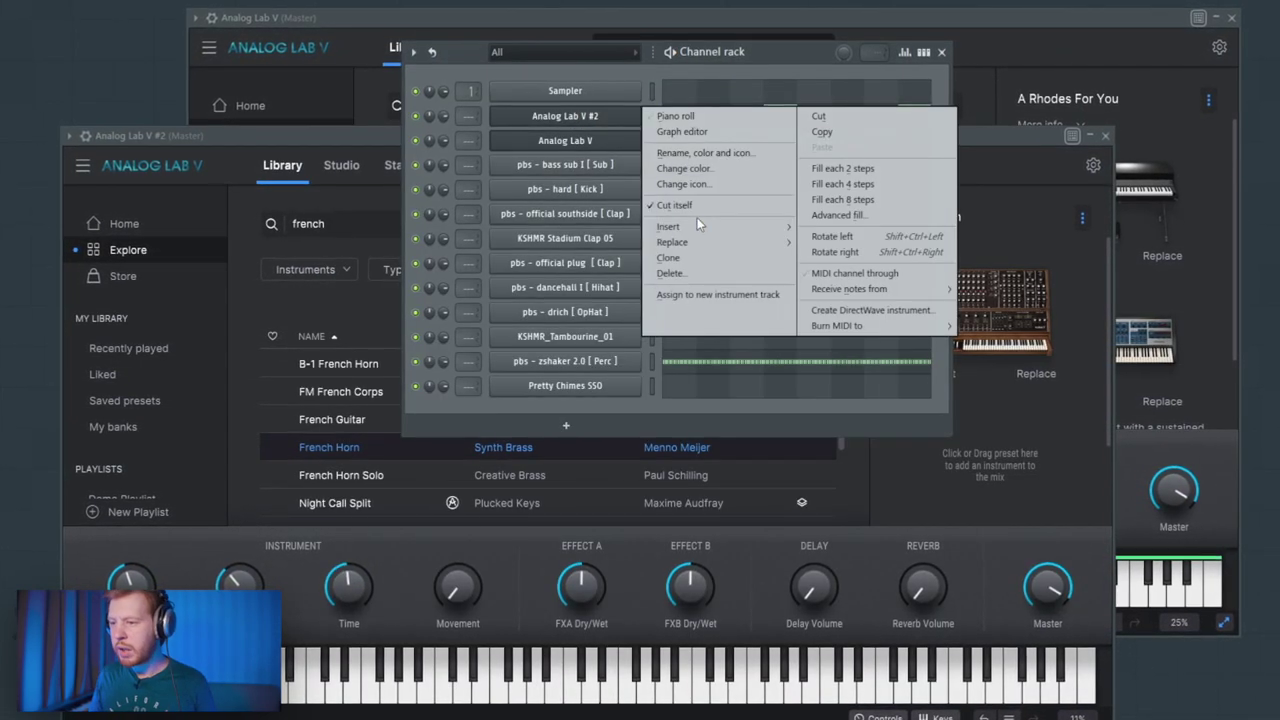
mouse_move(697, 222)
left_click(855, 458)
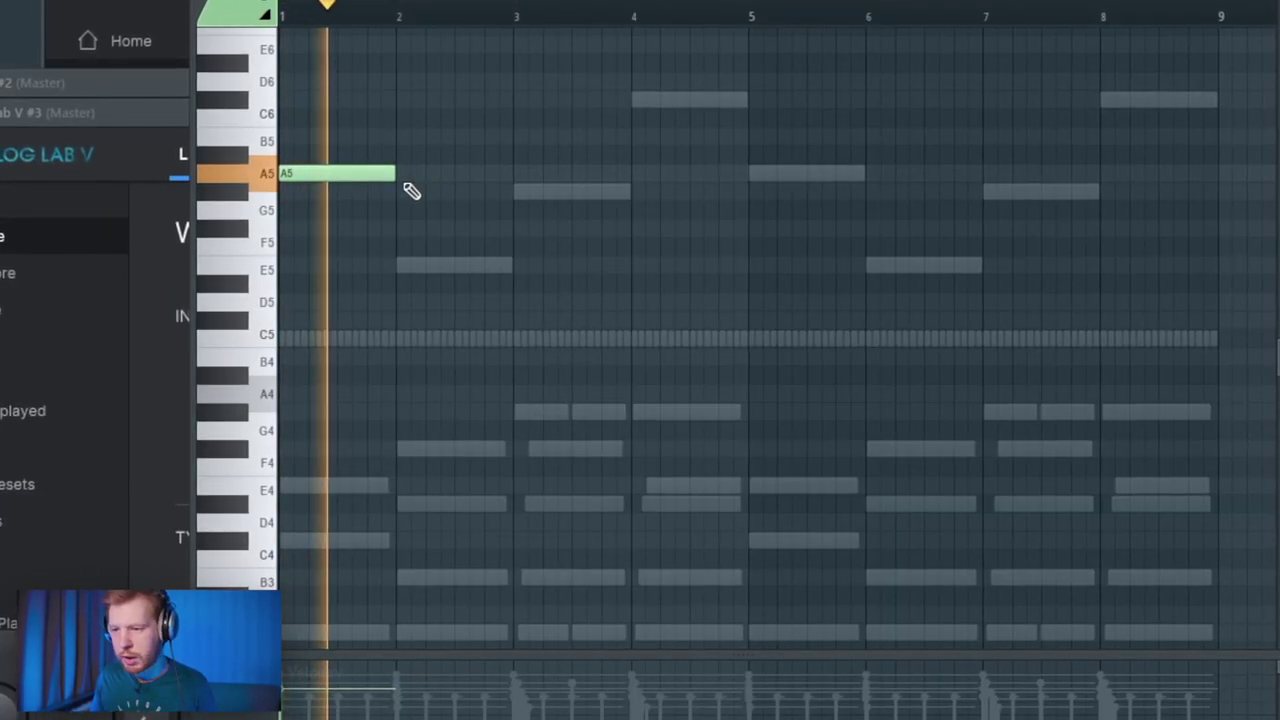
Draw A5 in bar 1 with an eighth-bar G#5 at its end, plus an E5 filling seven eighths of bar 2, listening along
scroll(390, 195, "up", 3)
key("space")
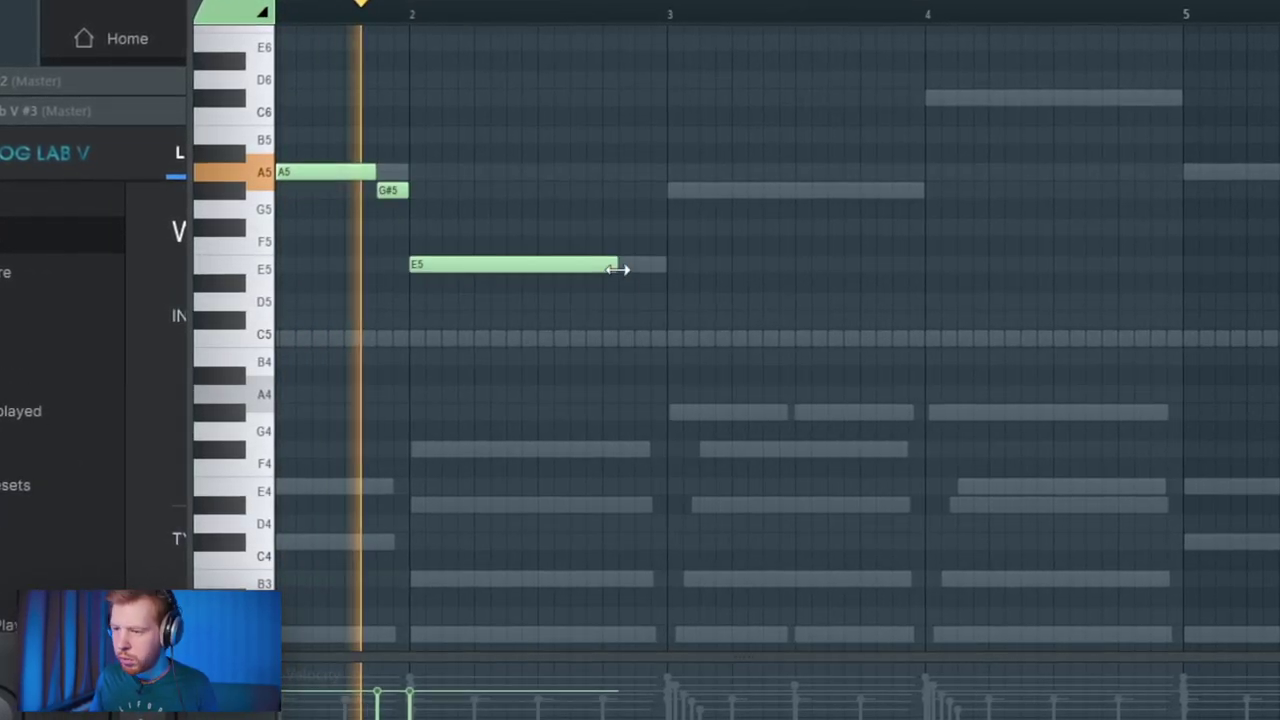
left_click_drag(621, 266, 630, 269)
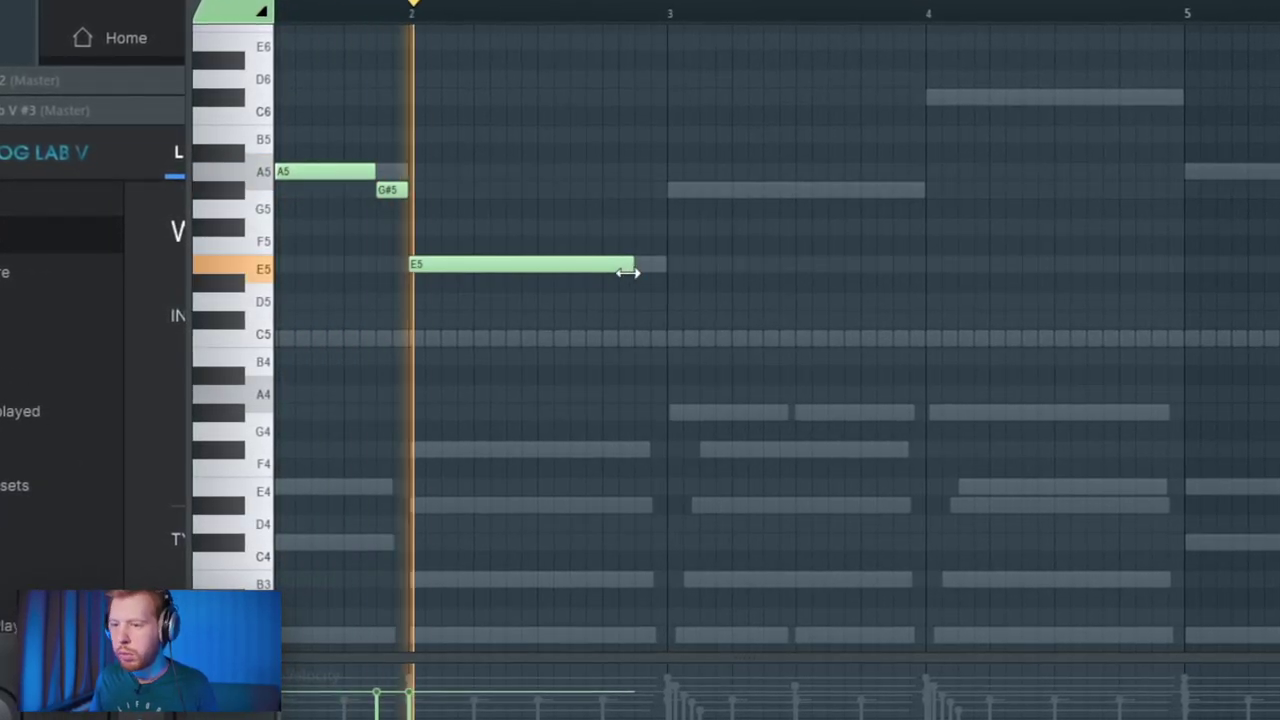
key("space")
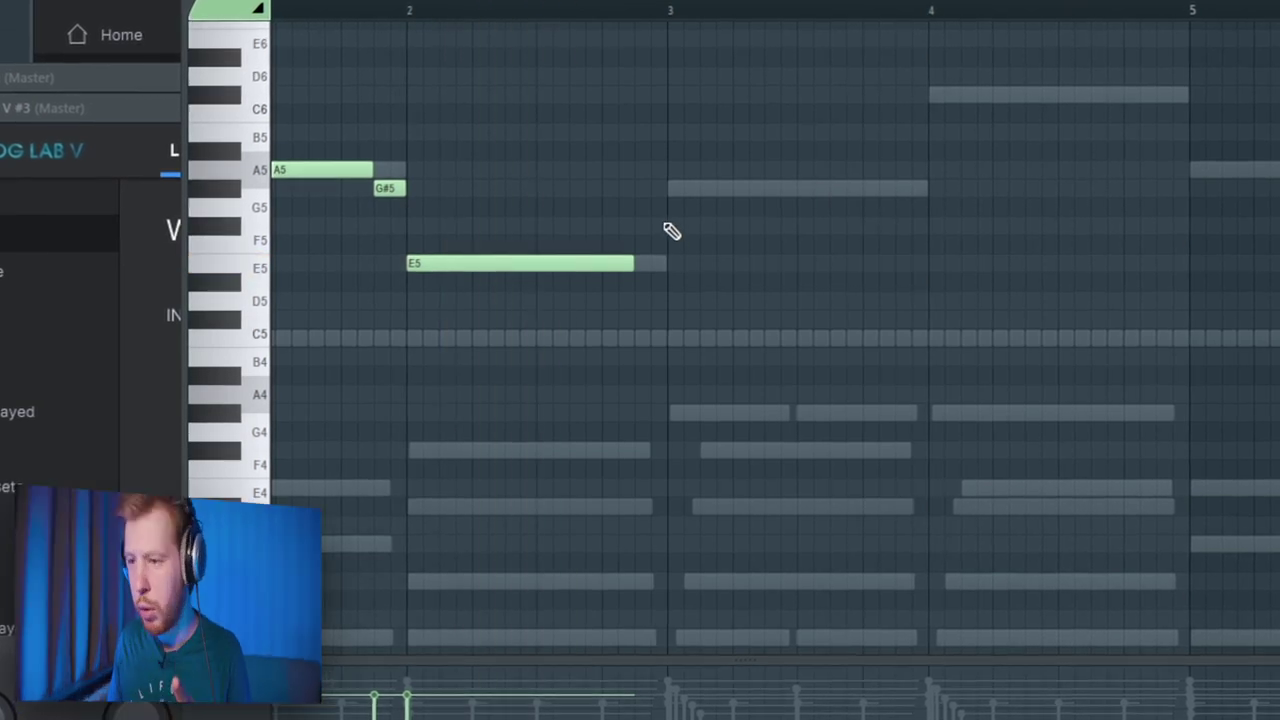
Continue the melody with a short D#5 ending bar 2, a three-quarter-bar G#5 and quarter-bar B5 in bar 3, and a full-bar C#6 in bar 4
left_click(636, 187)
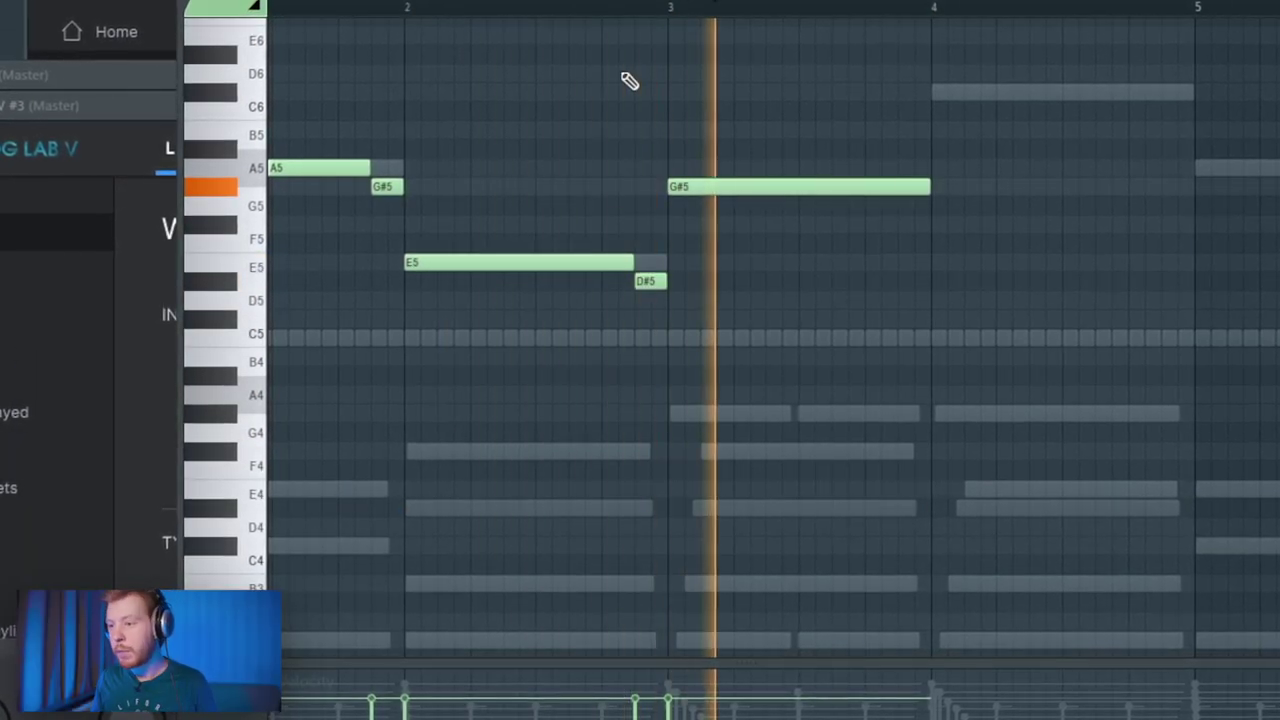
key("space")
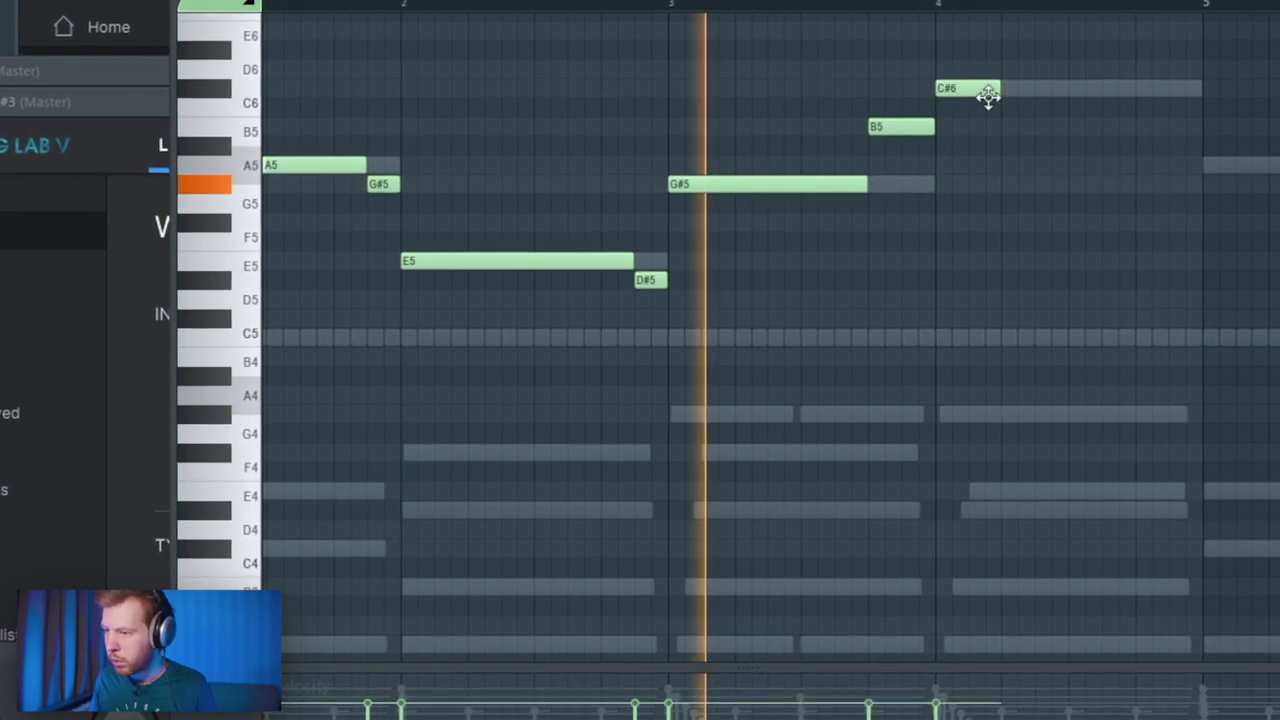
left_click_drag(1000, 92, 1210, 108)
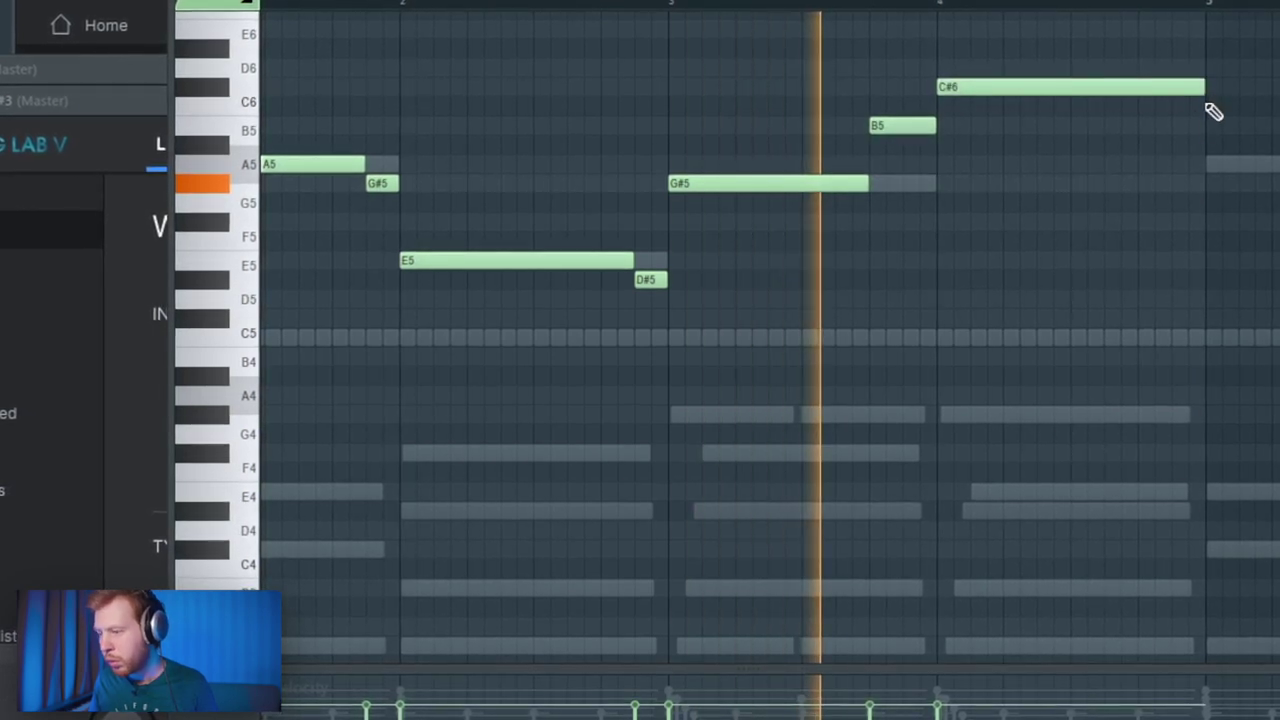
Shorten bar 4's C#6 and add a descending run of A6, G#6, F#6 and E6 behind it, listening to the result
left_click_drag(1028, 253, 754, 294)
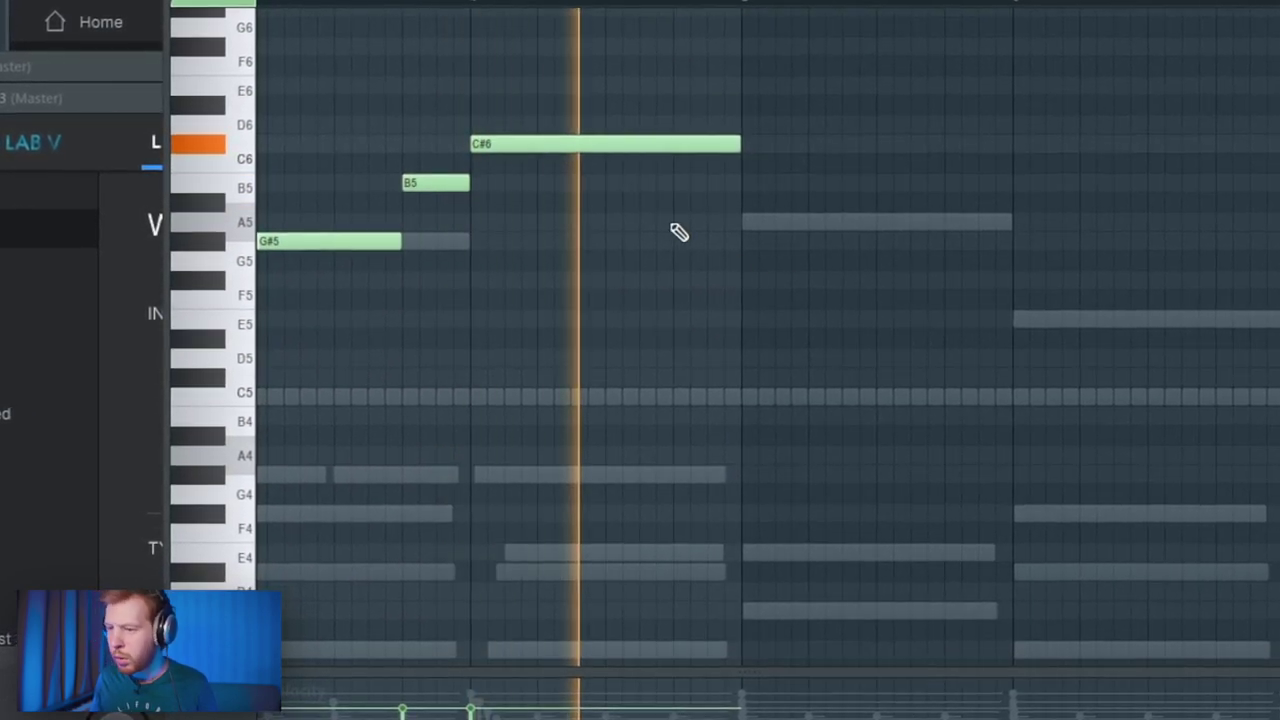
key("space")
left_click_drag(594, 105, 594, 140)
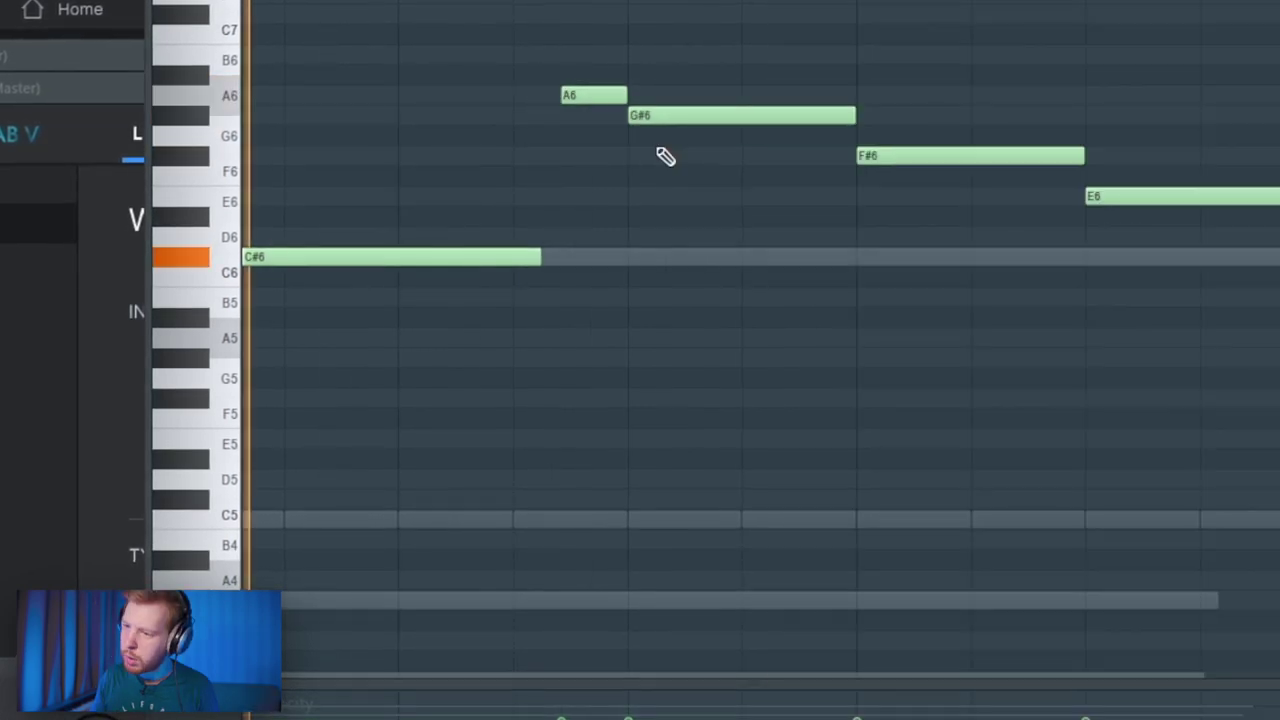
key("space")
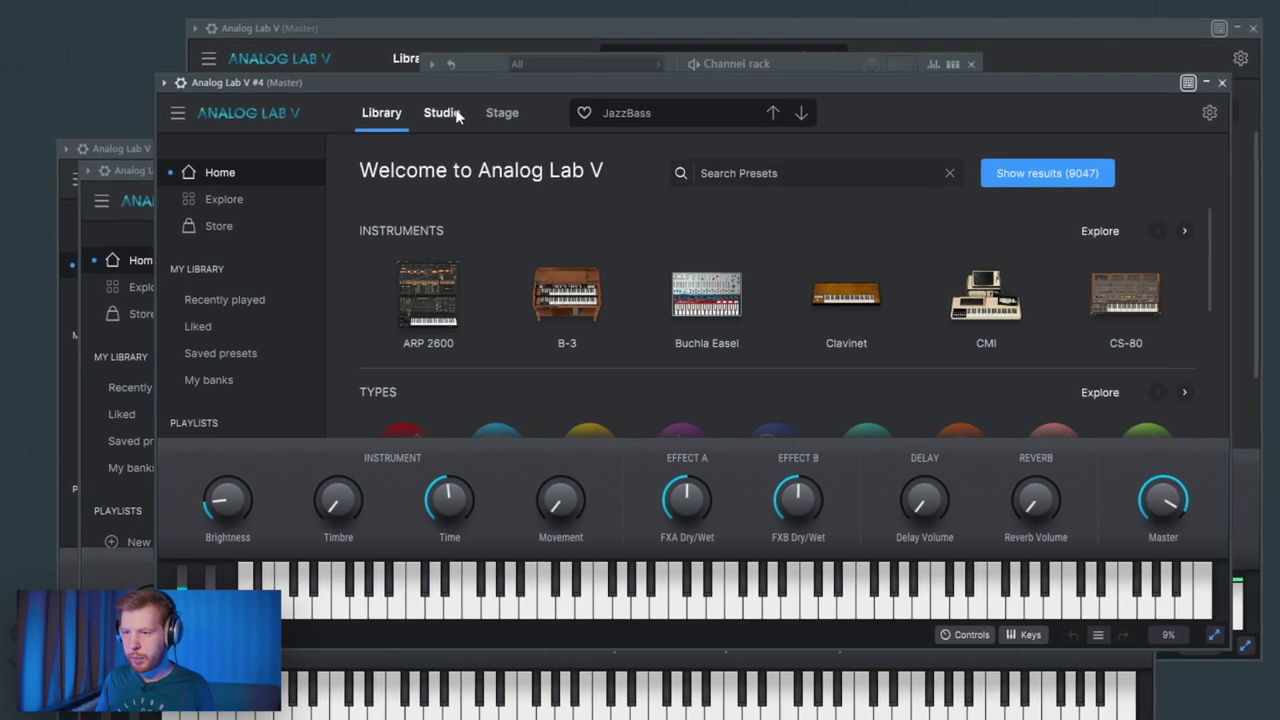
Filter the fourth Analog Lab V instance to Classic Synth Keys with the Airy and Bright styles, and load a preset from the list
left_click(1071, 175)
left_click(520, 217)
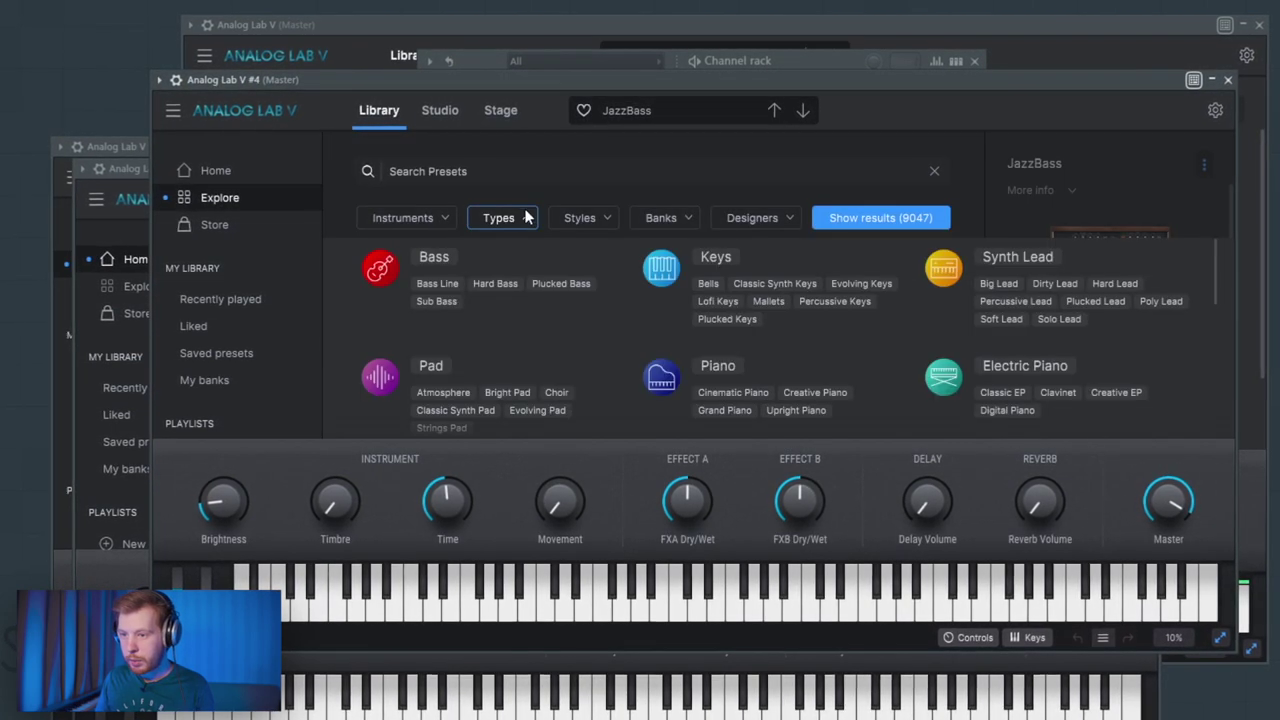
left_click(775, 283)
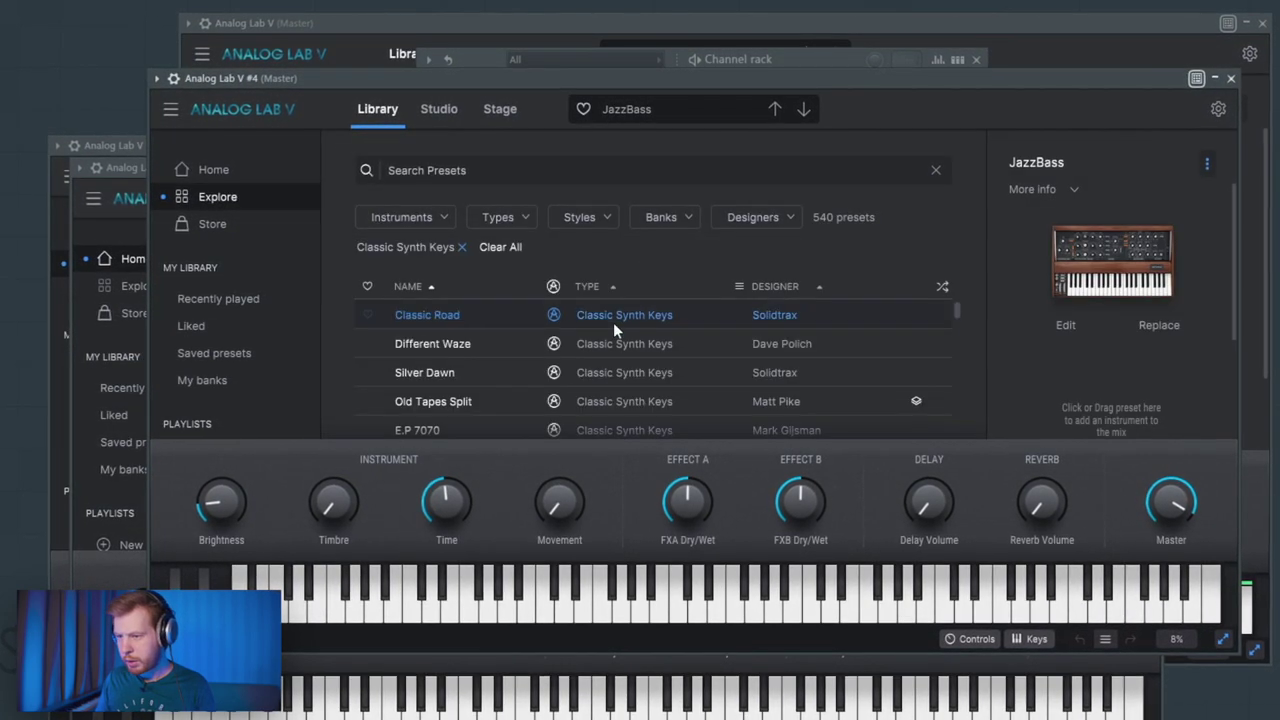
left_click(551, 216)
left_click(805, 284)
left_click(875, 220)
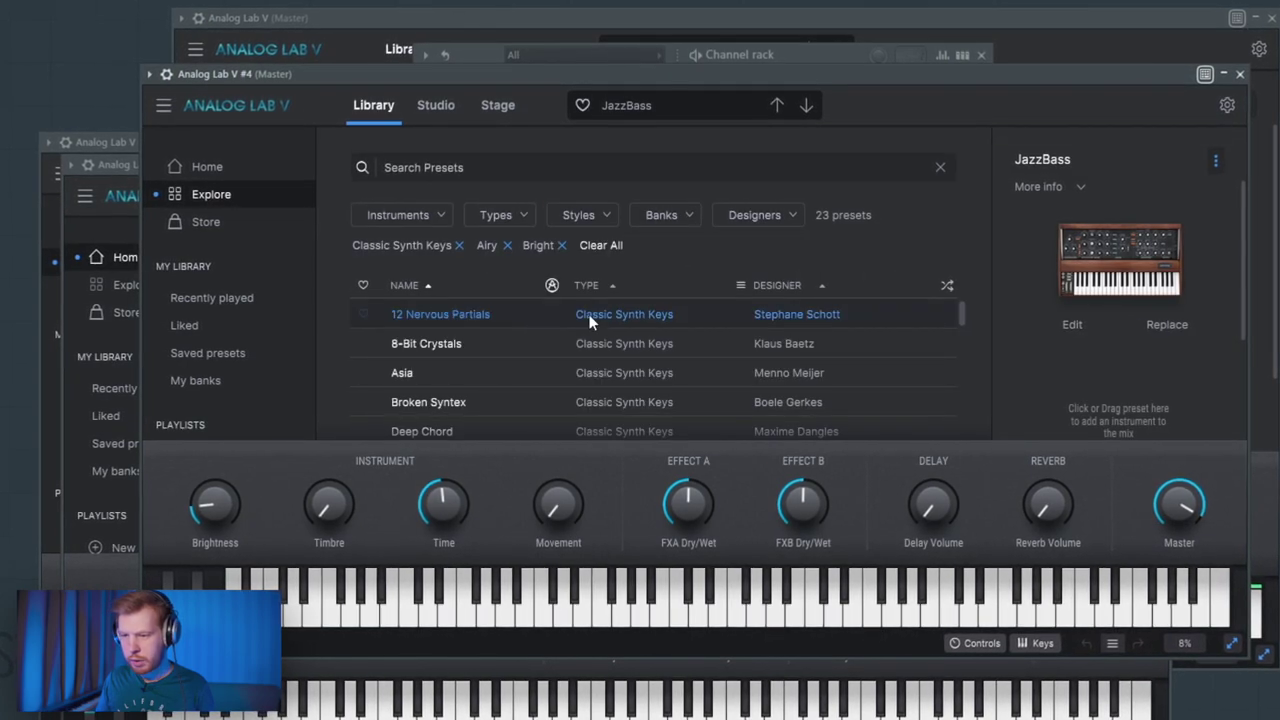
scroll(520, 370, "down", 3)
left_click(459, 414)
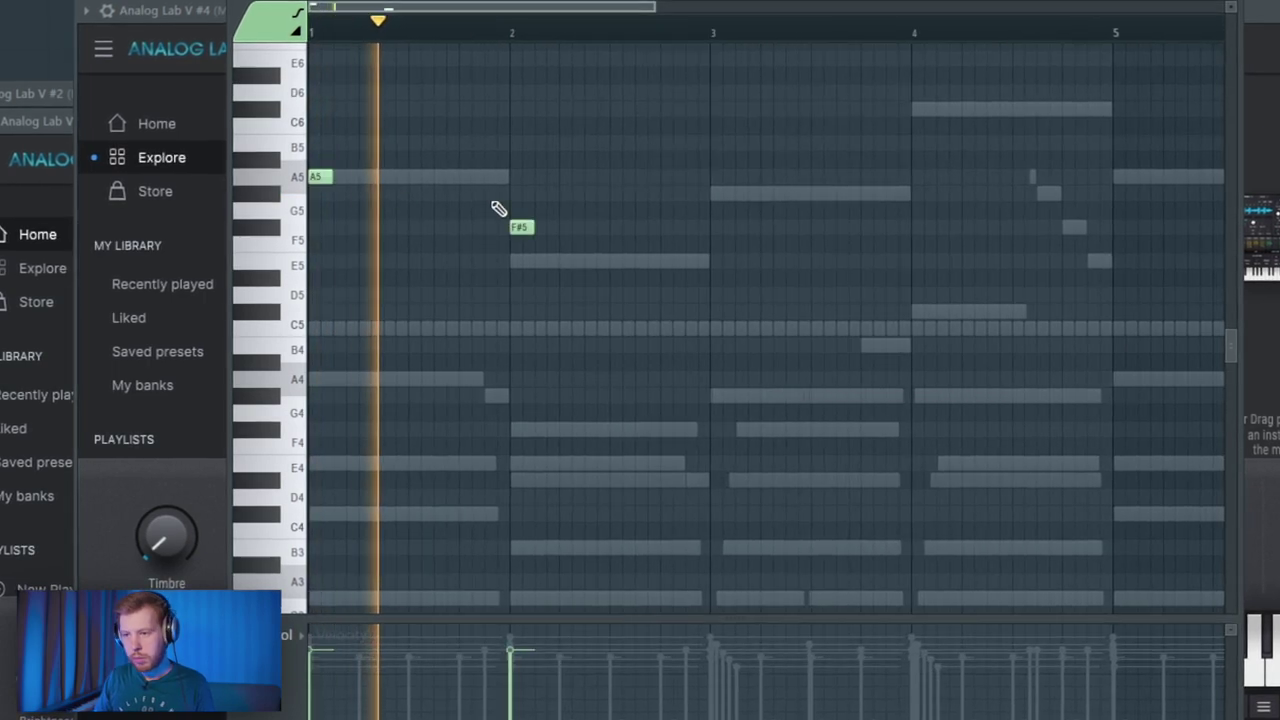
Place a short G#5 late in bar 1 between the A5 and bar 2's F#5, and repeat the three-note phrase in bars 5 and 6
left_click_drag(468, 178, 493, 194)
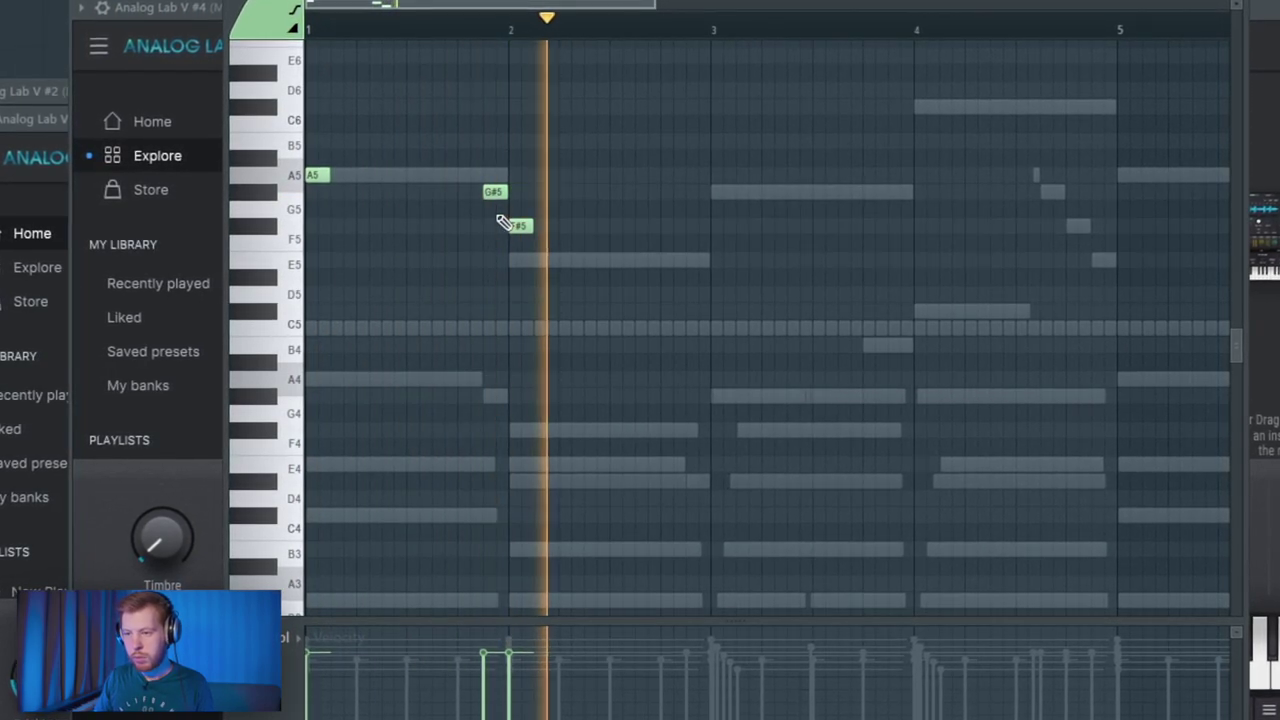
key("space")
scroll(500, 219, "up", 2)
scroll(366, 274, "down", 4)
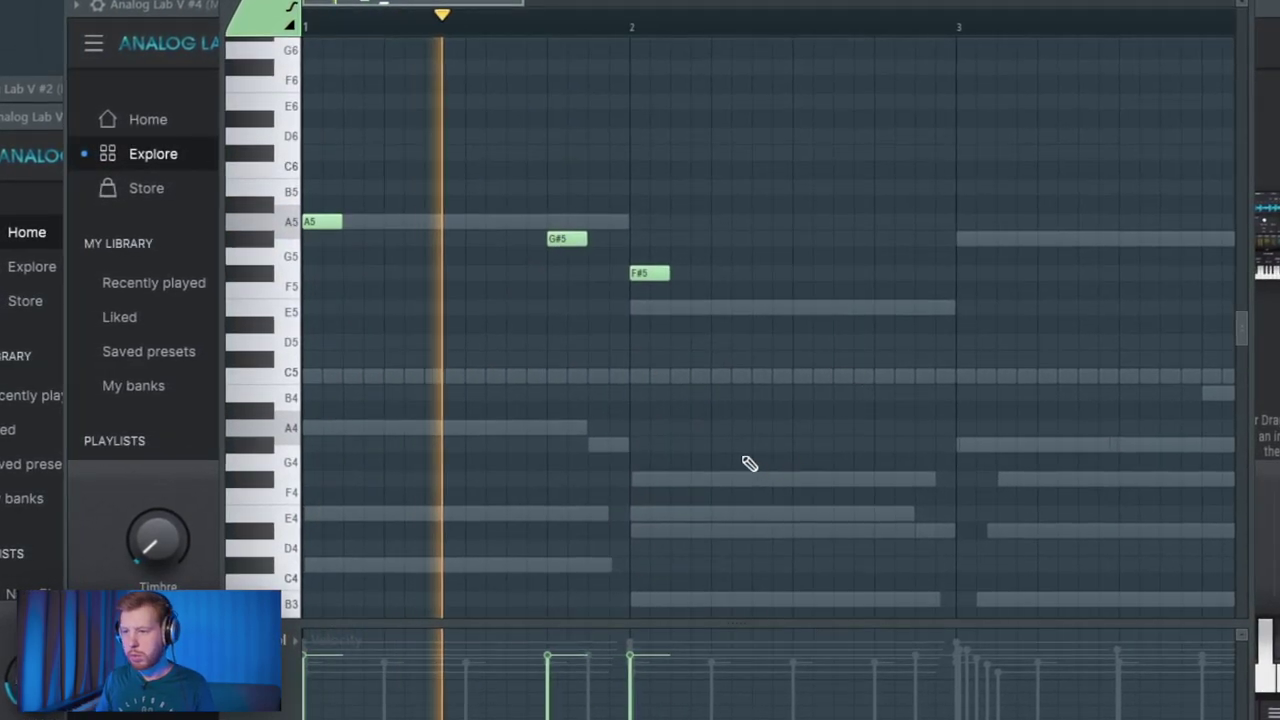
scroll(489, 350, "down", 3)
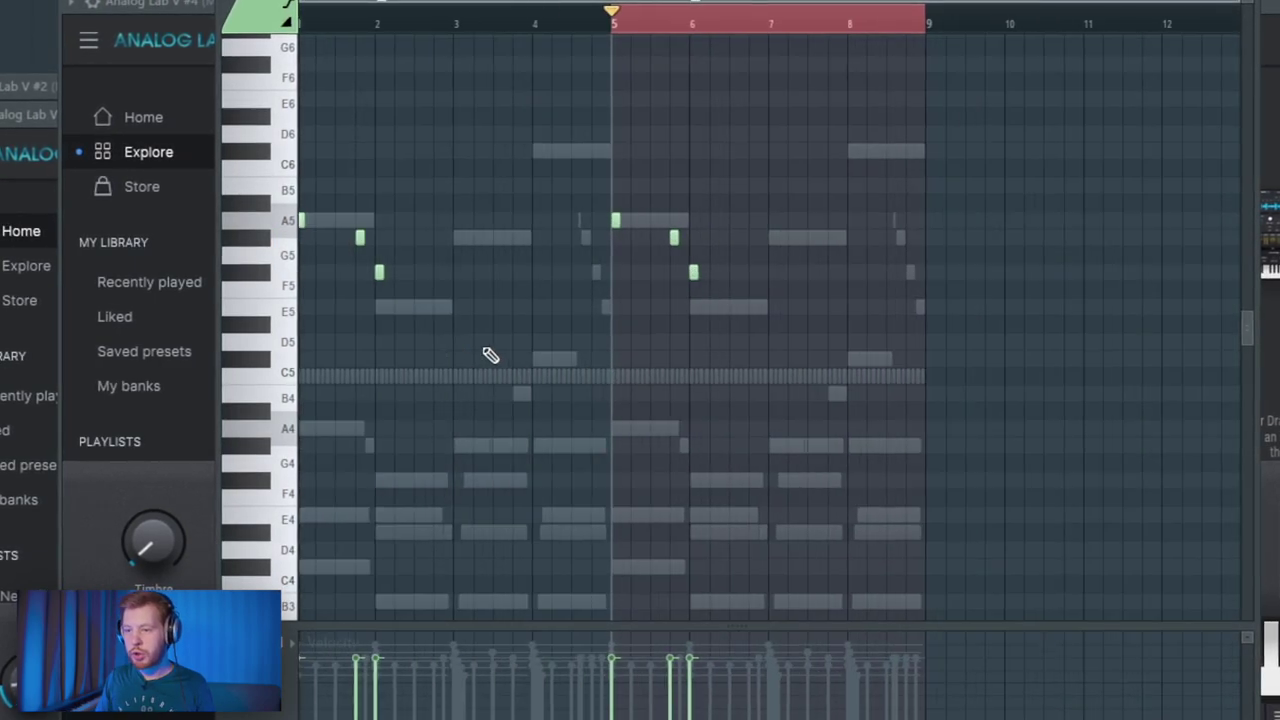
Extend the repeated phrase with a short G#5 at the start of bar 7 and a short C#6 at the start of bar 8
scroll(814, 324, "up", 2)
scroll(762, 320, "up", 3)
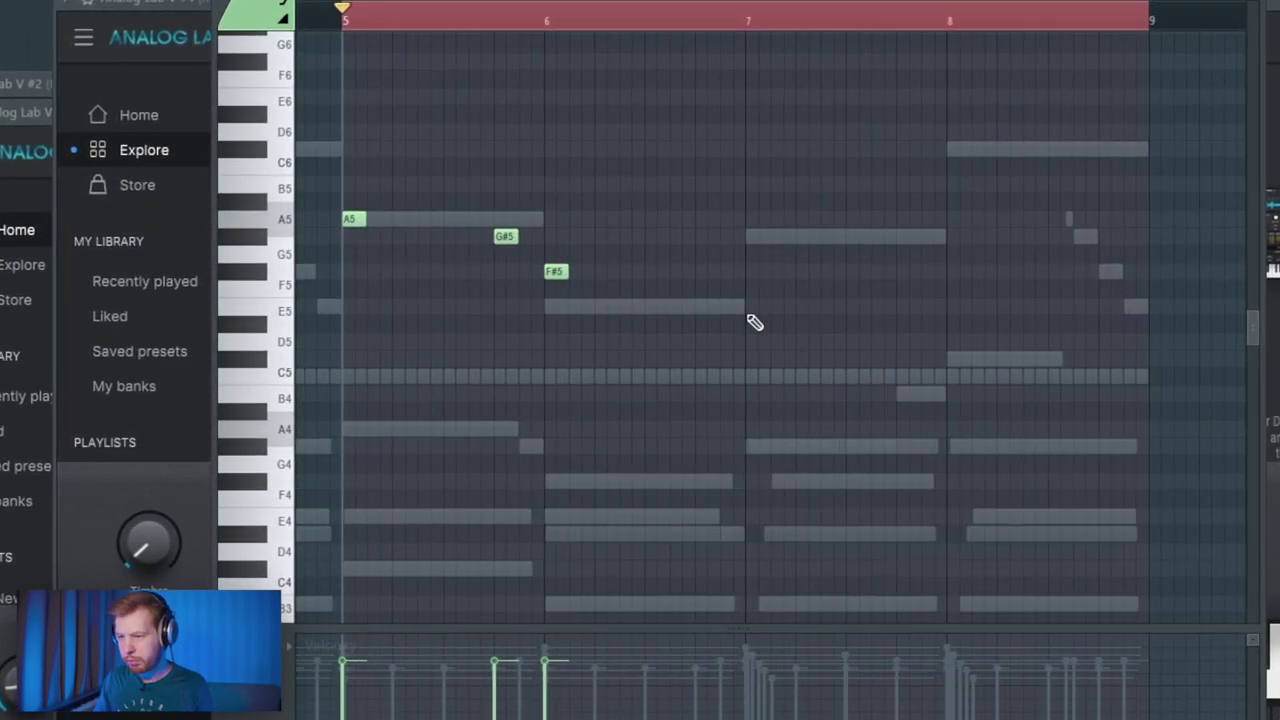
key("space")
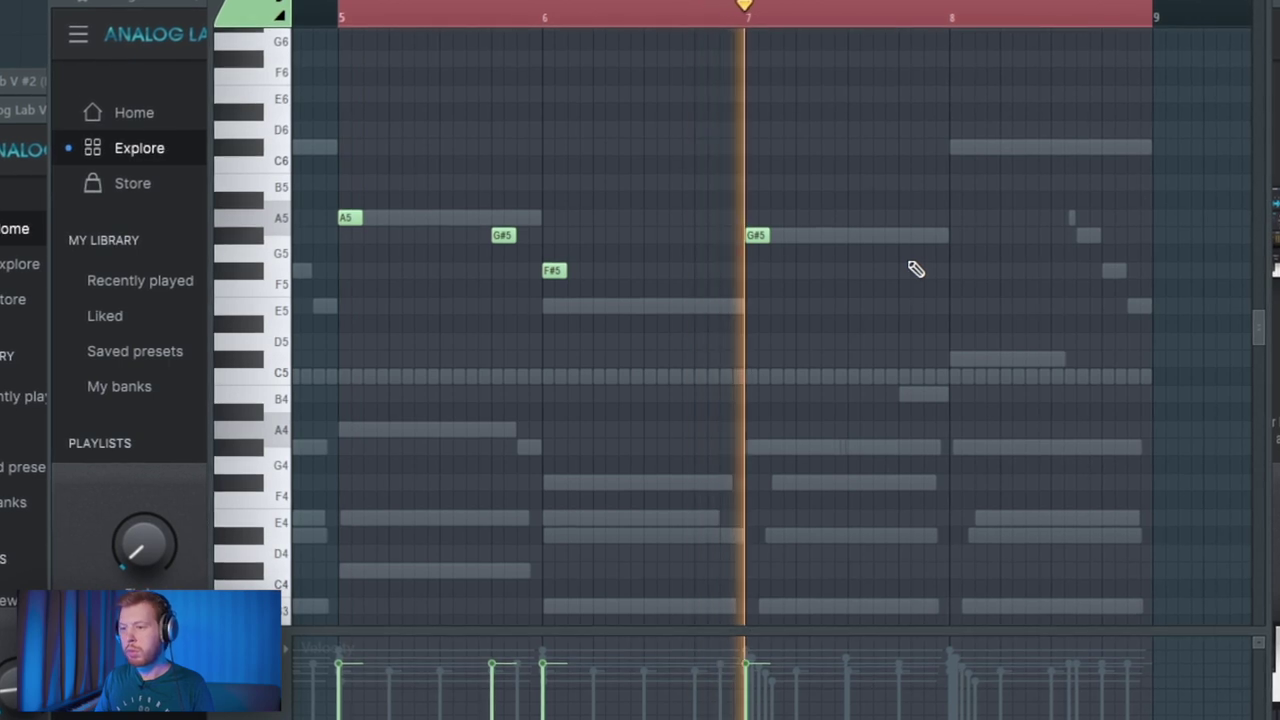
left_click(953, 145)
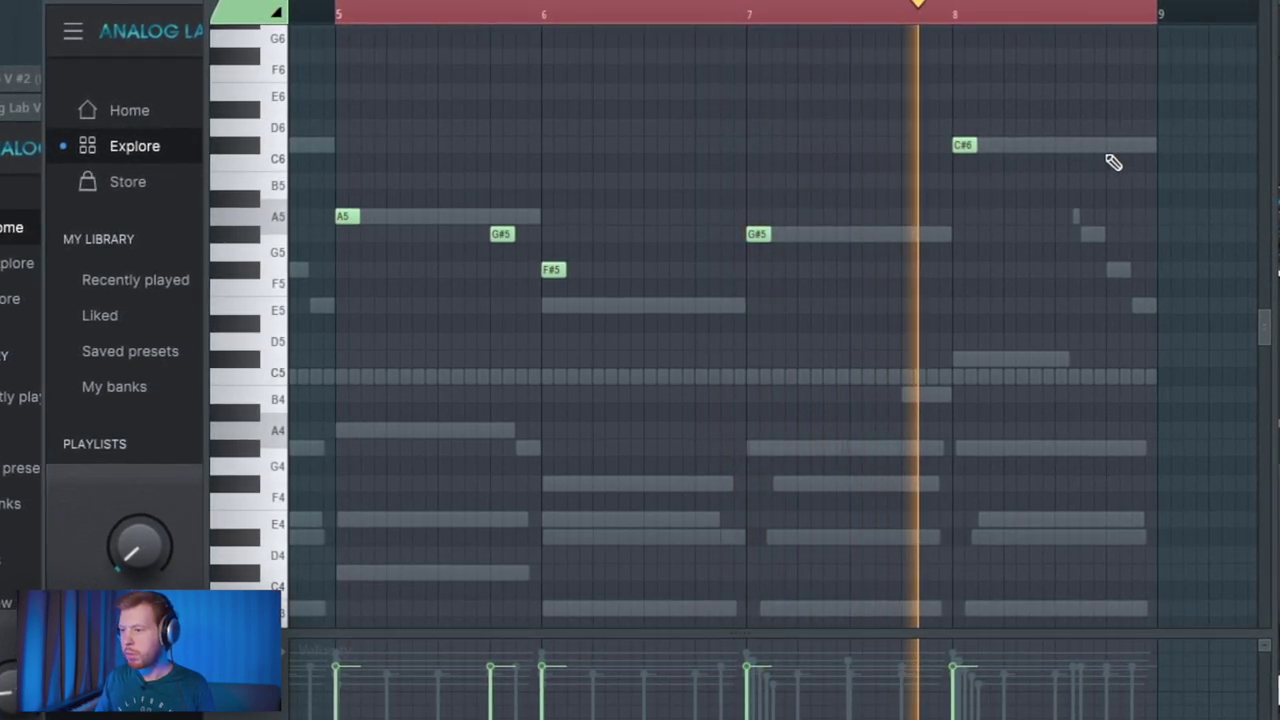
Add a second short C#6 late in bar 8 of the airy synth key line
left_click(1112, 145)
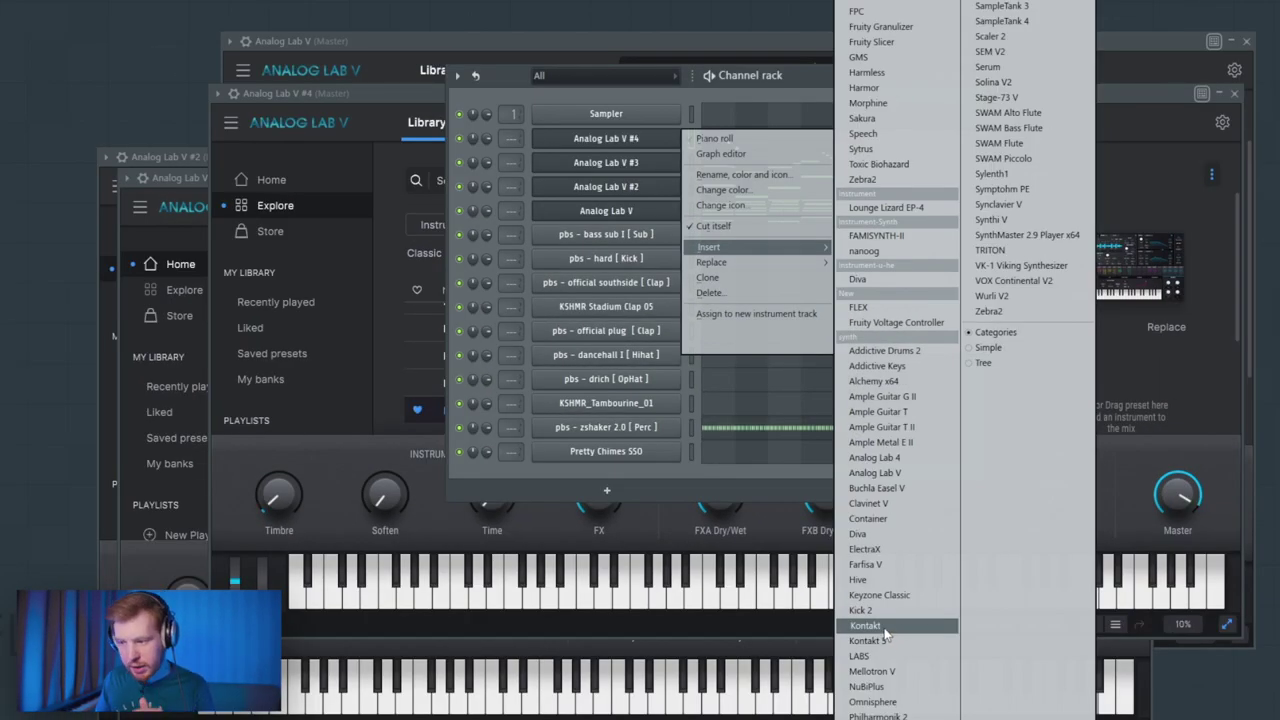
Insert a Kontakt channel and load Electric Sunburst Deluxe (Melody) into it
left_click(866, 626)
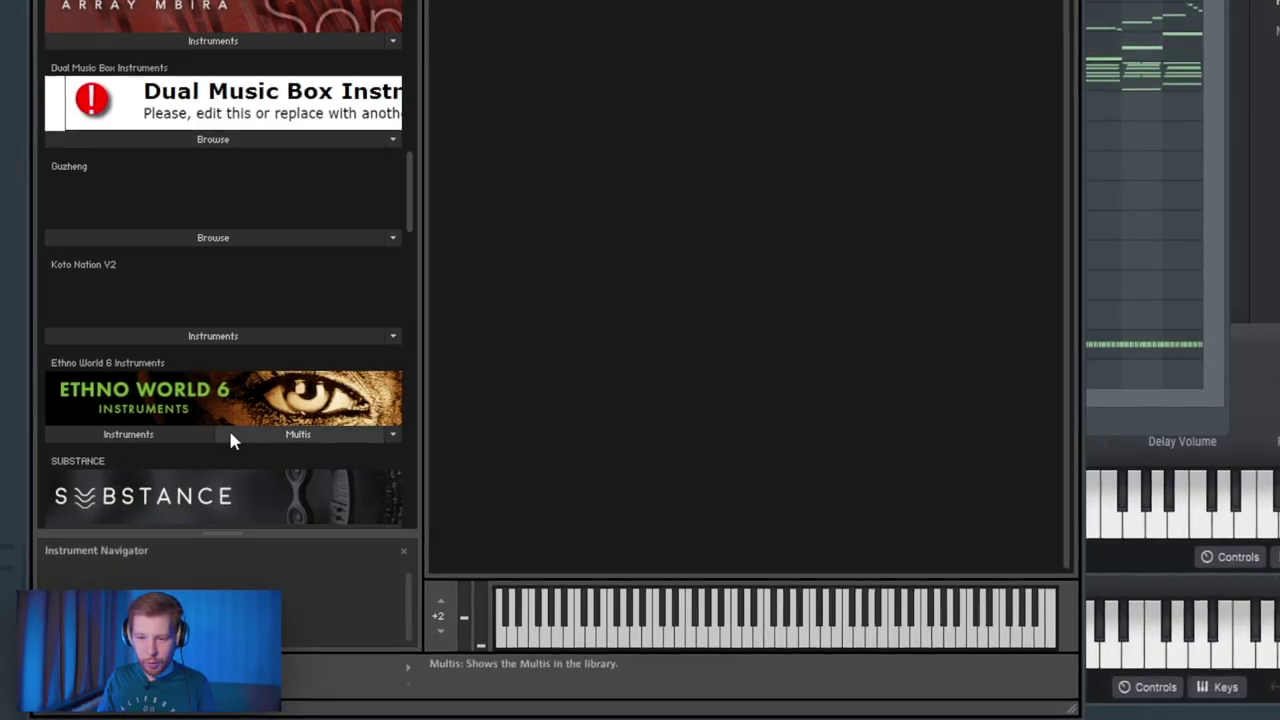
scroll(228, 427, "down", 5)
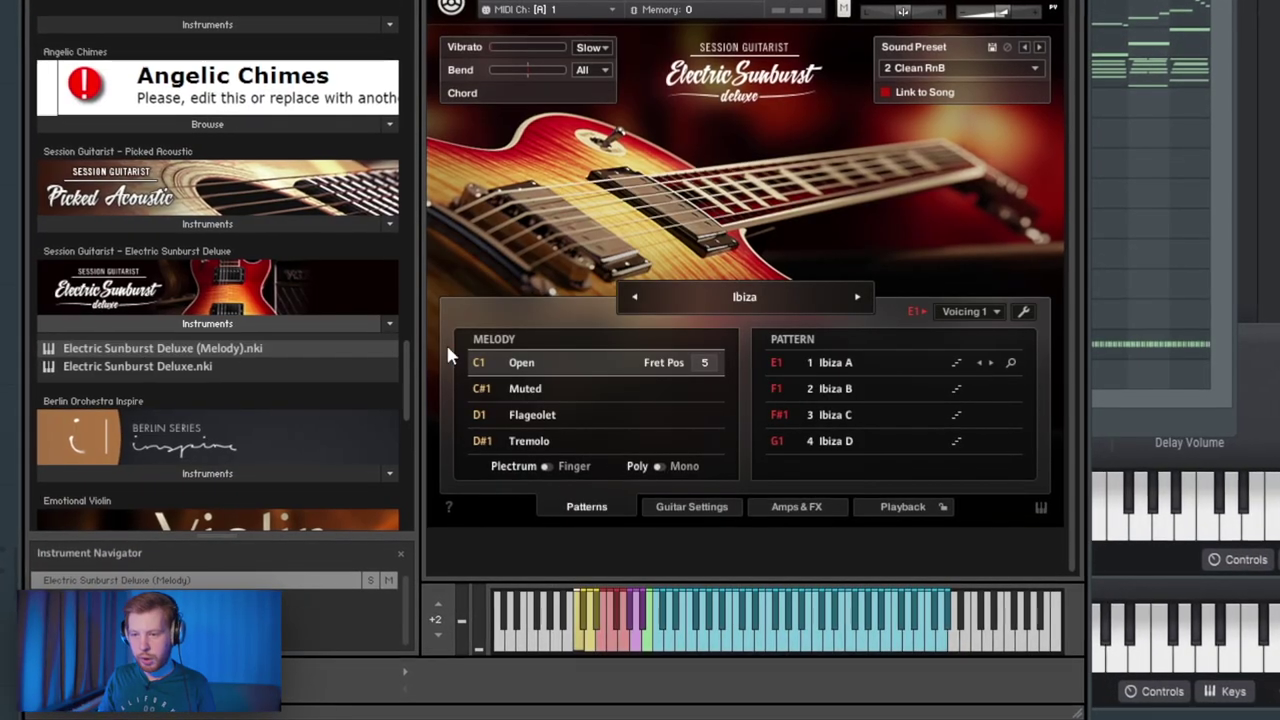
Choose the Reggae Chunky sound preset and the Muted articulation for the guitar, and audition the sound
left_click(1030, 68)
left_click(1015, 283)
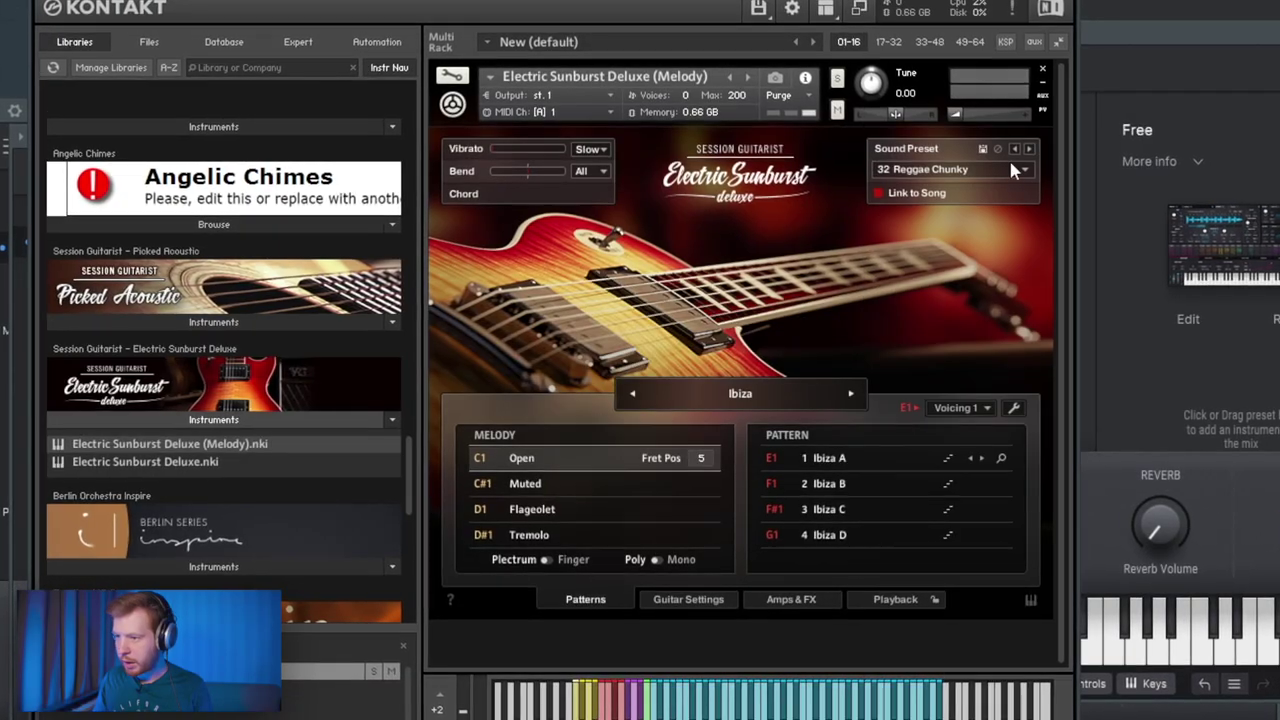
left_click(525, 484)
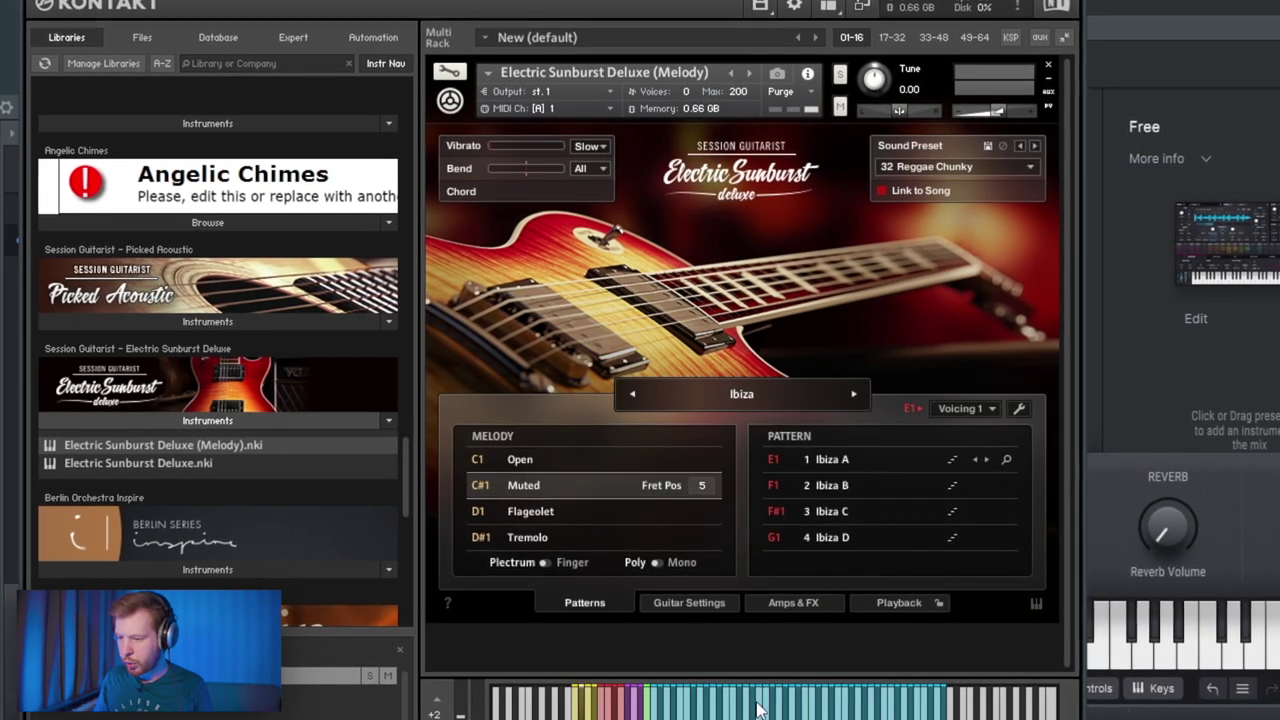
left_click(757, 715)
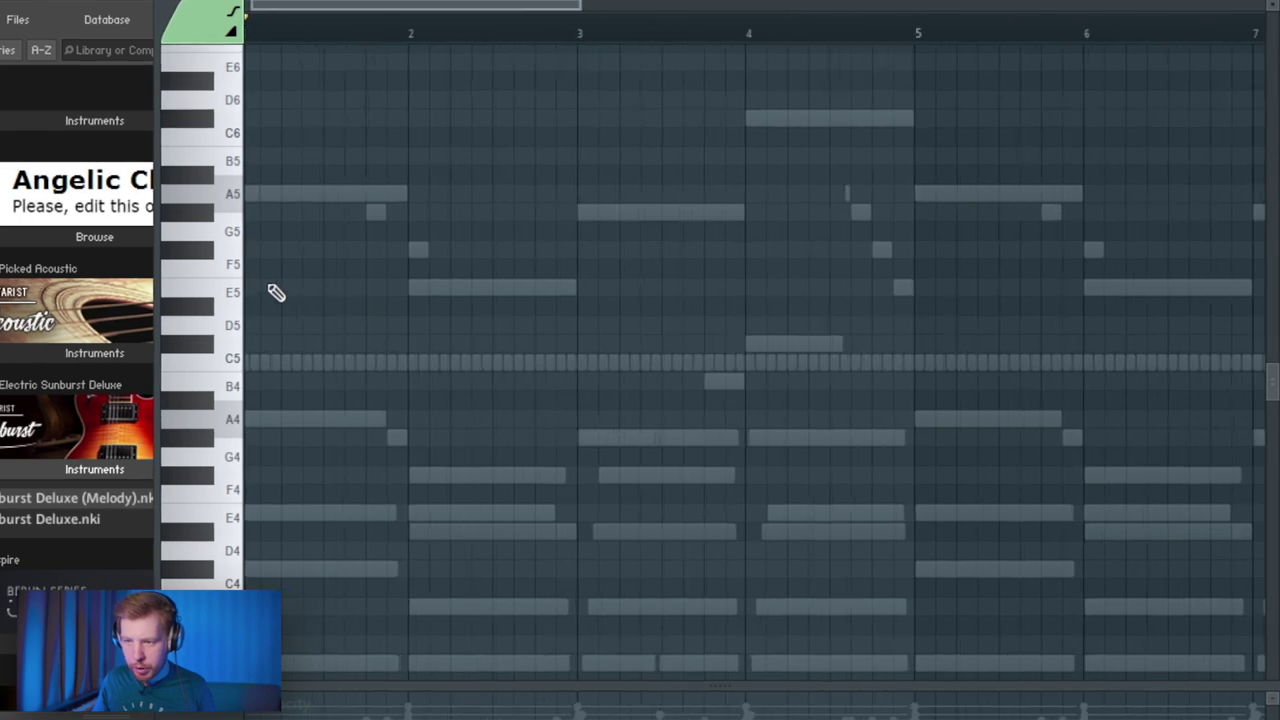
Write bar 1 of the guitar riff with four short A5 and E6 stabs, a single A6 and a closing C#6
scroll(282, 270, "up", 3)
left_click_drag(320, 194, 71, 129)
key("space")
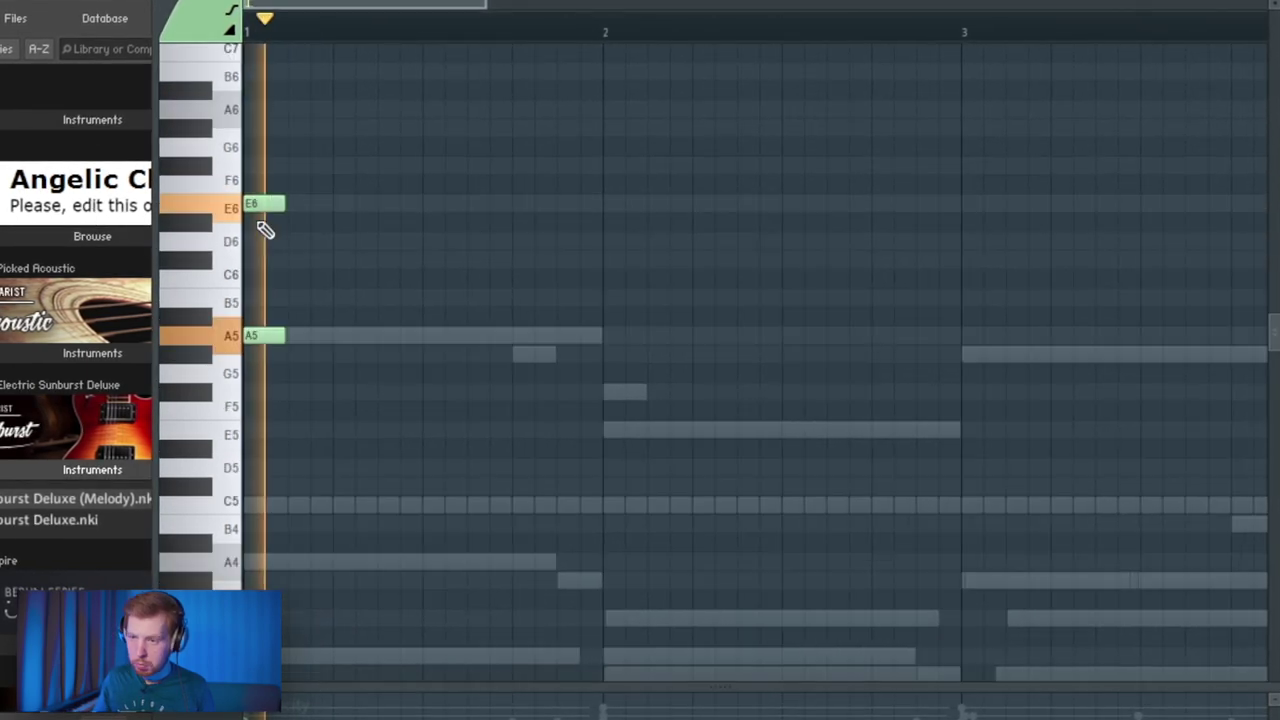
key("space")
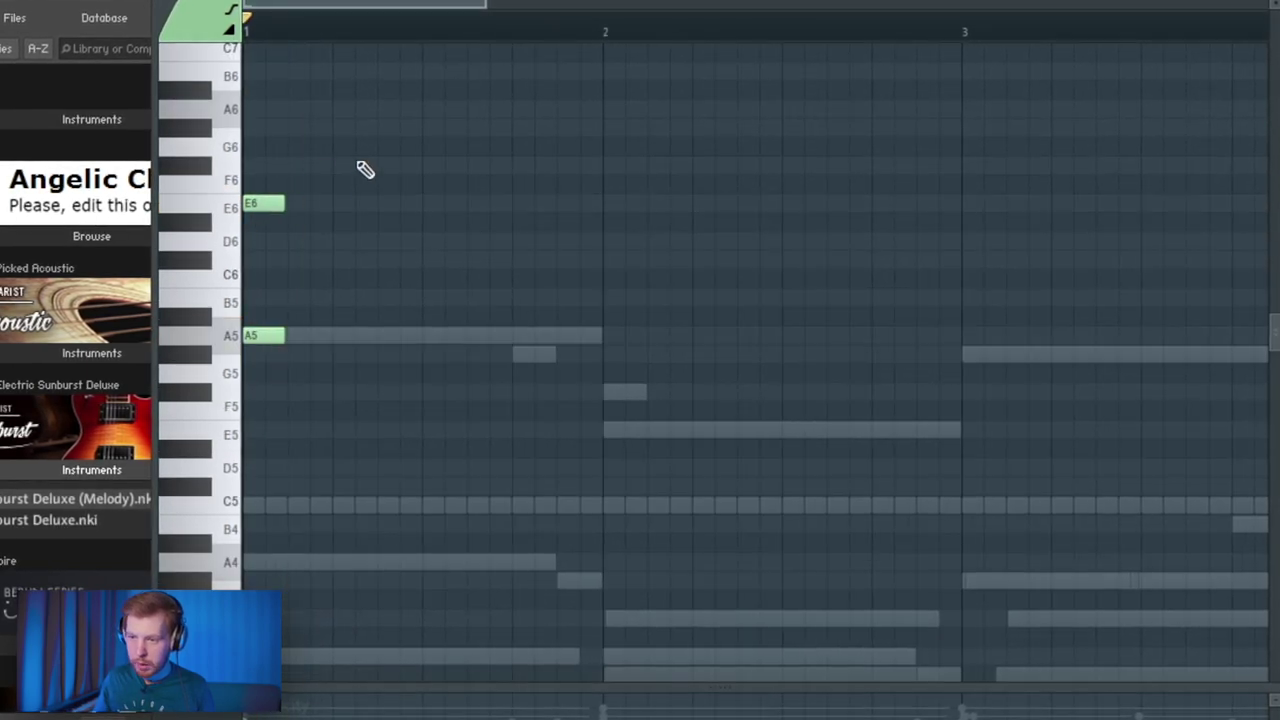
key("space")
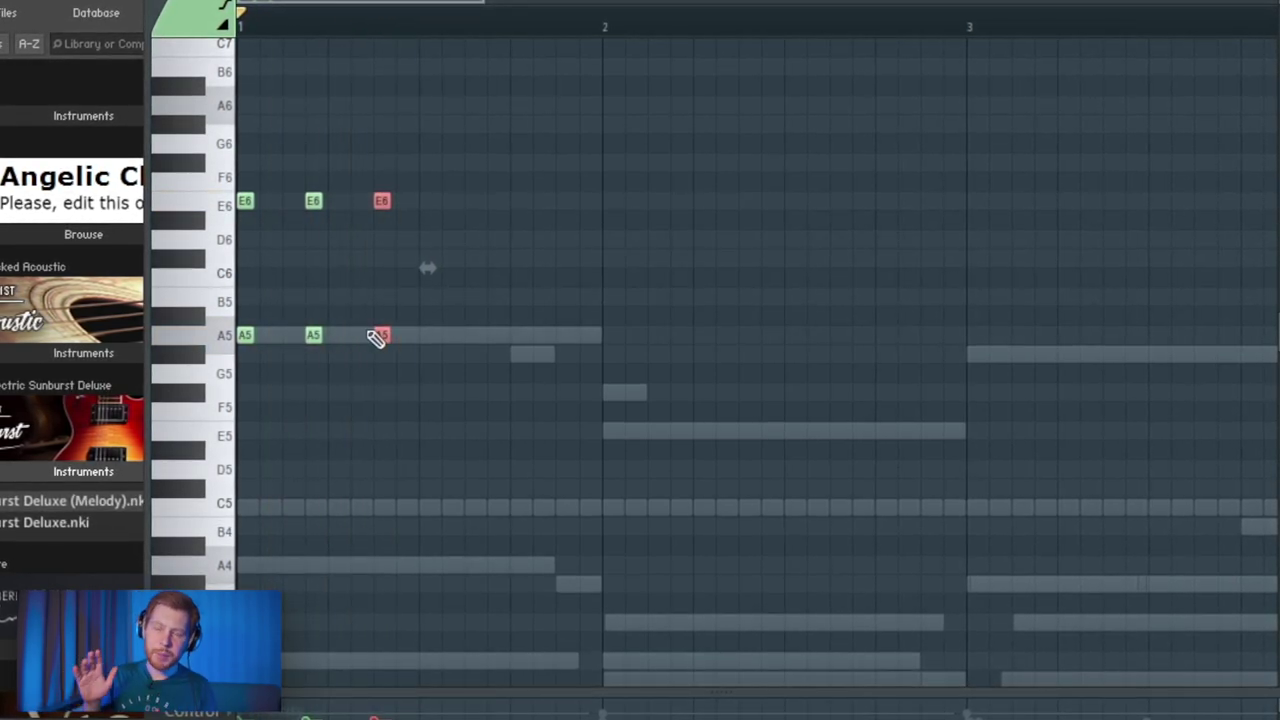
scroll(366, 249, "up", 3)
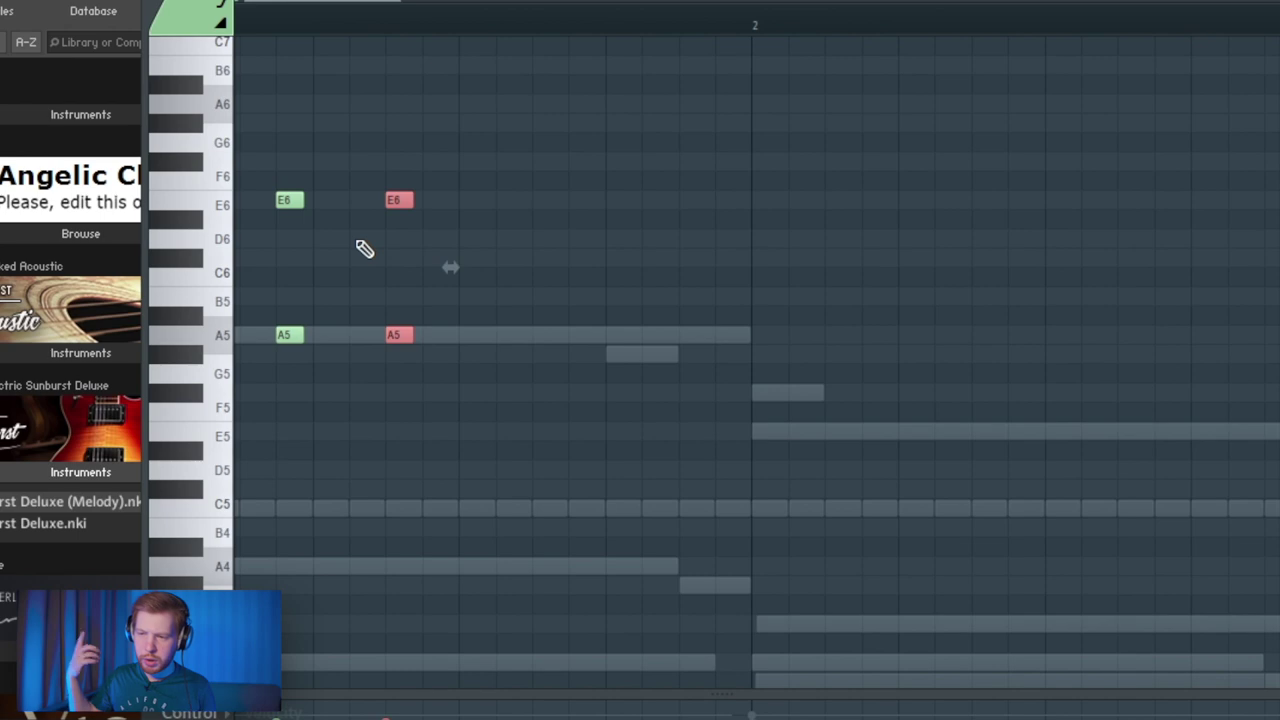
scroll(437, 251, "left", 2)
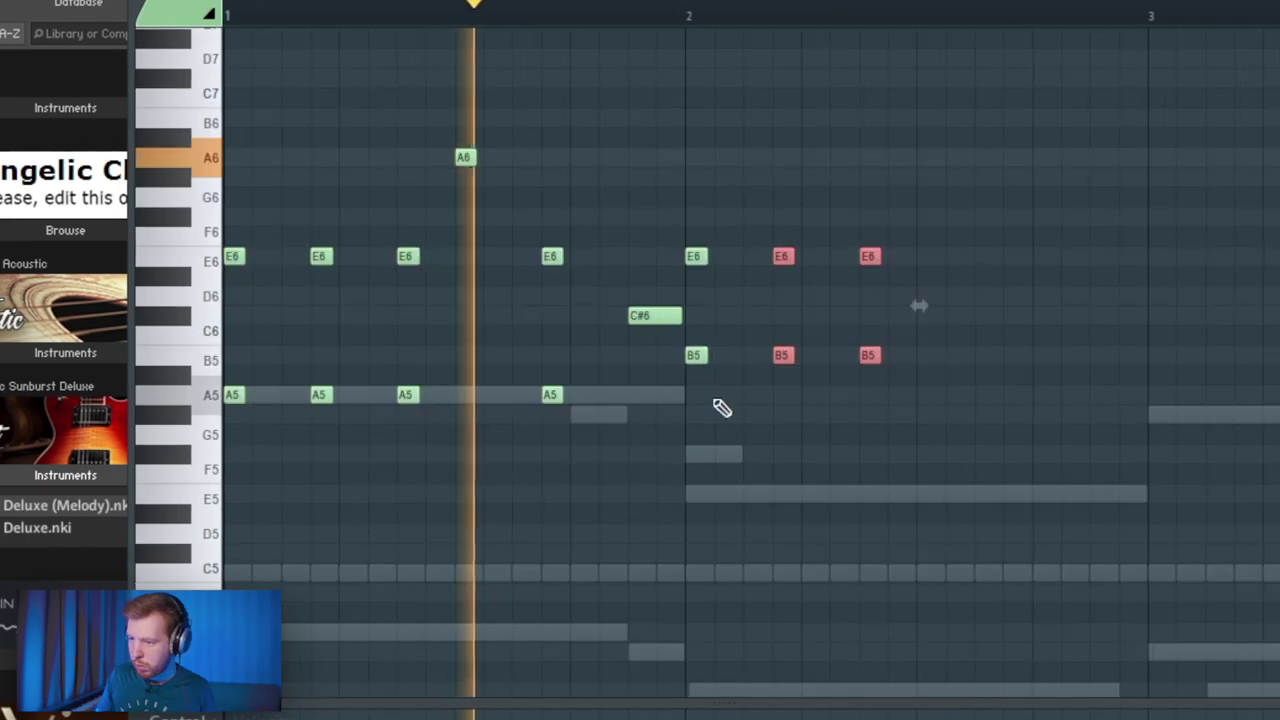
Fill bar 2 with three short B5 and E6 stabs followed by four G#5 and E6 stabs, and listen to the riff
left_click_drag(927, 189, 688, 398)
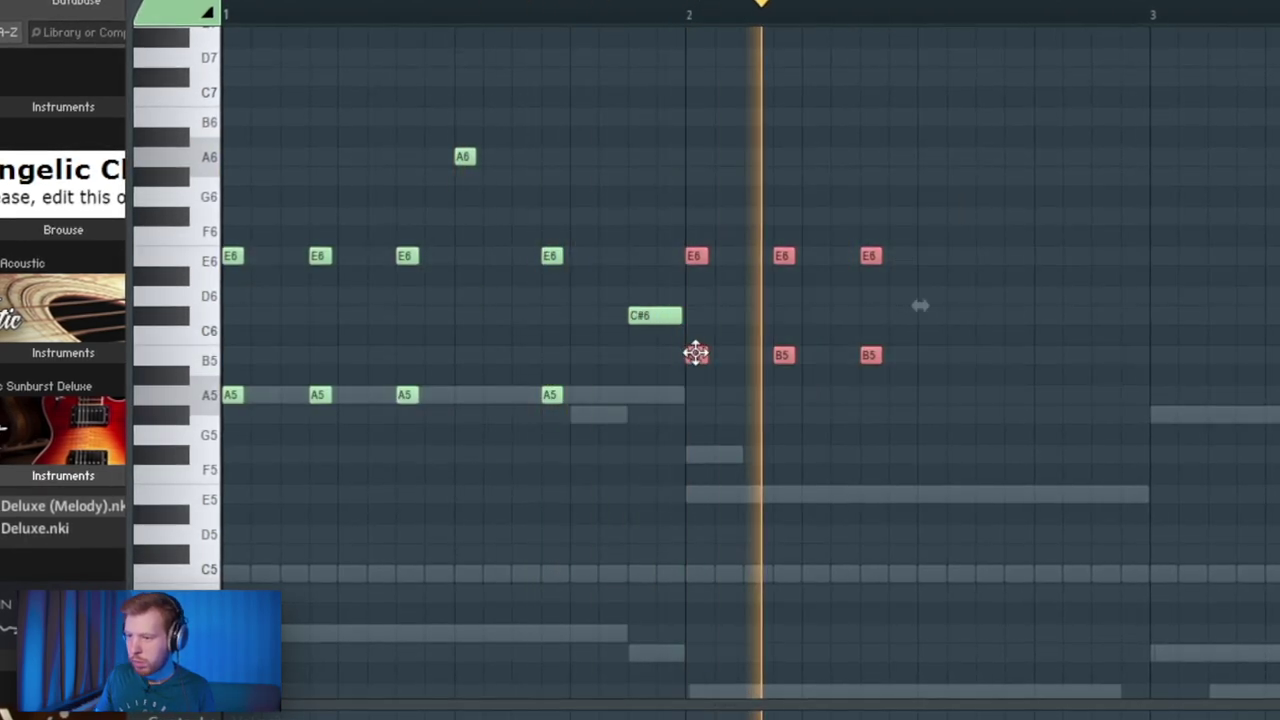
left_click_drag(694, 351, 903, 351, "shift")
left_click_drag(926, 326, 634, 423)
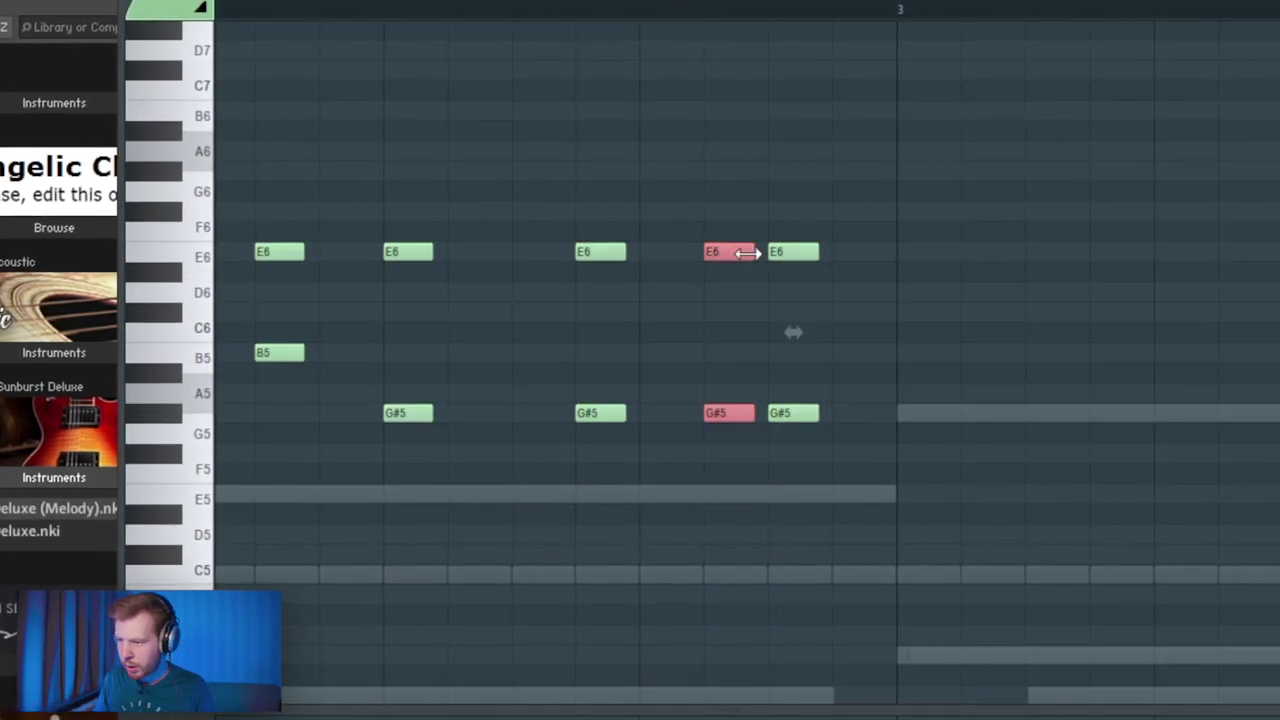
key("space")
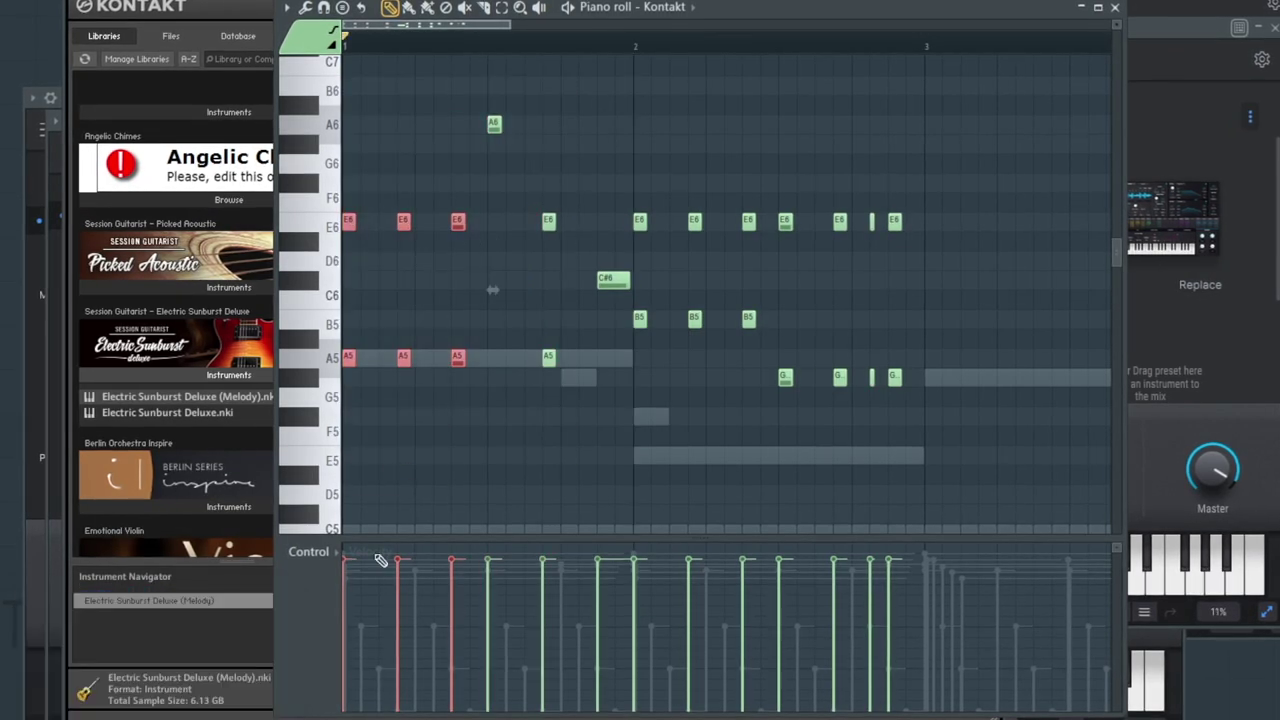
Vary the velocities of the guitar stabs across bars 1 and 2, softening successive repeats
left_click_drag(540, 82, 558, 397)
left_click_drag(771, 191, 796, 491)
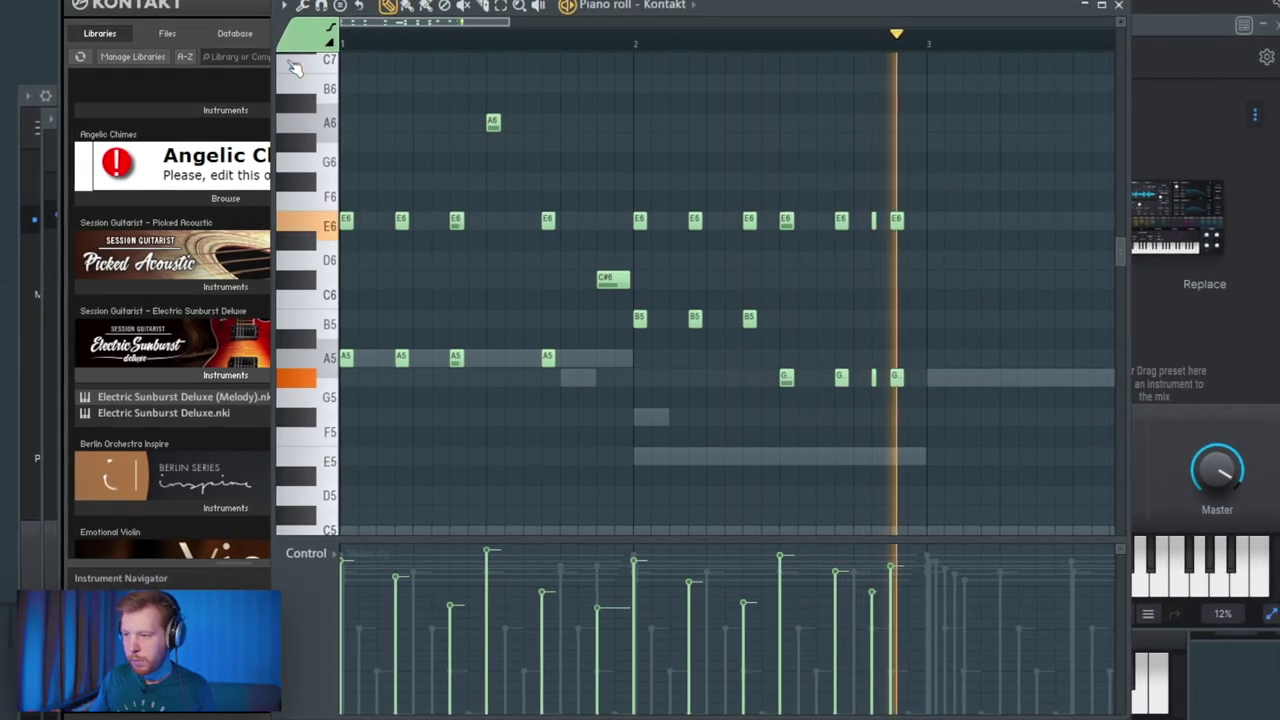
Duplicate the whole two-bar guitar riff to fill all eight bars
scroll(428, 370, "down", 3)
key("ctrl+a")
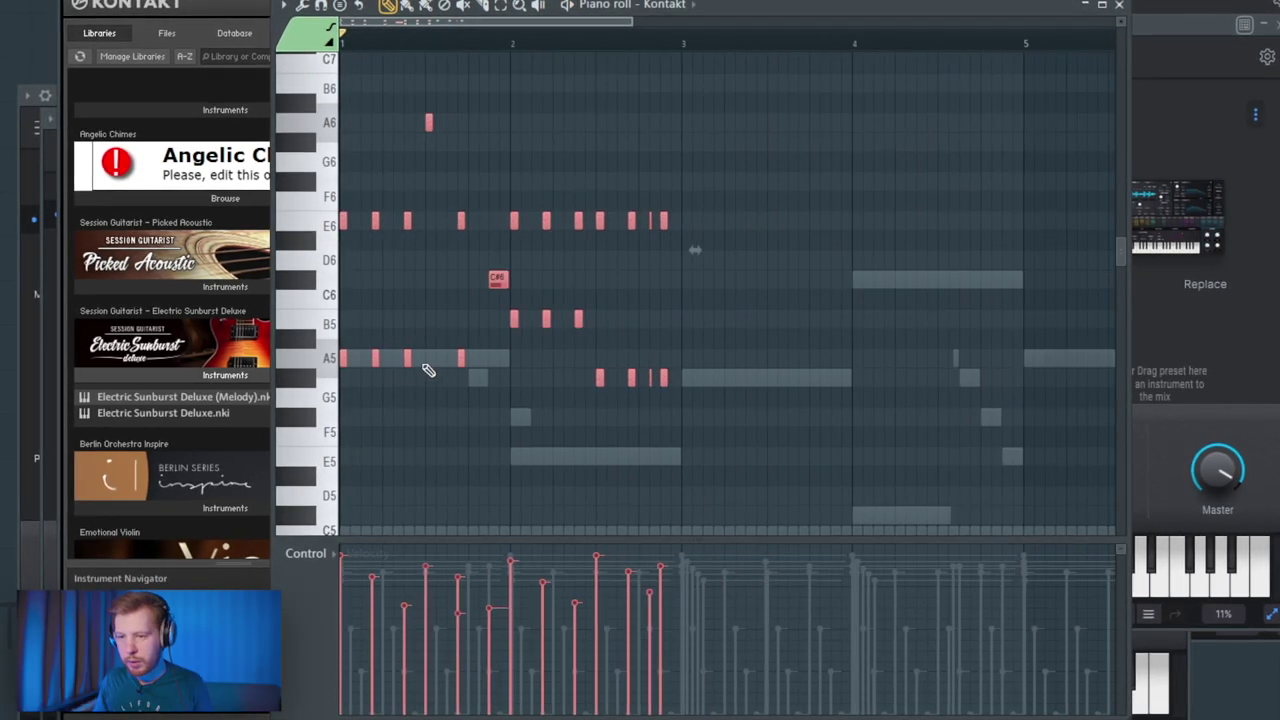
key("ctrl+b")
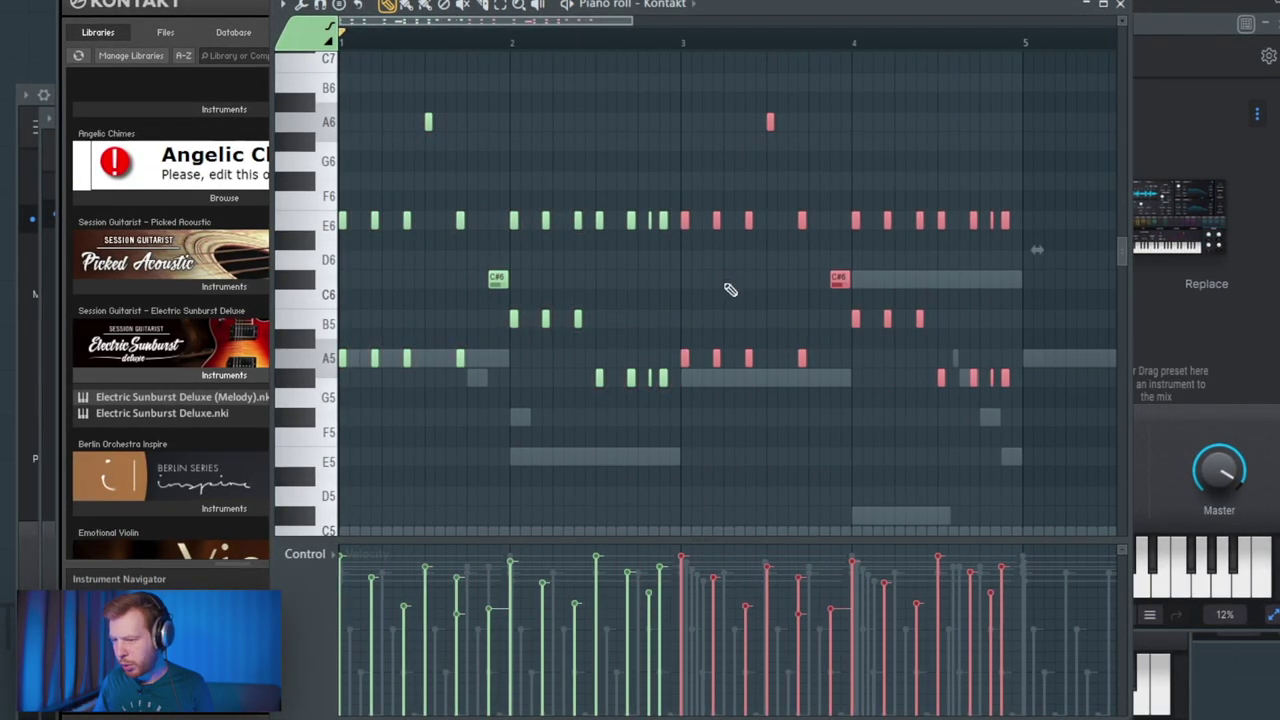
scroll(674, 437, "up", 5)
scroll(618, 320, "down", 4)
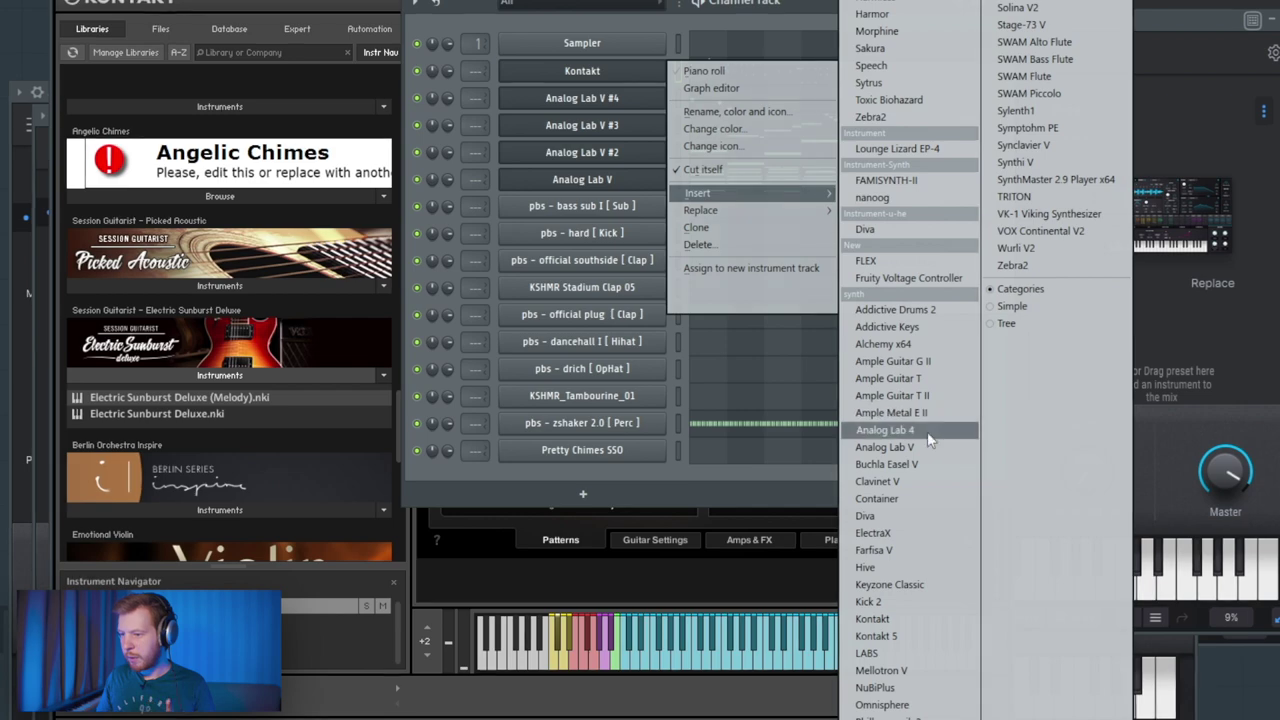
Insert a fifth Analog Lab V, filter its presets to Strings Pad with the Atmospheric style, and load June Blend
left_click(922, 452)
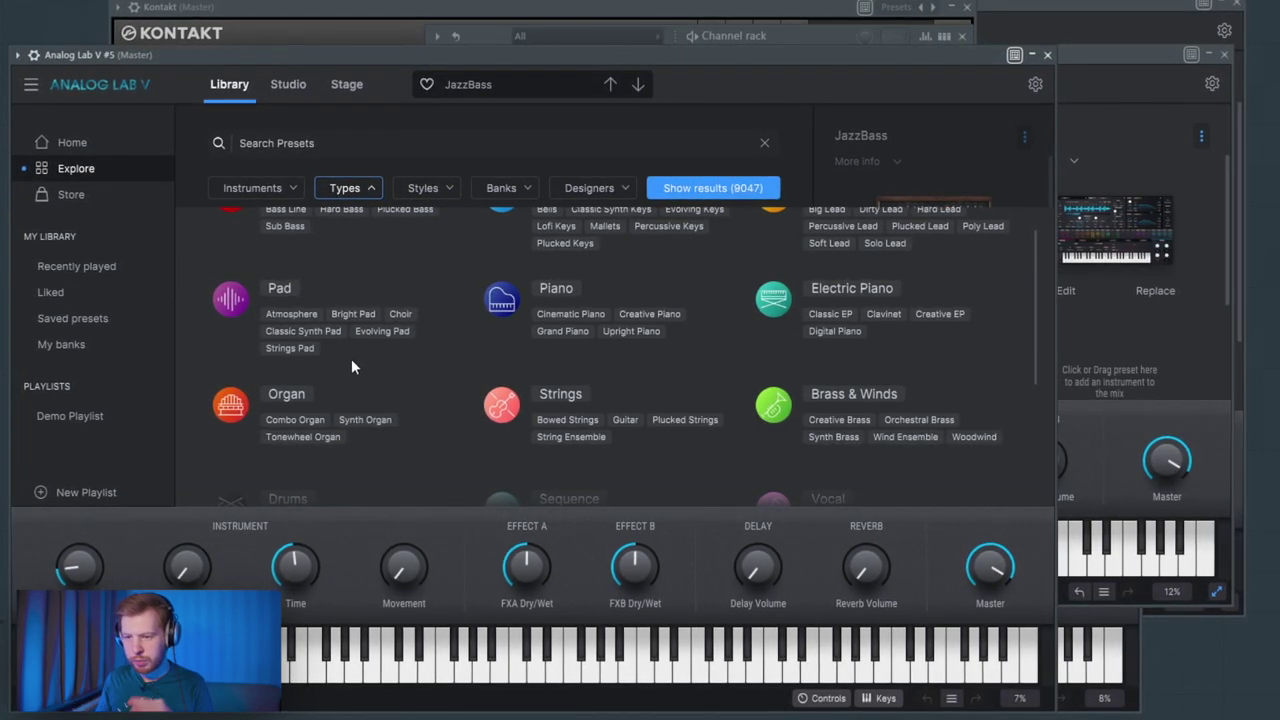
left_click(289, 348)
left_click(456, 183)
left_click(463, 246)
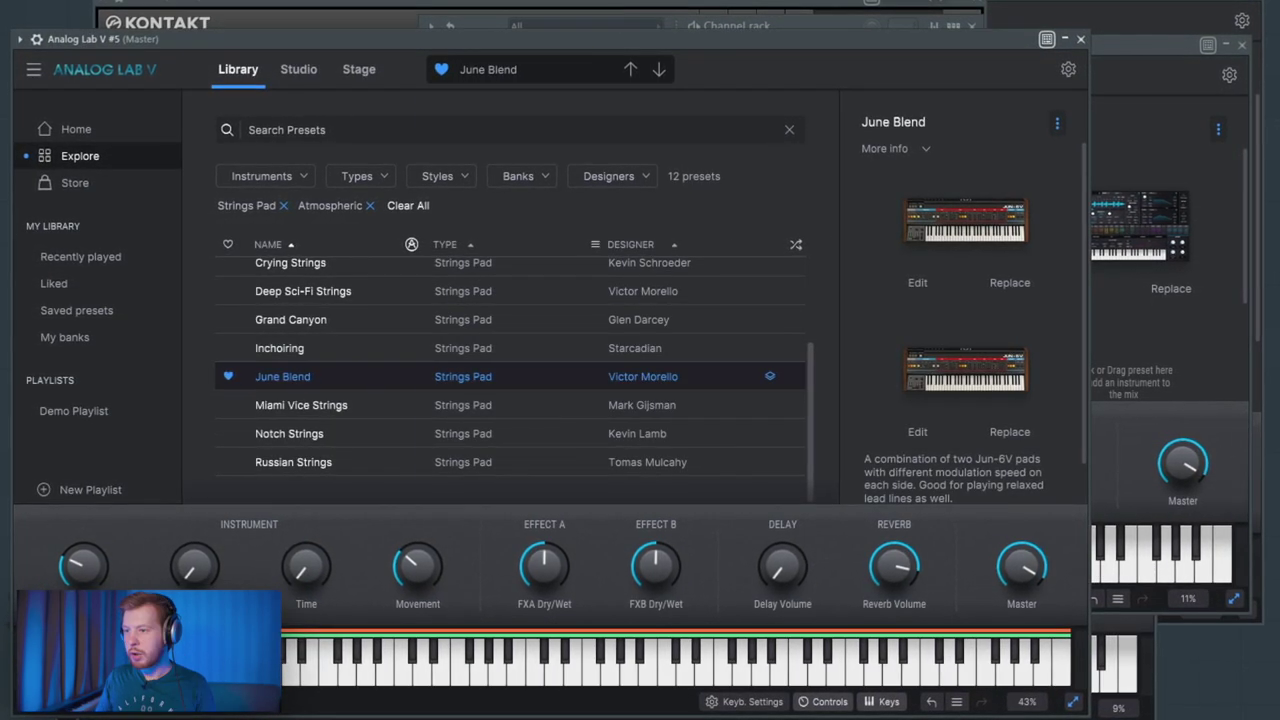
Copy the chord progression into Analog Lab V #5 and replace the split G#3 and G#4 notes in bars 3 and 7 with single sustained ones
left_click(690, 27)
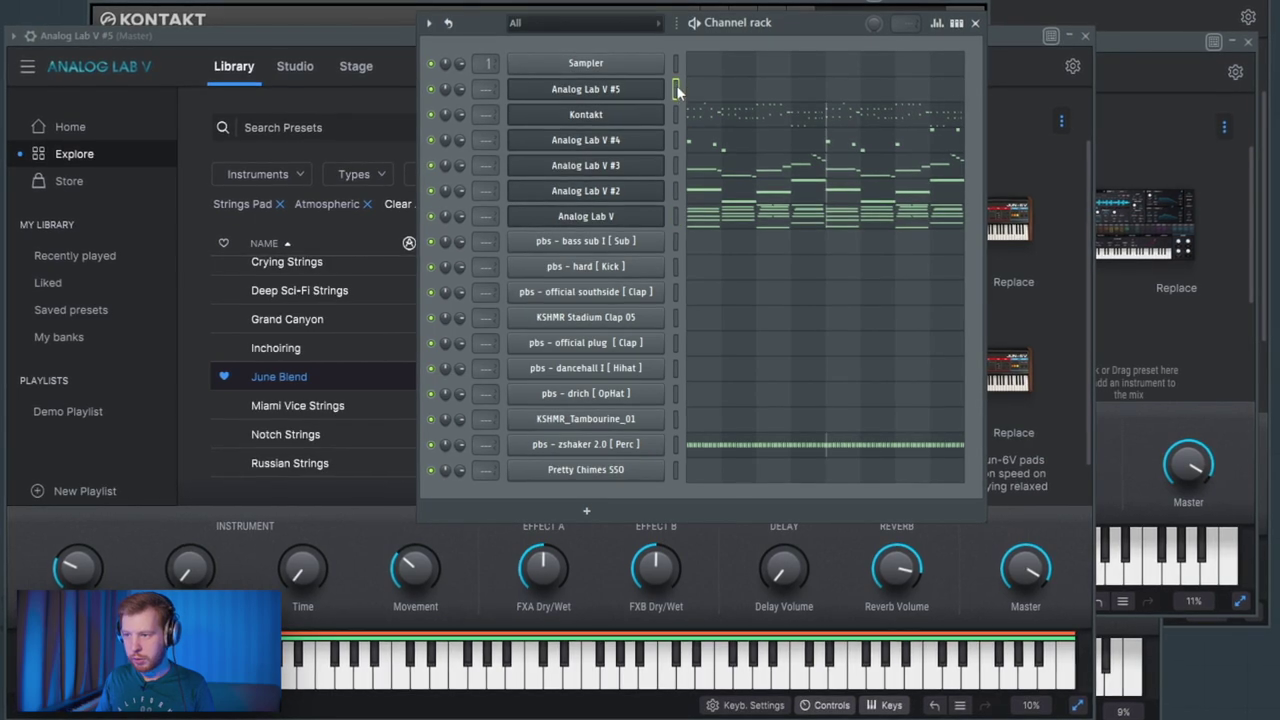
left_click(677, 91)
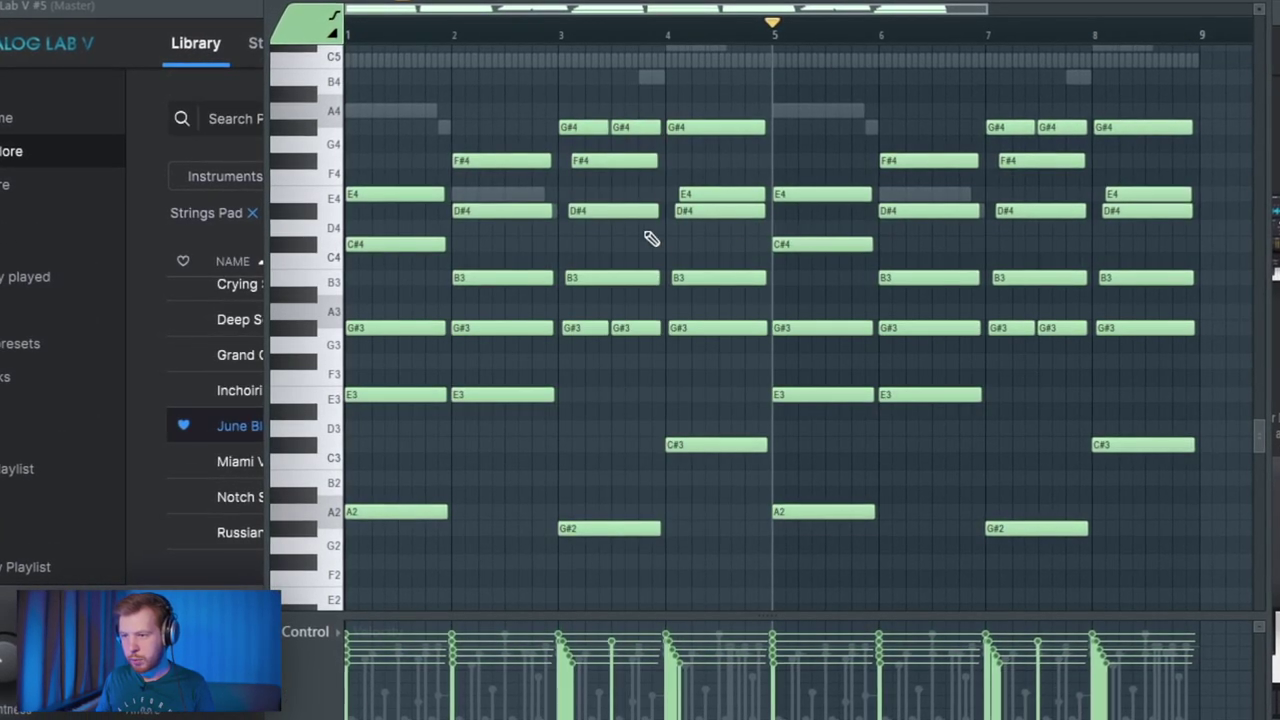
right_click(641, 128)
right_click(646, 328)
right_click(1060, 328)
right_click(1060, 128)
left_click_drag(607, 129, 623, 132)
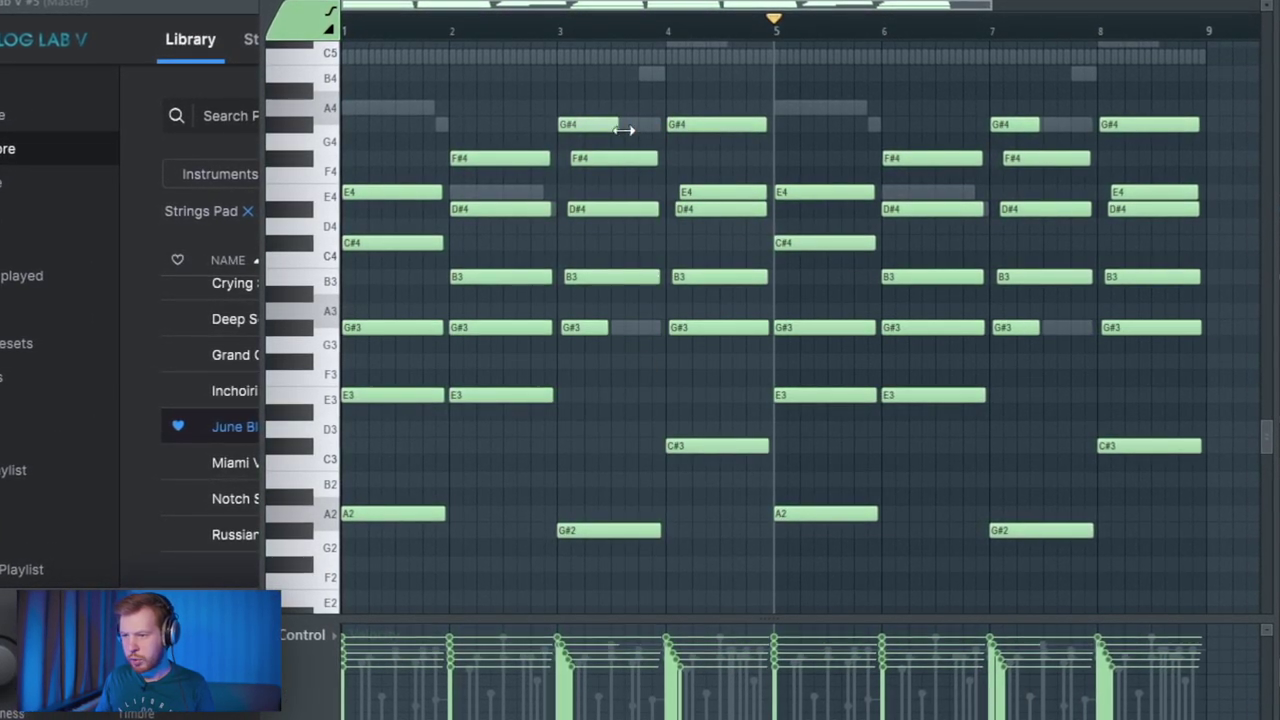
Shorten all the strings pad chord notes together and transpose them up two octaves, listening to the result
key("ctrl+a")
scroll(466, 409, "down", 3)
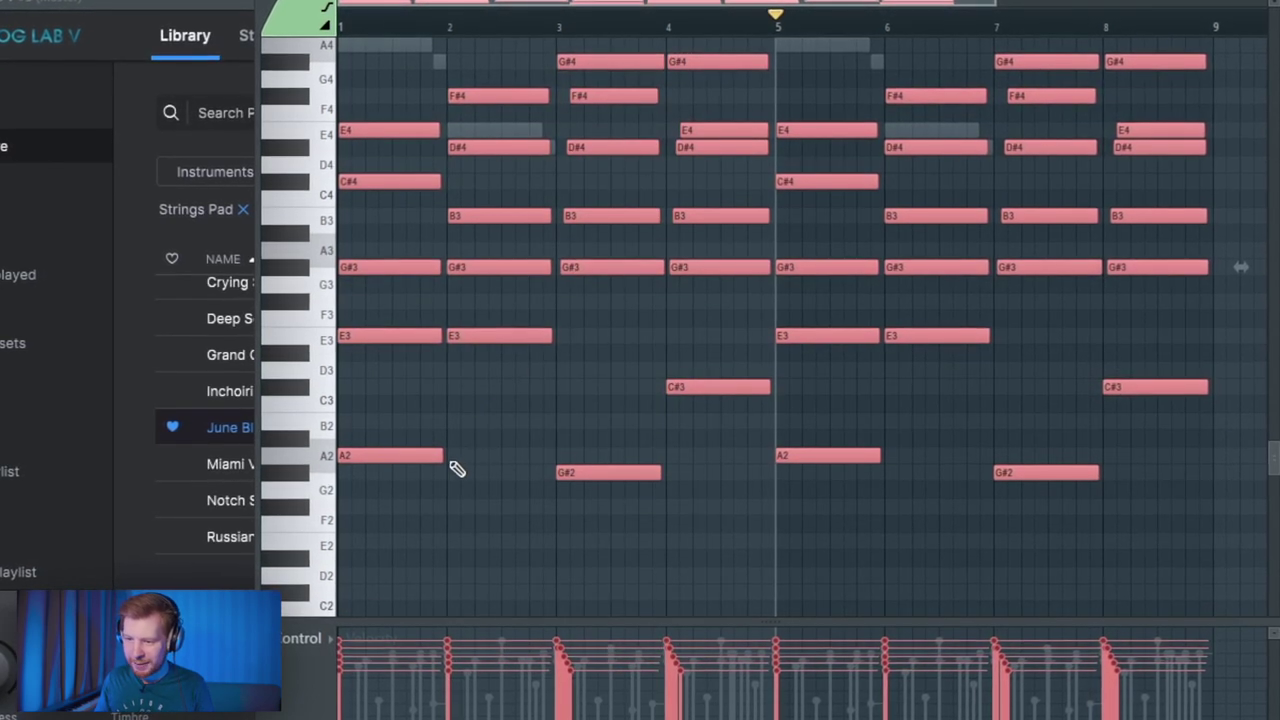
left_click_drag(444, 466, 416, 465)
key("ctrl+Up")
key("ctrl+Up")
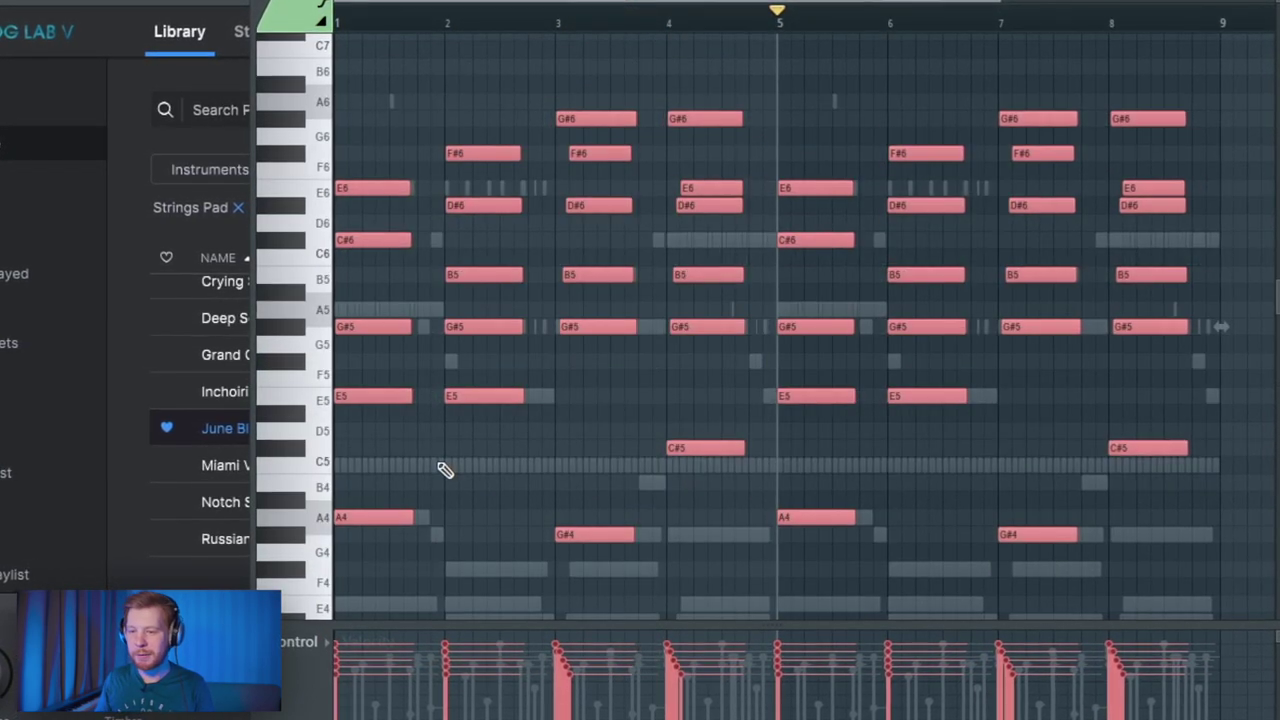
key("space")
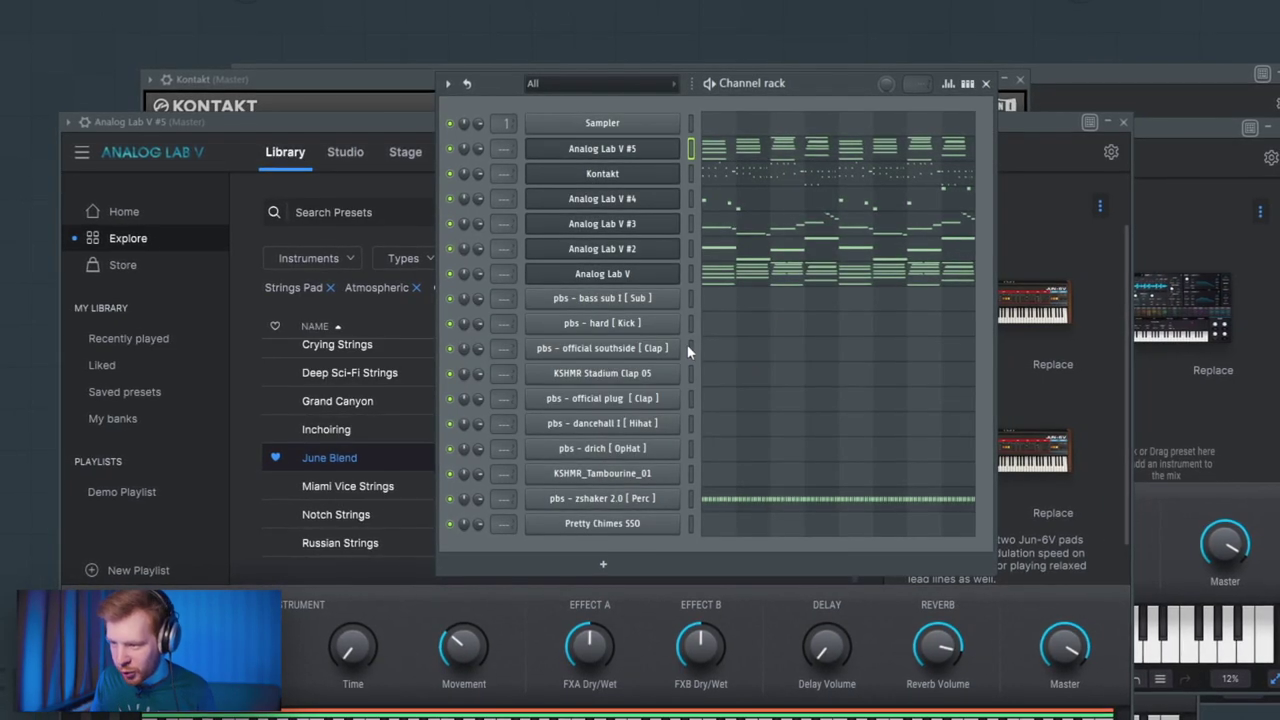
Place C5 hits on beats 2 and 4 for the official southside clap and repeat them through all eight bars
left_click(691, 350)
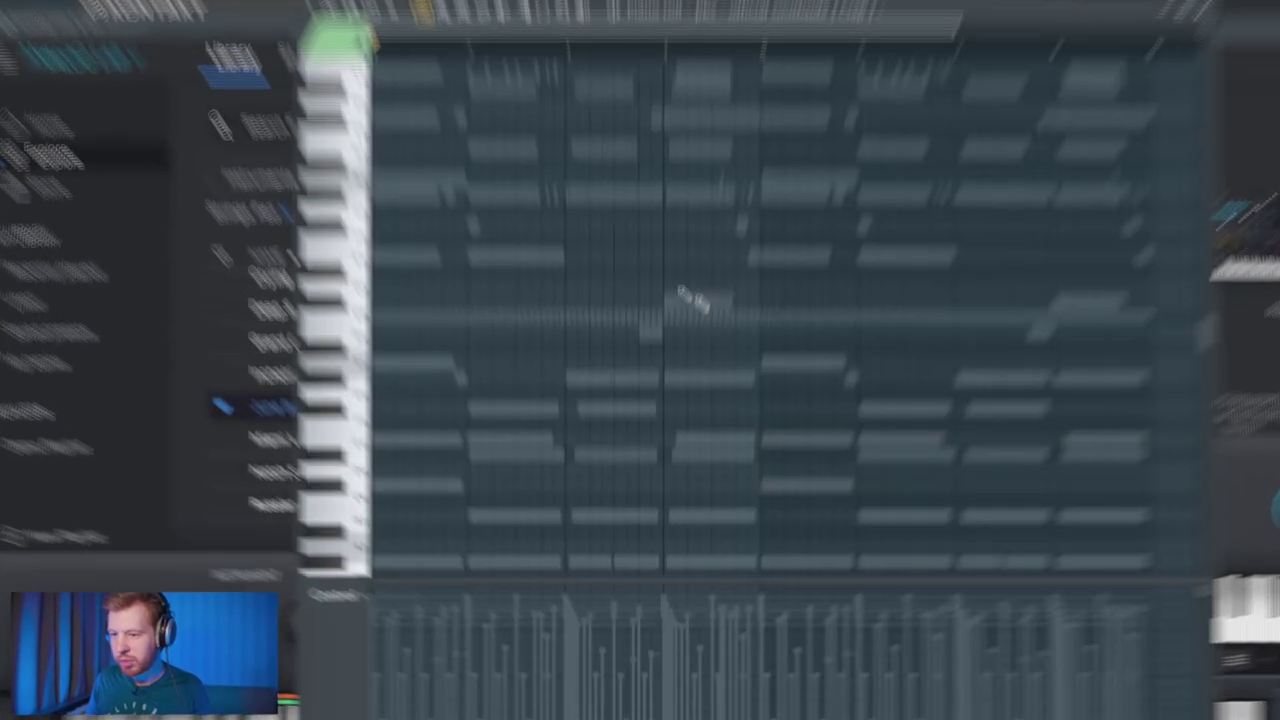
left_click_drag(542, 268, 391, 286)
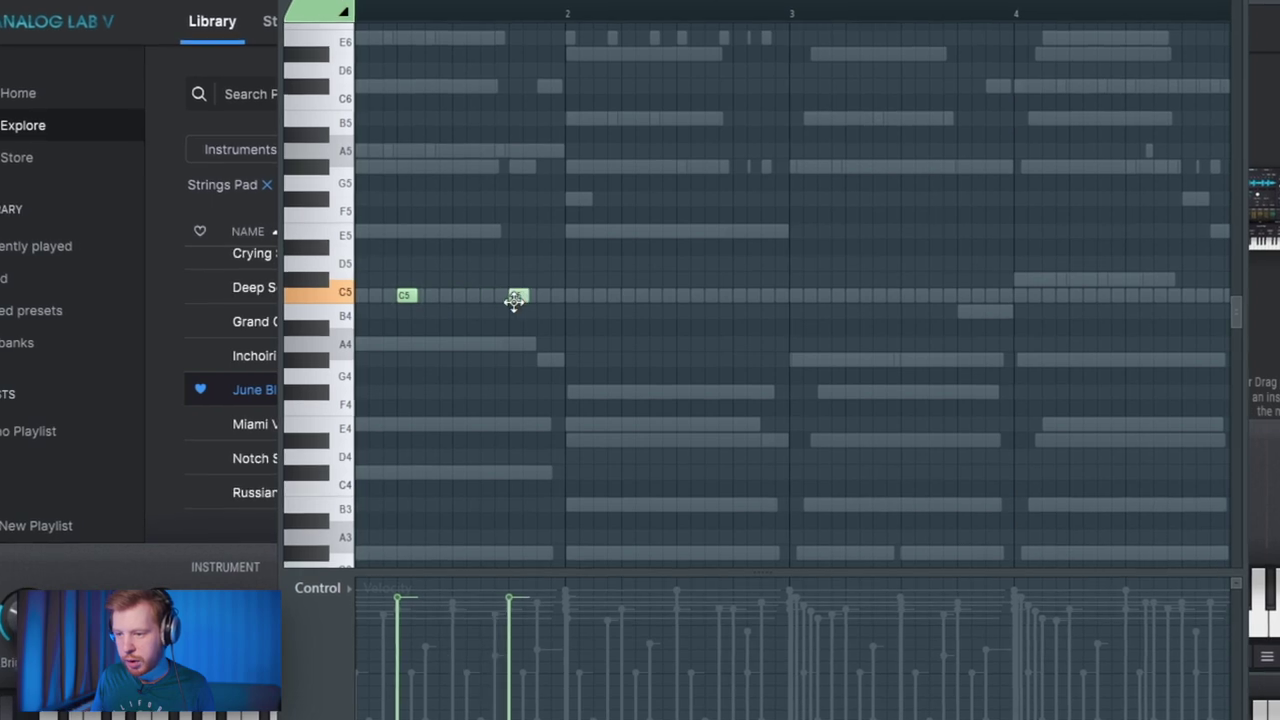
key("ctrl+a")
left_click_drag(520, 294, 629, 305)
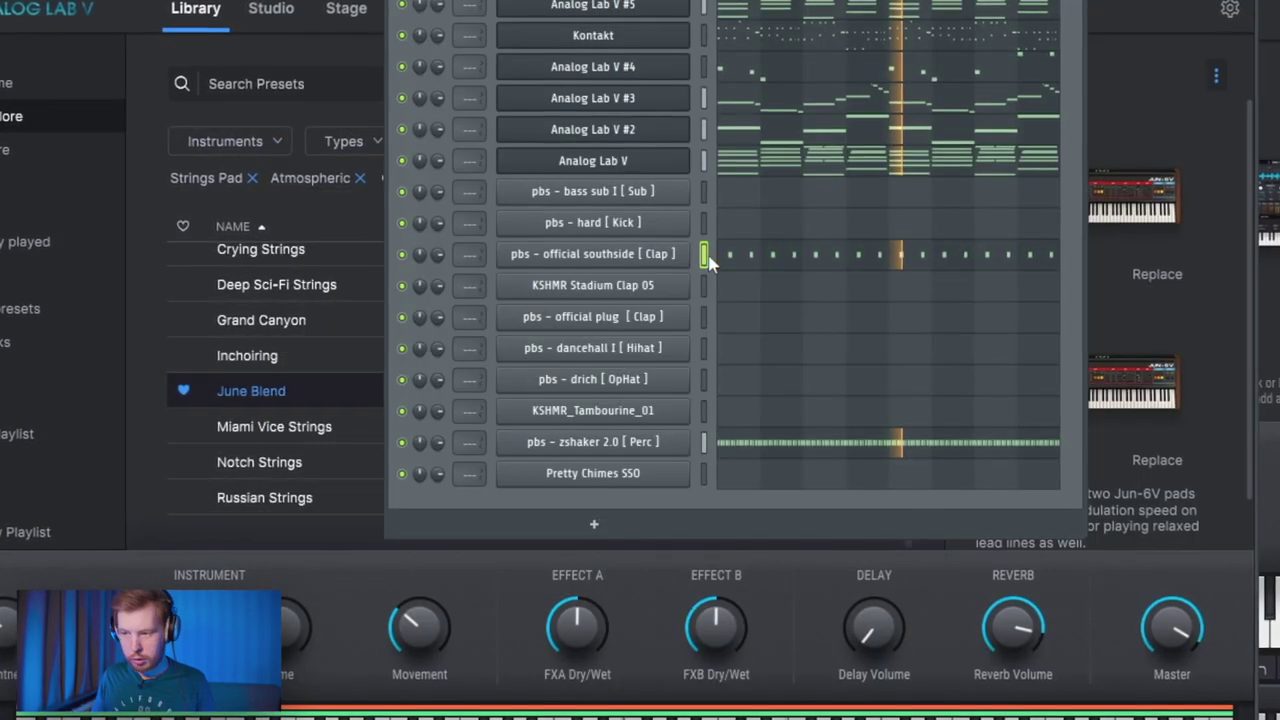
Paste the same clap pattern into the KSHMR Stadium Clap 05 and official plug clap channels
left_click(705, 287)
key("ctrl+v")
left_click(705, 318)
key("ctrl+v")
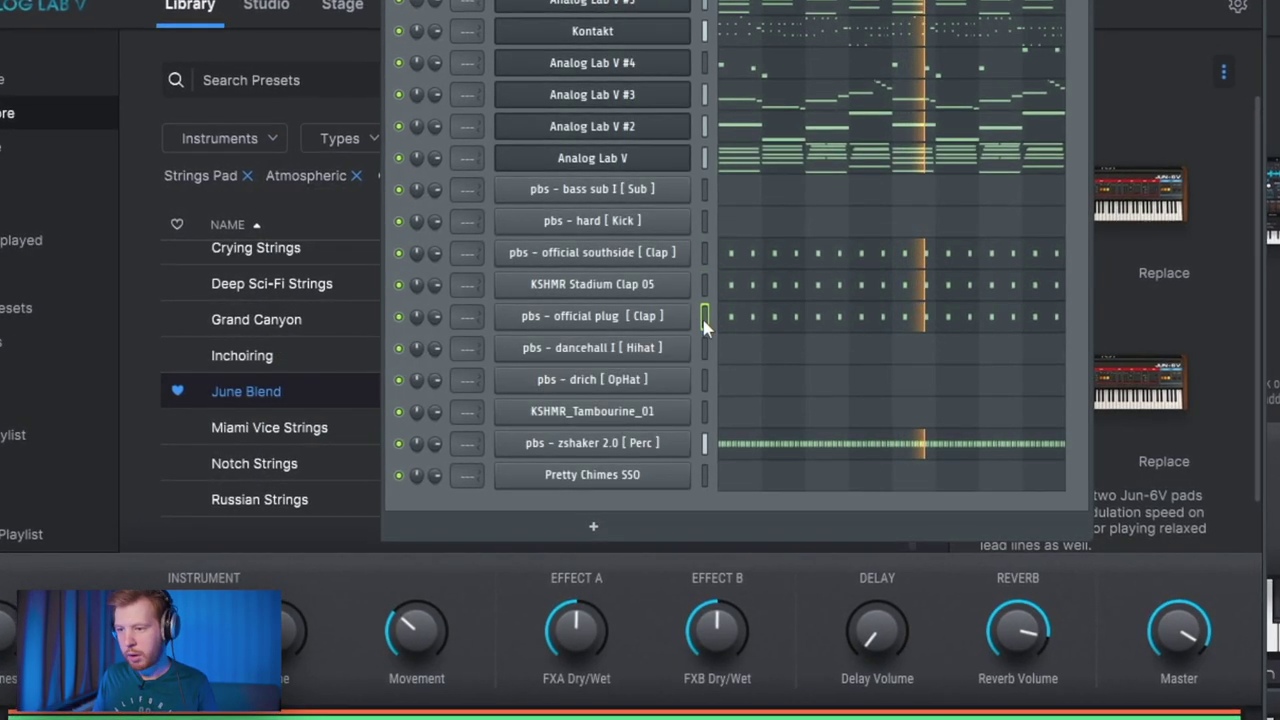
Add a fade-out to the KSHMR Stadium Clap 05 sample to tighten its tail, and fine-tune its amount
left_click(591, 283)
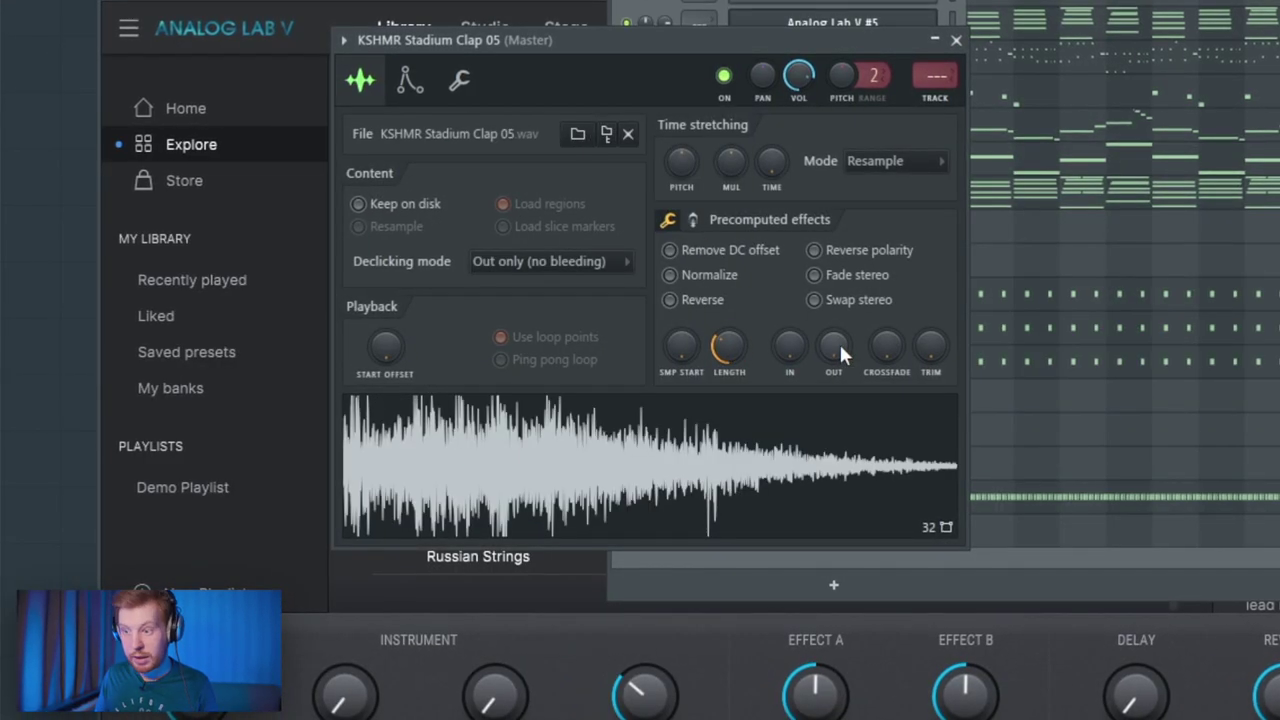
left_click_drag(837, 345, 837, 300)
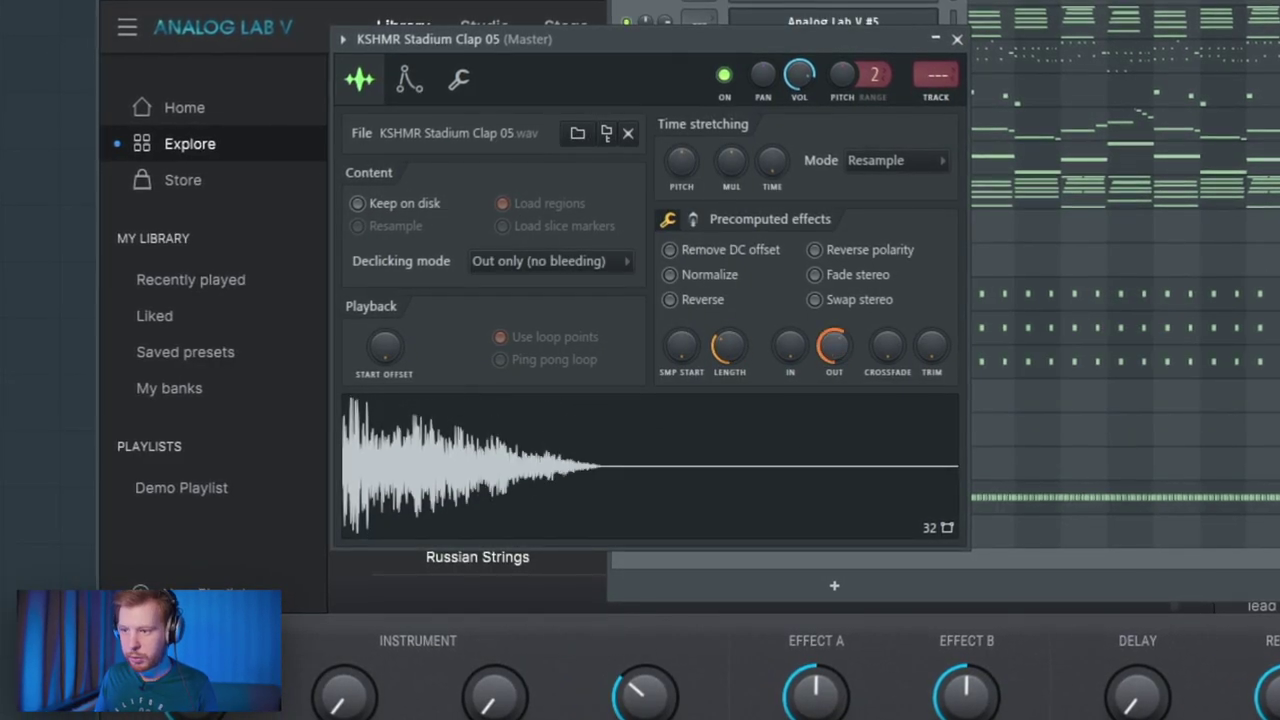
left_click_drag(840, 345, 840, 375)
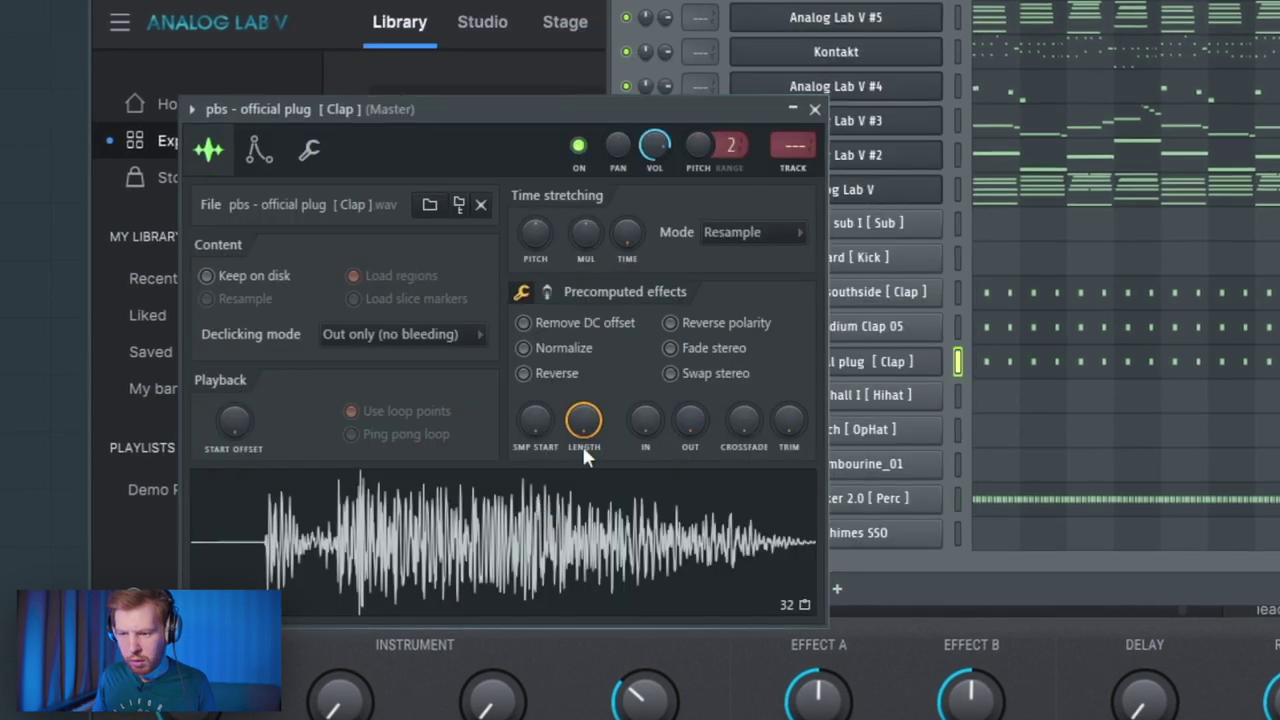
Shape the official southside clap sample with the precomputed EQ and clip effects
left_click(521, 291)
left_click(553, 379)
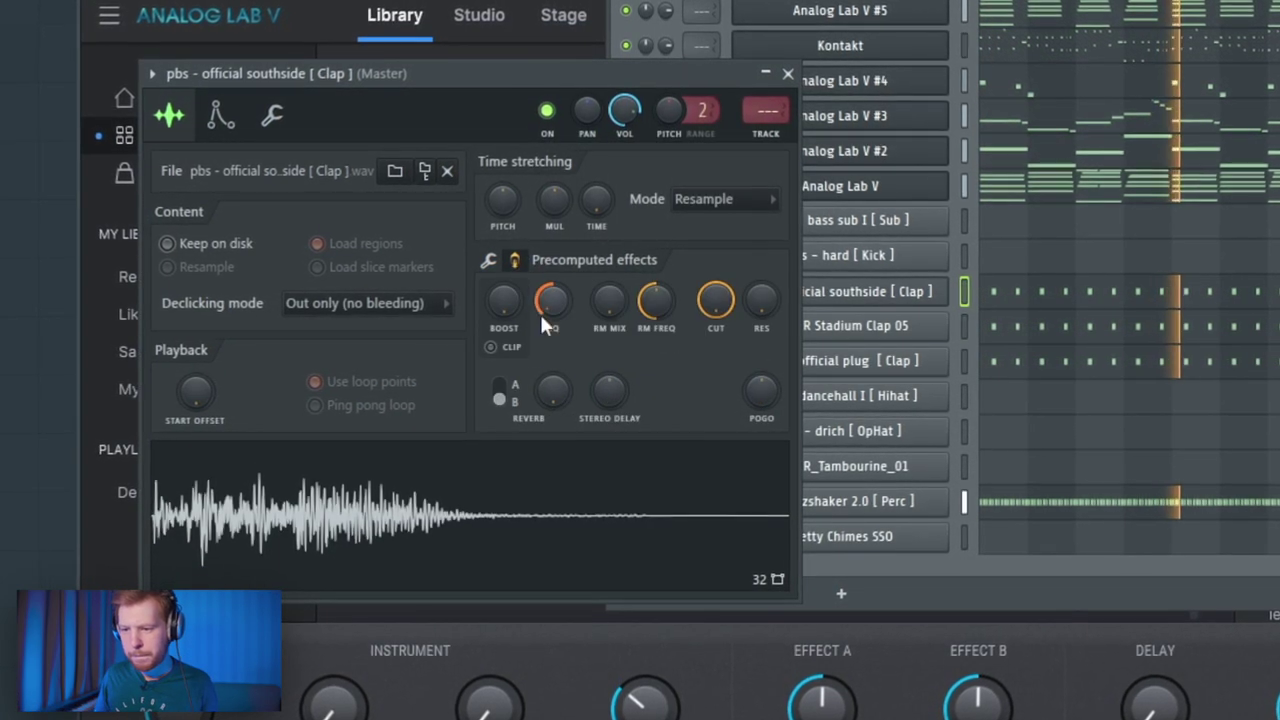
left_click(515, 347)
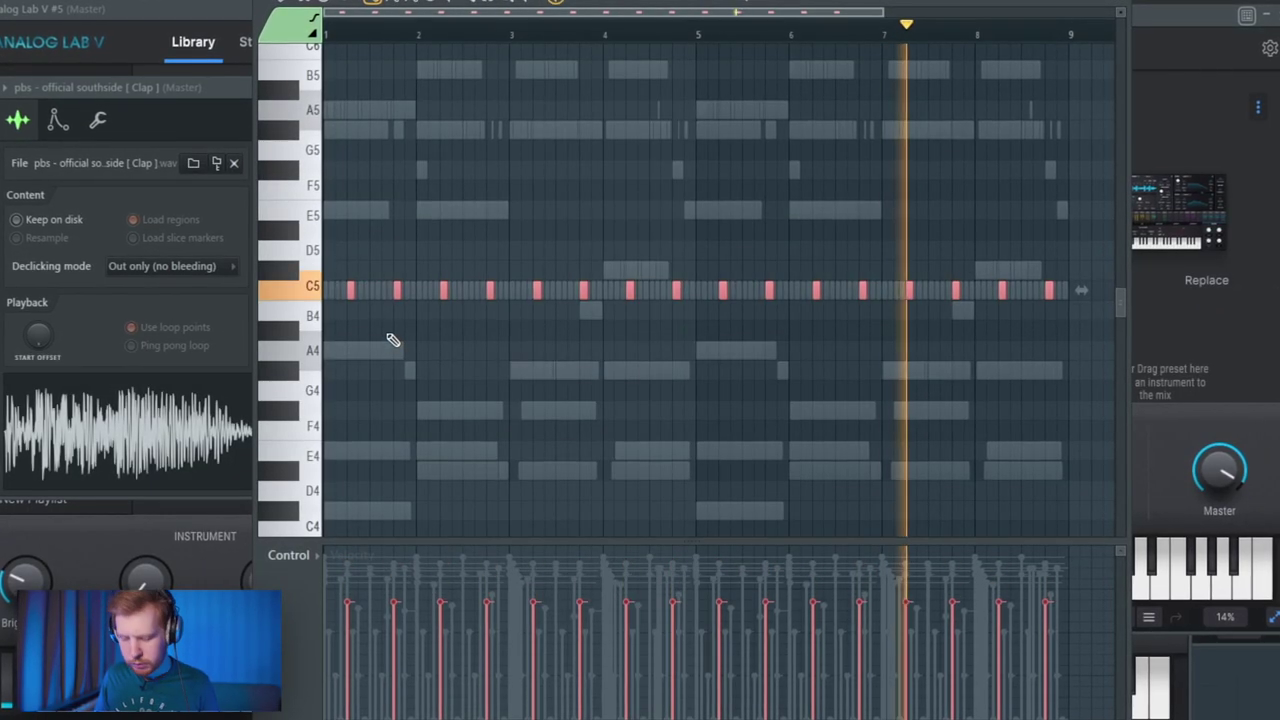
Play the loop to check the layered claps, and review the hits on the official southside clap channel
key("space")
left_click(645, 3)
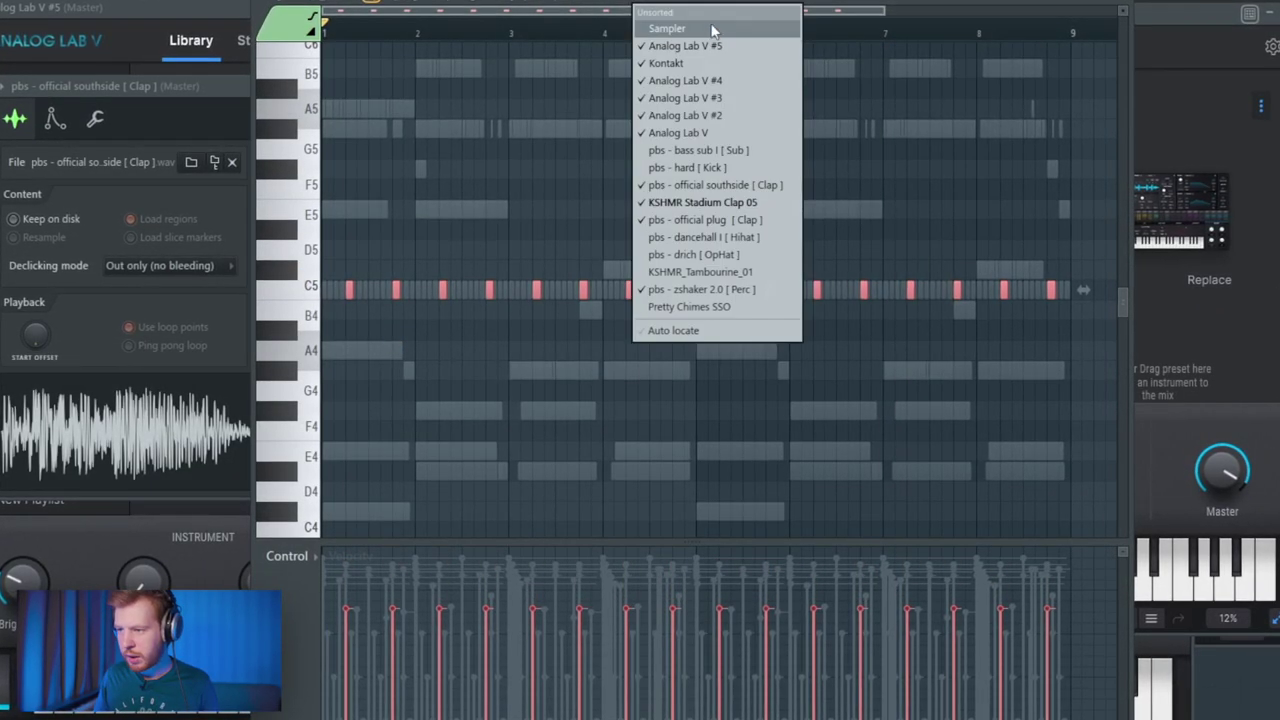
left_click(714, 187)
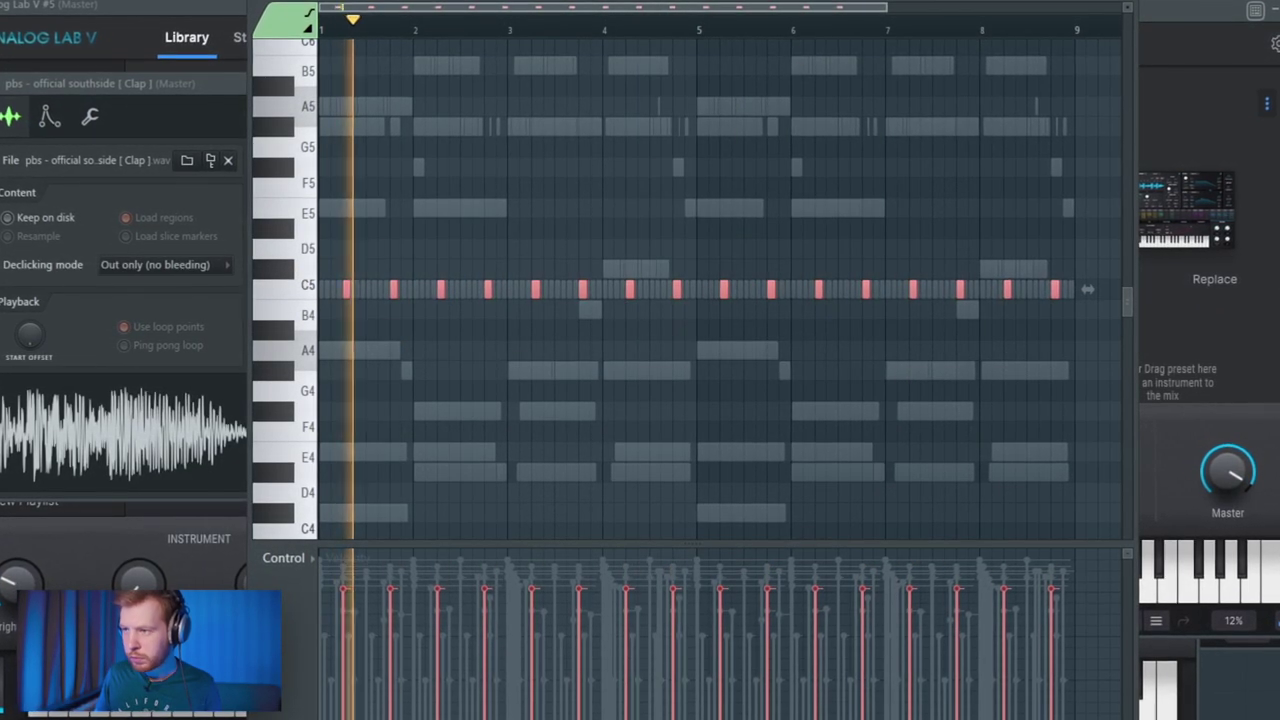
key("F6")
left_click(706, 307)
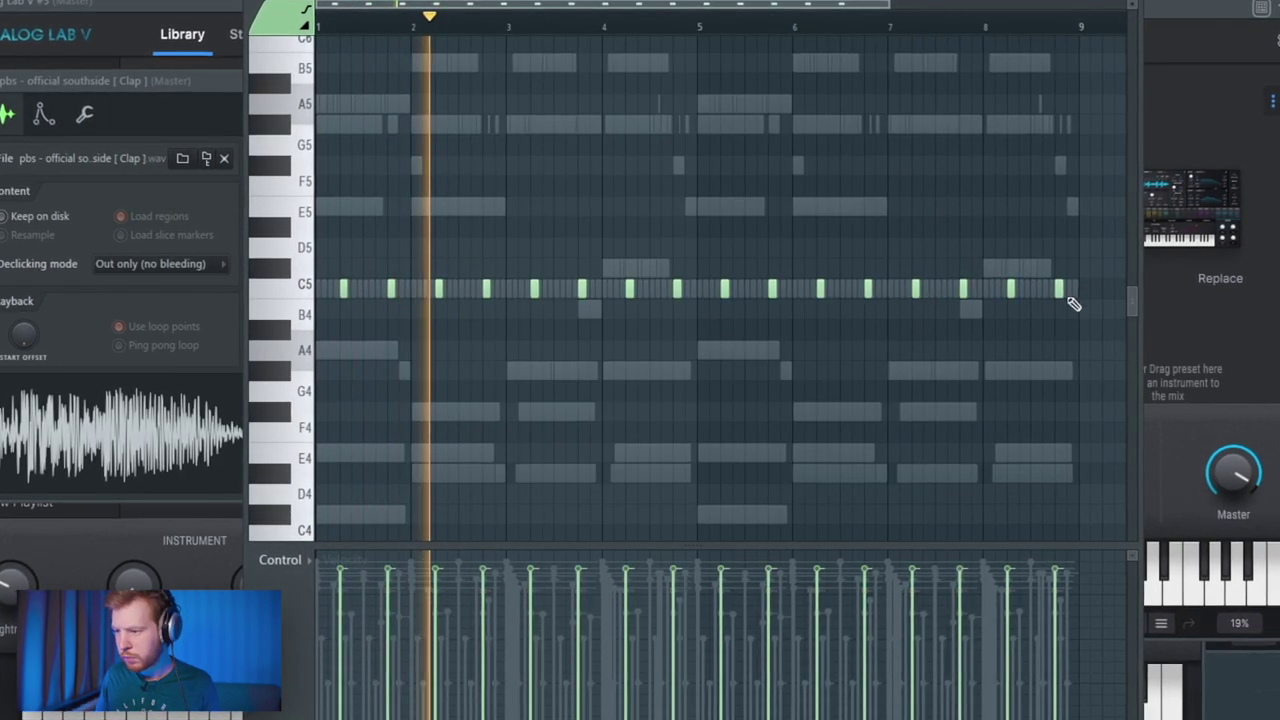
Fill bar 1 of the dancehall hi-hat with eighth-note C5 hits at alternating velocities and duplicate them into bar 2
left_click_drag(1074, 304, 266, 388)
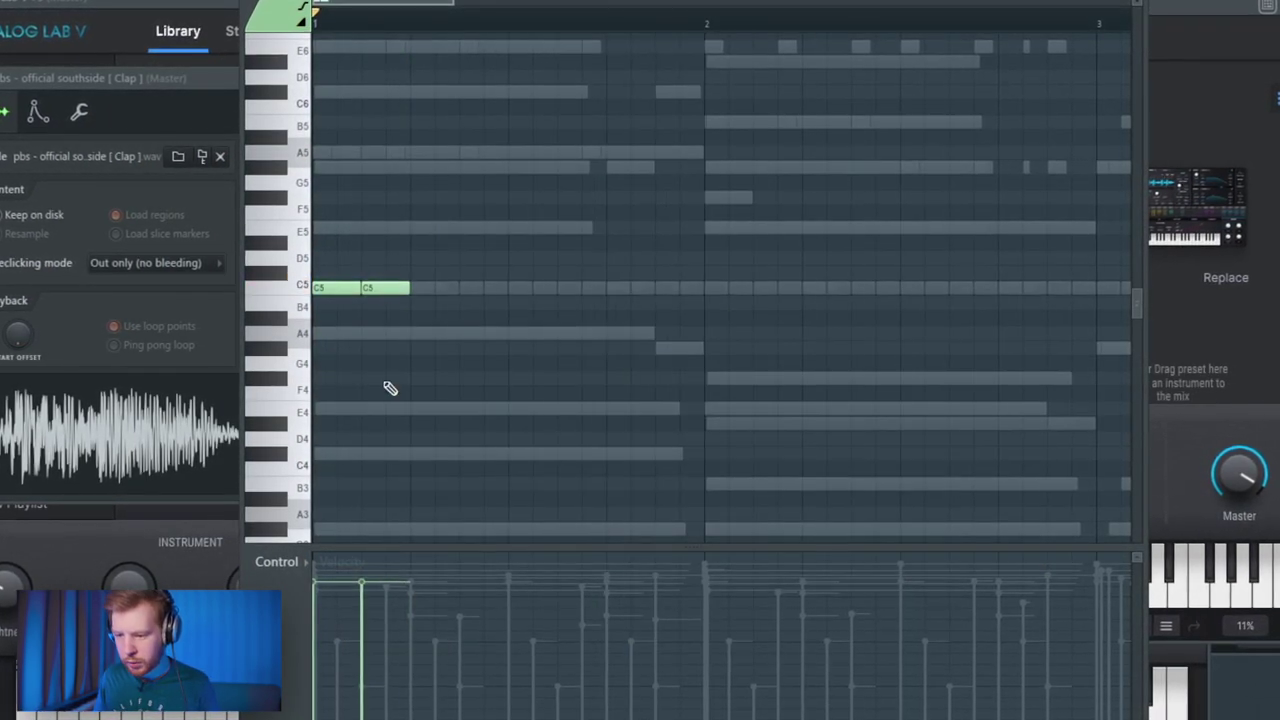
key("space")
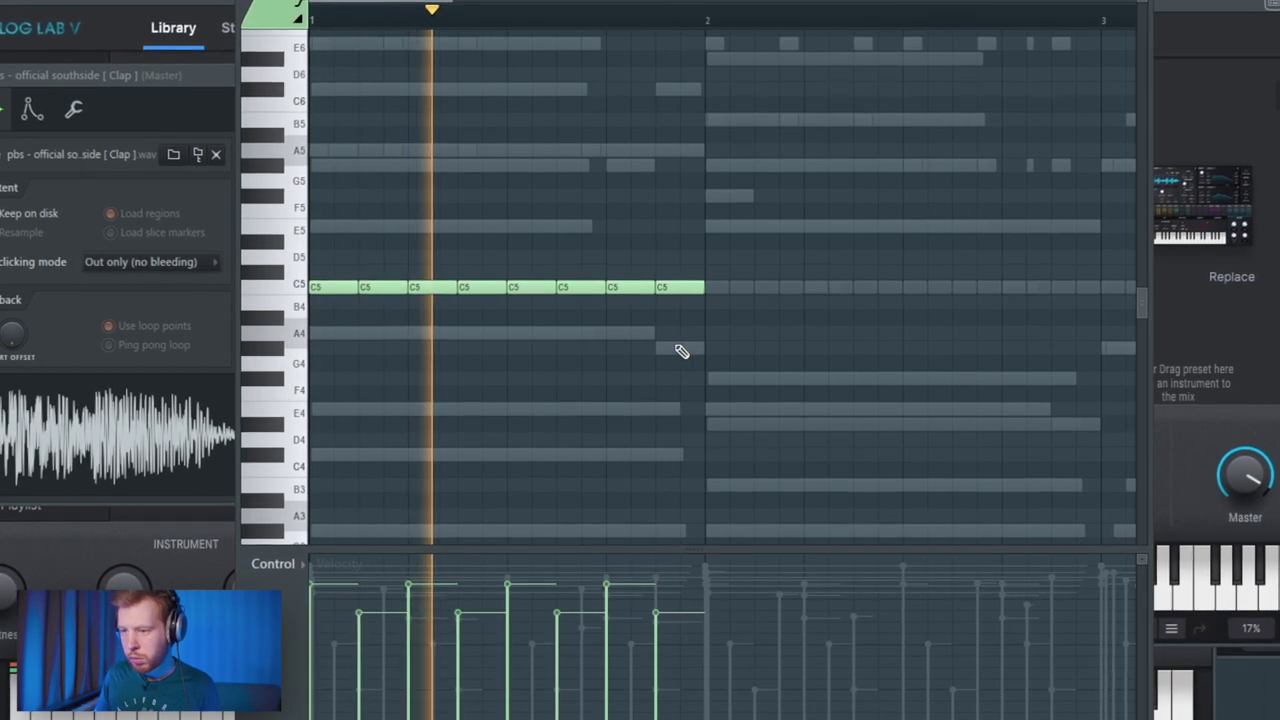
key("ctrl+b")
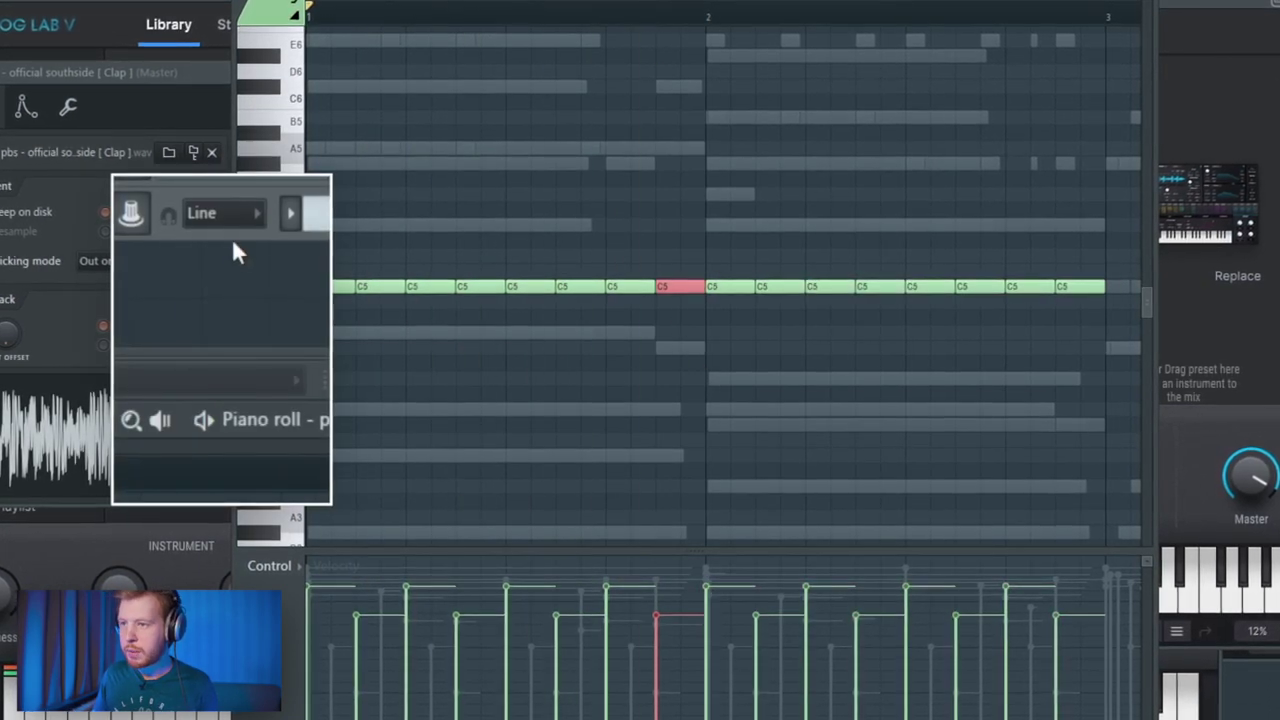
Chop the last hi-hat note of bar 1 into a fast roll and play it back
left_click(214, 209)
left_click(238, 381)
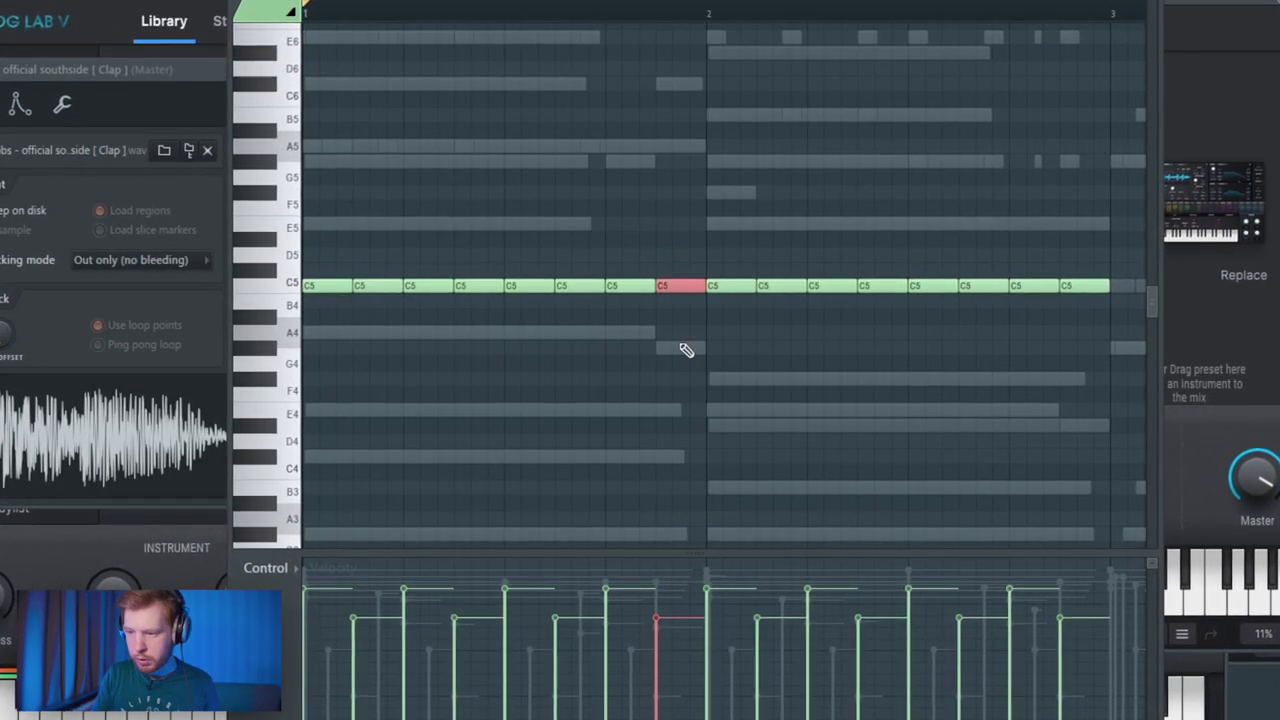
key("ctrl+u")
key("space")
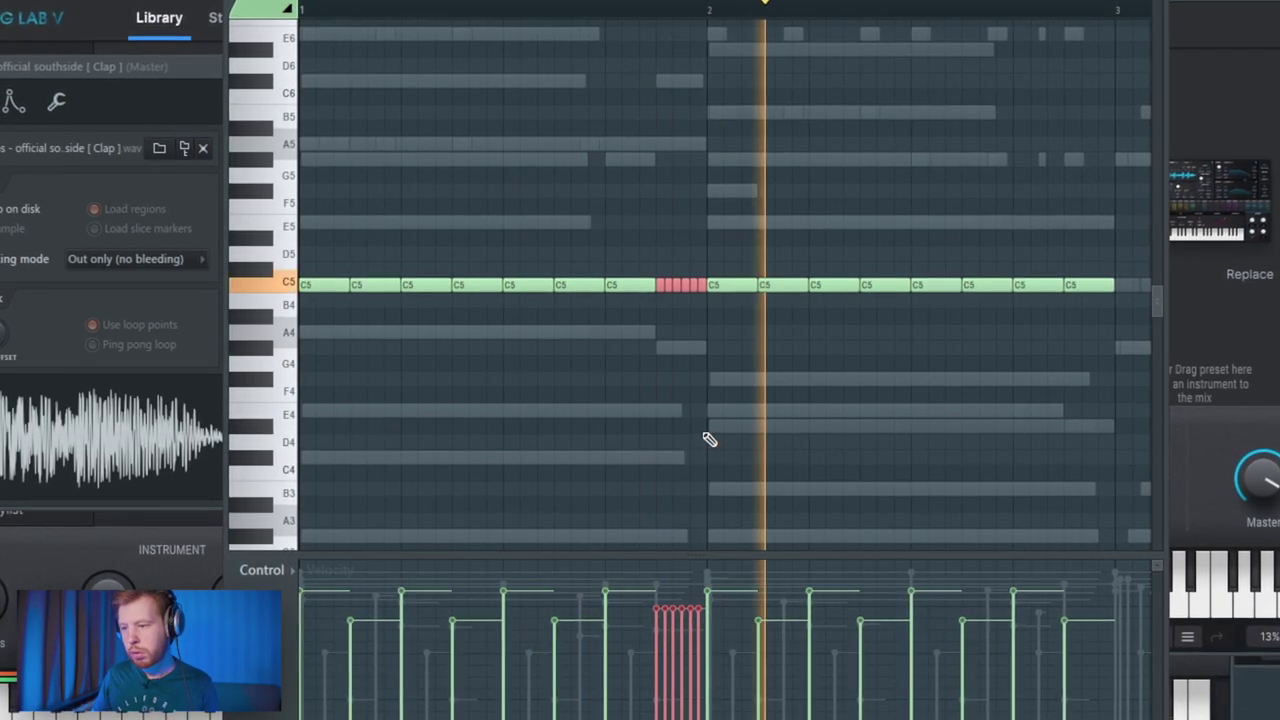
scroll(707, 440, "down", 3, "ctrl")
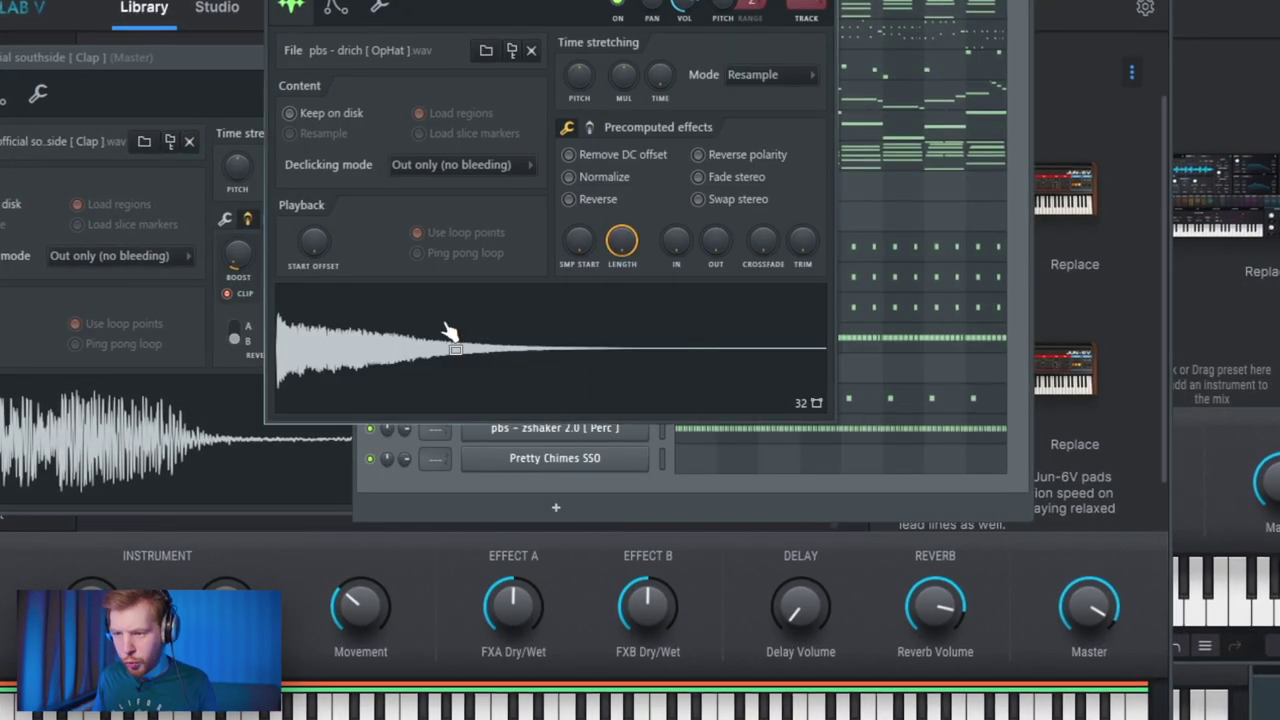
Check the drich open hat's envelope and sample settings, and place one hit in every bar
left_click(337, 8)
left_click(292, 7)
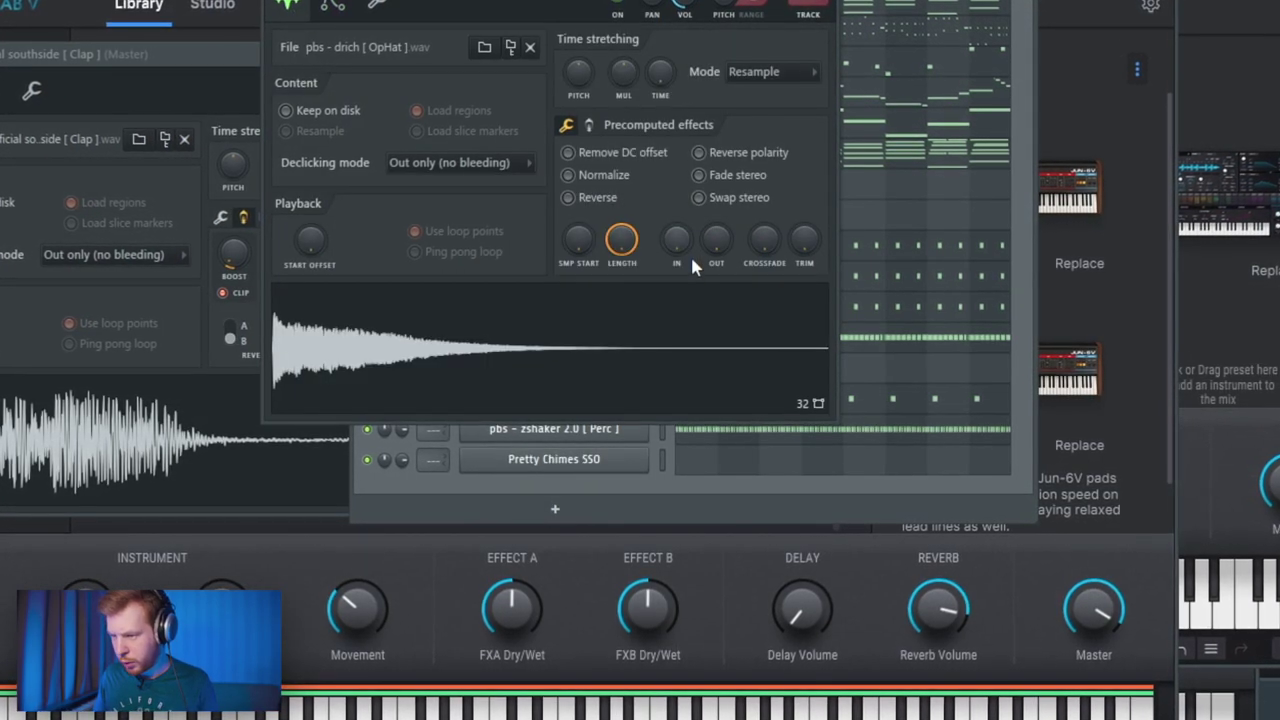
left_click(1020, 331)
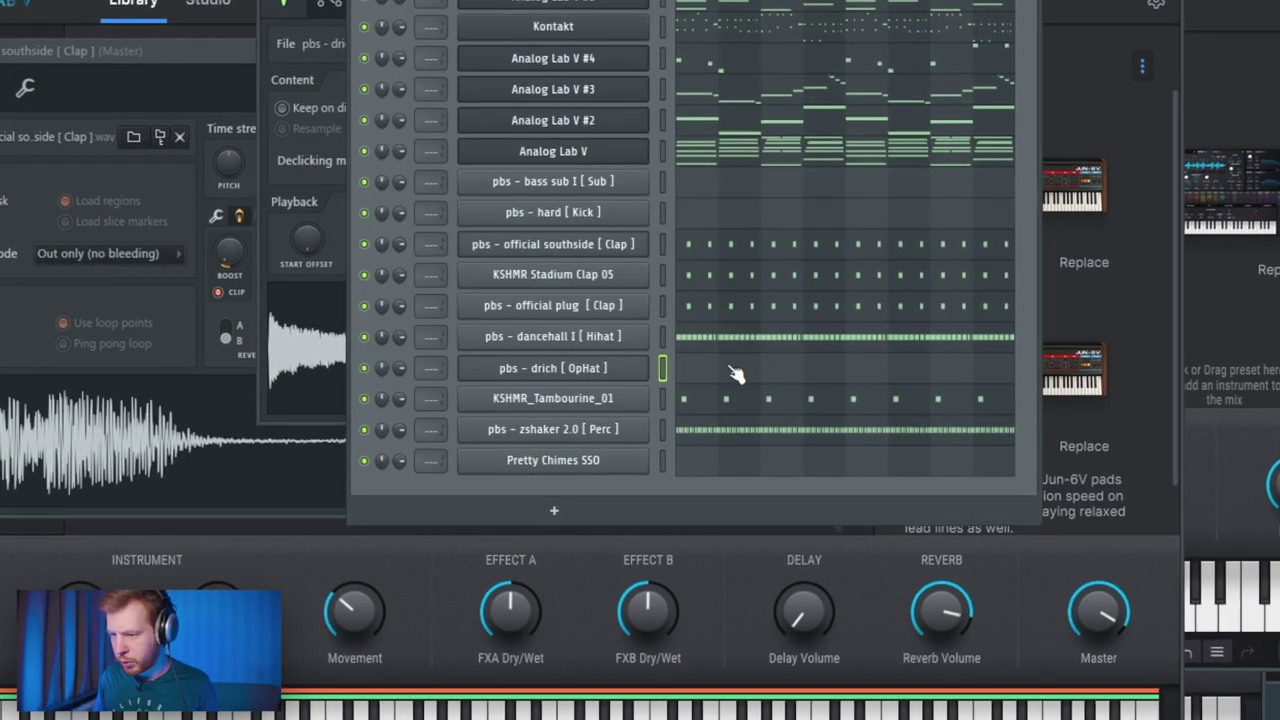
left_click(735, 373)
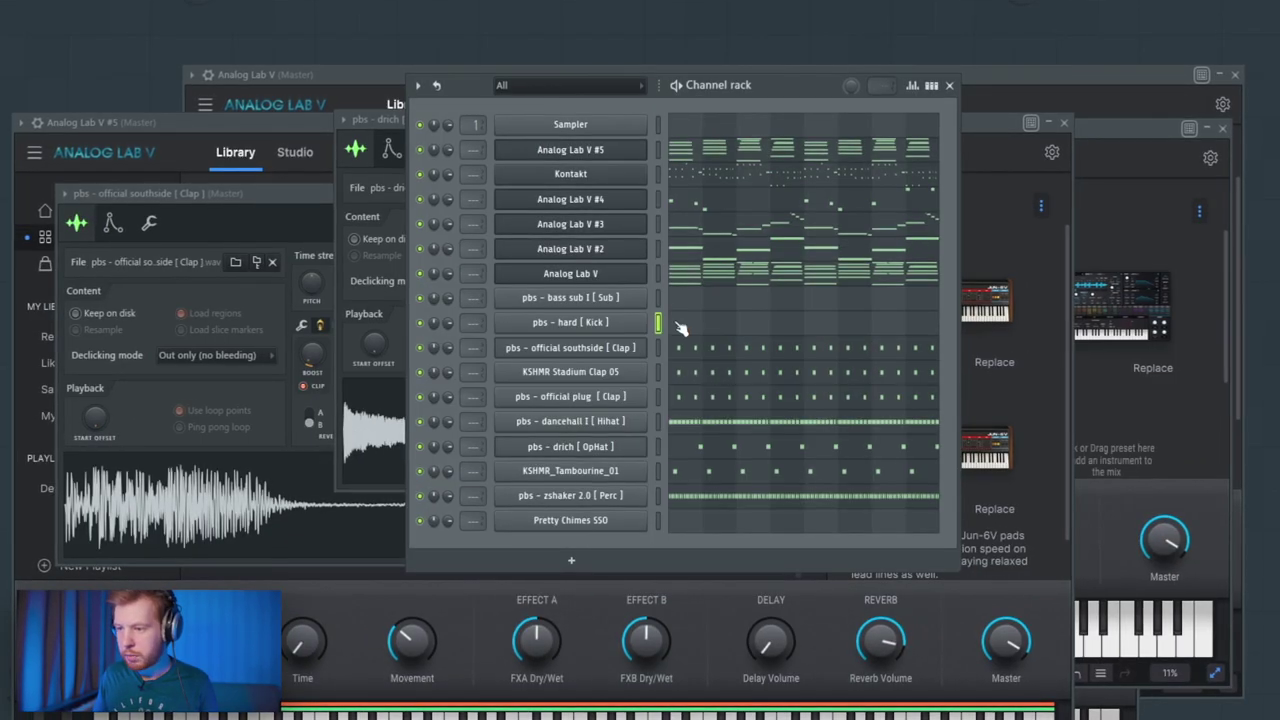
Program a C5 kick pattern for the hard kick across all eight bars, with an extra hit late in bar 8
left_click(680, 328)
left_click(505, 351)
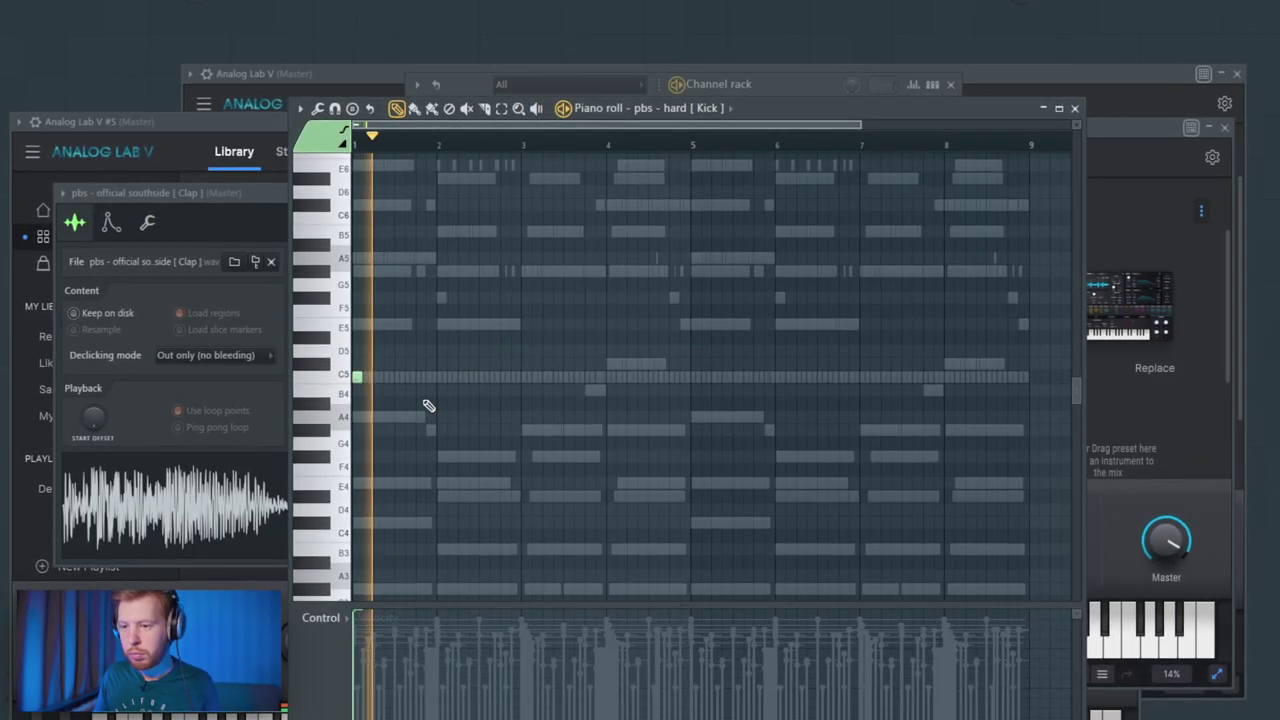
scroll(428, 405, "up", 4)
left_click(481, 377)
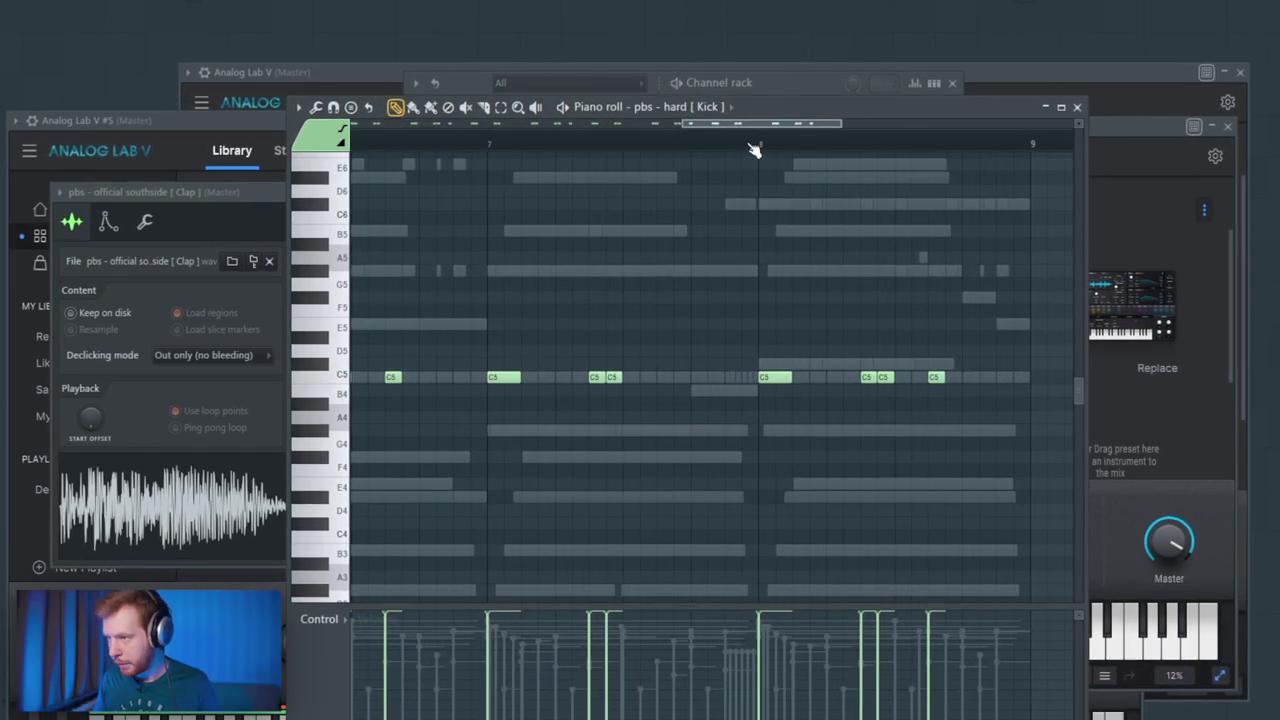
key("space")
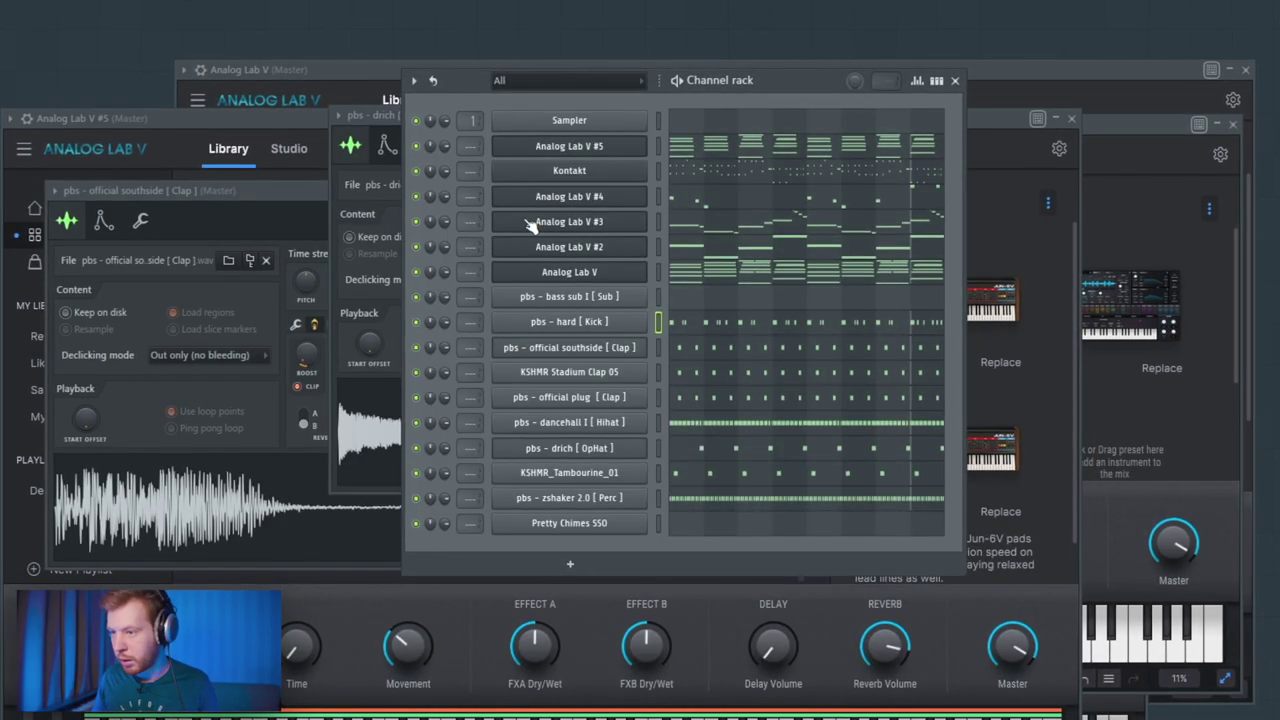
Start the bass sub line with one A6 note at the start of bar 1 and a shorter one at its end
left_click(607, 297)
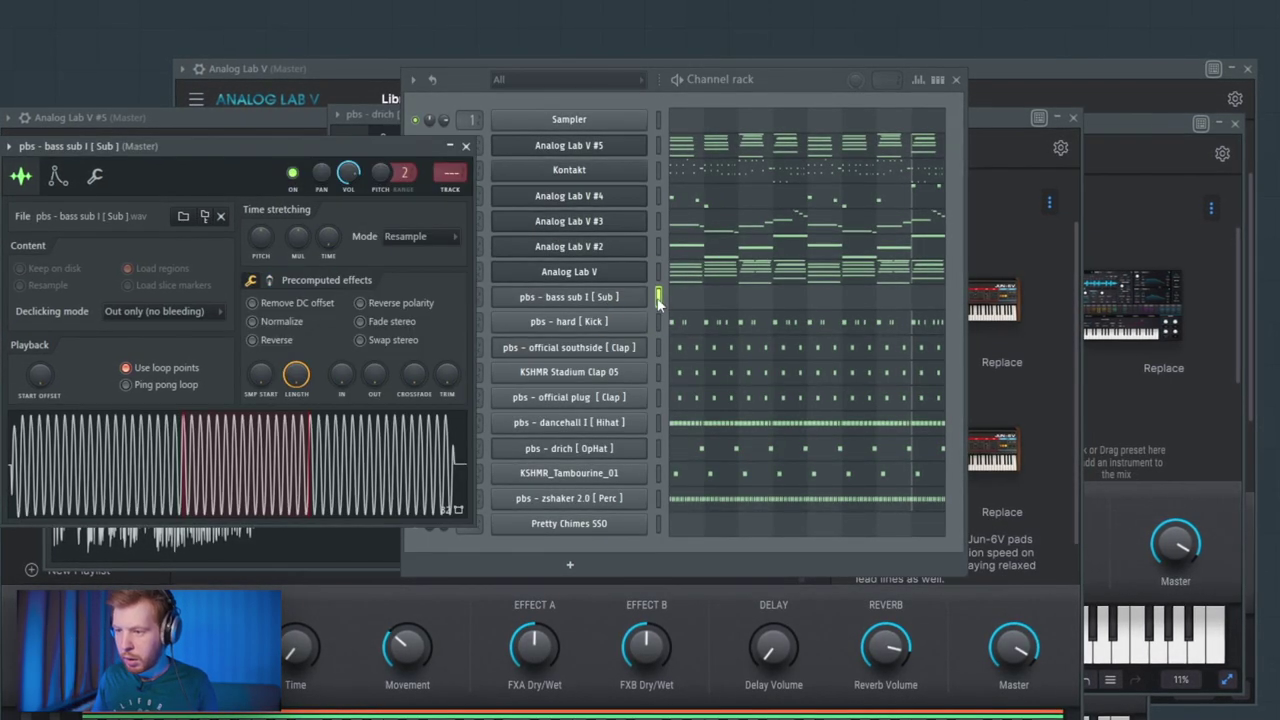
left_click(685, 300)
scroll(366, 388, "up", 3)
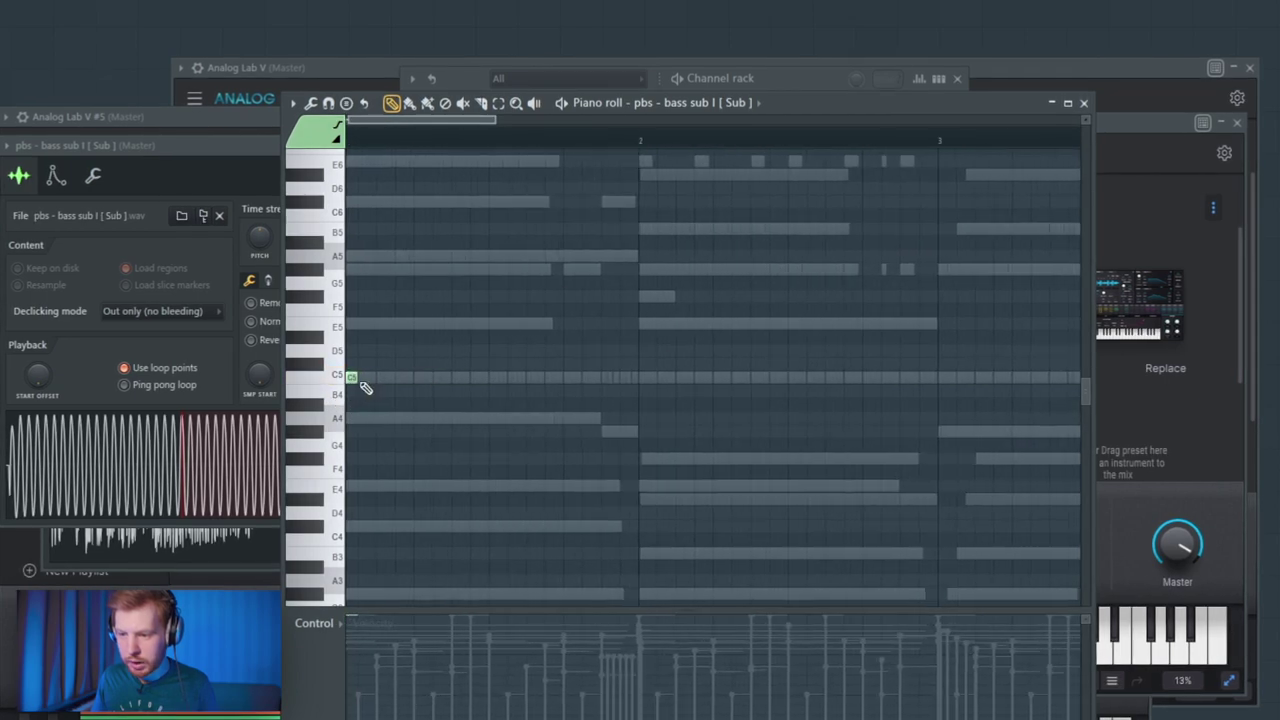
left_click_drag(350, 225, 350, 208)
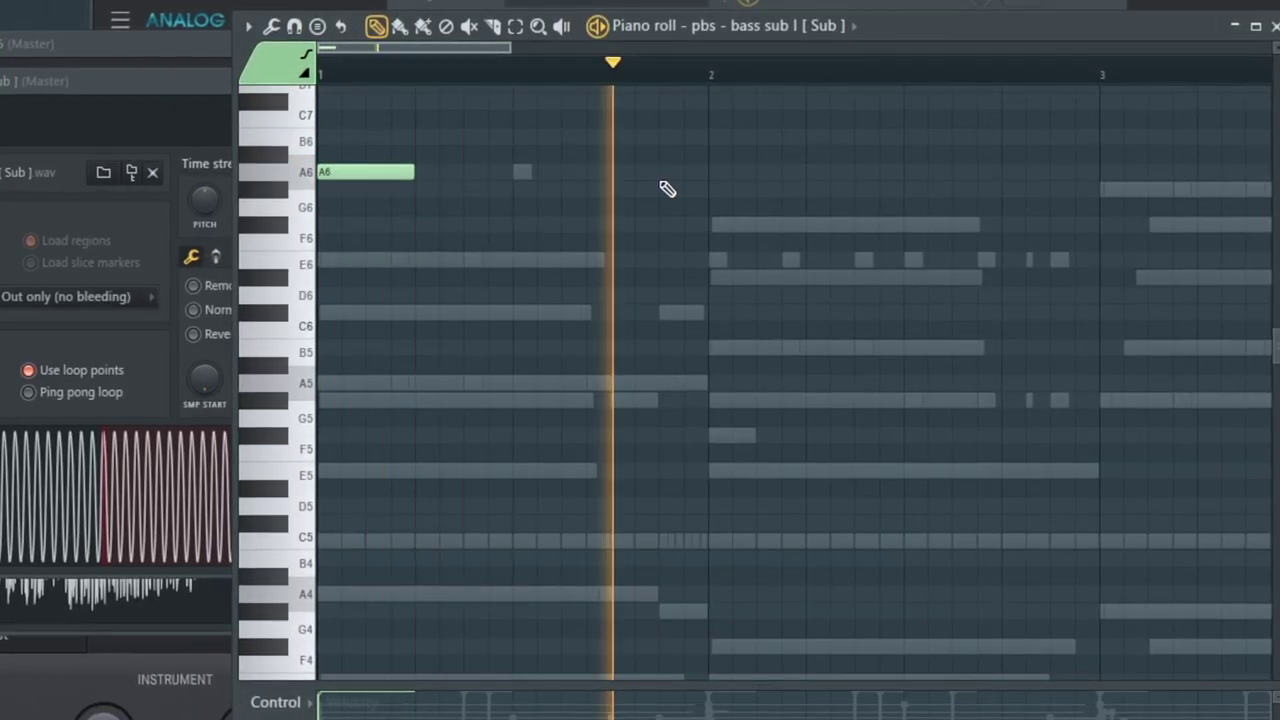
left_click(665, 178)
left_click_drag(754, 172, 706, 172)
Add sub notes E6 at the start and end of bar 2, G#6 on bar 3, B6 at its end and C#7 on bar 4
left_click(727, 261)
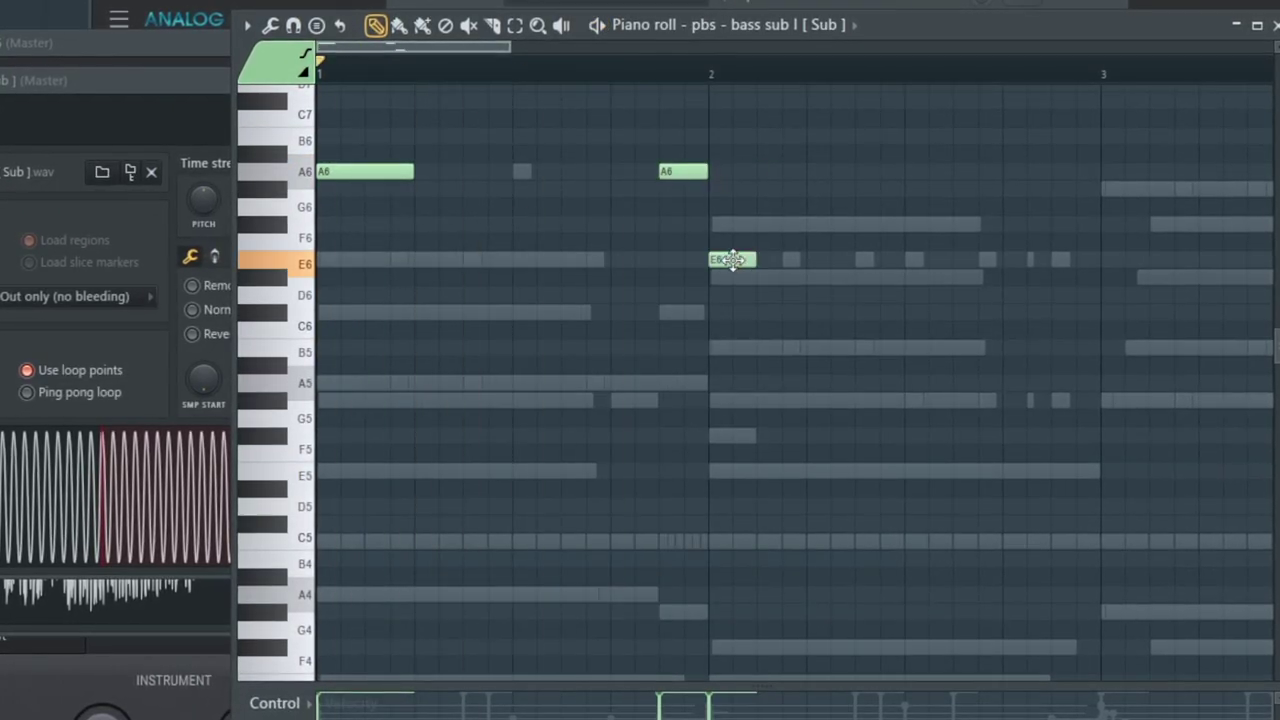
left_click_drag(755, 261, 806, 261)
left_click(920, 259)
scroll(930, 270, "down", 2)
left_click(610, 211)
left_click(762, 214)
left_click_drag(767, 213, 765, 156)
left_click(820, 102)
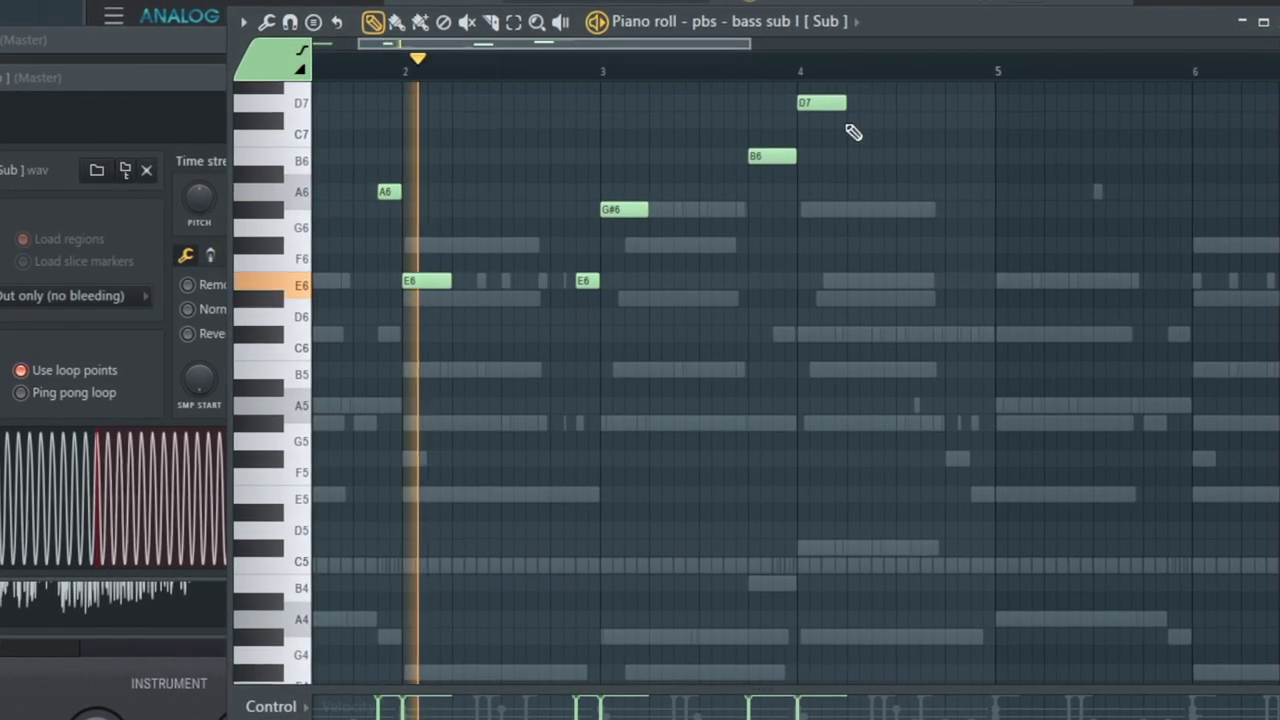
left_click_drag(830, 102, 851, 123)
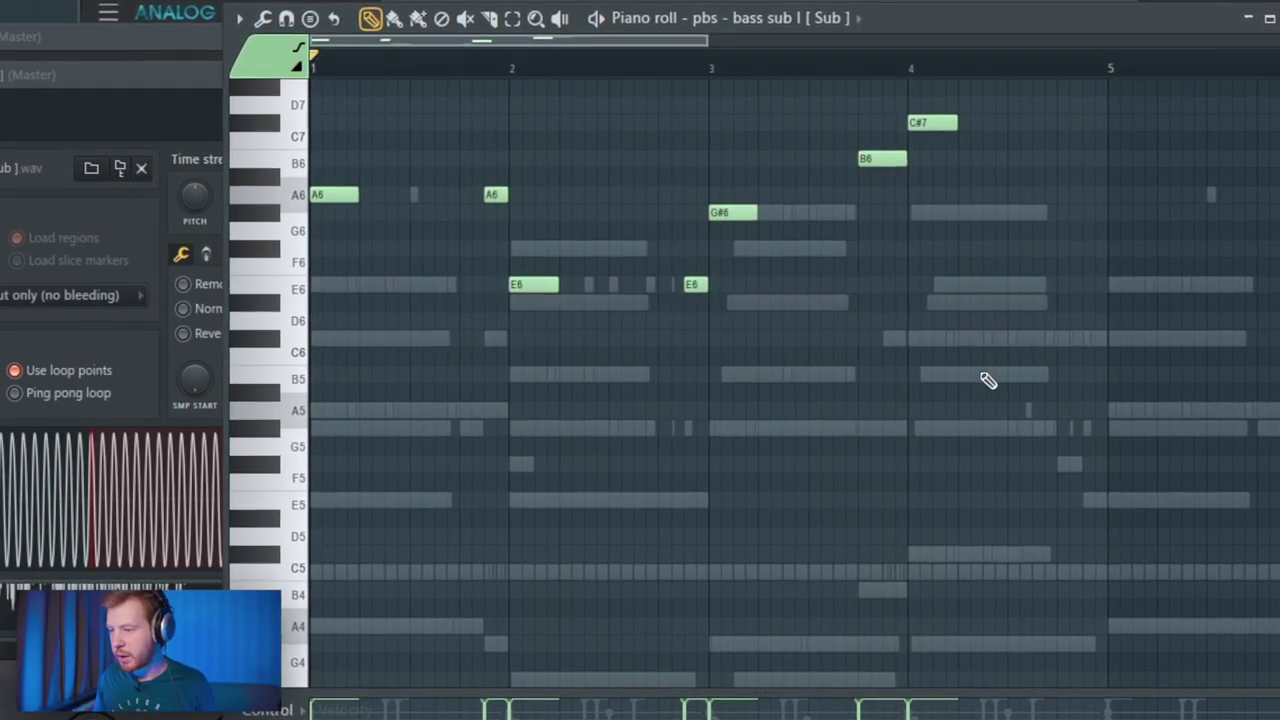
Select the whole four-bar sub line and duplicate it into bars 5 to 8
scroll(984, 382, "up", 3)
scroll(958, 392, "down", 1)
left_click_drag(1072, 206, 350, 441)
scroll(402, 420, "down", 3)
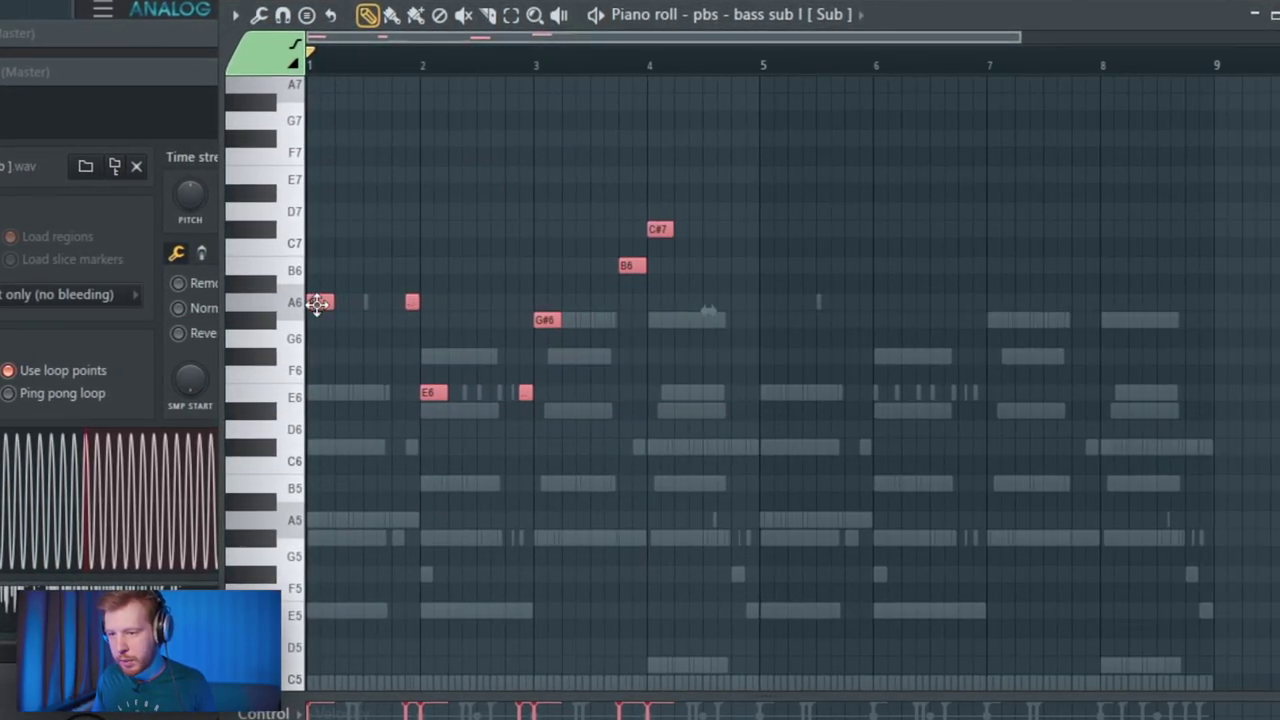
left_click_drag(317, 303, 778, 287)
Turn the C#7 sub note in bar 8 into three short, evenly spaced C#7 hits
scroll(1165, 362, "up", 4)
left_click(909, 115, "ctrl")
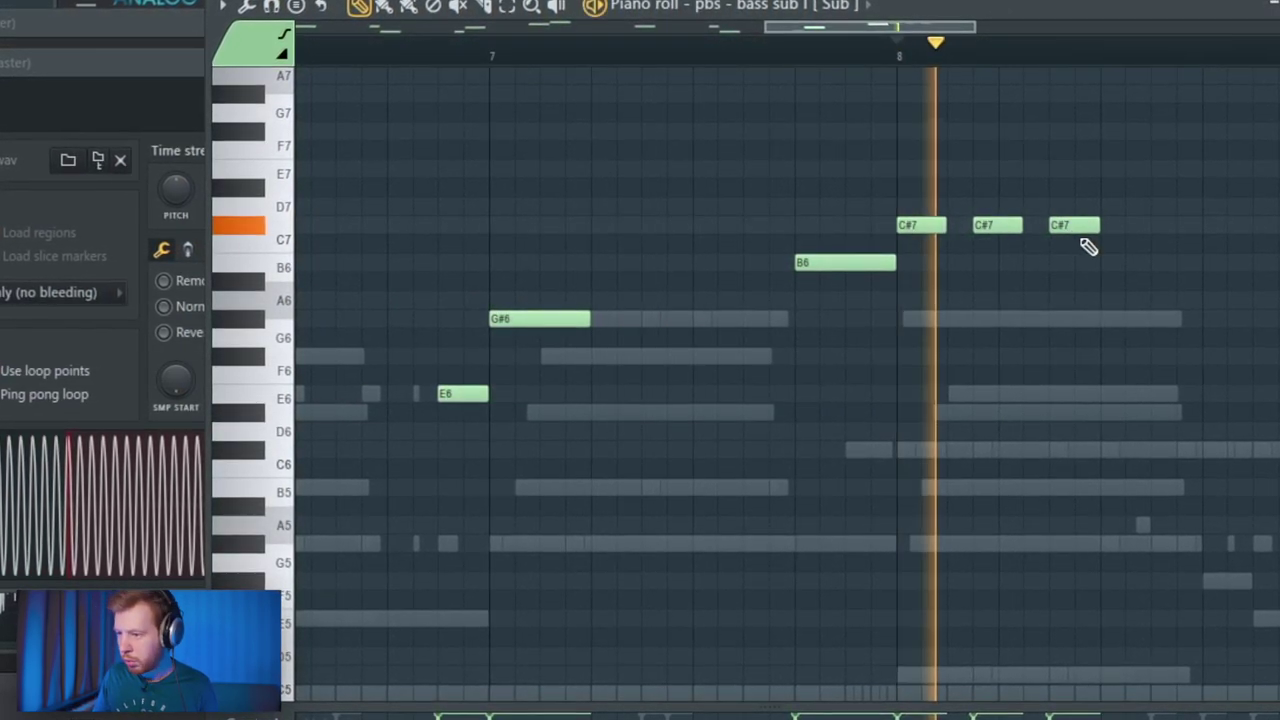
left_click_drag(960, 312, 765, 321)
Finish bar 8 with descending G#7, F#7 and E7 sub notes, and transpose the sub line down two octaves
key("space")
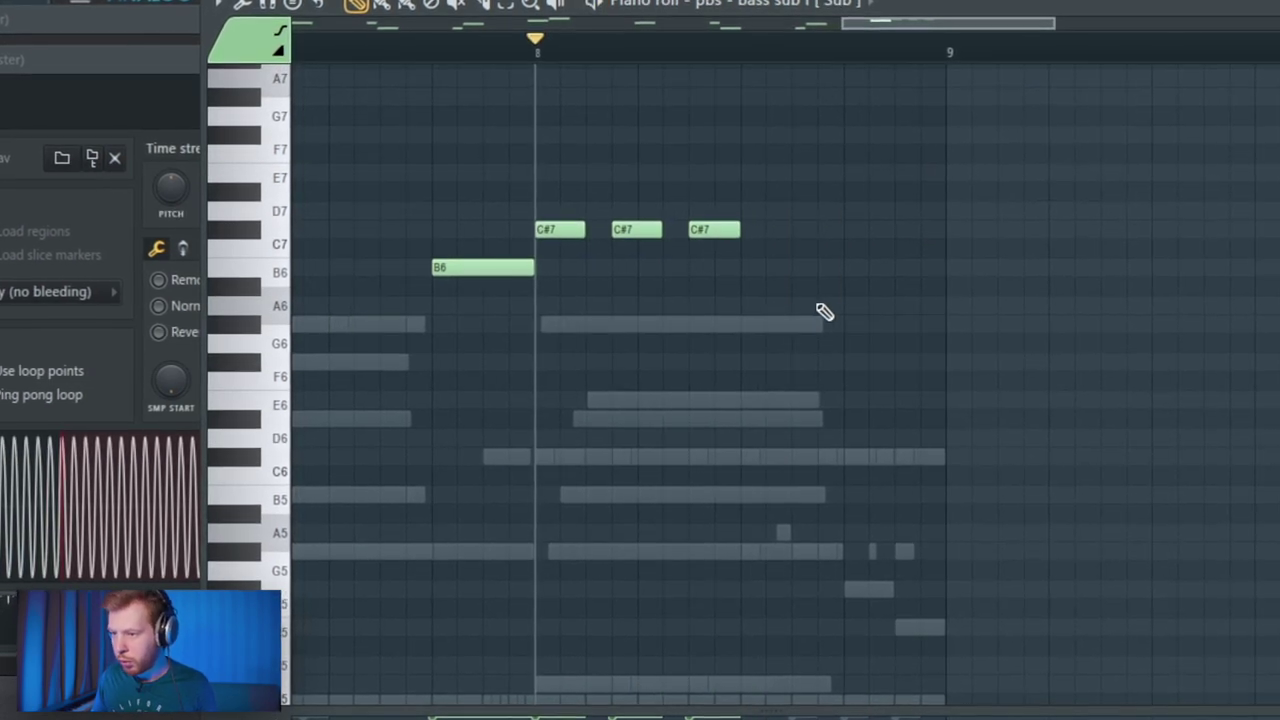
key("space")
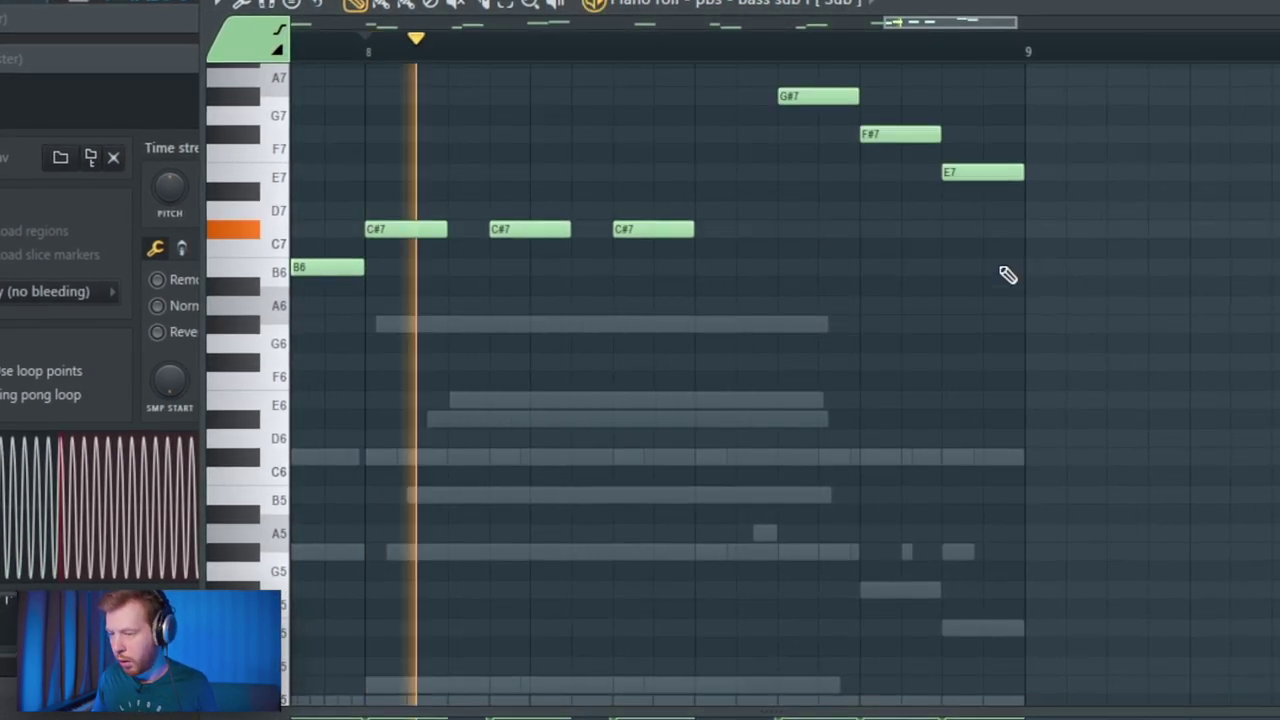
scroll(1006, 274, "down", 2)
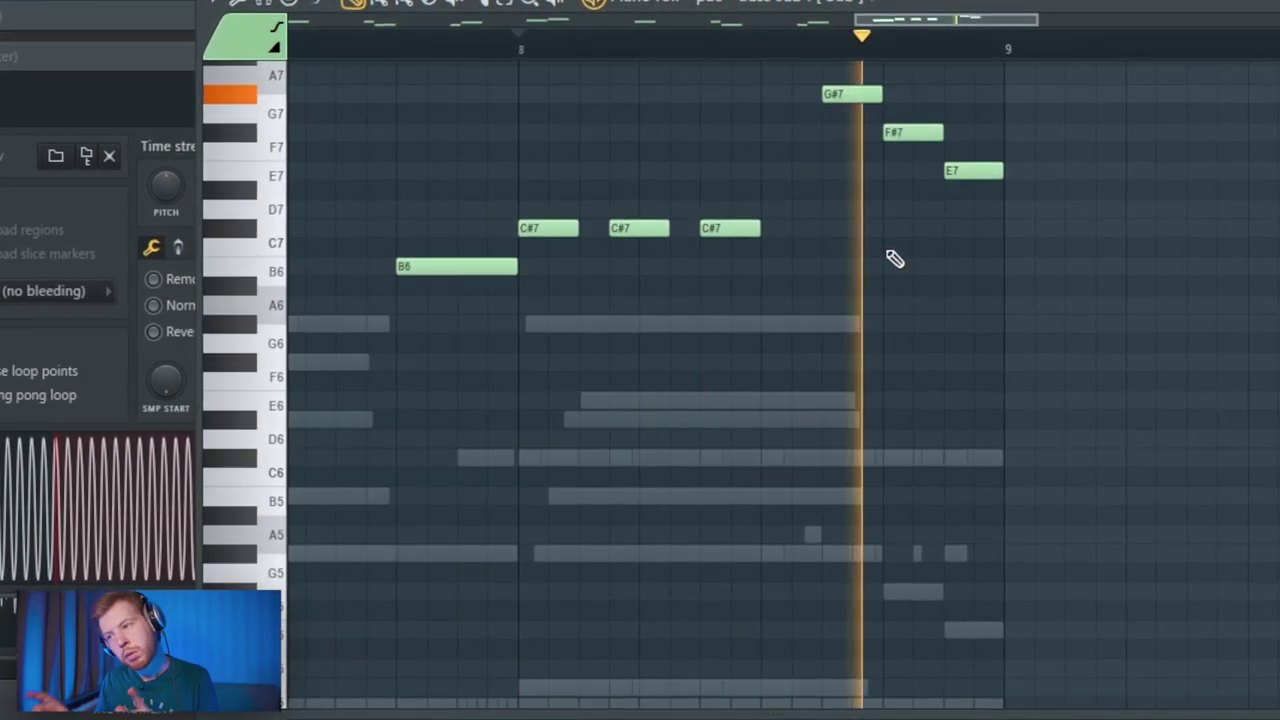
key("ctrl+Down")
key("ctrl+Down")
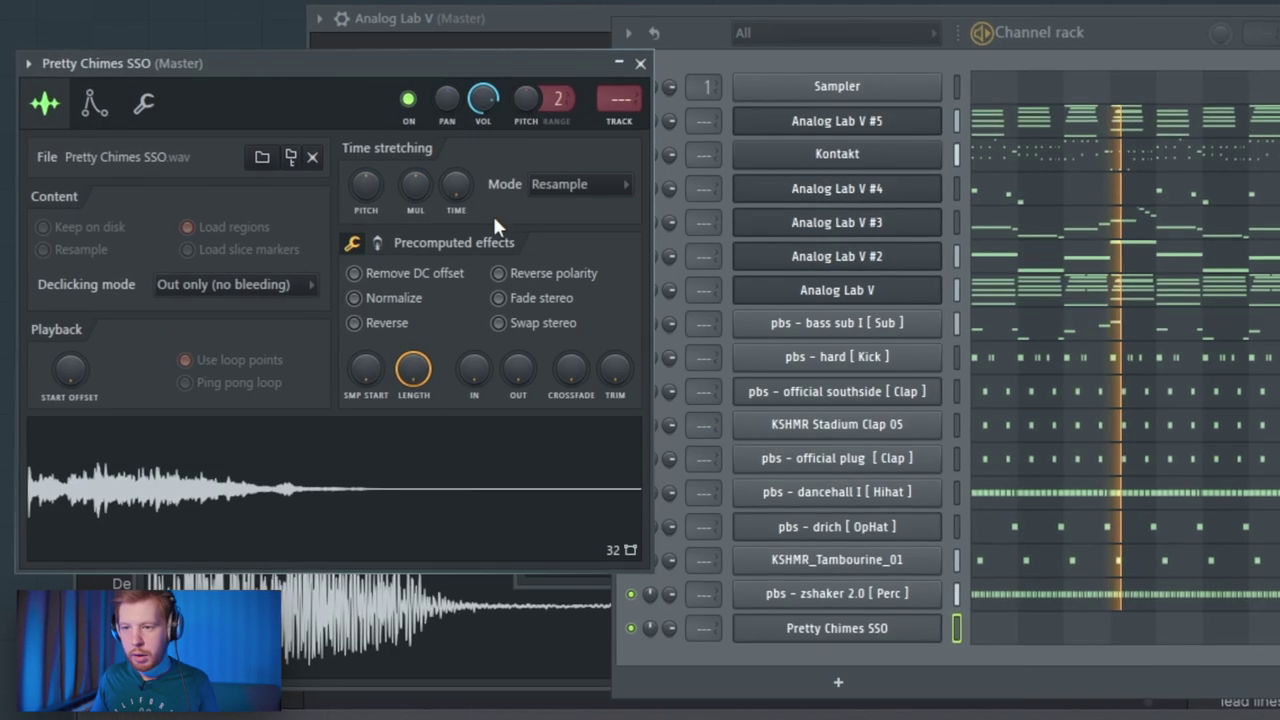
Place one Pretty Chimes SSO hit on C5 at bar 7, and adjust its stretch time with the mode set to Stretch
left_click_drag(455, 183, 455, 118)
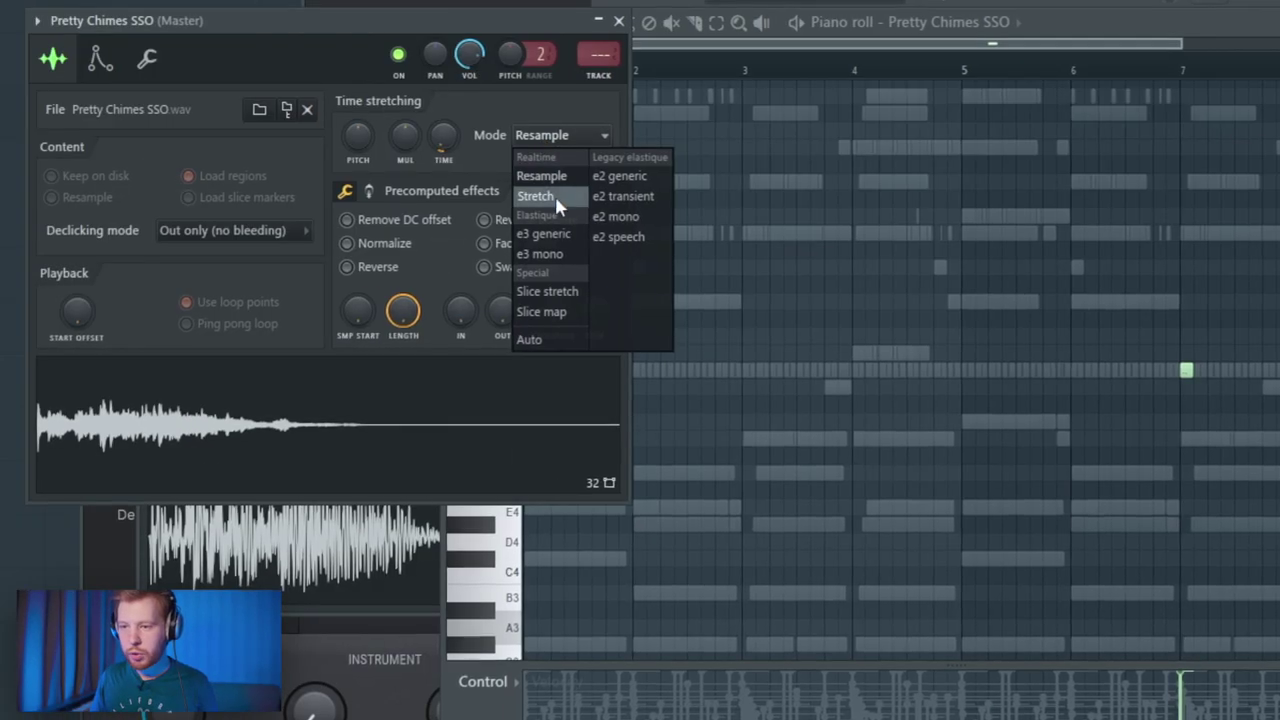
left_click(555, 196)
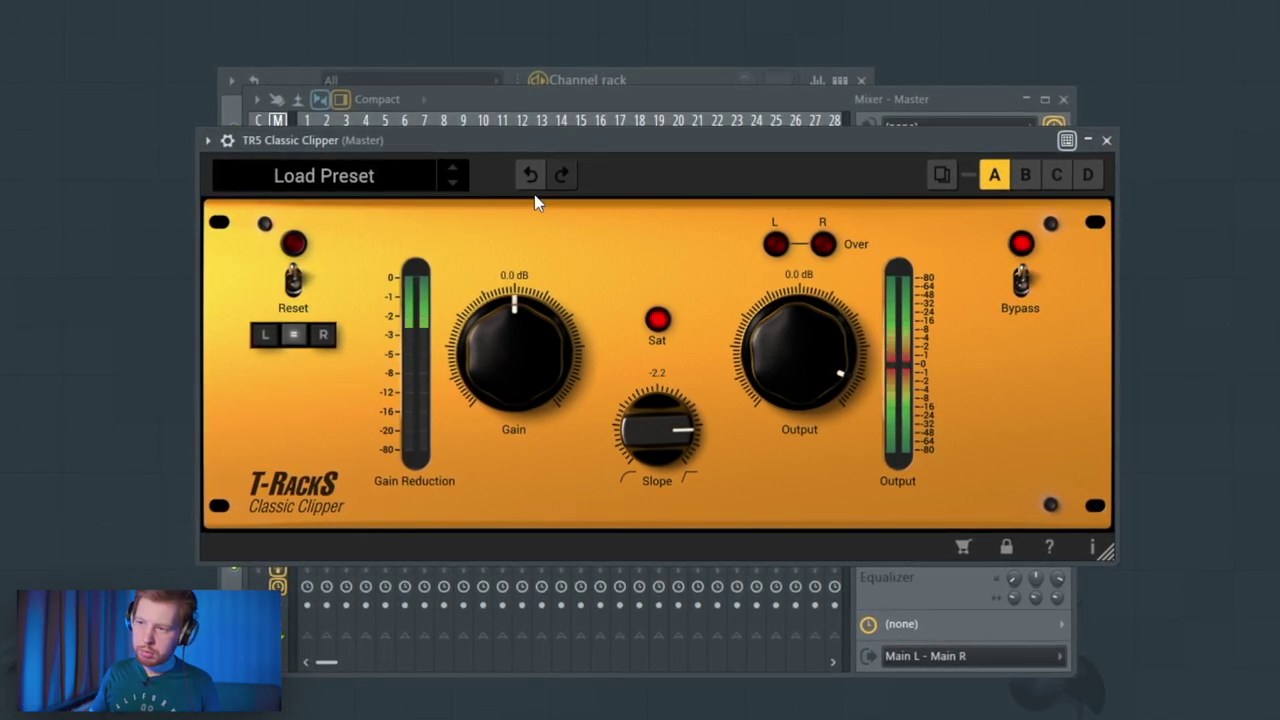
Balance the melodic tracks in the mixer by lowering the Analog Lab V and Kontakt faders, with Analog Lab V #3 lowest
key("F6")
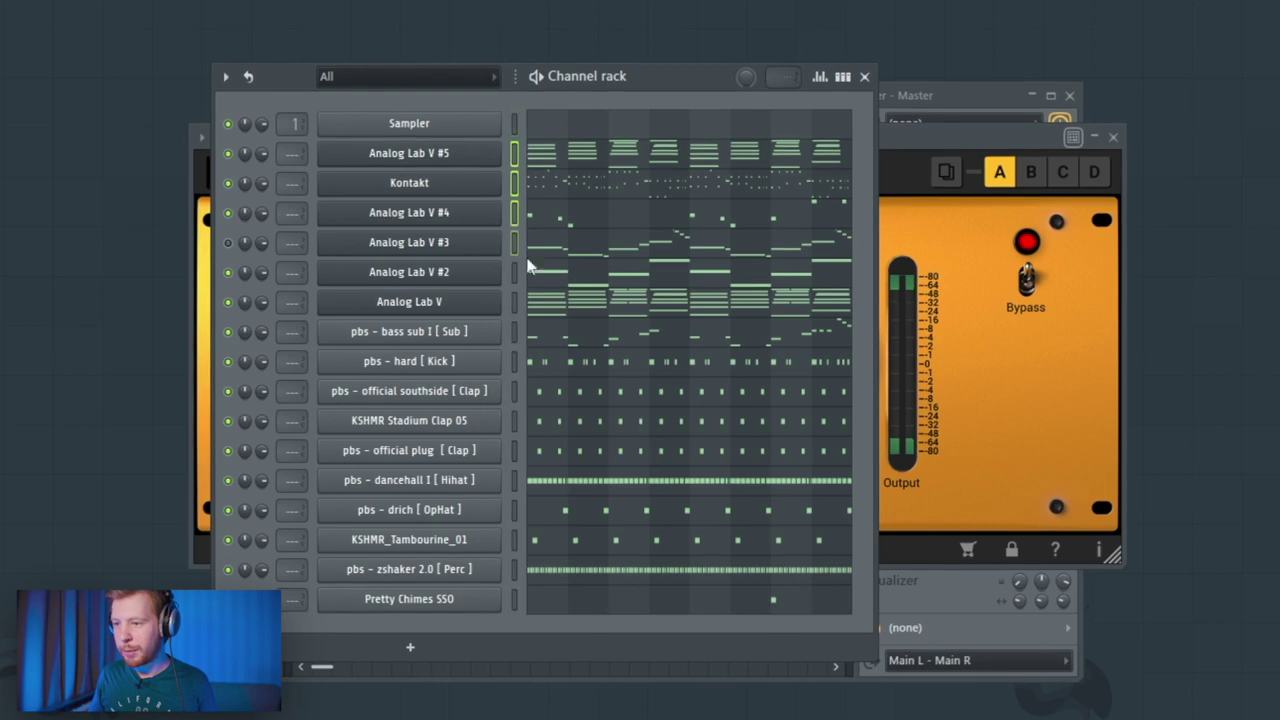
key("F9")
left_click(381, 322)
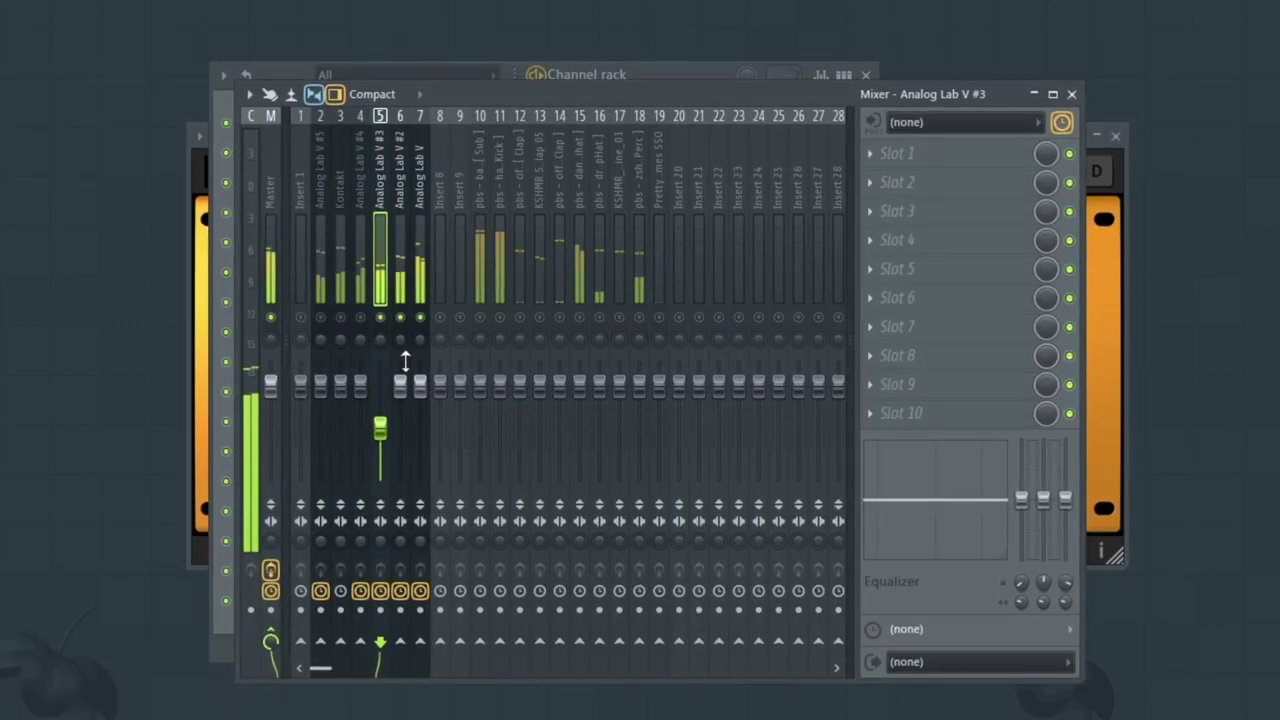
left_click(400, 340)
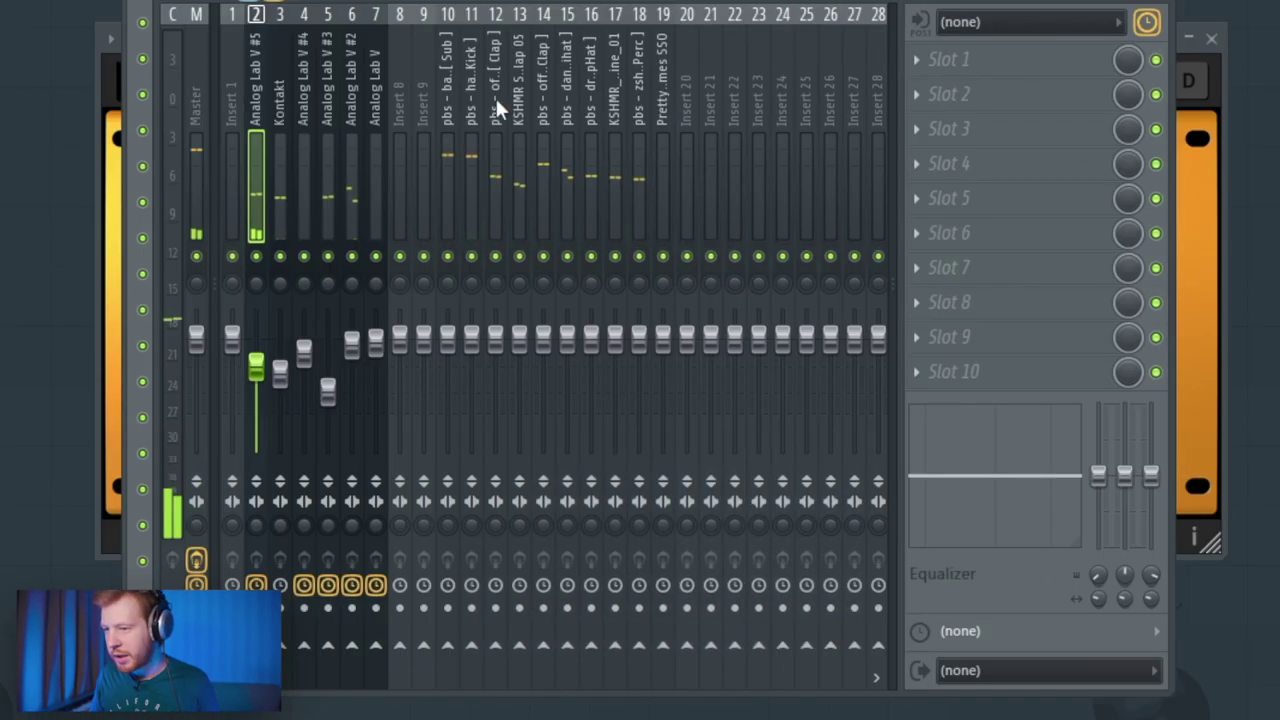
Route mixer tracks 12 to 19, from the claps to the chimes, only to insert 21, and lower the zshaker percussion fader
left_click_drag(519, 192, 653, 219)
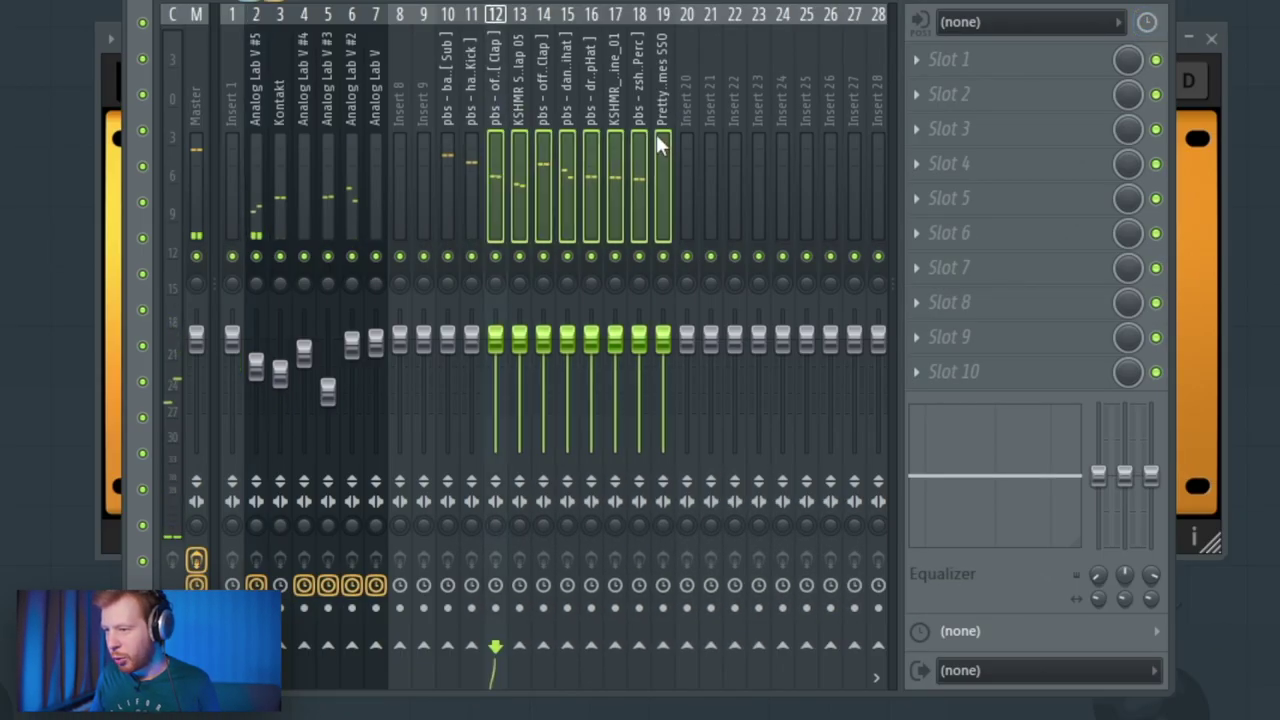
right_click(711, 647)
left_click(786, 688)
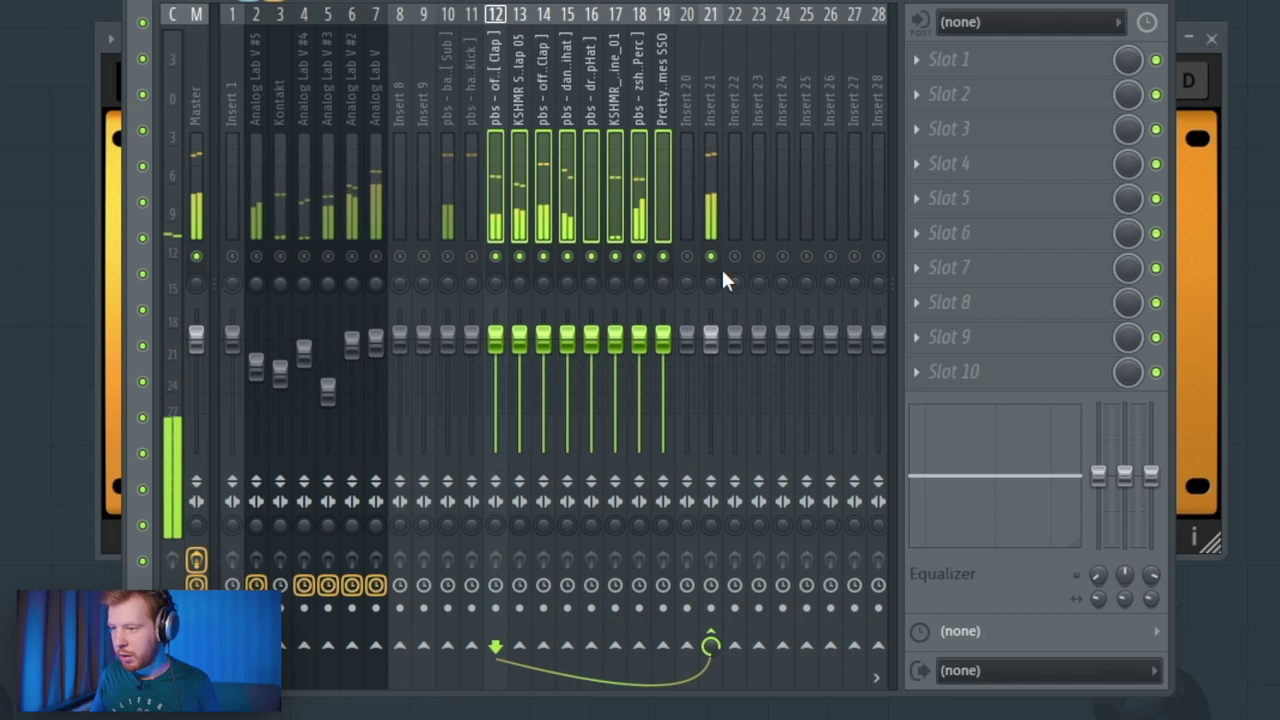
left_click_drag(639, 340, 639, 383)
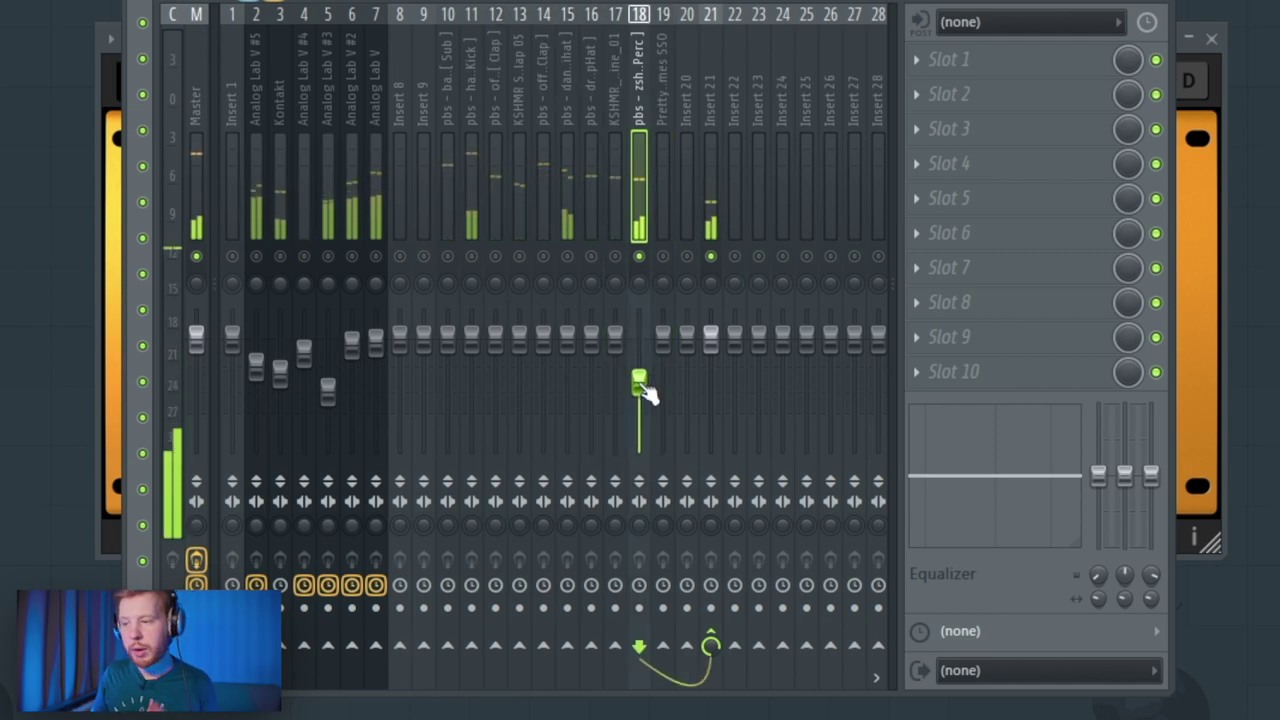
Load ValhallaVintageVerb in insert 22 and apply its Fat Snare Hall preset
left_click(950, 59)
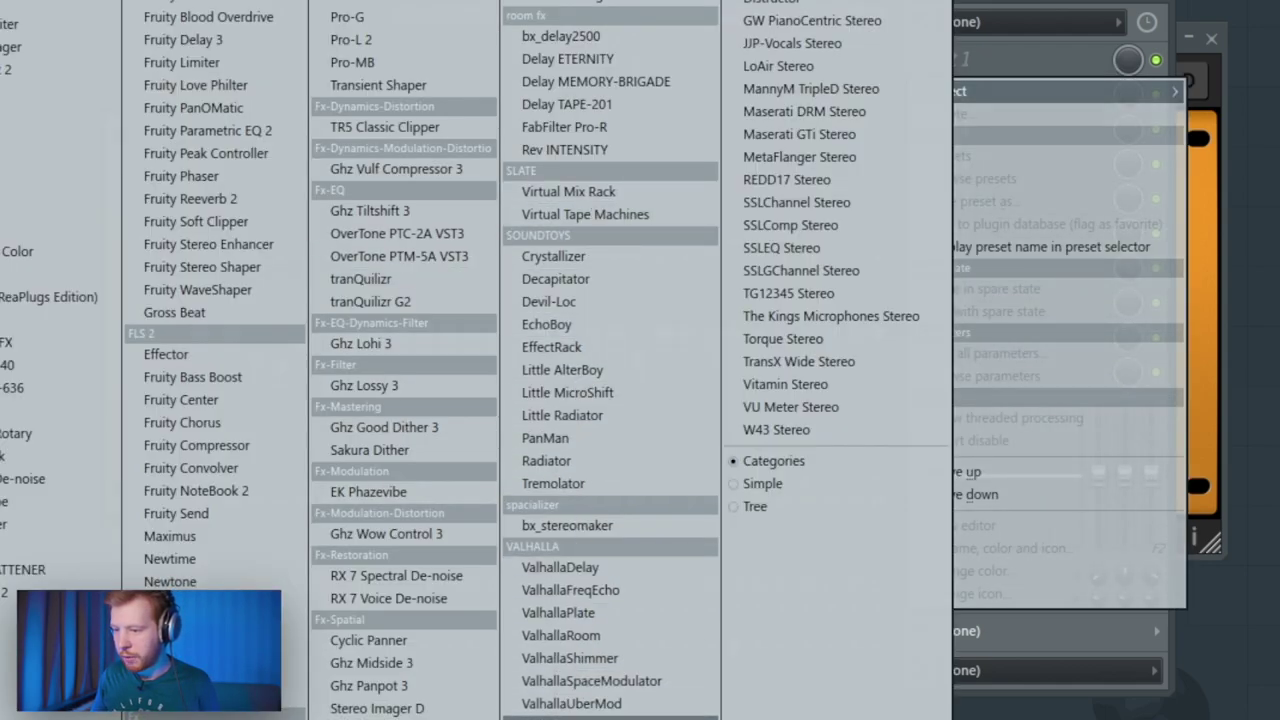
left_click(572, 718)
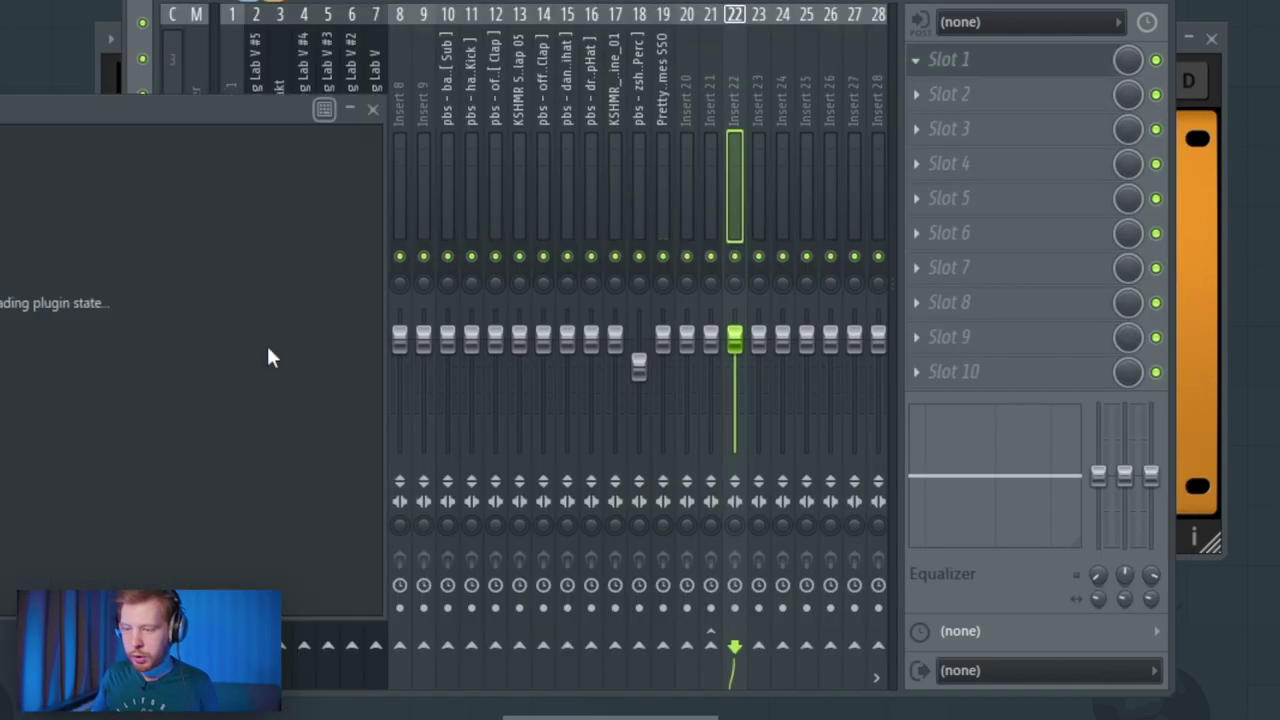
left_click(598, 479)
mouse_move(560, 338)
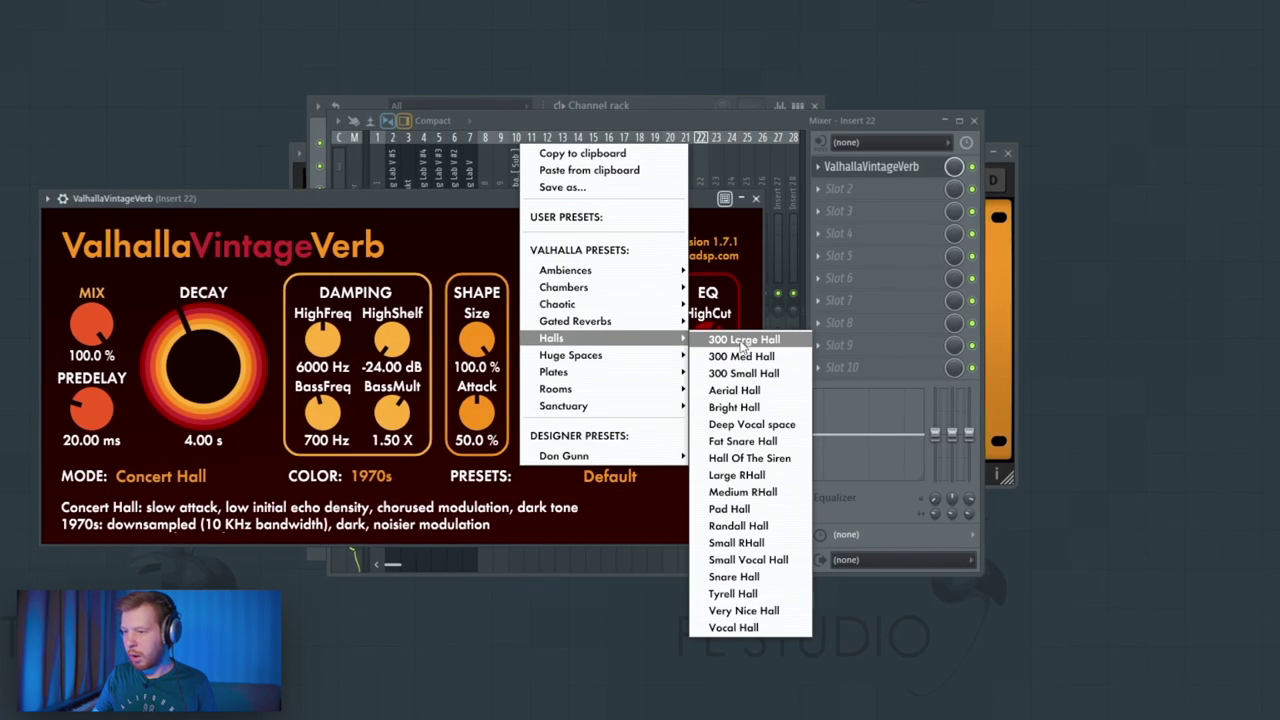
left_click(749, 524)
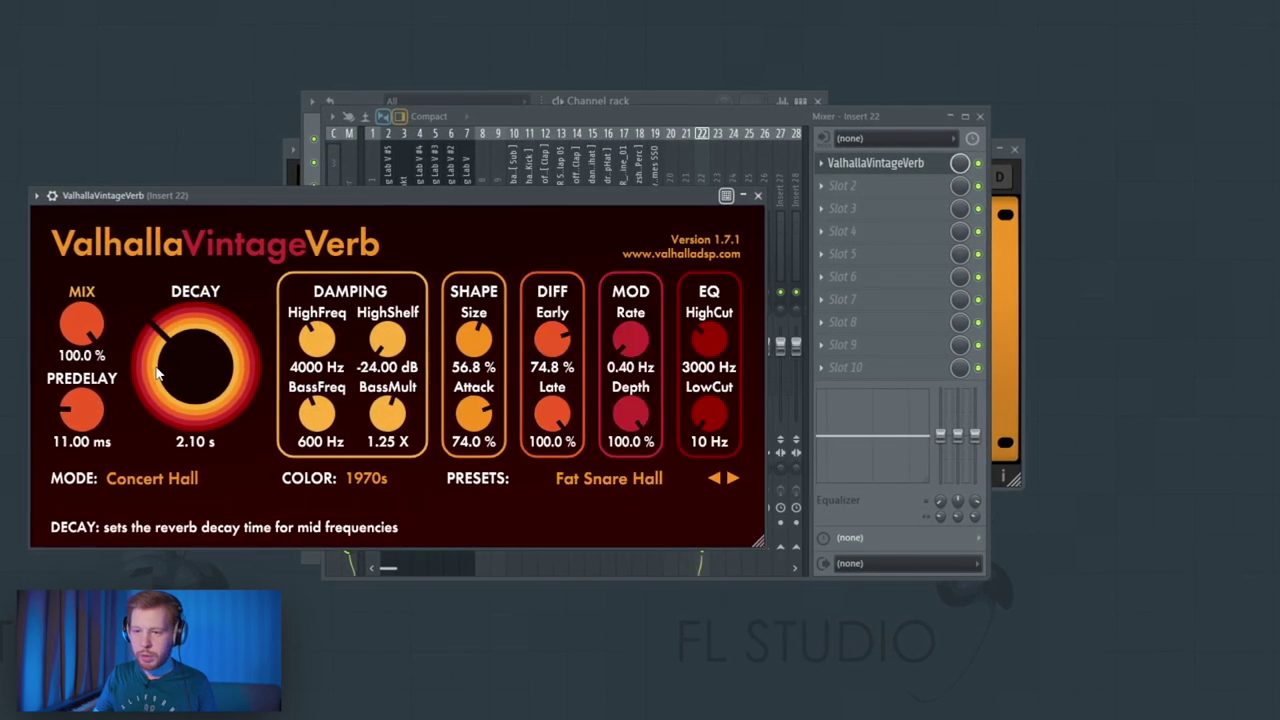
Give mixer tracks 10 to 19 short names: bass sub, Kick, Clap 2, Clap 05, Clap 1, Hihat, OpHat, Tambourine, zshaker and Chimes
left_click(669, 236)
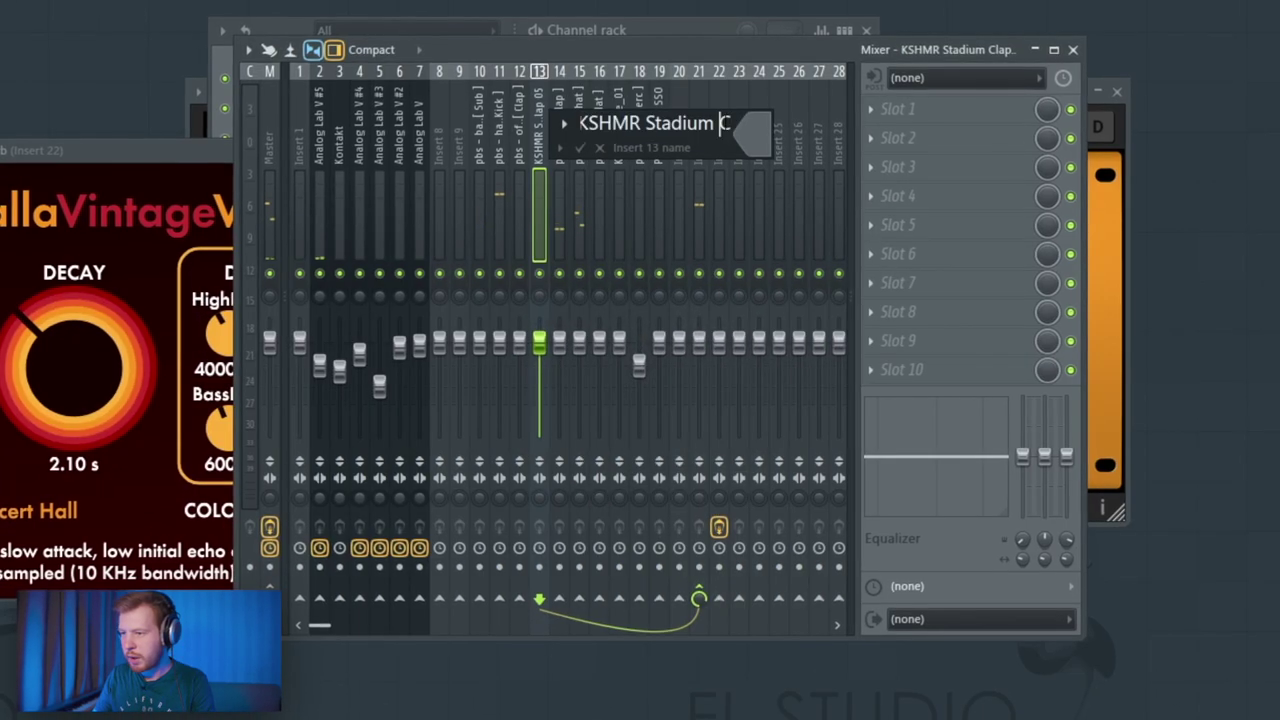
left_click_drag(718, 124, 541, 138)
key("BackSpace")
key("Return")
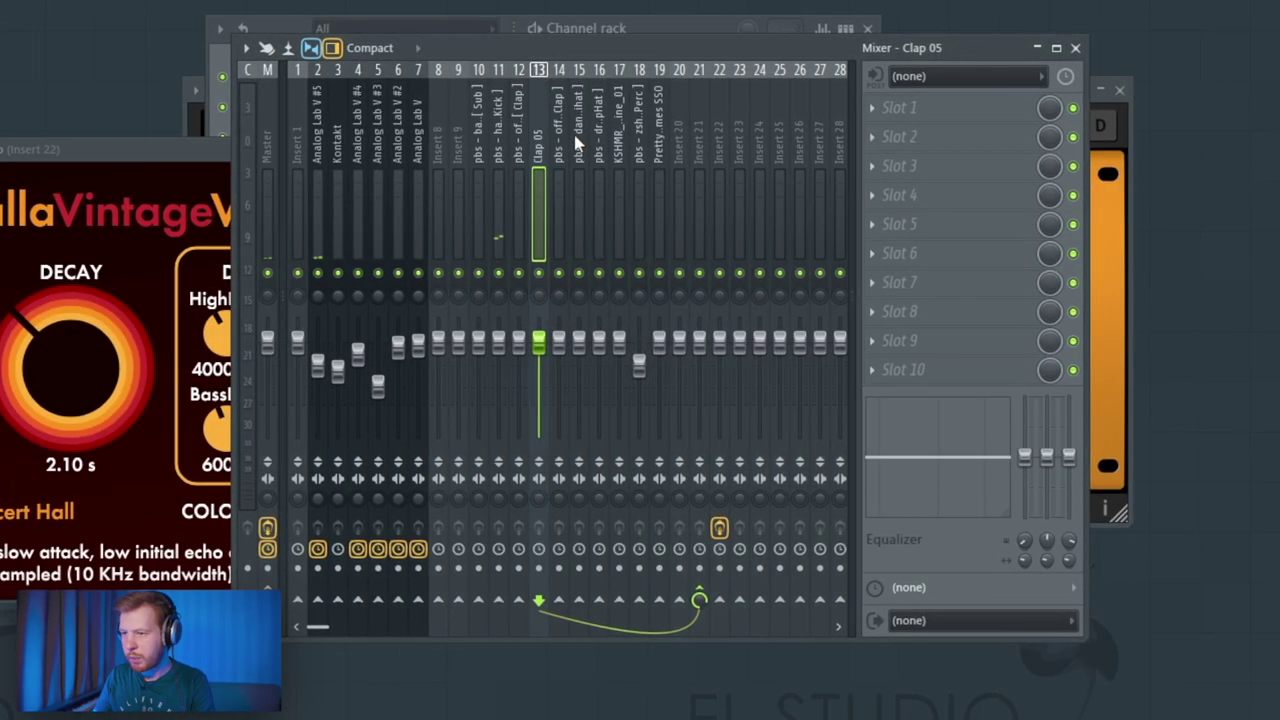
double_click(640, 114)
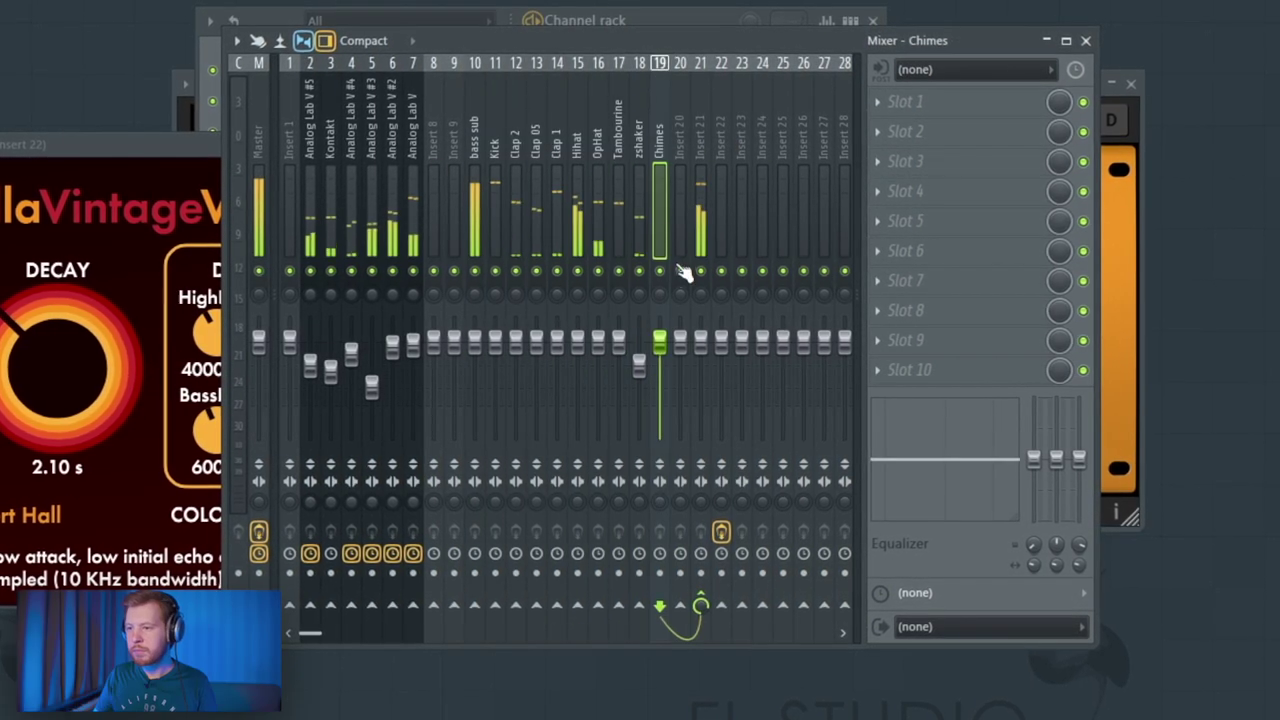
Route the reverb insert 22 only to insert 21
left_click(718, 612)
right_click(703, 611)
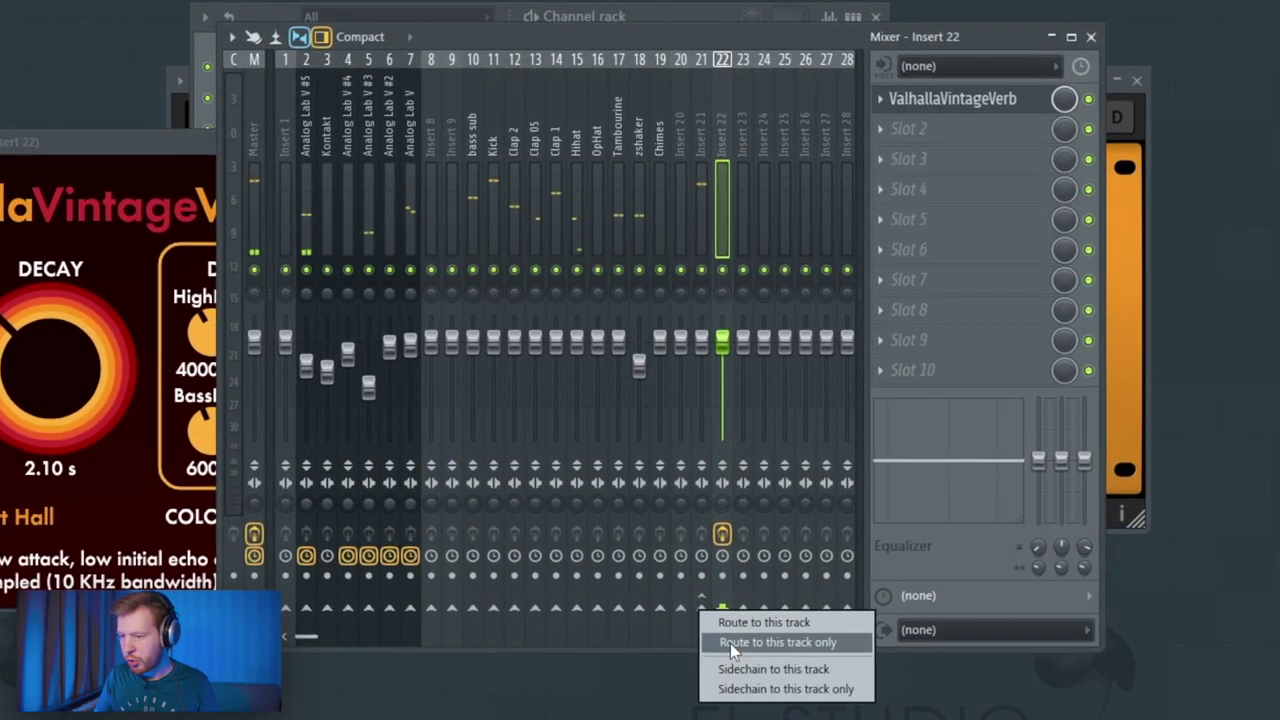
left_click(730, 641)
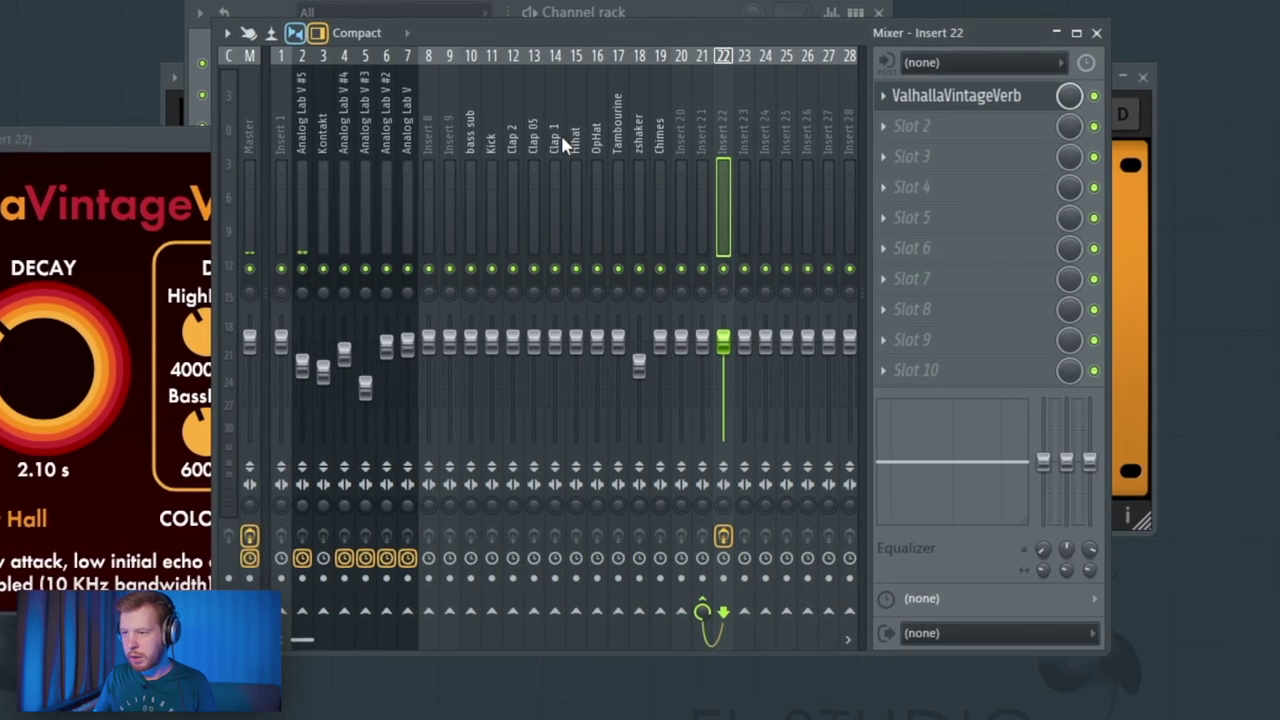
Send Clap 05, Clap 1 and the percussion tracks after them to reverb insert 22 in addition to insert 21
left_click(513, 135)
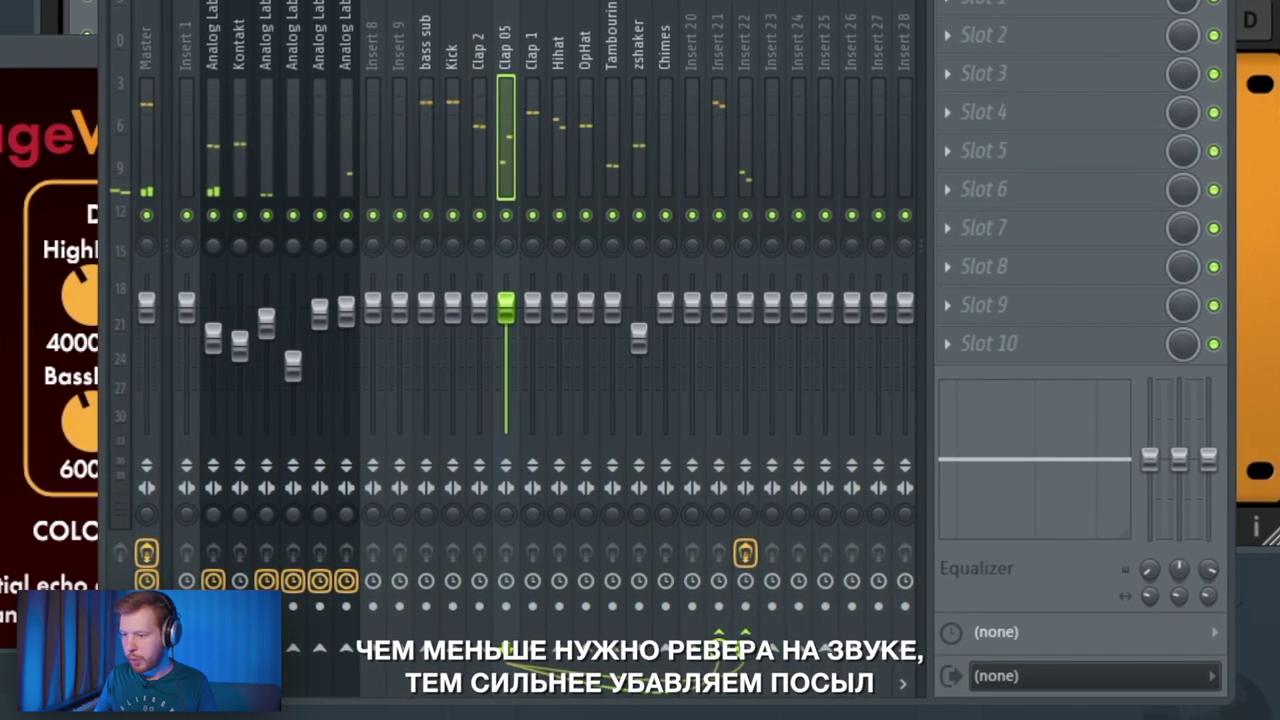
key("Right")
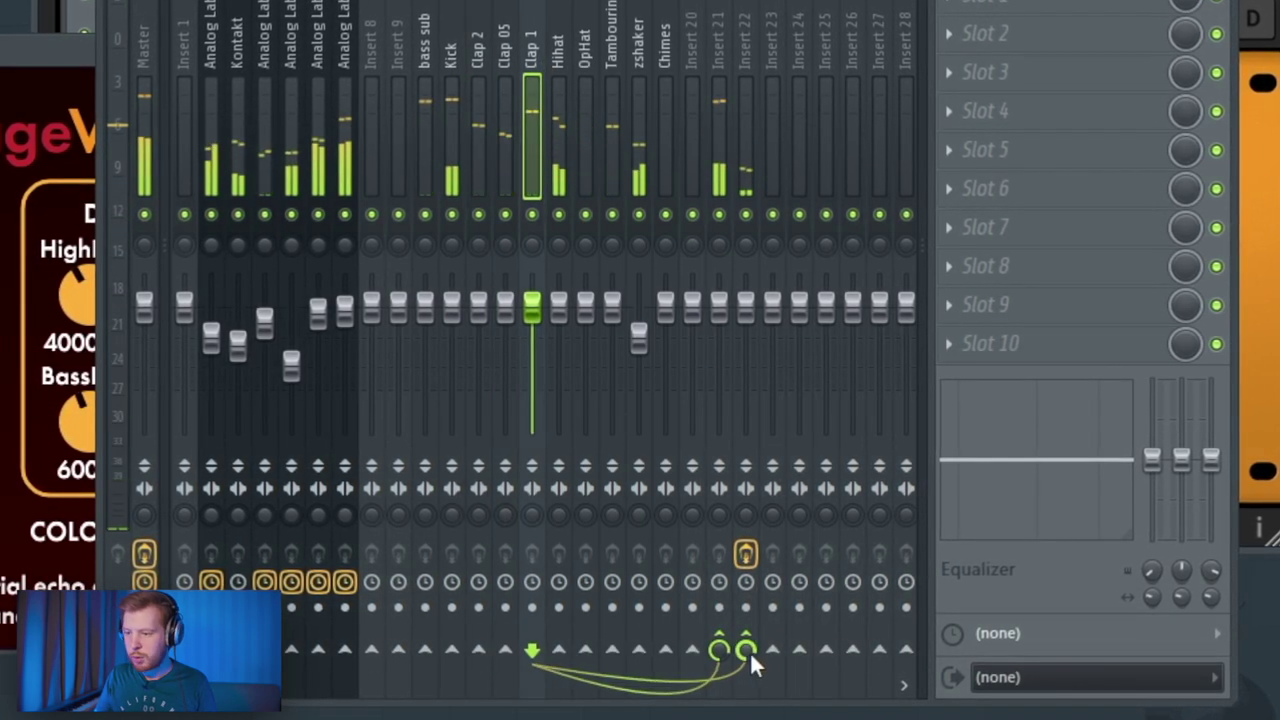
key("Right")
key("Right")
key("Right")
key("Right")
key("Right")
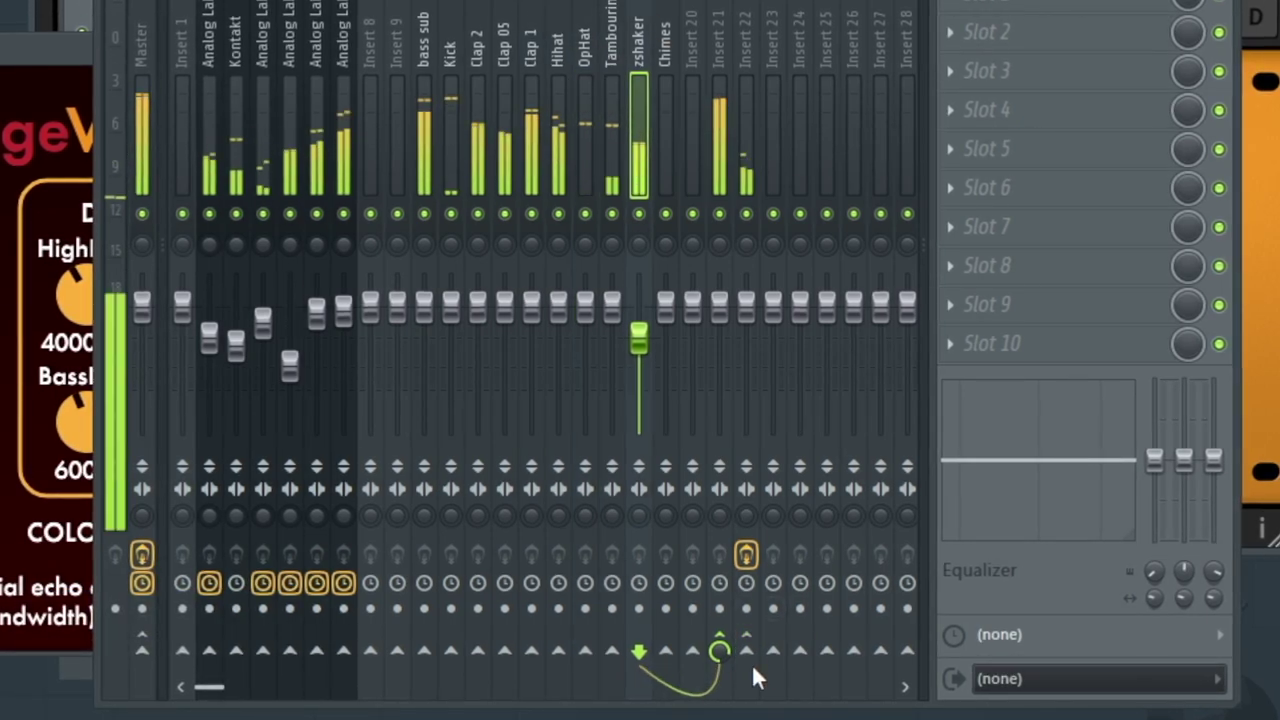
key("Right")
key("Right")
key("Right")
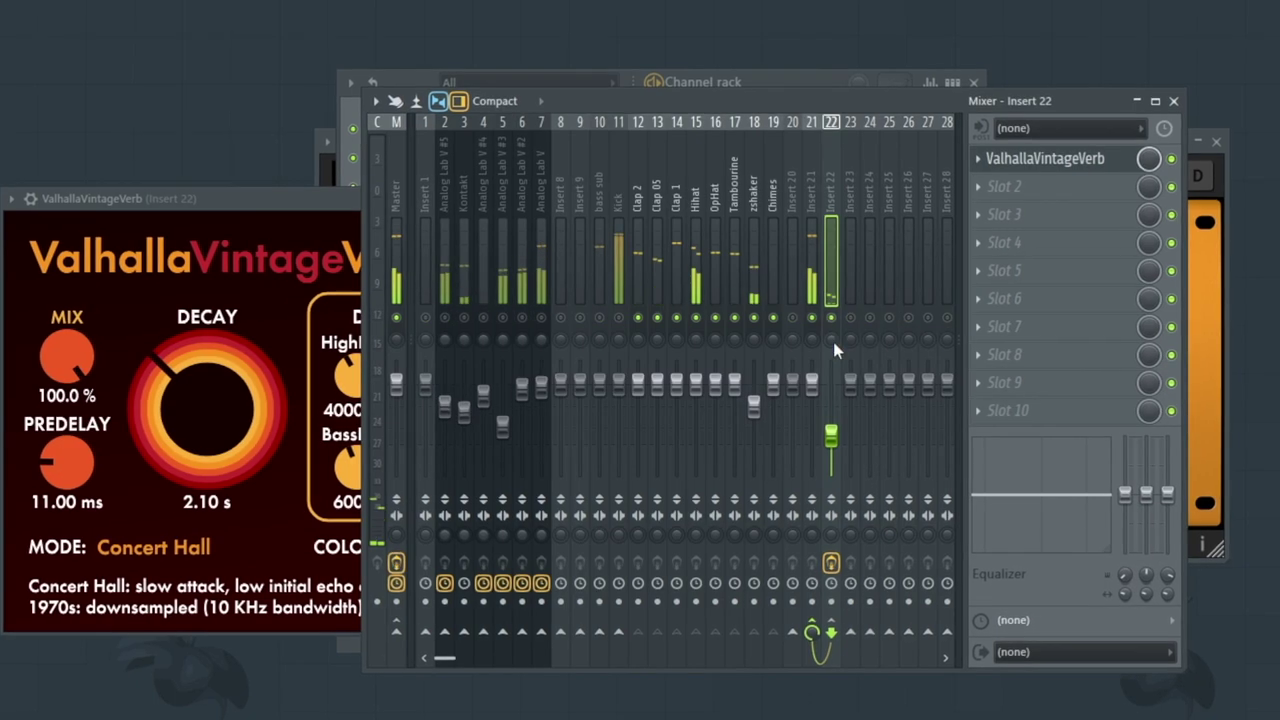
Unmute the bass sub and kick, and lower the Clap 2, Clap 05, Clap 1 and insert 22 faders, with Clap 05 the lowest clap
left_click_drag(677, 317, 599, 317)
left_click_drag(638, 385, 677, 402)
left_click_drag(657, 385, 657, 411)
left_click(639, 397)
left_click(657, 411)
left_click(837, 420)
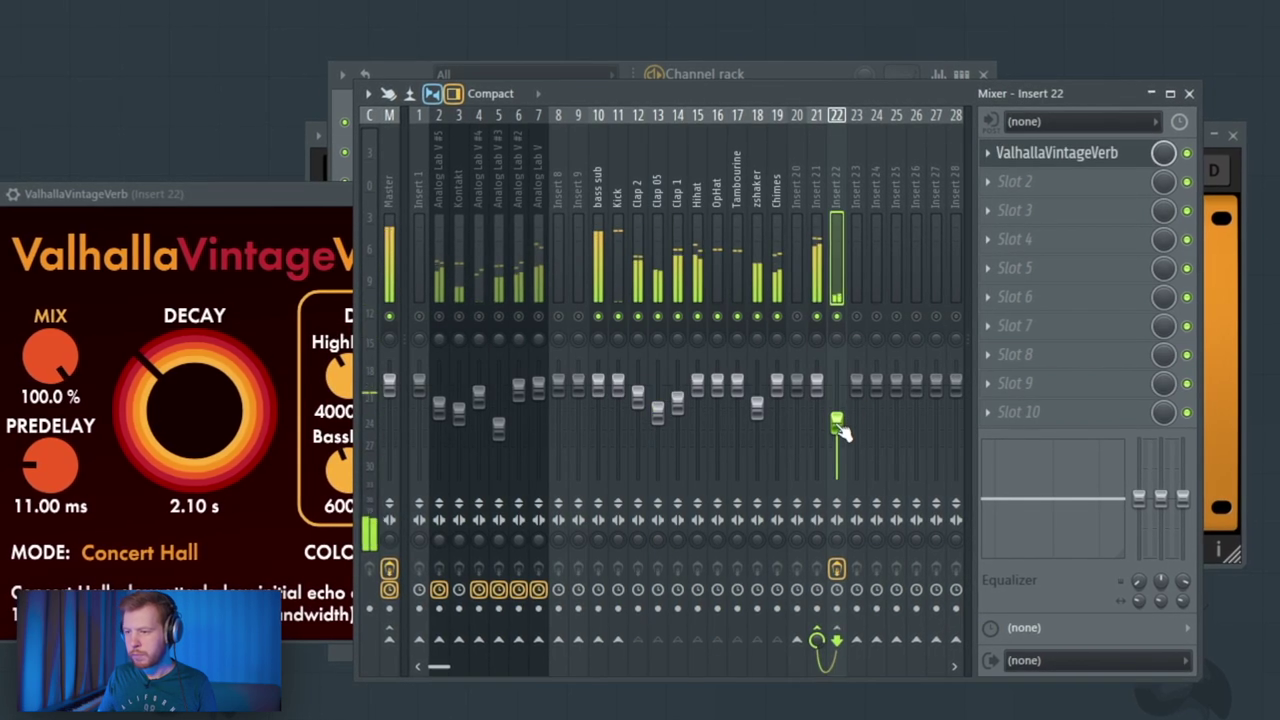
Load J37 Stereo in slot 2 of insert 21 with the Mastering Fat Tight And Open (Stereo) preset
left_click(1004, 184)
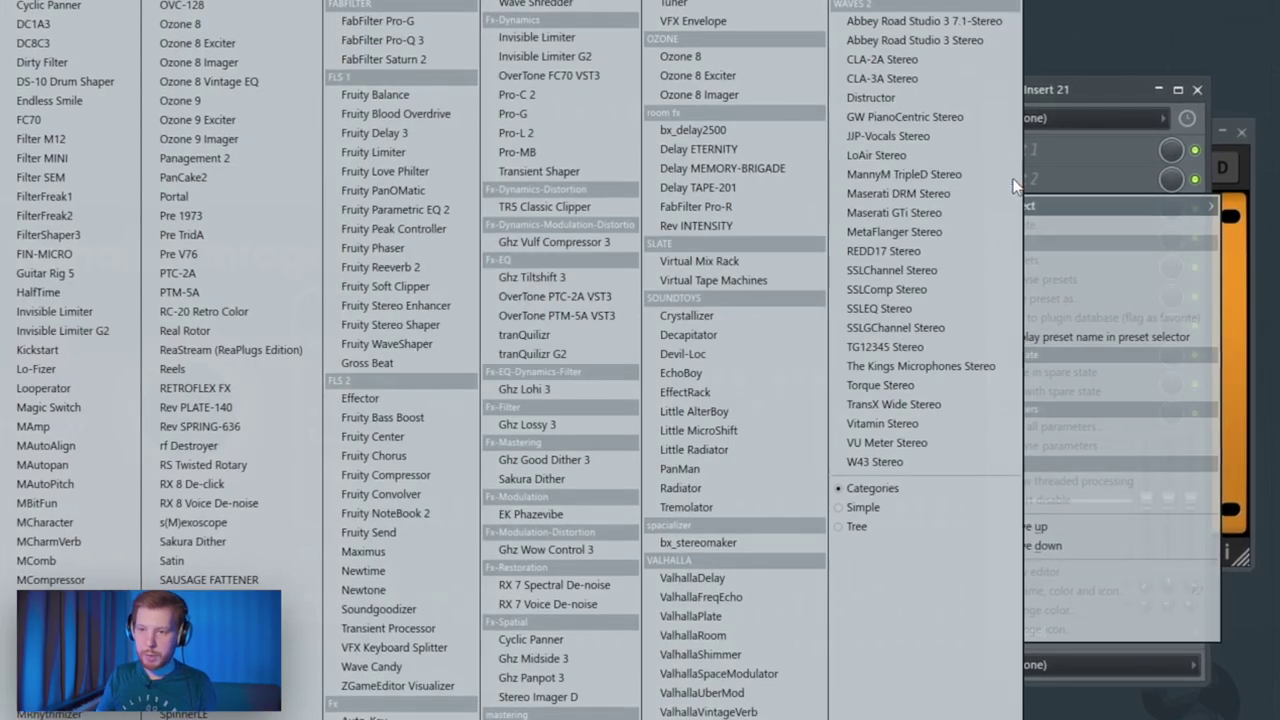
left_click(1008, 178)
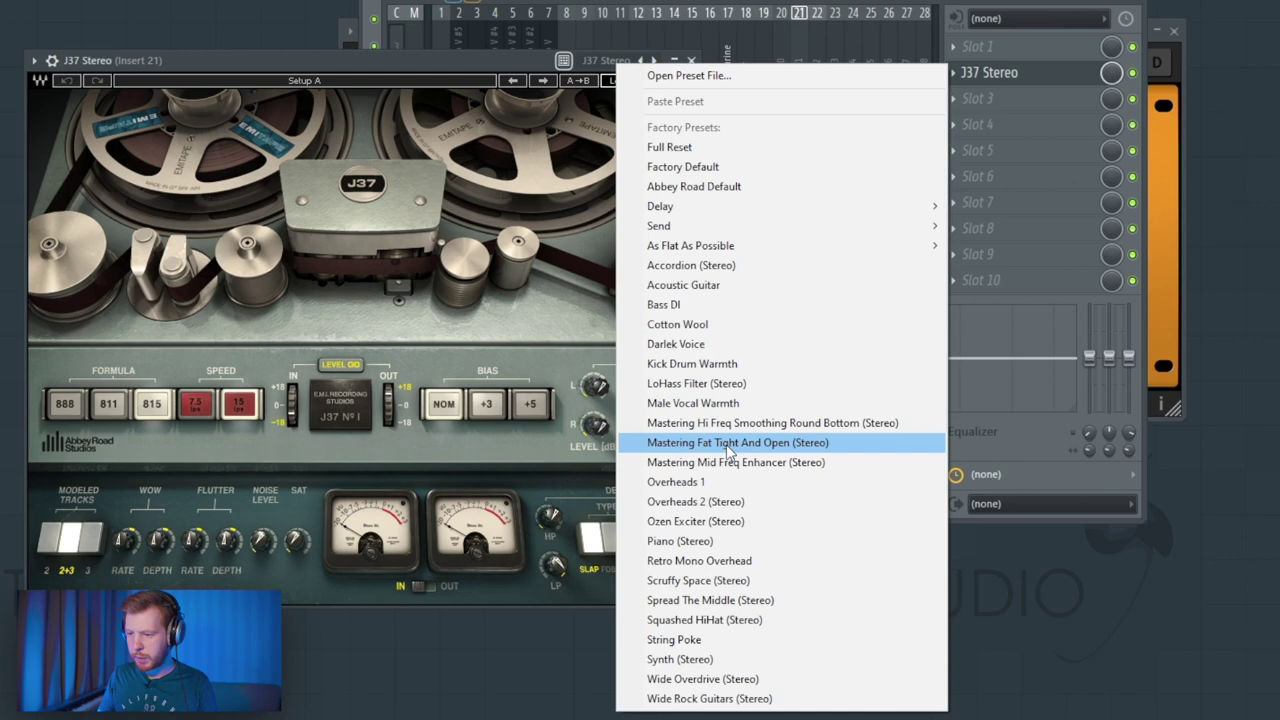
left_click(729, 446)
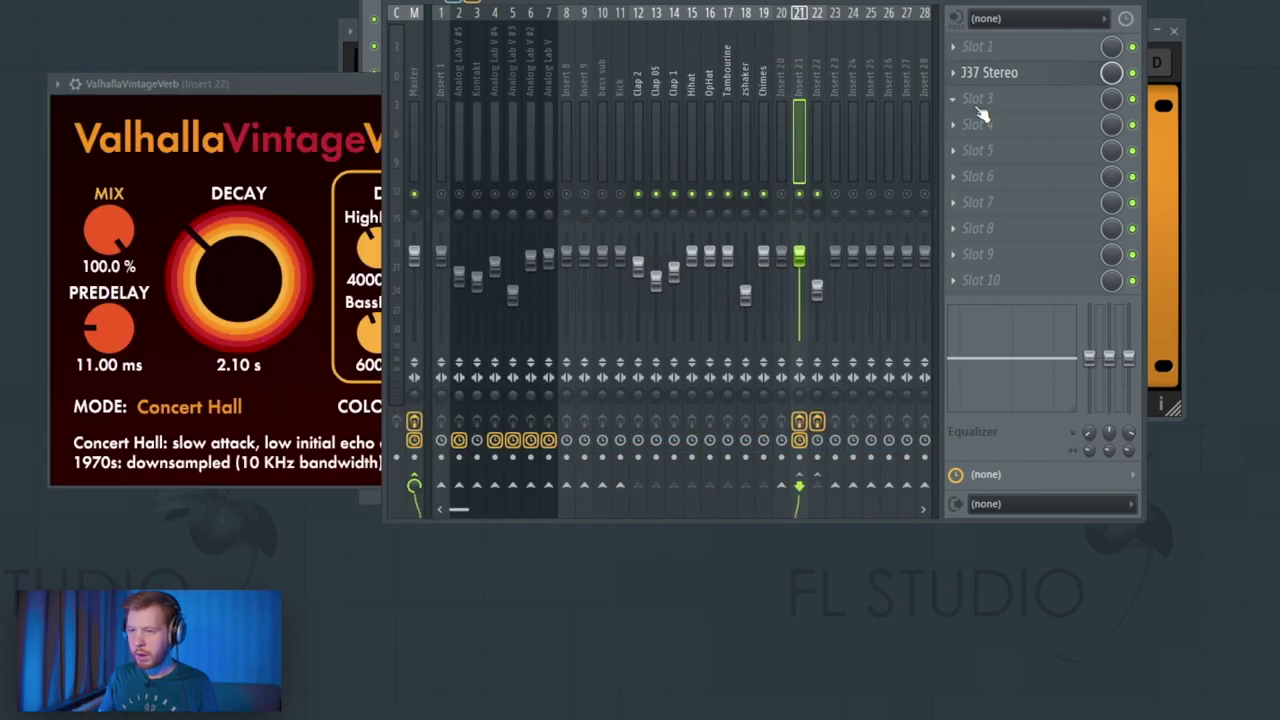
Add Ozone 8 Imager in slot 3 of insert 21, turn on Stereoize and widen the upper bands
left_click(984, 104)
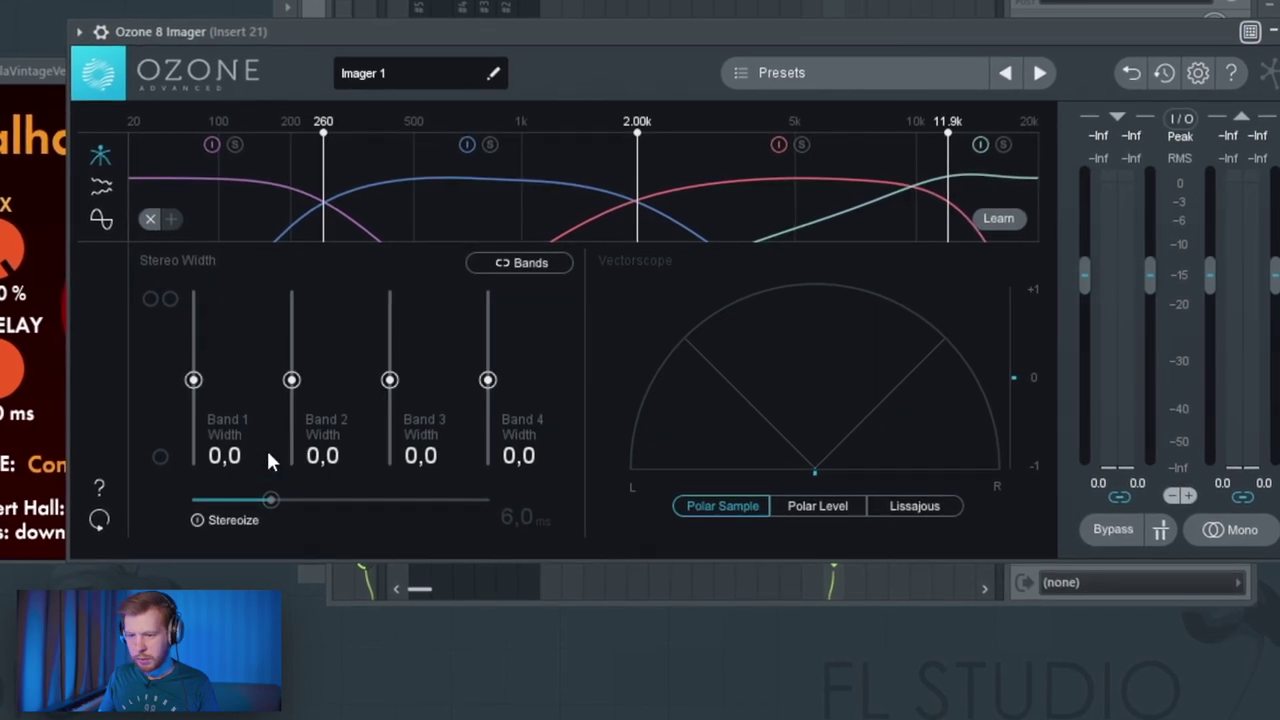
left_click(224, 518)
left_click_drag(389, 380, 381, 343)
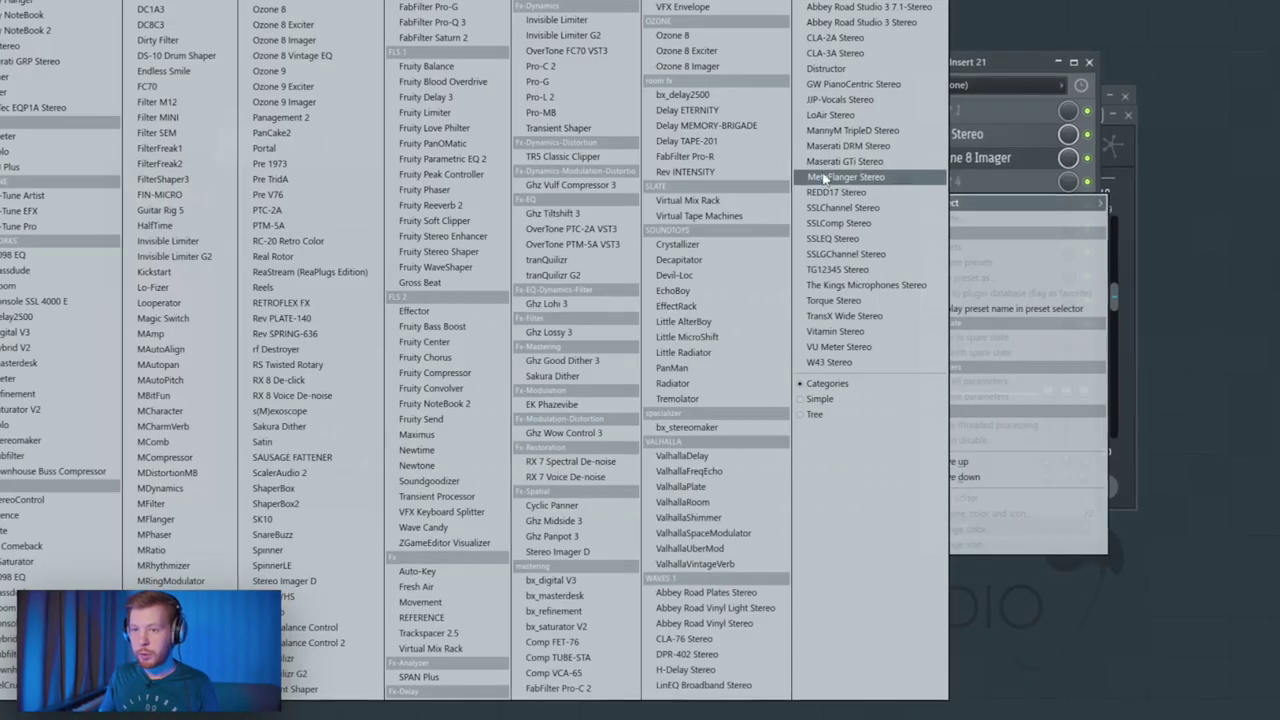
Add the DC1A3 compressor in slot 4 of insert 21 and adjust its amount
left_click(150, 9)
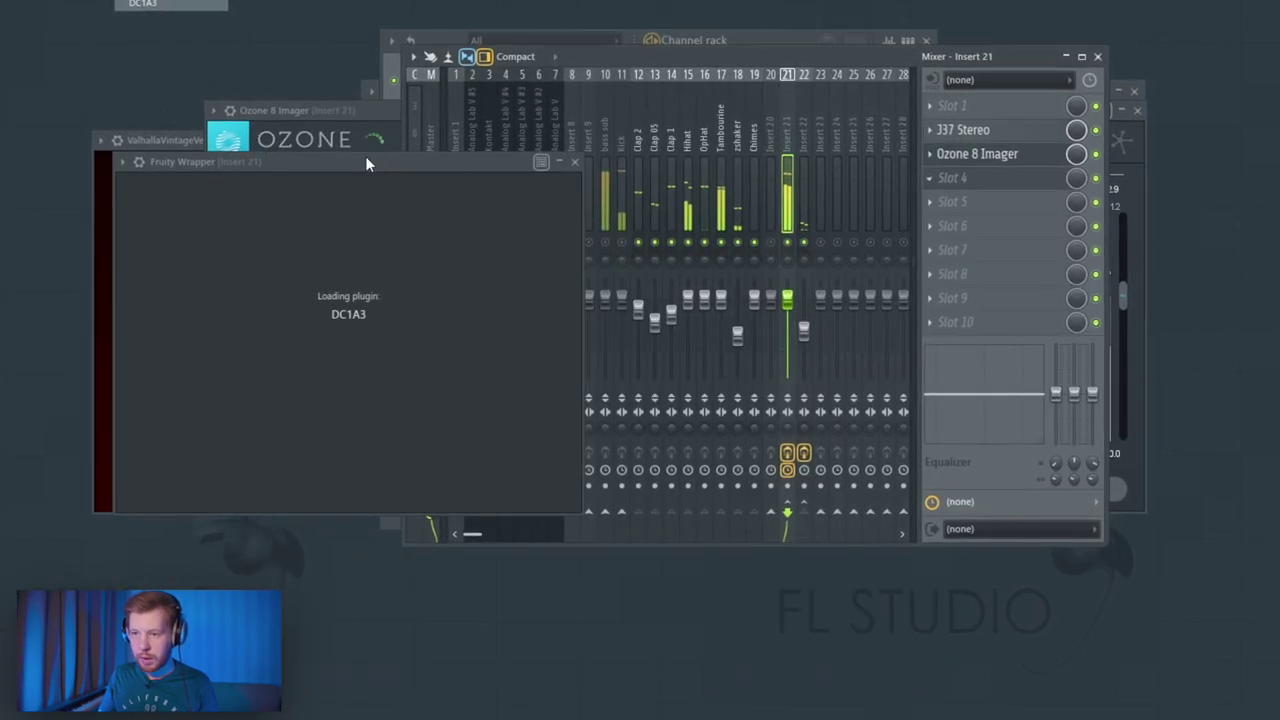
left_click_drag(363, 159, 570, 117)
left_click_drag(417, 345, 417, 272)
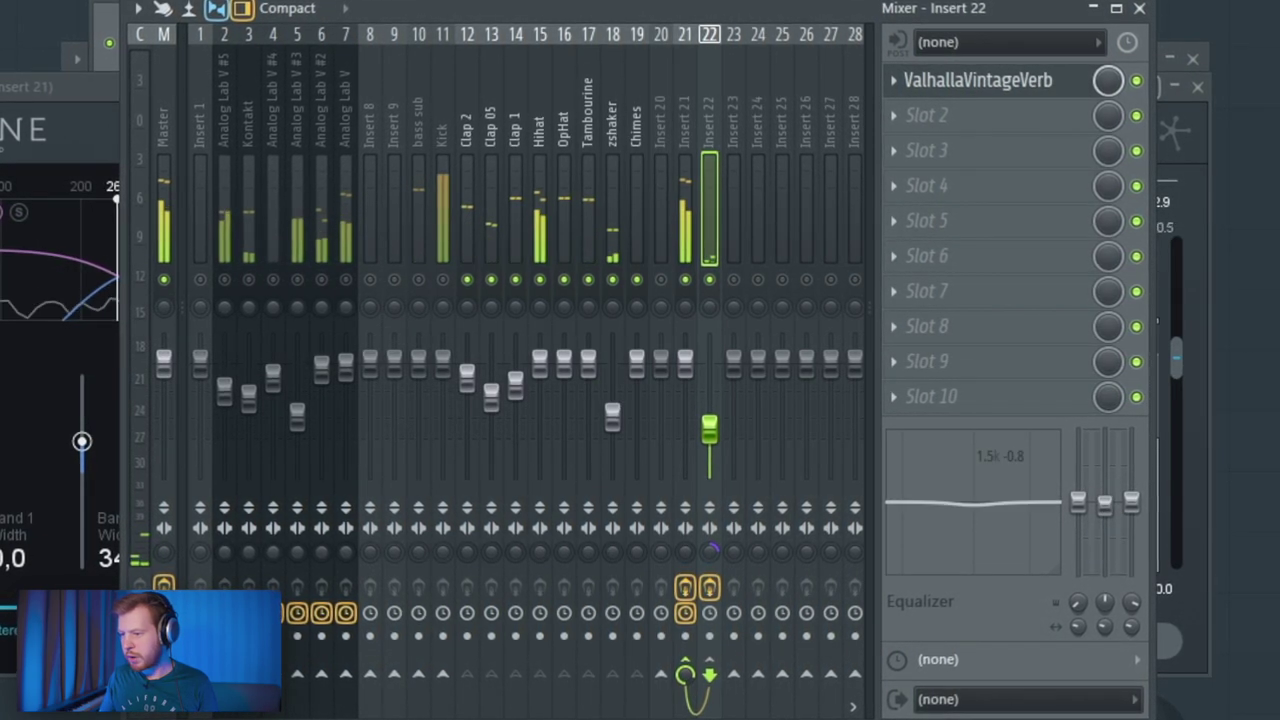
Route the melodic mixer tracks 2 to 7 only to insert 8 and solo them
left_click(224, 118)
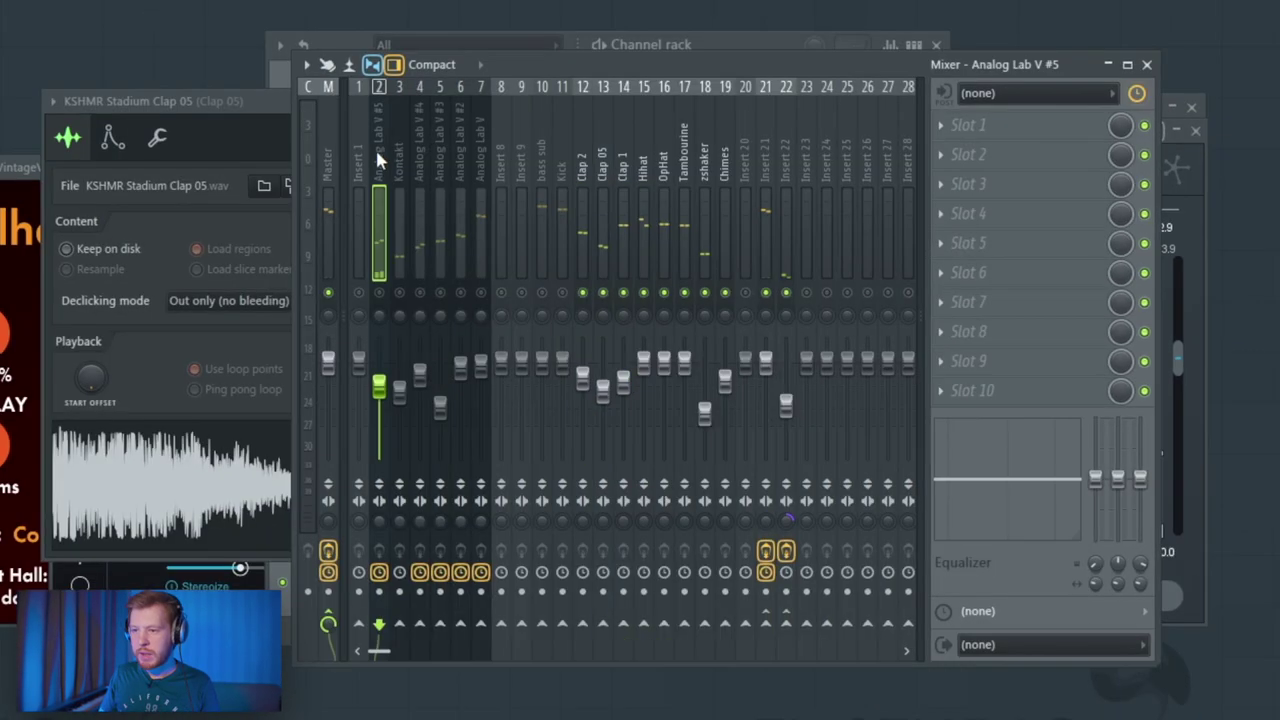
left_click_drag(378, 158, 480, 194)
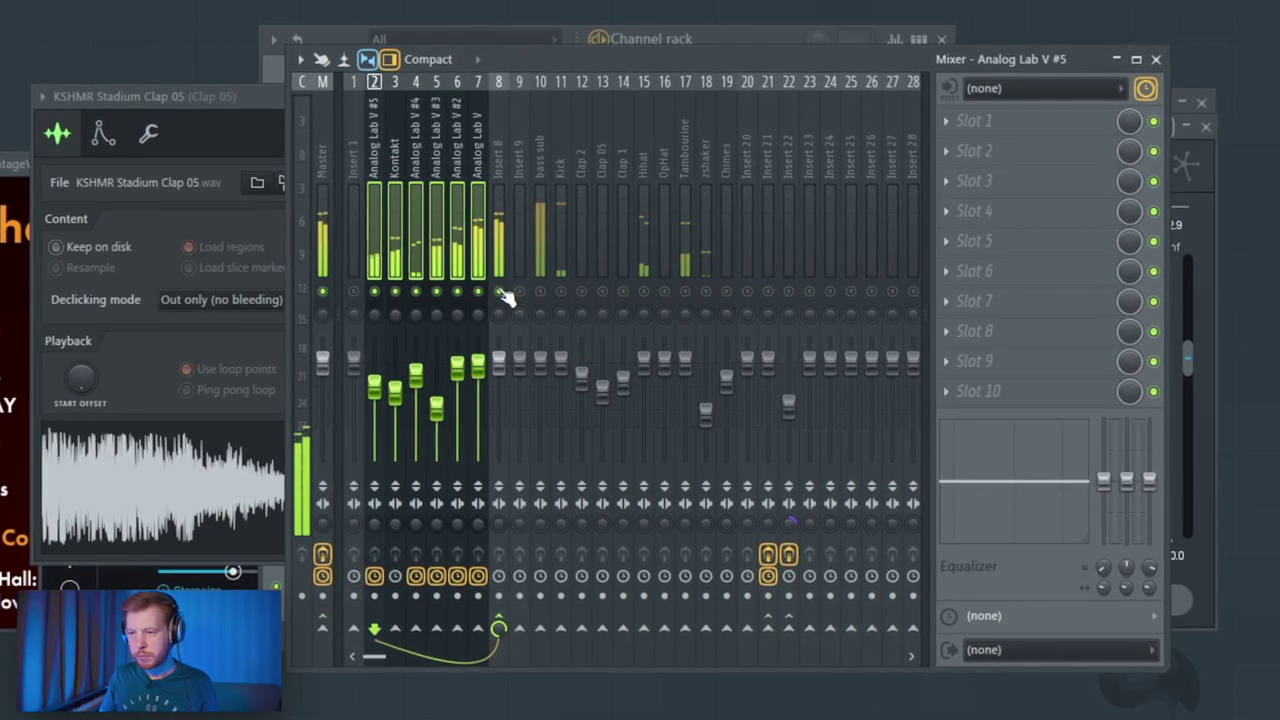
Load RC-20 Retro Color in slot 2 of the Analog Lab V #5 mixer track
left_click(367, 136)
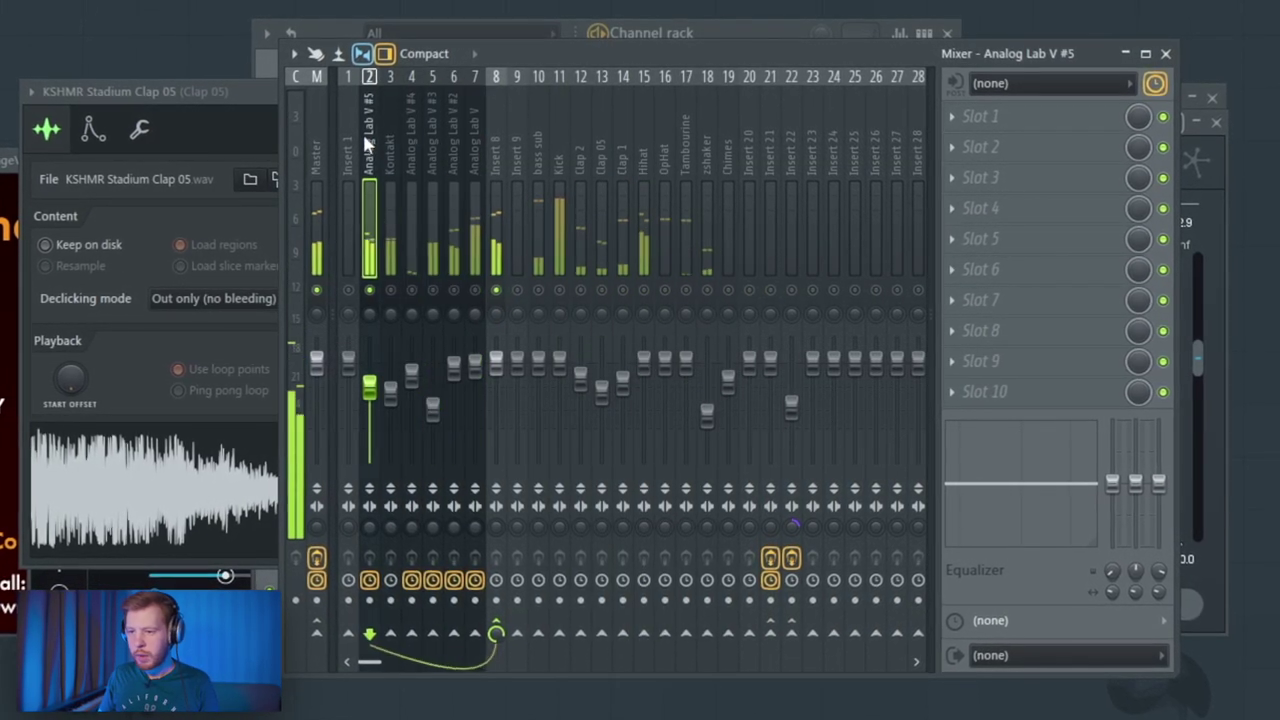
left_click(985, 120)
mouse_move(1010, 172)
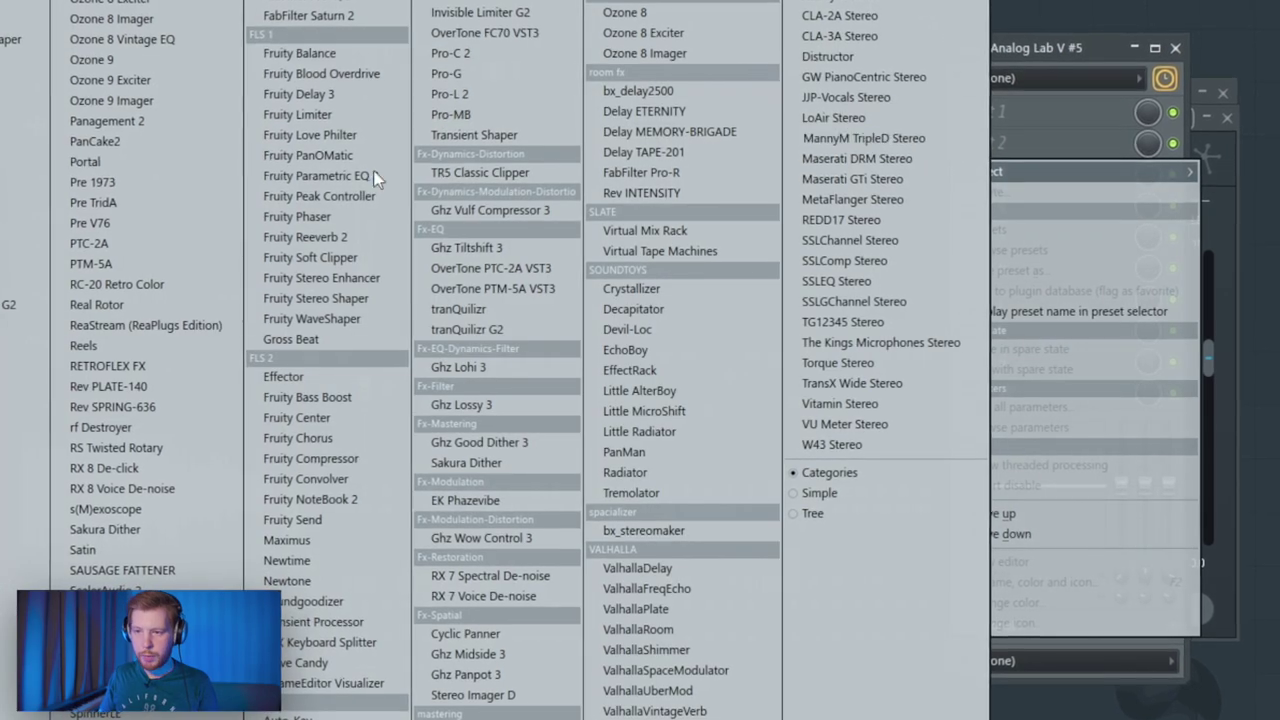
left_click(117, 284)
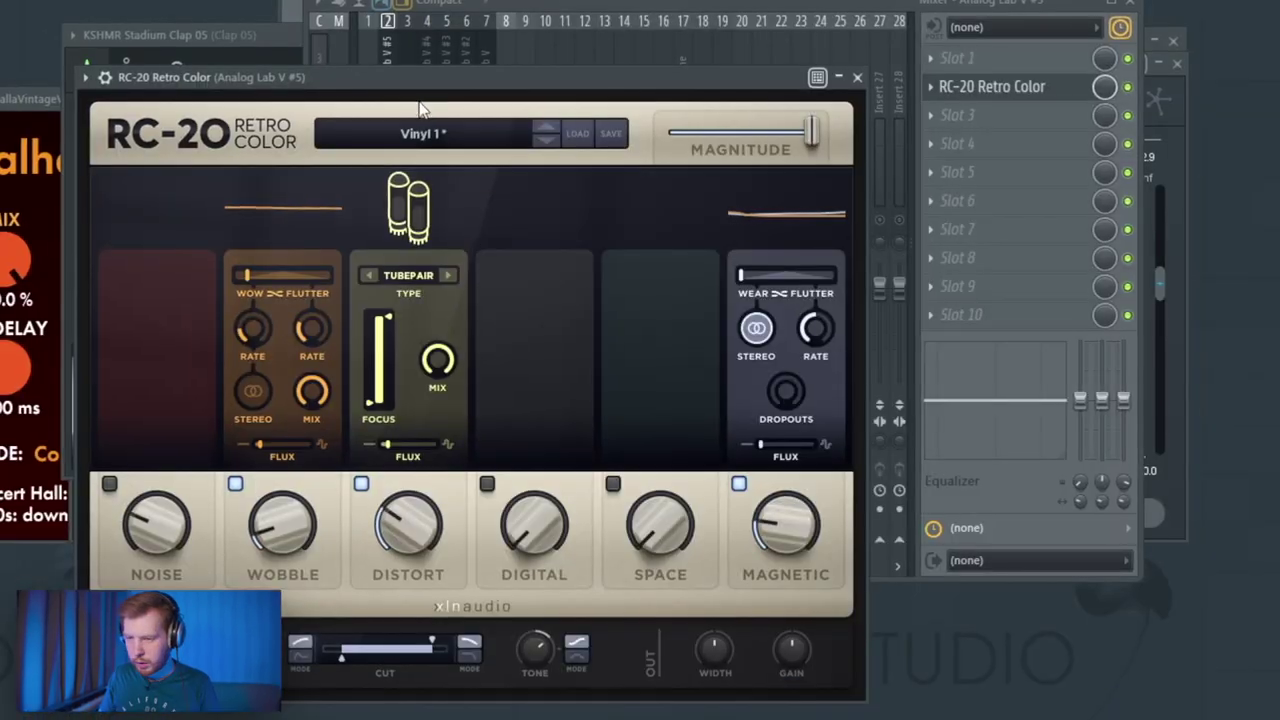
In RC-20, set the low cut to 922 Hz, turn up Space with minimum decay, and reduce the output width
left_click_drag(420, 80, 419, 0)
left_click_drag(344, 559, 377, 561)
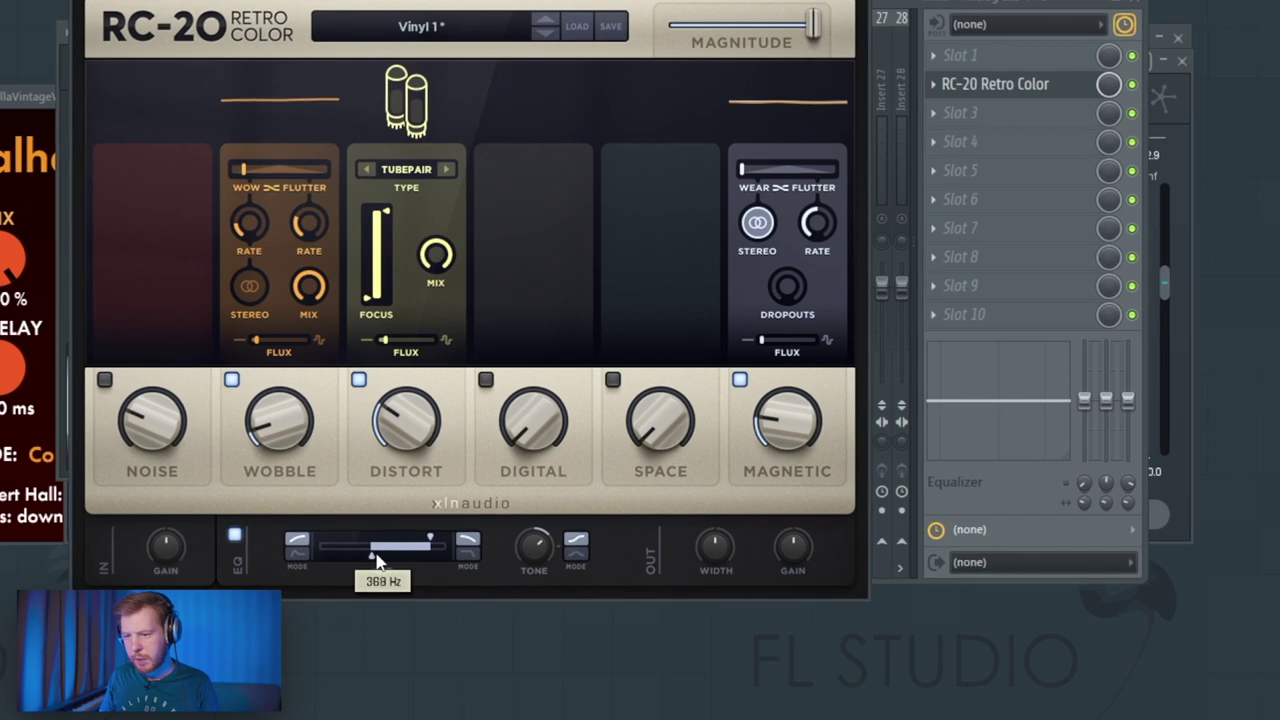
left_click_drag(663, 441, 679, 398)
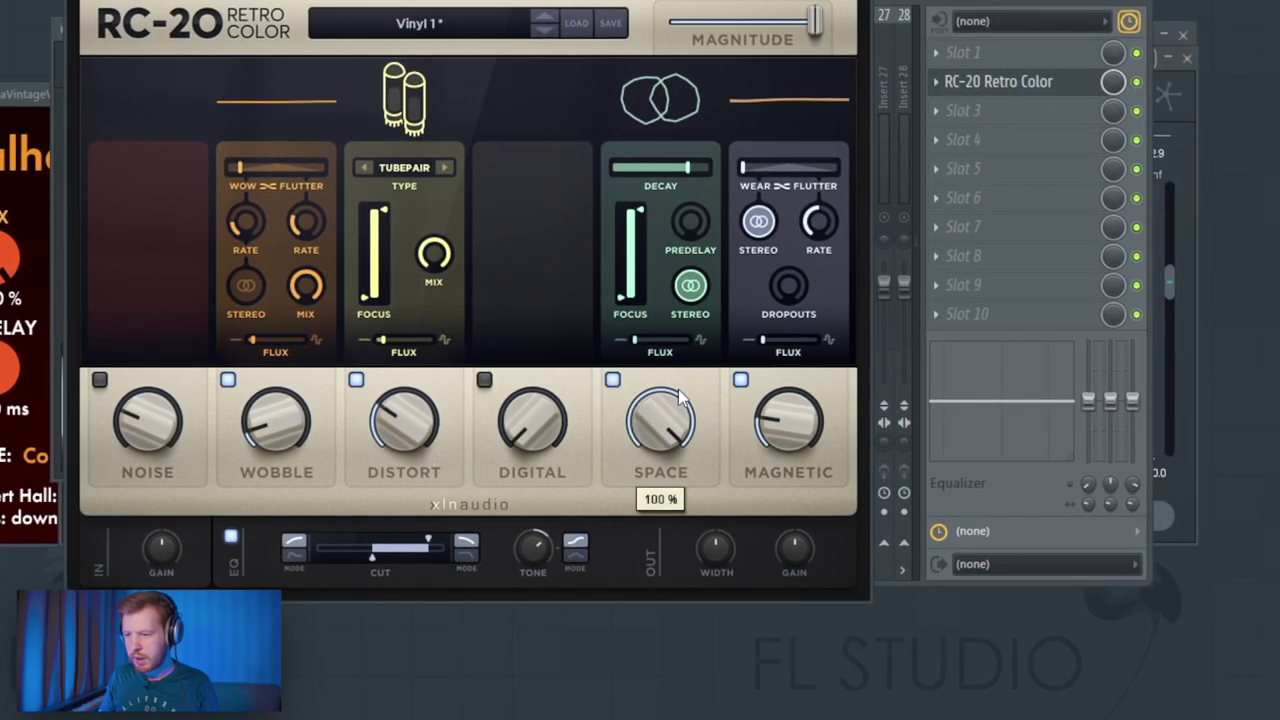
left_click_drag(688, 168, 678, 454)
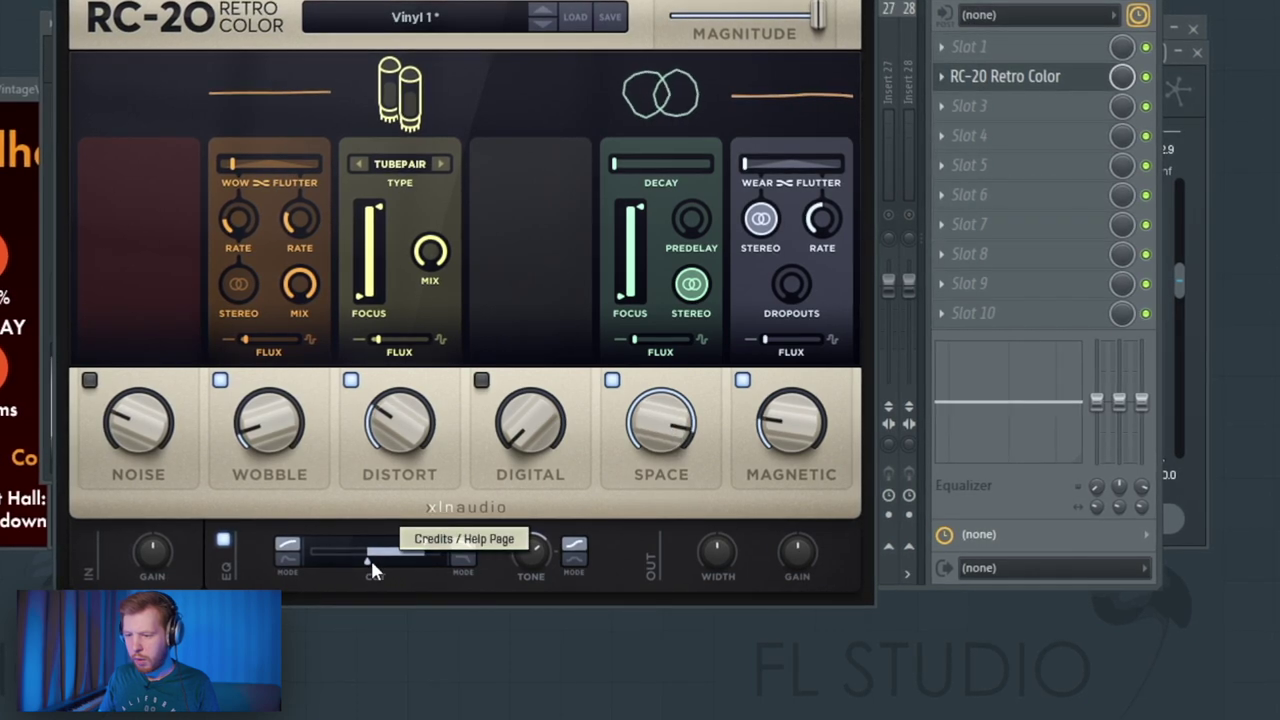
left_click_drag(371, 563, 380, 563)
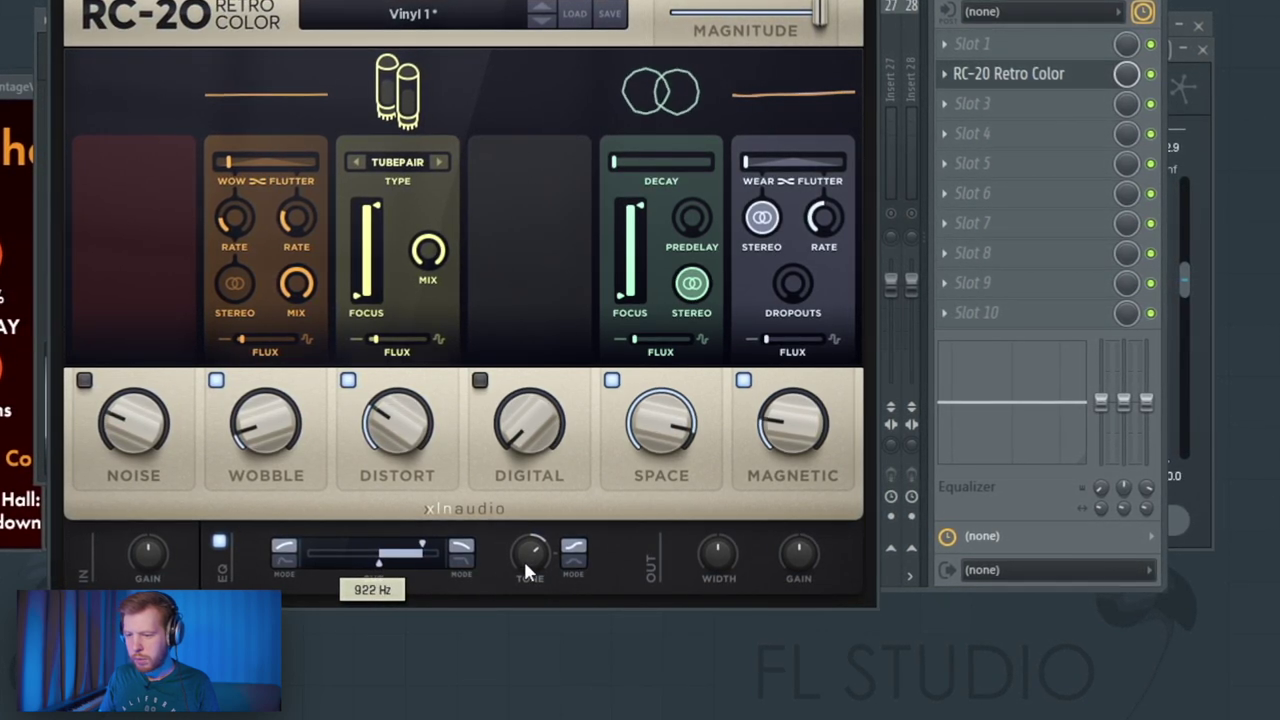
left_click_drag(720, 554, 720, 664)
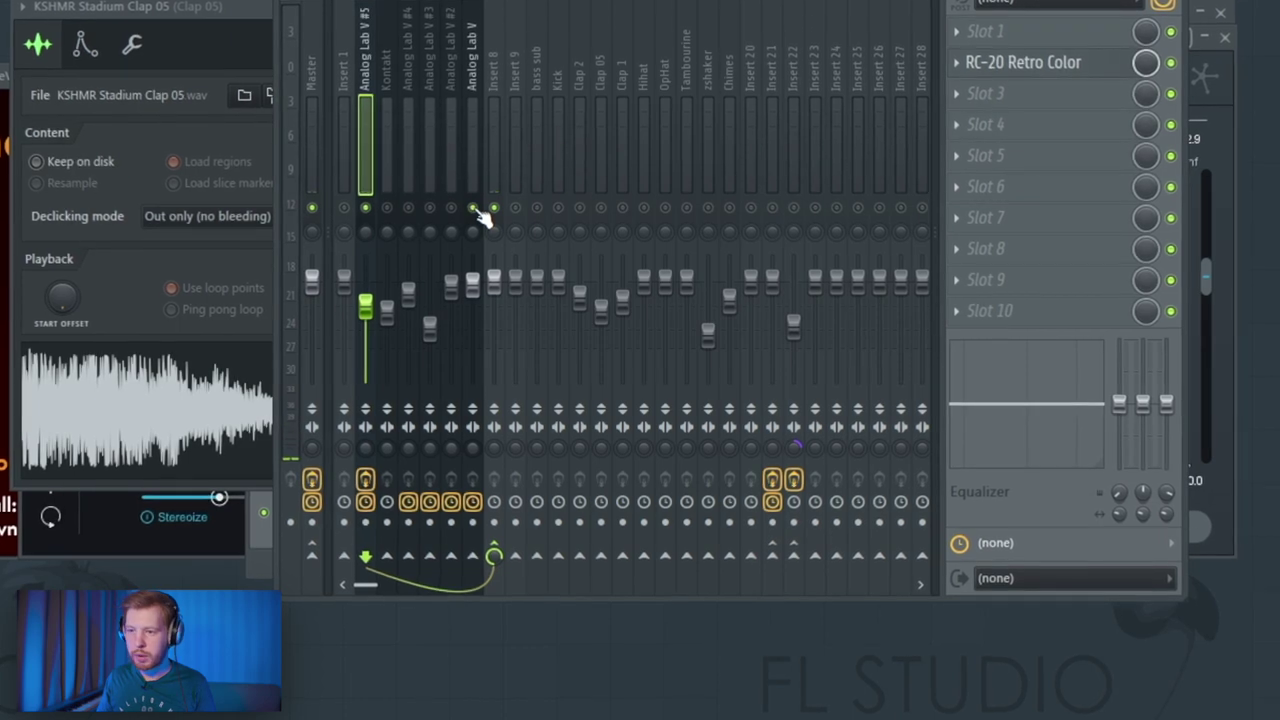
Split Pattern 2 by channel so each instrument gets its own pattern
left_click_drag(601, 5, 573, 1)
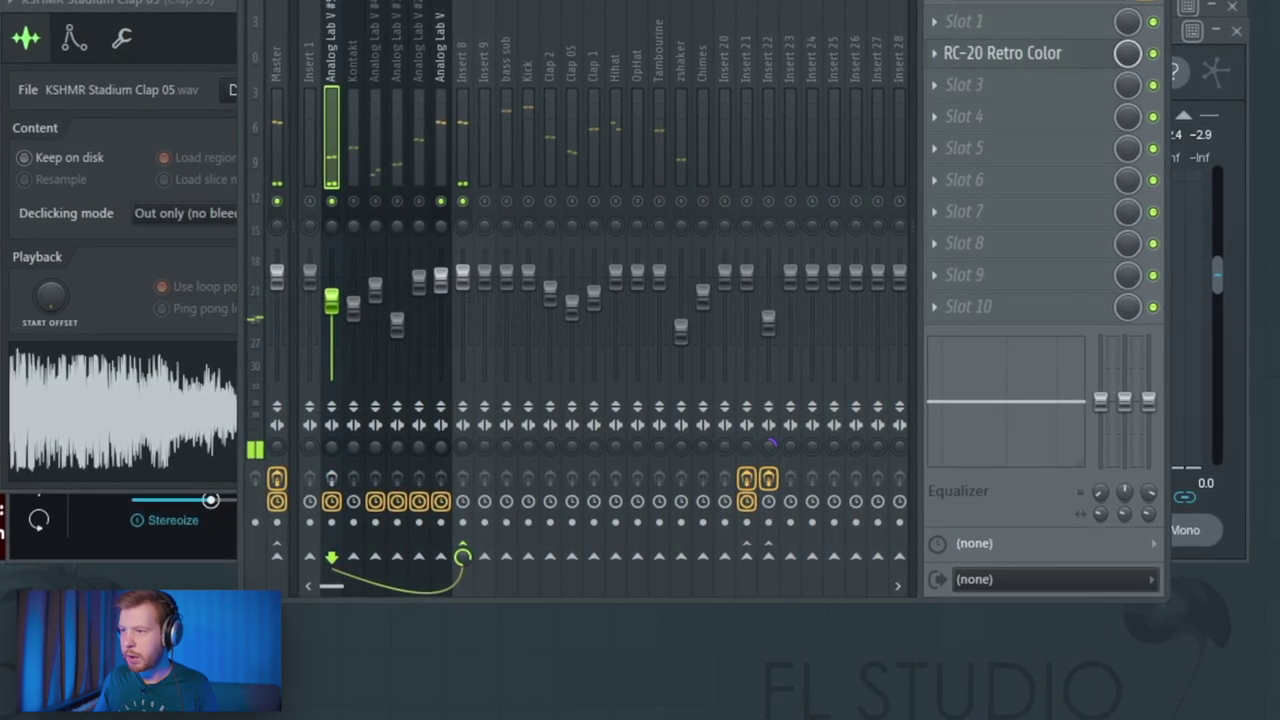
key("F6")
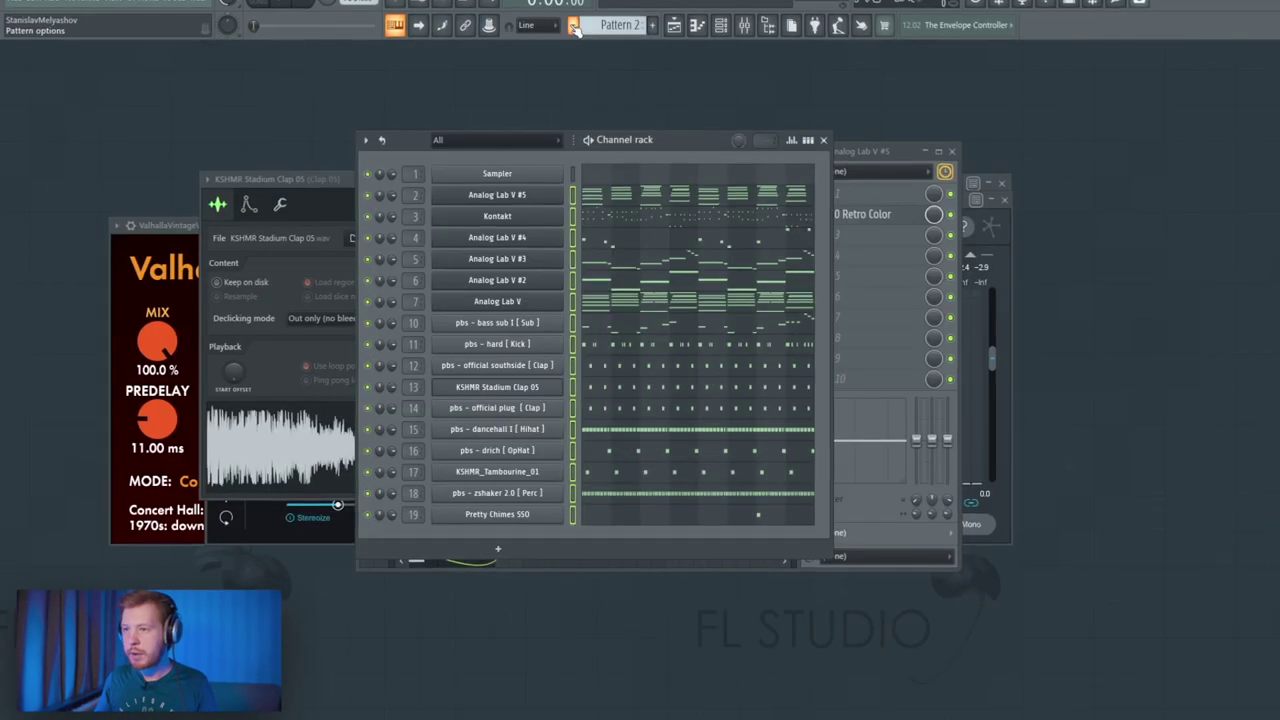
left_click(573, 24)
left_click(686, 252)
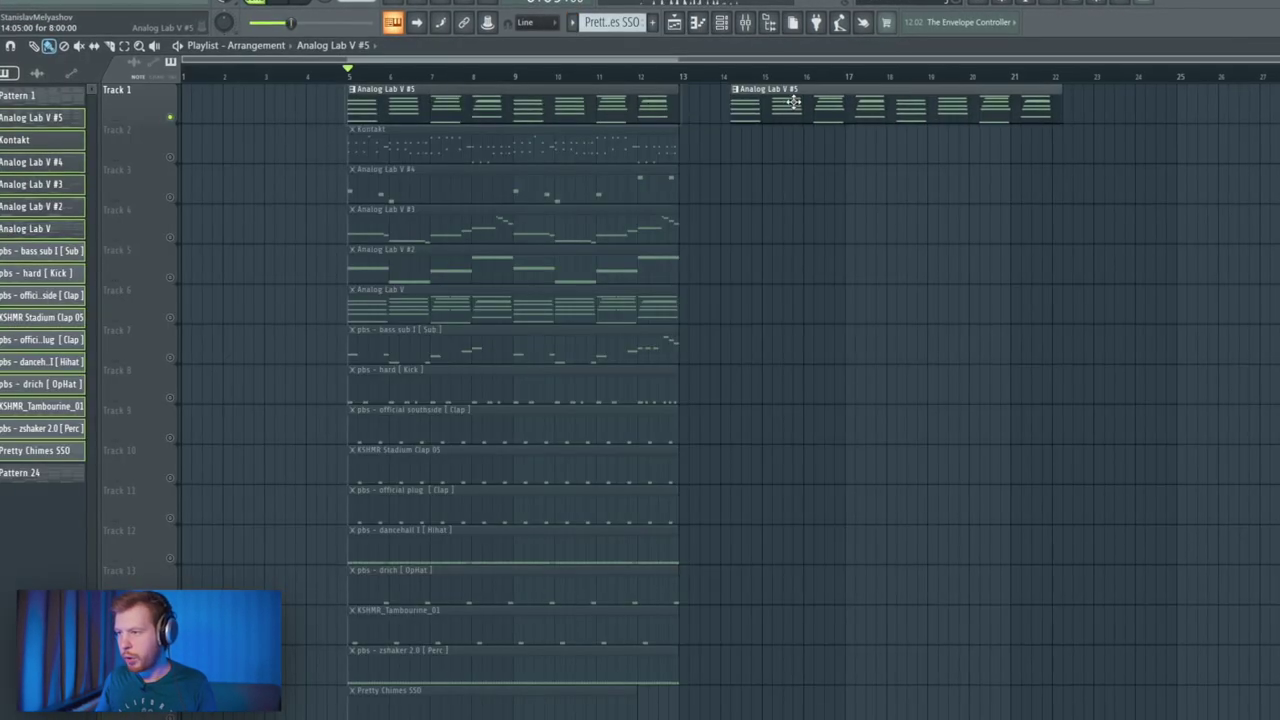
Place a separate Analog Lab V #5 clip on Track 1 of the playlist, starting at bar 17
left_click_drag(794, 103, 903, 105)
left_click_drag(858, 235, 530, 238)
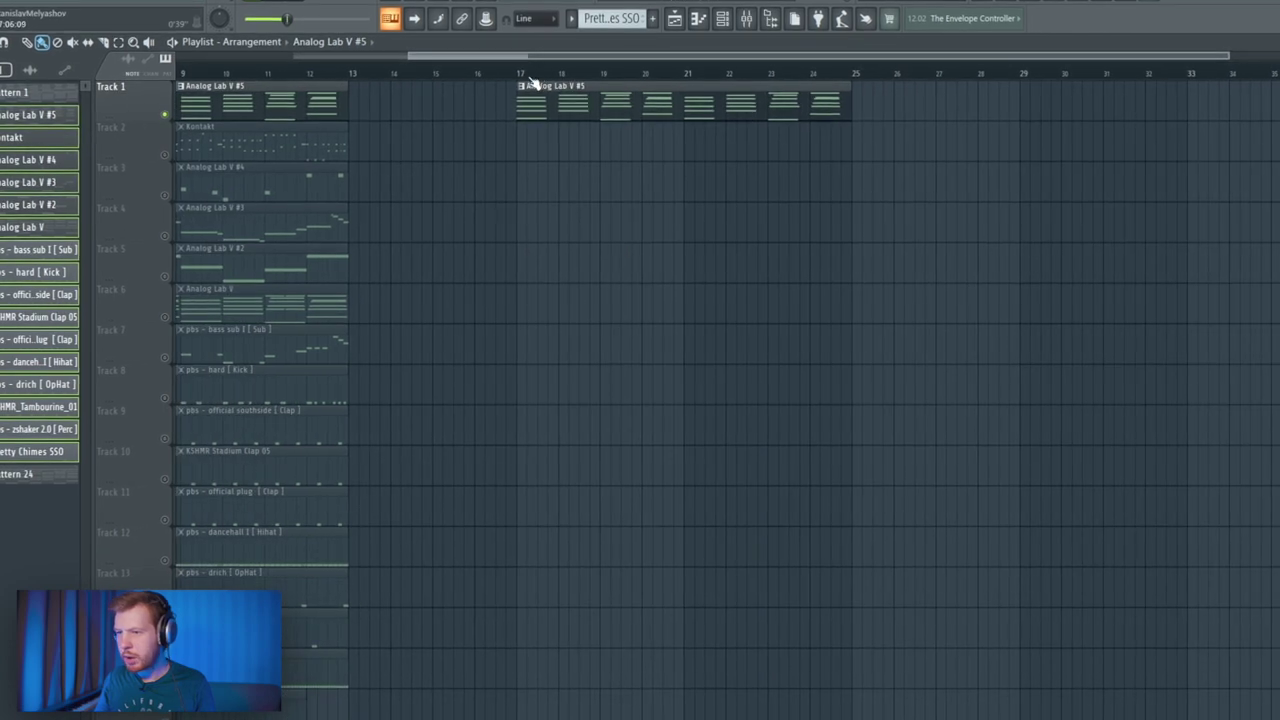
Consolidate the Analog Lab V #5 clip spanning bars 17 to 25 into an audio clip
left_click_drag(520, 74, 852, 74)
left_click_drag(949, 106, 566, 140)
key("ctrl+alt+c")
key("Return")
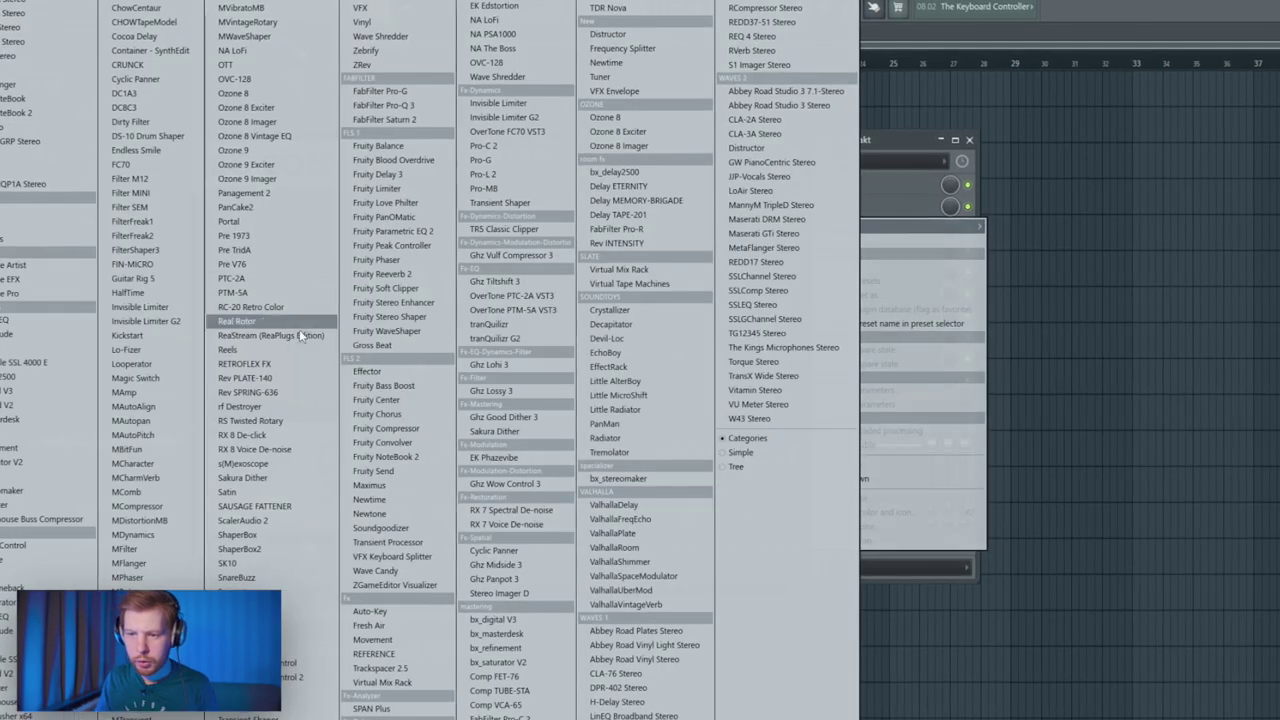
Load RC-20 Retro Color on the Kontakt mixer track with light Space focused on 412–2375 Hz, and lower the track's volume
left_click(274, 306)
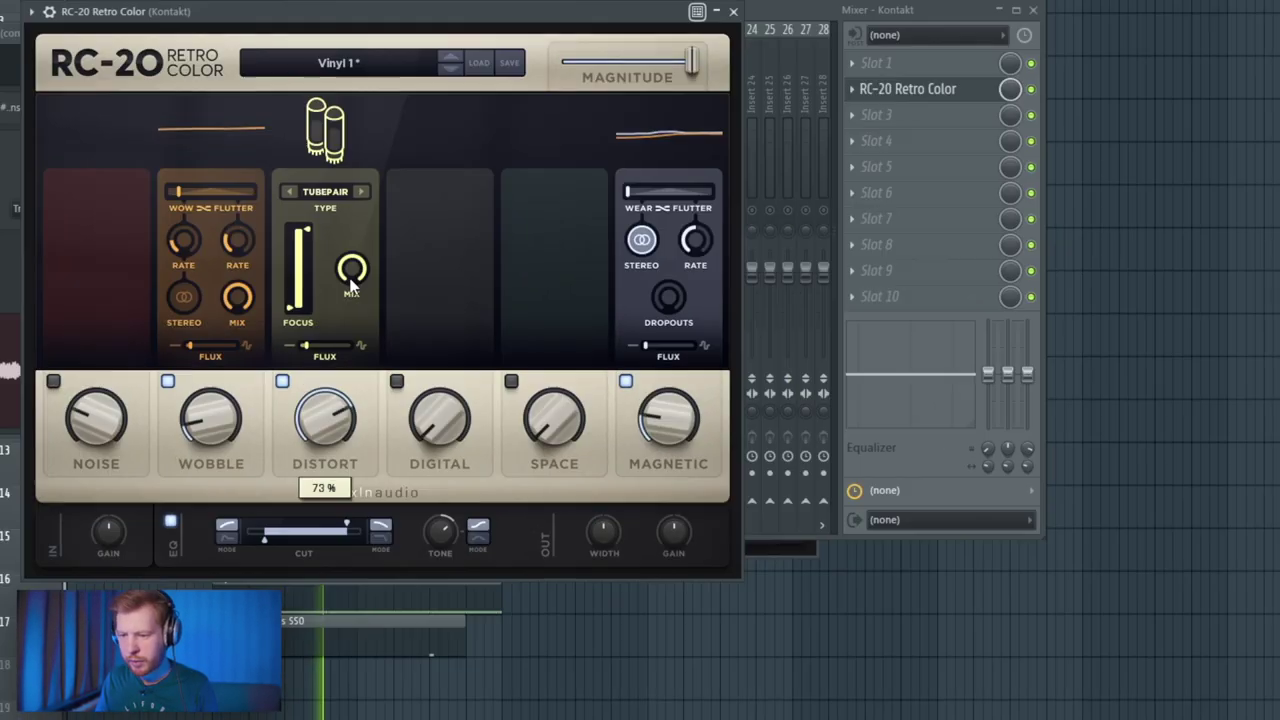
left_click(510, 381)
left_click_drag(556, 425, 556, 395)
left_click_drag(518, 307, 518, 284)
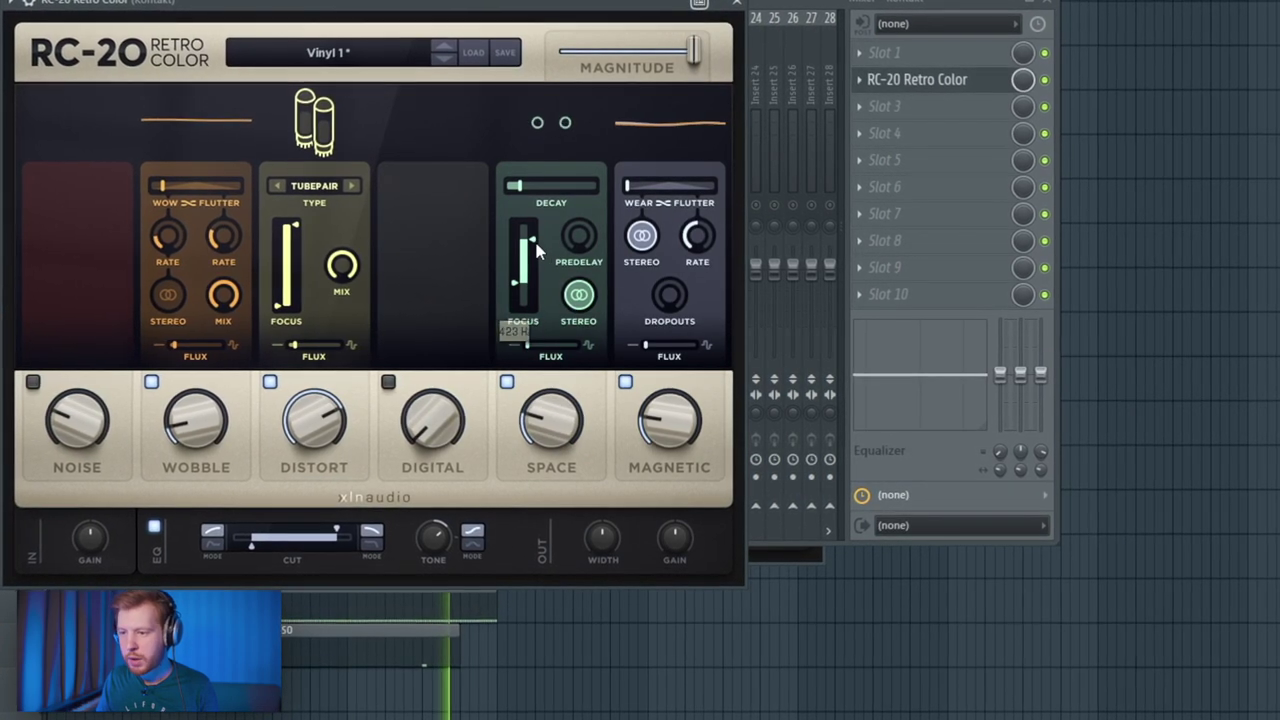
left_click_drag(534, 241, 528, 258)
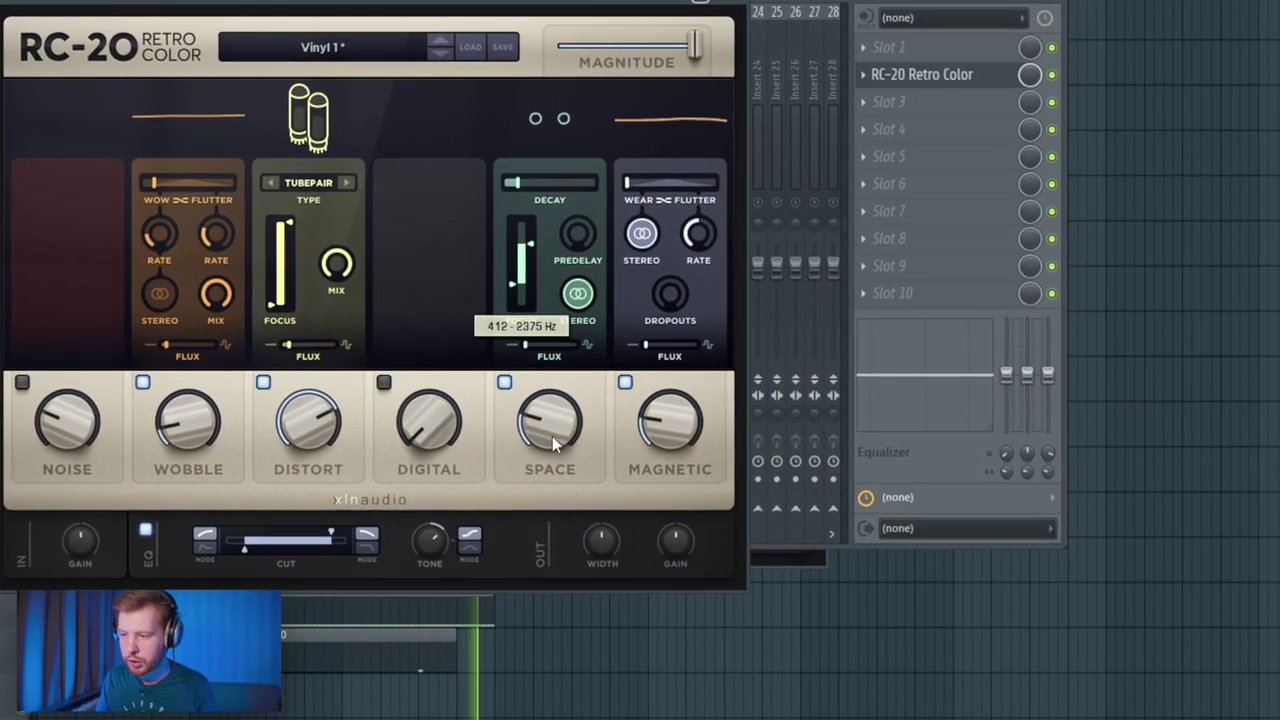
left_click_drag(552, 436, 550, 455)
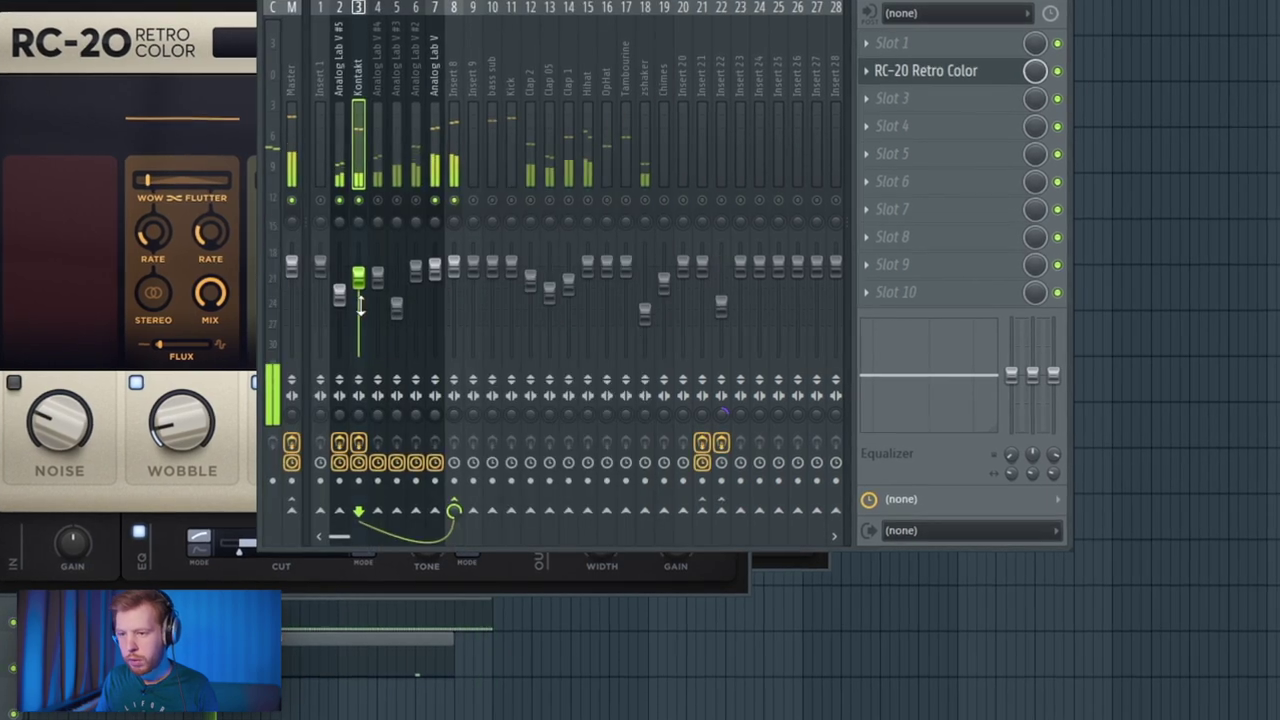
left_click_drag(361, 305, 358, 293)
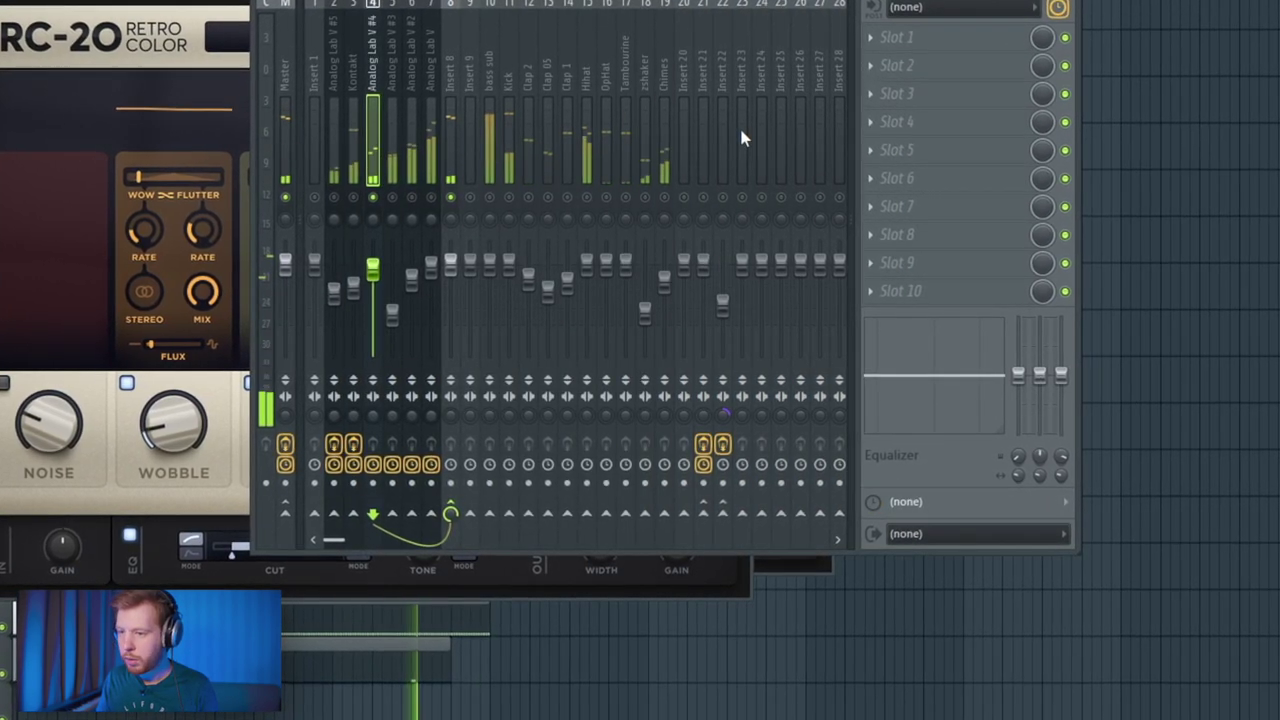
Load ValhallaVintageVerb in slot 1 of the Analog Lab V #4 mixer track with the Bright Hall preset at 52% mix
left_click(918, 49)
left_click(621, 586)
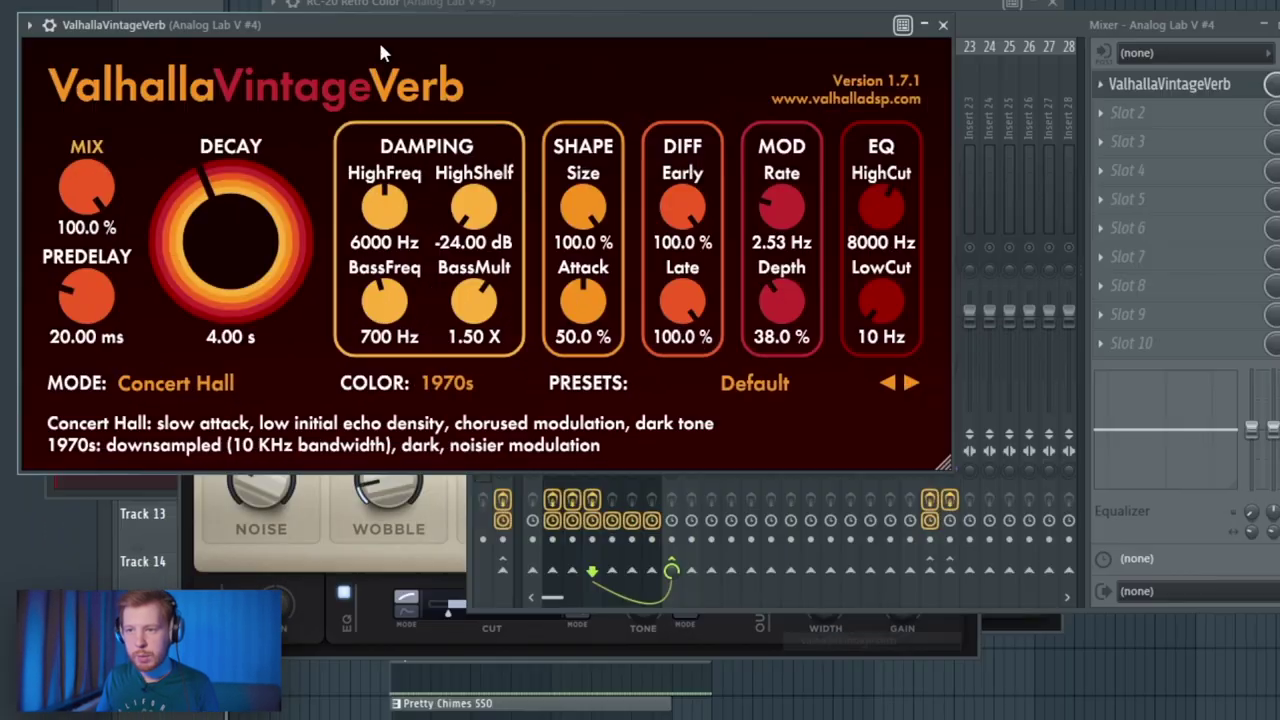
left_click(837, 383)
left_click(906, 366)
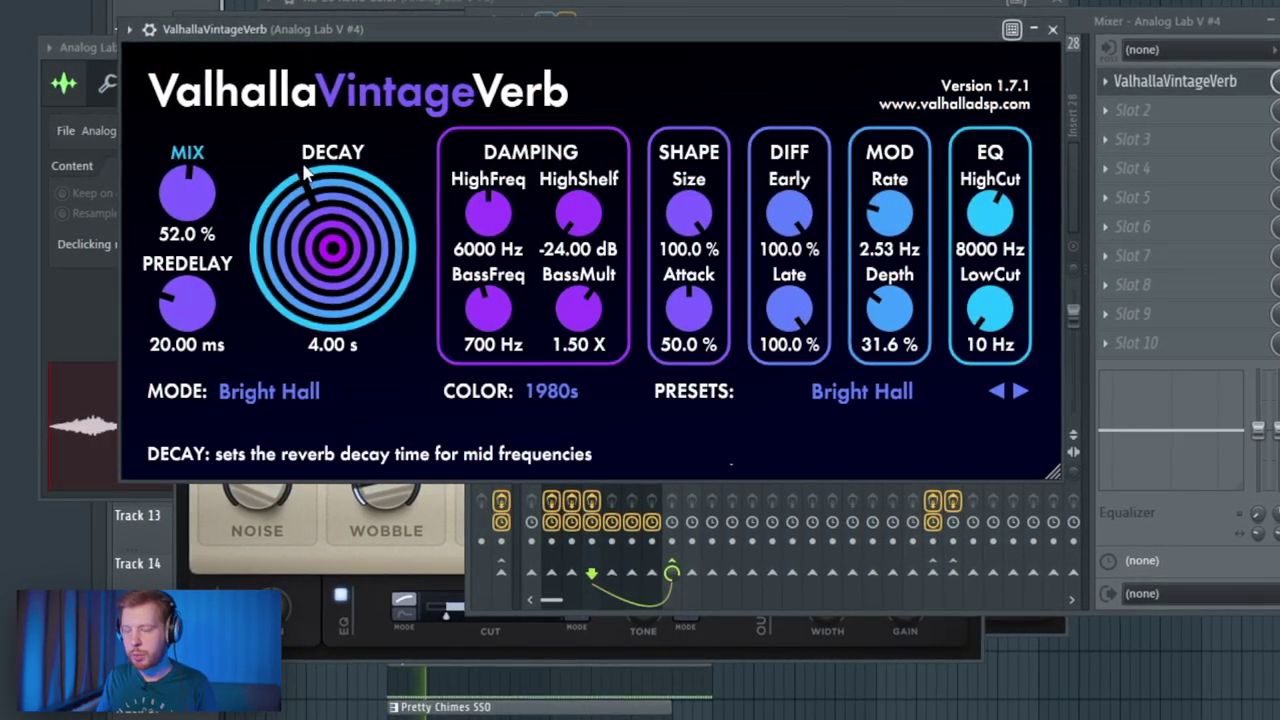
left_click(1224, 32)
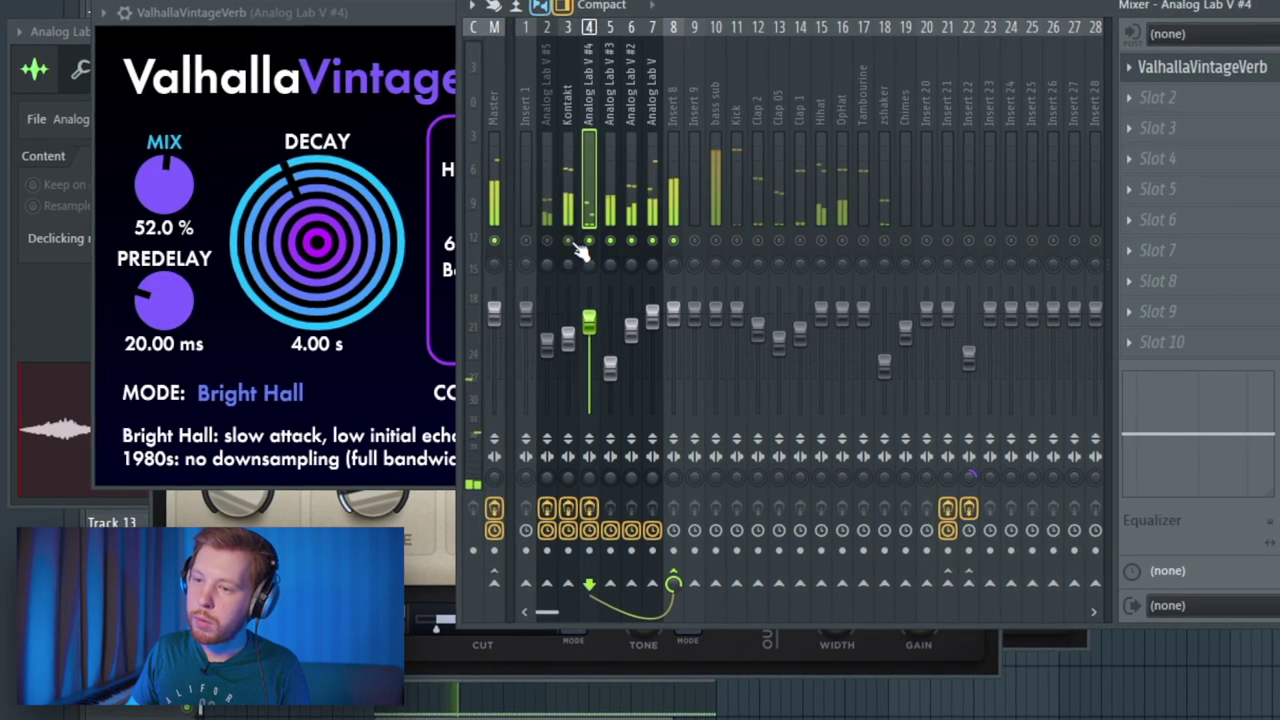
Rebalance the melody levels by slightly lowering the Kontakt track and raising the Analog Lab V #4 track
left_click(567, 343)
left_click(589, 325)
left_click(568, 345)
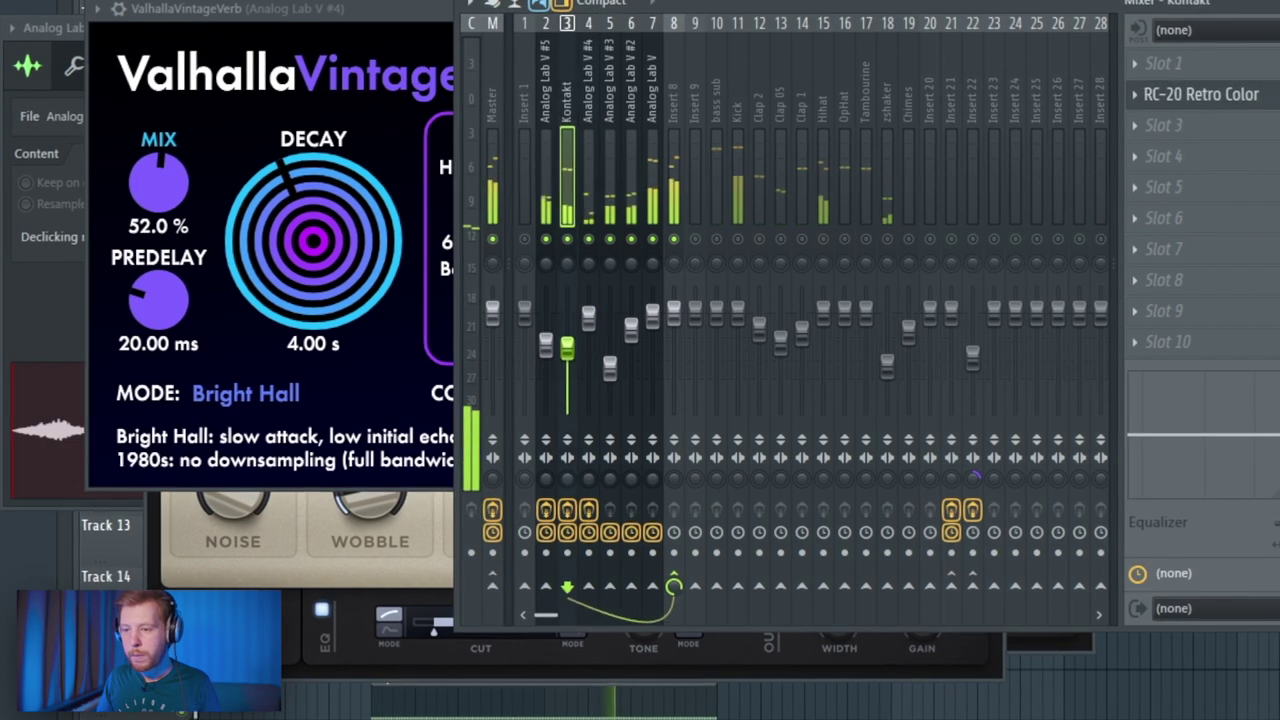
Load J37 Stereo in slot 2 of Insert 8 with the Mastering Fat Tight And Open (Stereo) preset
left_click(673, 342)
left_click(1179, 90)
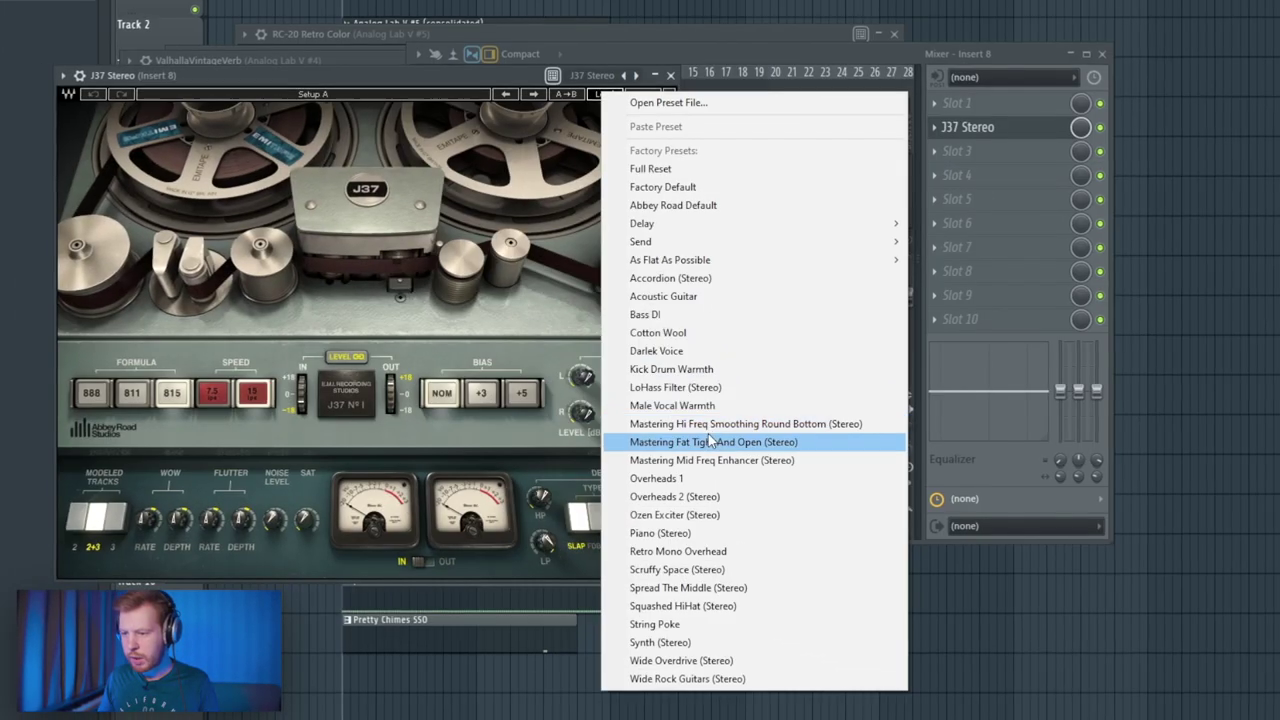
left_click(720, 440)
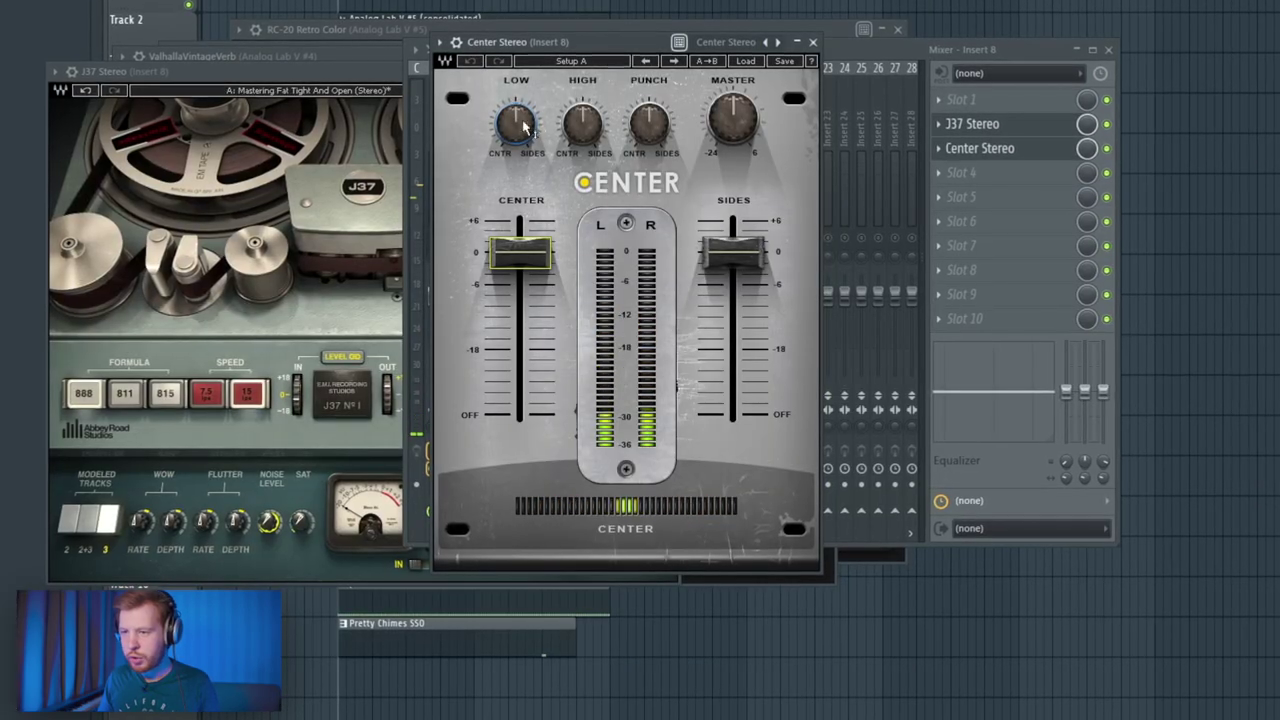
In Center Stereo on Insert 8, shift Low and Punch to the center and High to the sides, reduce Center slightly, and raise Sides
left_click_drag(523, 127, 521, 190)
left_click_drag(583, 122, 583, 66)
left_click_drag(650, 123, 654, 175)
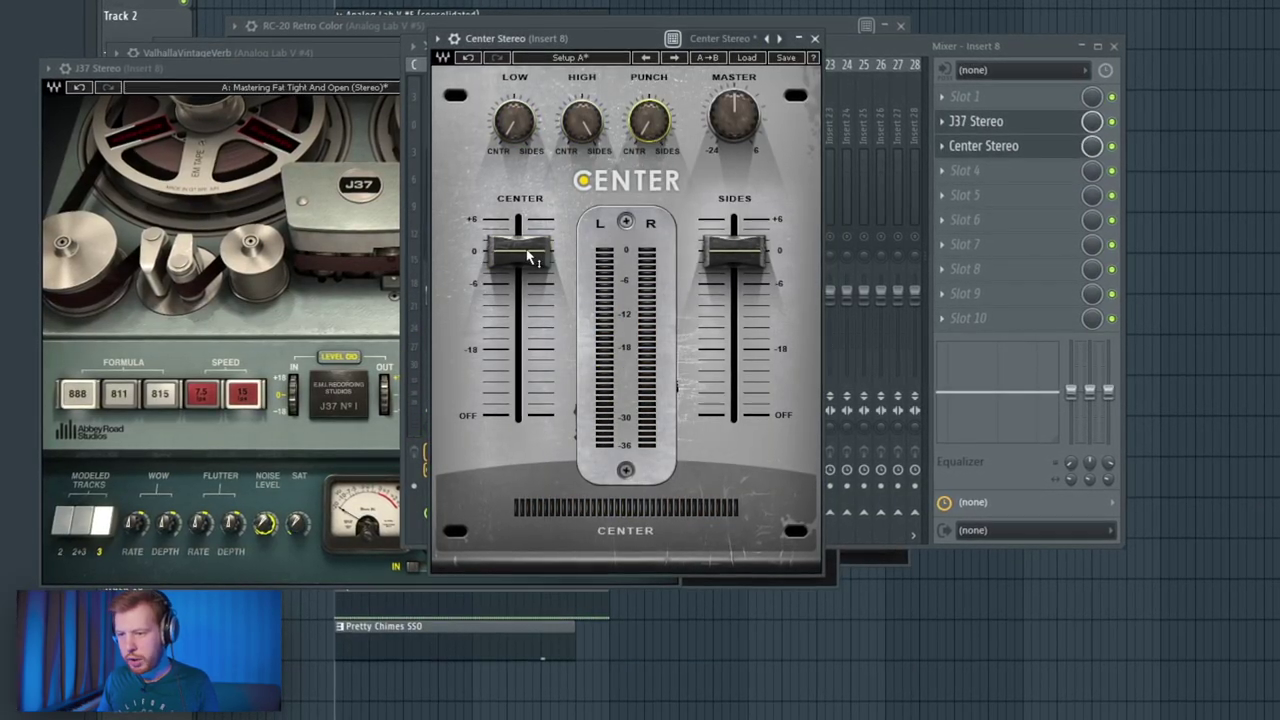
left_click_drag(528, 257, 528, 266)
left_click_drag(733, 256, 733, 248)
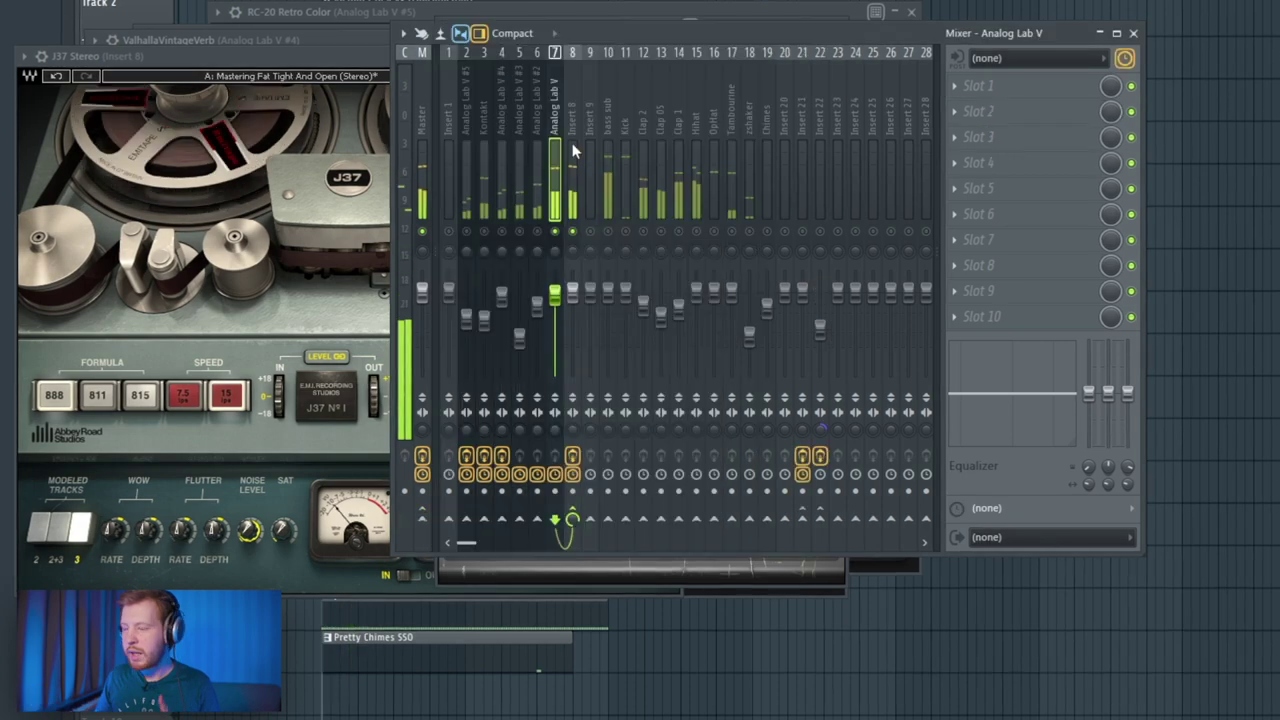
Load Ozone 8 Imager on the Analog Lab V mixer track, move its first crossover to 241 Hz, and enable Stereoize
key("space")
left_click(988, 119)
mouse_move(985, 134)
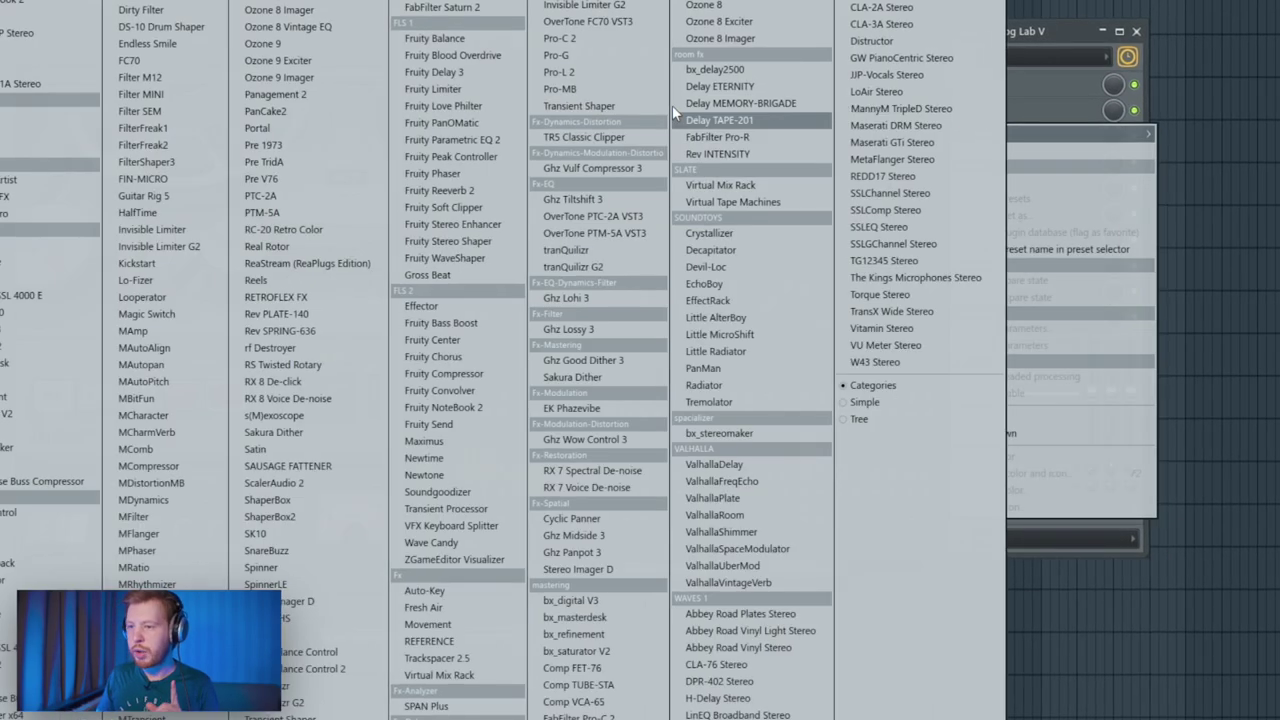
left_click(720, 38)
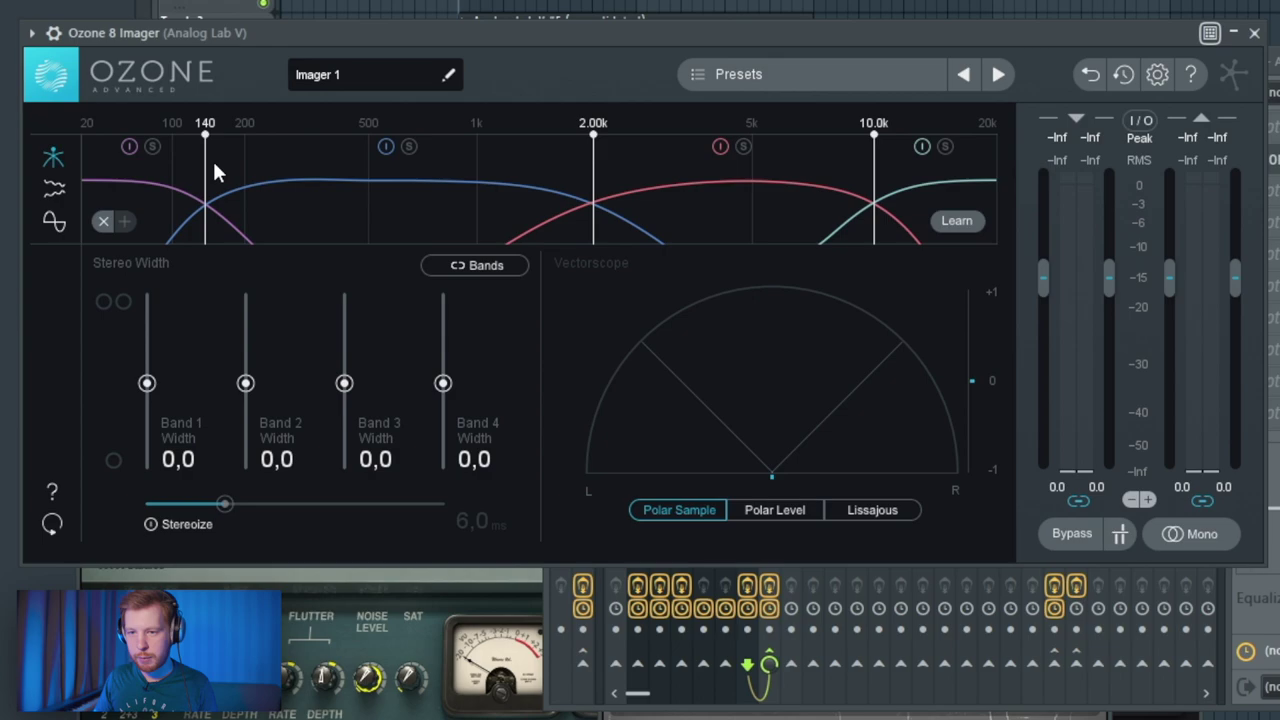
left_click_drag(213, 170, 266, 171)
left_click(187, 531)
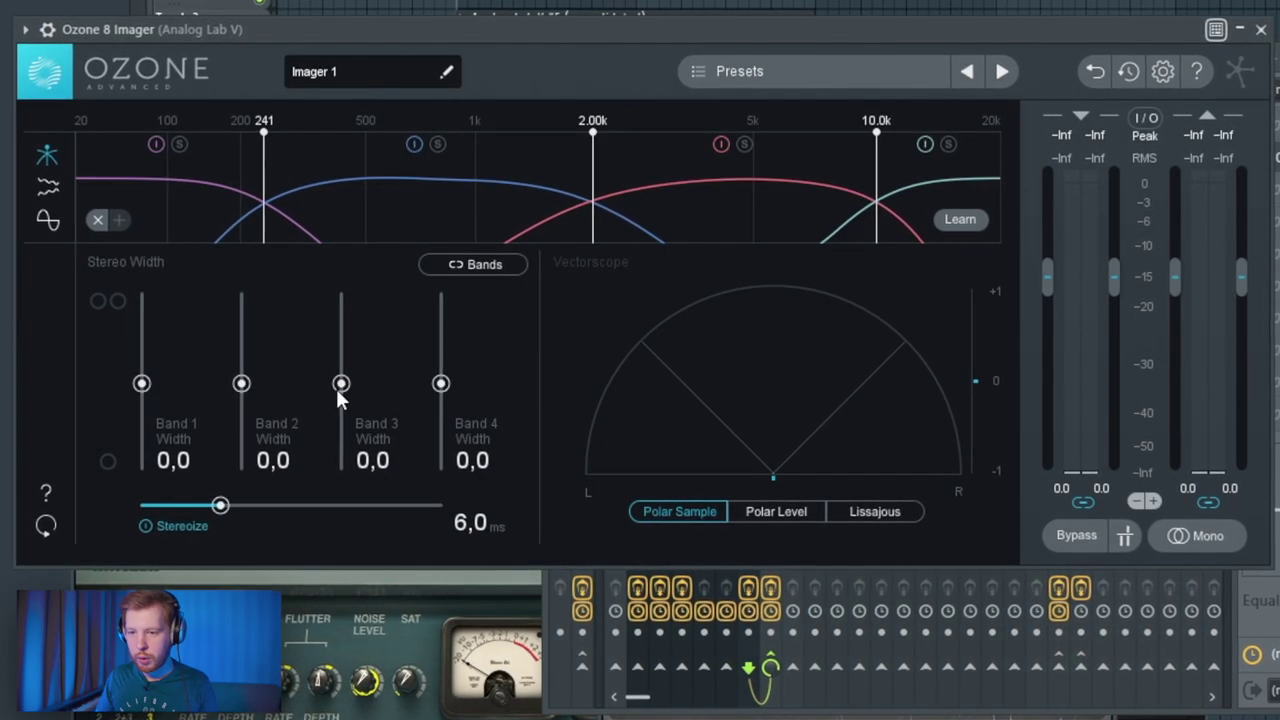
Widen Band 2 and Band 3 in the Imager, giving Band 3 the greater stereo width
left_click_drag(340, 385, 341, 360)
left_click_drag(242, 385, 244, 366)
left_click_drag(338, 362, 326, 352)
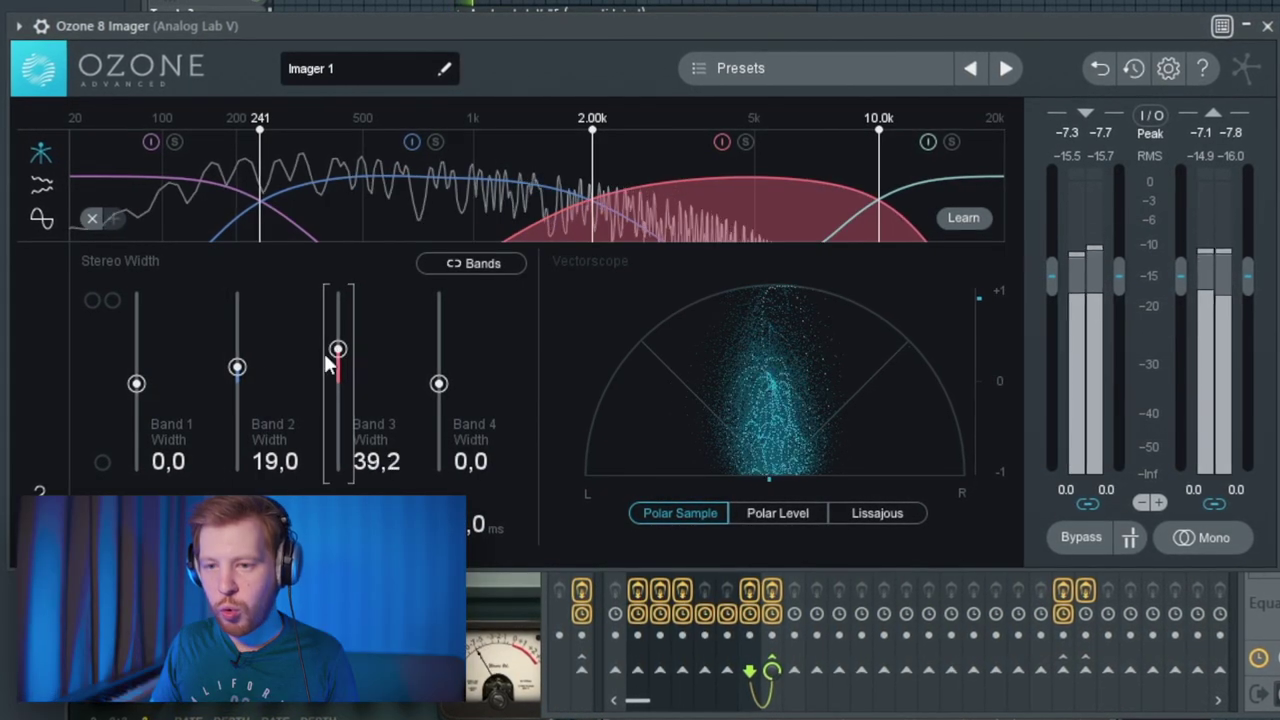
left_click_drag(238, 368, 237, 360)
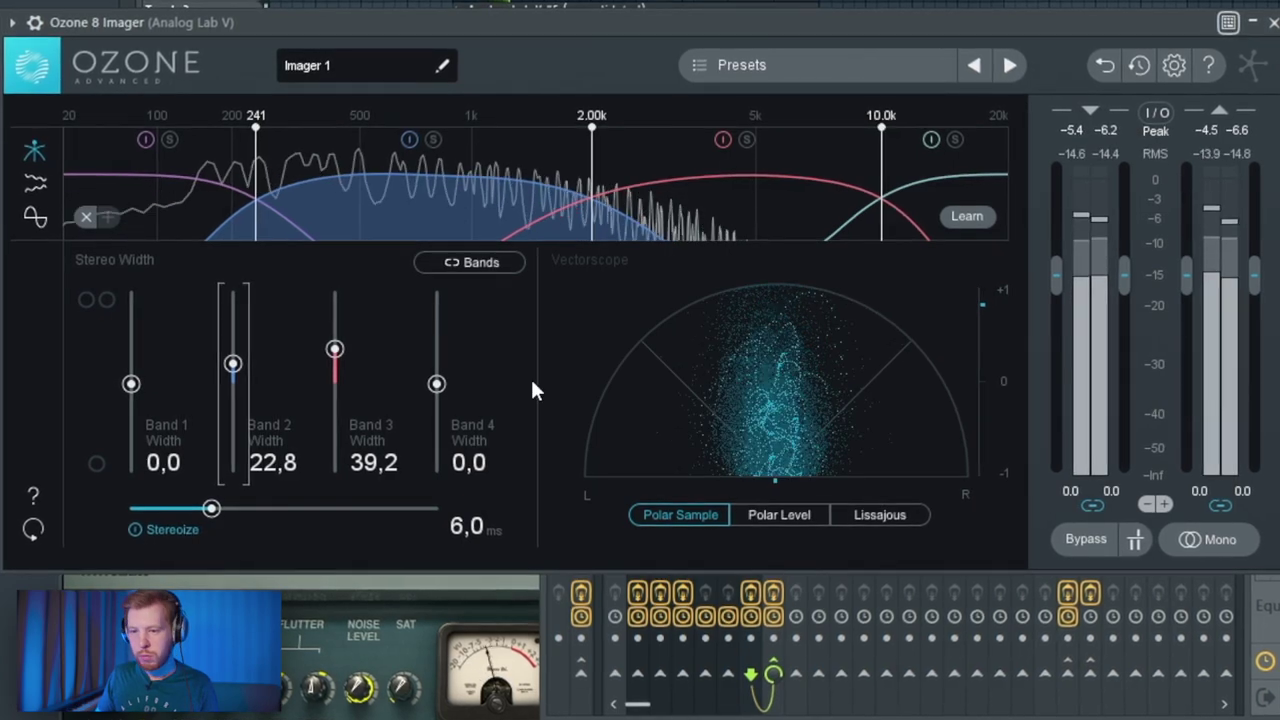
left_click_drag(336, 350, 336, 342)
left_click_drag(231, 367, 231, 361)
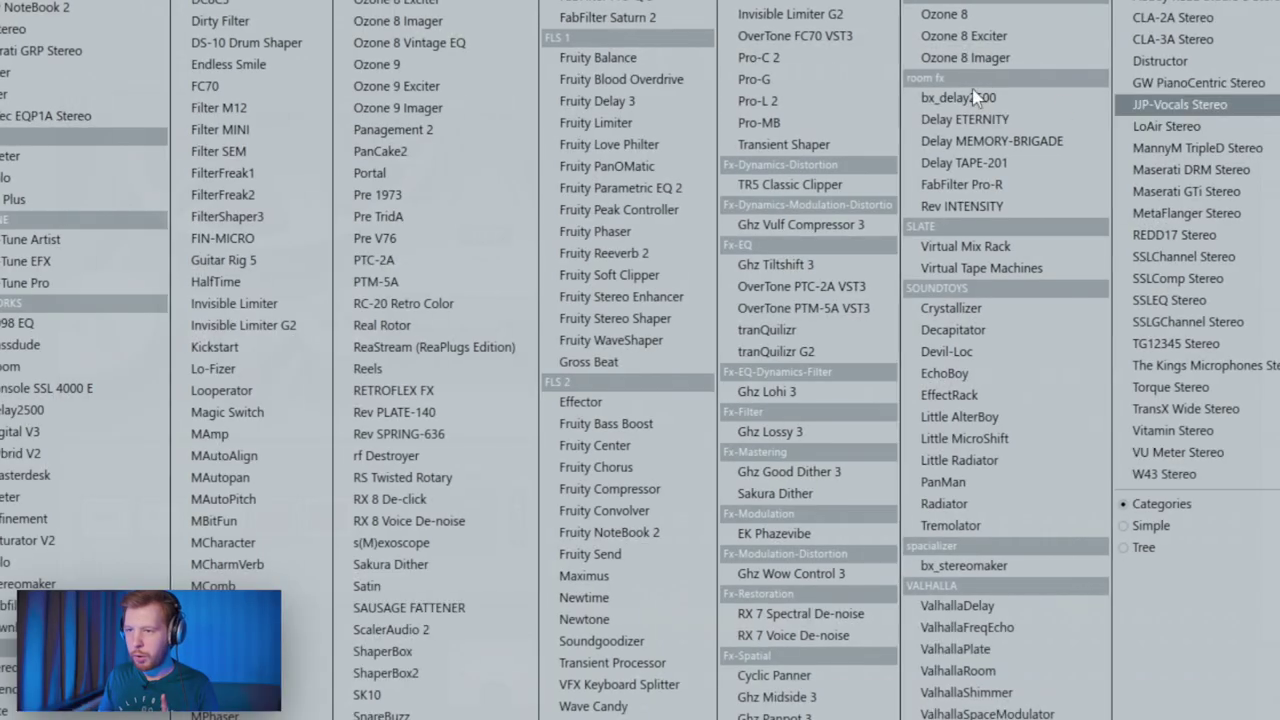
Load FabFilter Saturn 2 ahead of the Imager on the Analog Lab V track and split it into two bands at 1725.5 Hz
left_click(666, 16)
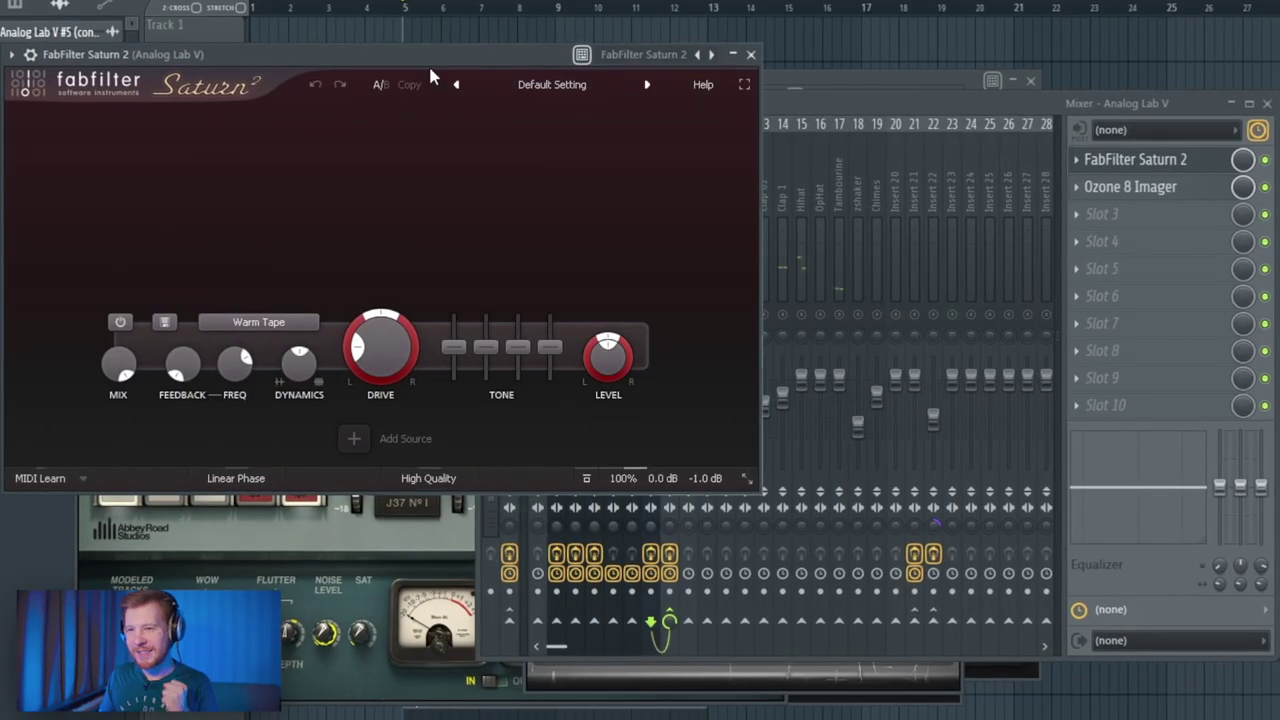
left_click_drag(430, 66, 452, 68)
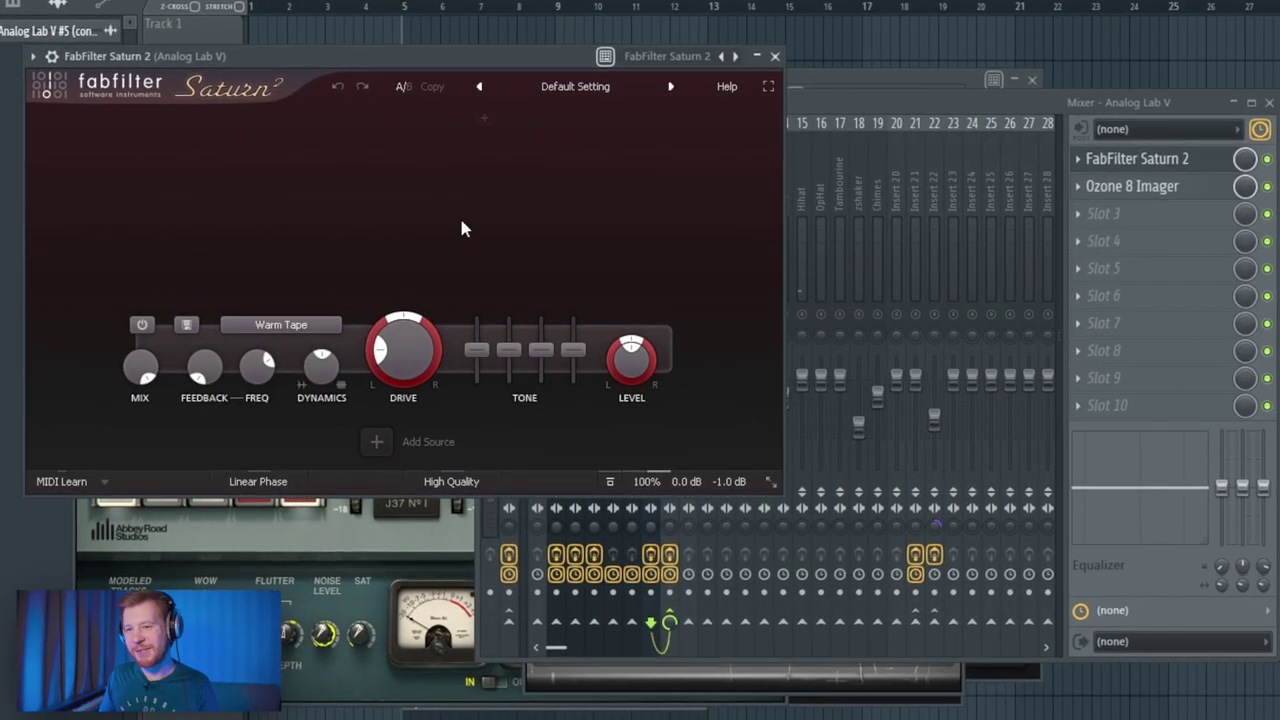
left_click(502, 121)
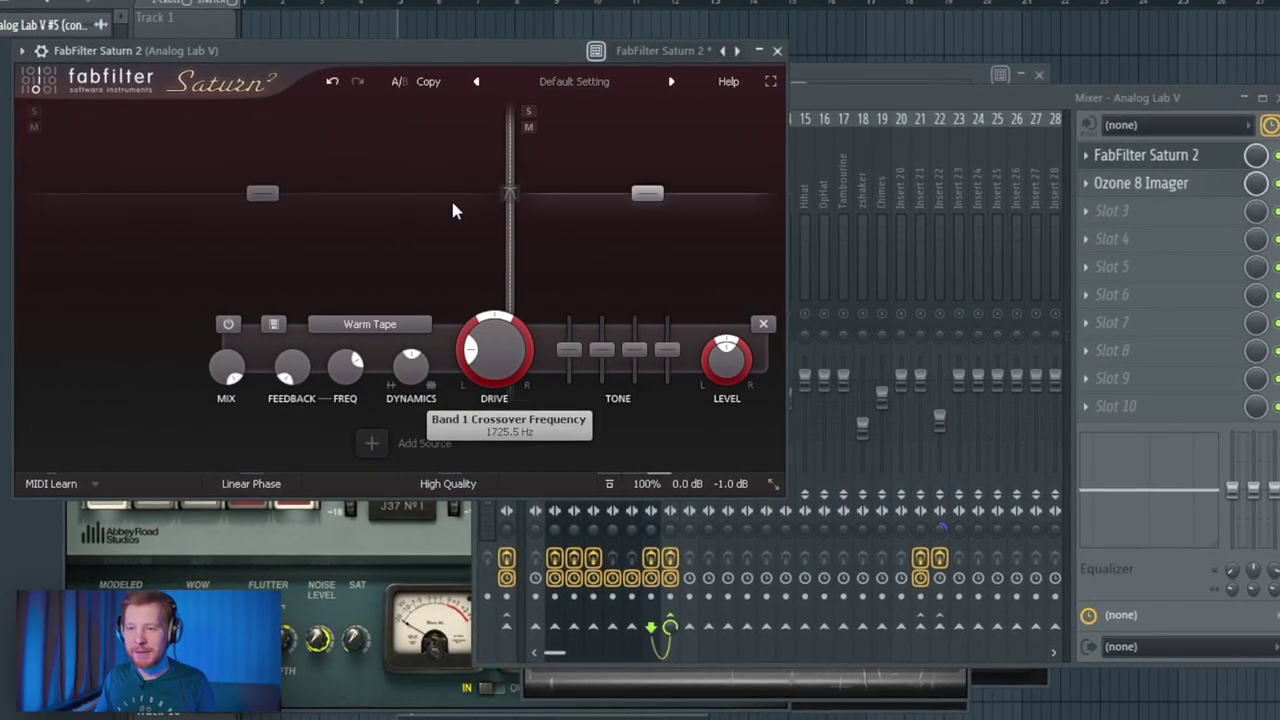
Set Saturn 2's upper band to Clean Tube saturation and raise its Drive
left_click(370, 324)
mouse_move(345, 346)
left_click(495, 369)
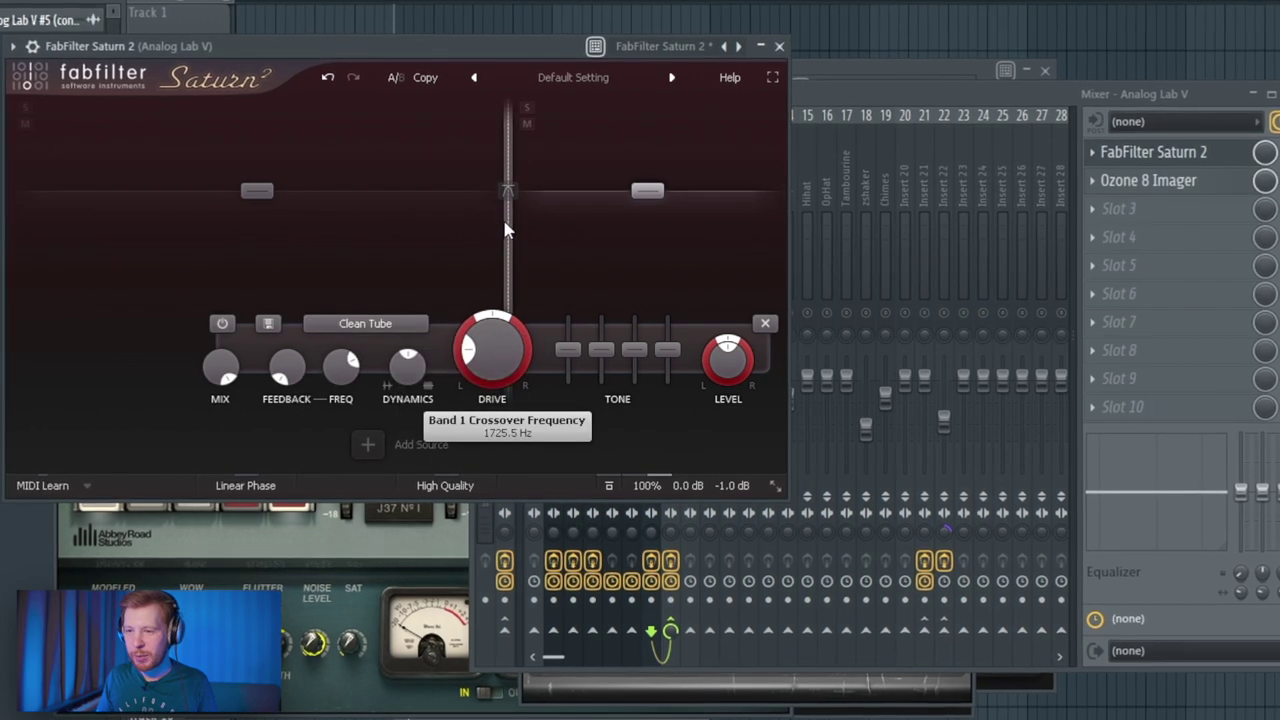
left_click_drag(486, 362, 482, 346)
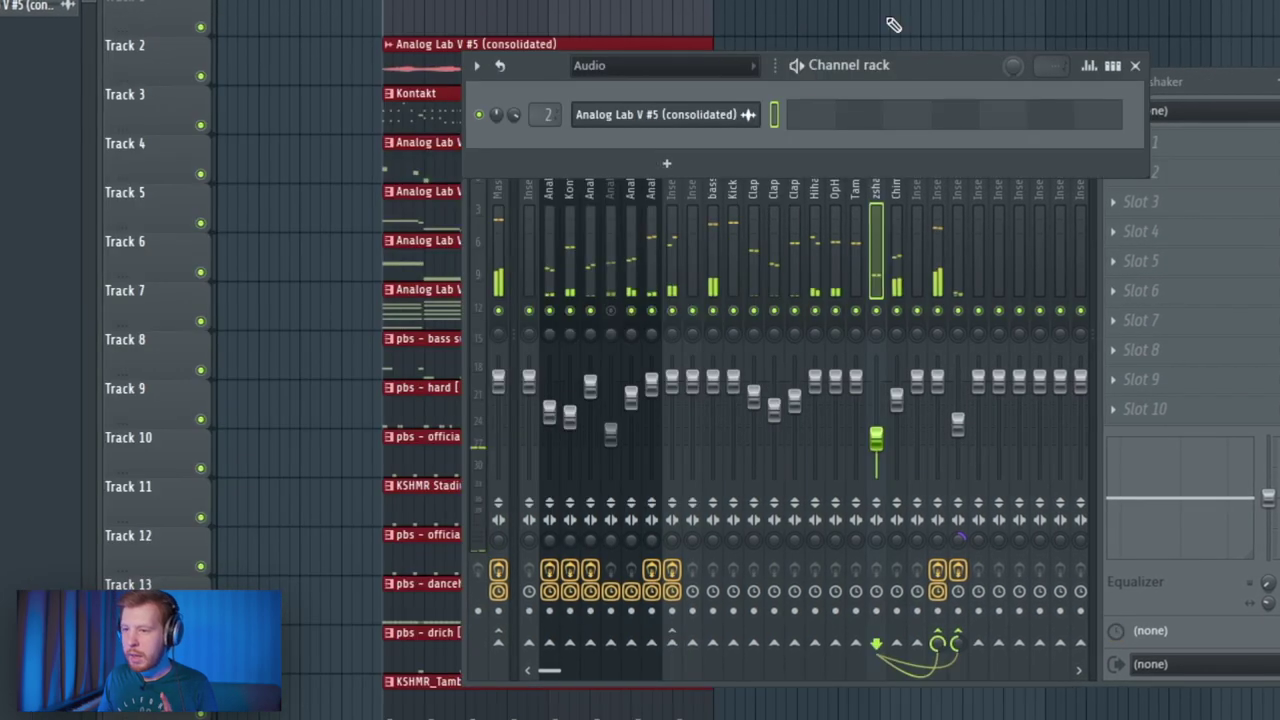
Switch the channel rack filter to Unsorted and return to the mixer
left_click(655, 65)
left_click(658, 131)
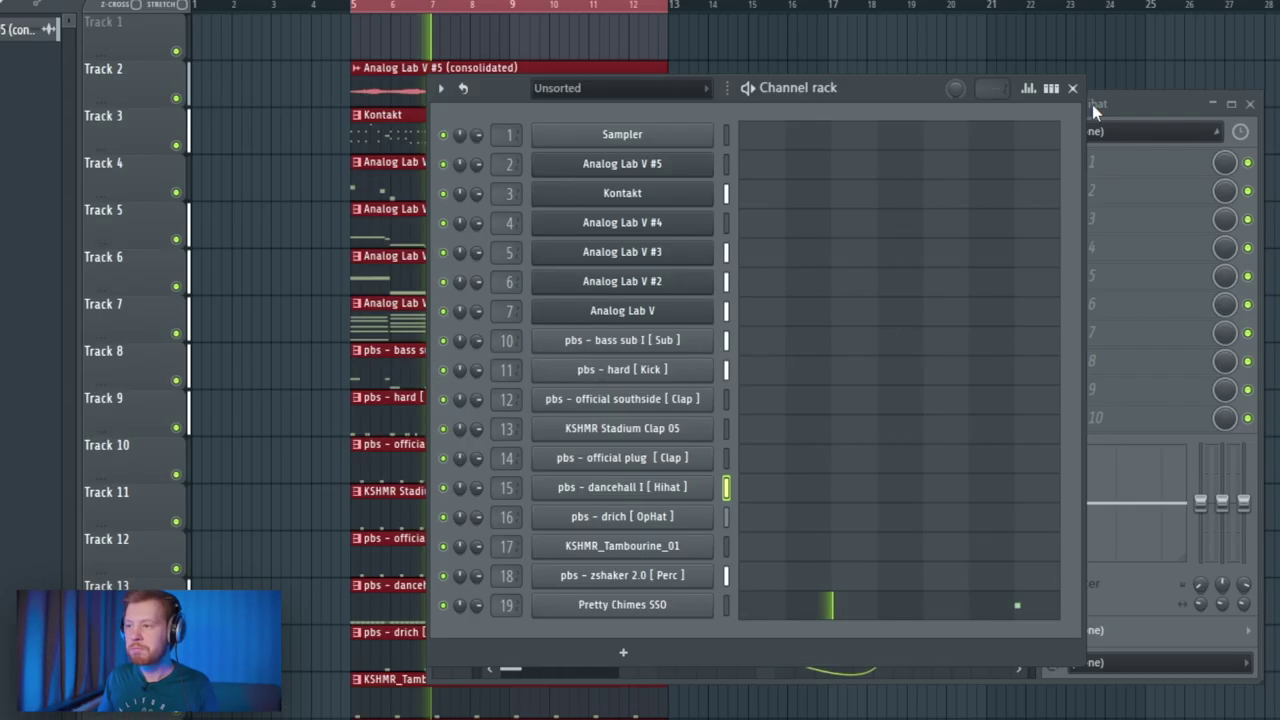
left_click(1092, 104)
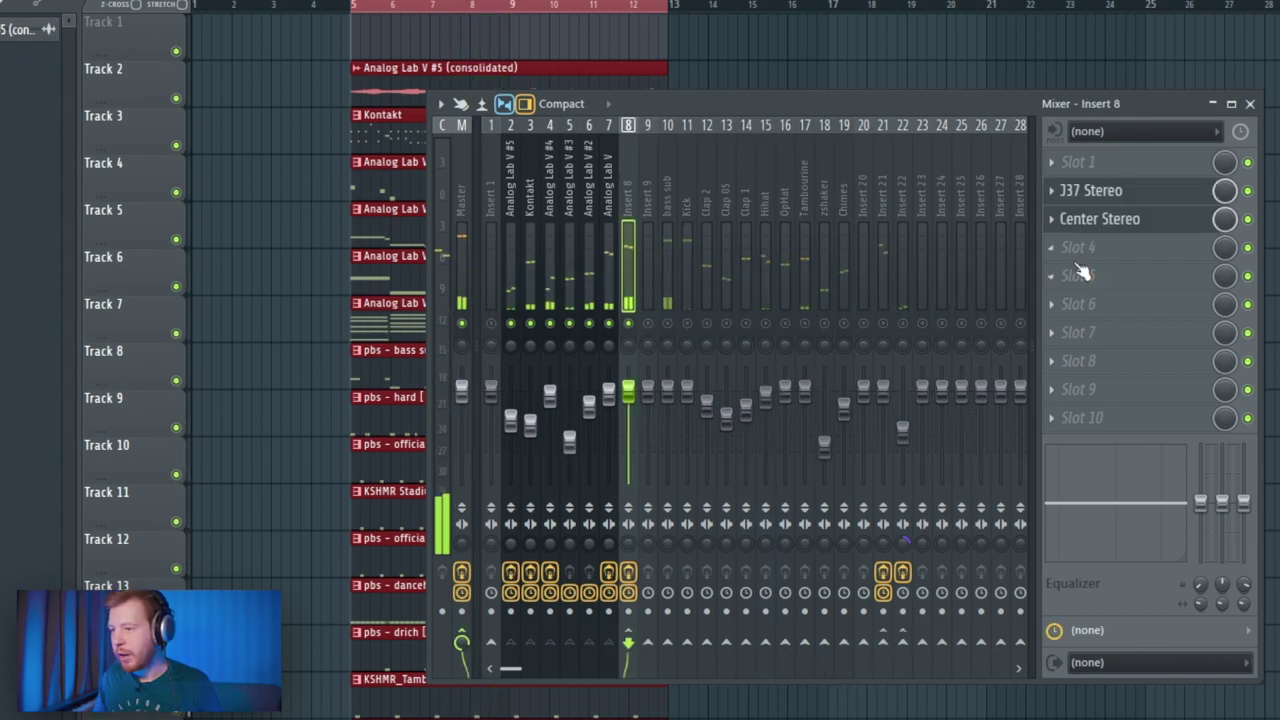
Load FabFilter Pro-Q 3 in slot 4 of Insert 8 and start playback to view the melody spectrum
left_click(1072, 252)
mouse_move(1082, 273)
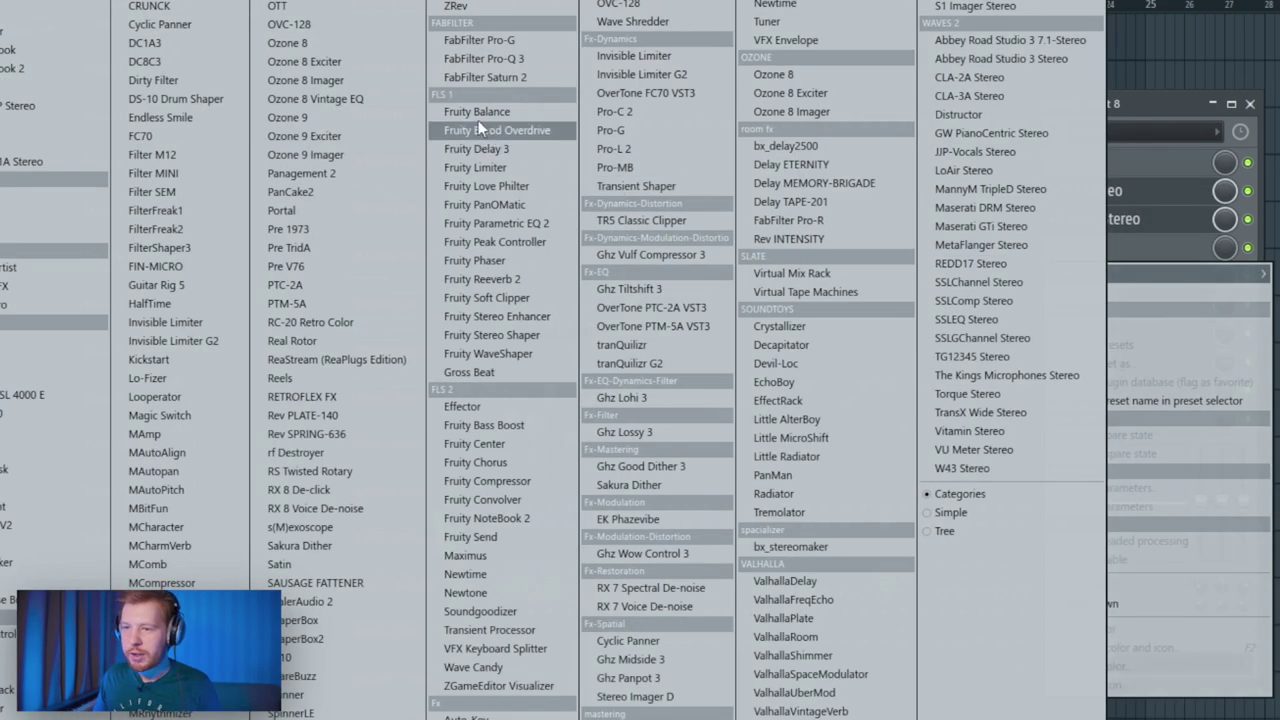
left_click(501, 58)
left_click_drag(405, 182, 510, 142)
key("space")
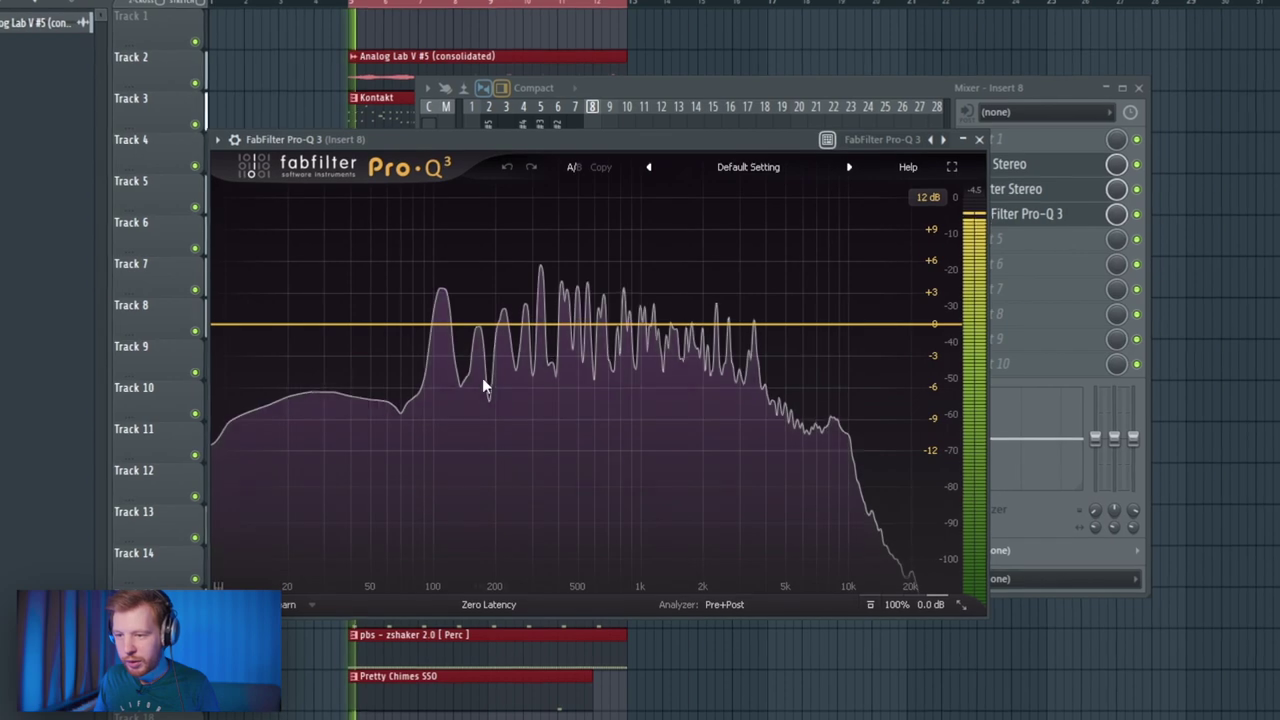
In Pro-Q 3, add a 12 dB/oct low cut and two gentle bell cuts, one of 0.90 dB at 338.28 Hz
left_click(231, 323)
left_click_drag(242, 321, 328, 312)
left_click_drag(231, 324, 324, 321)
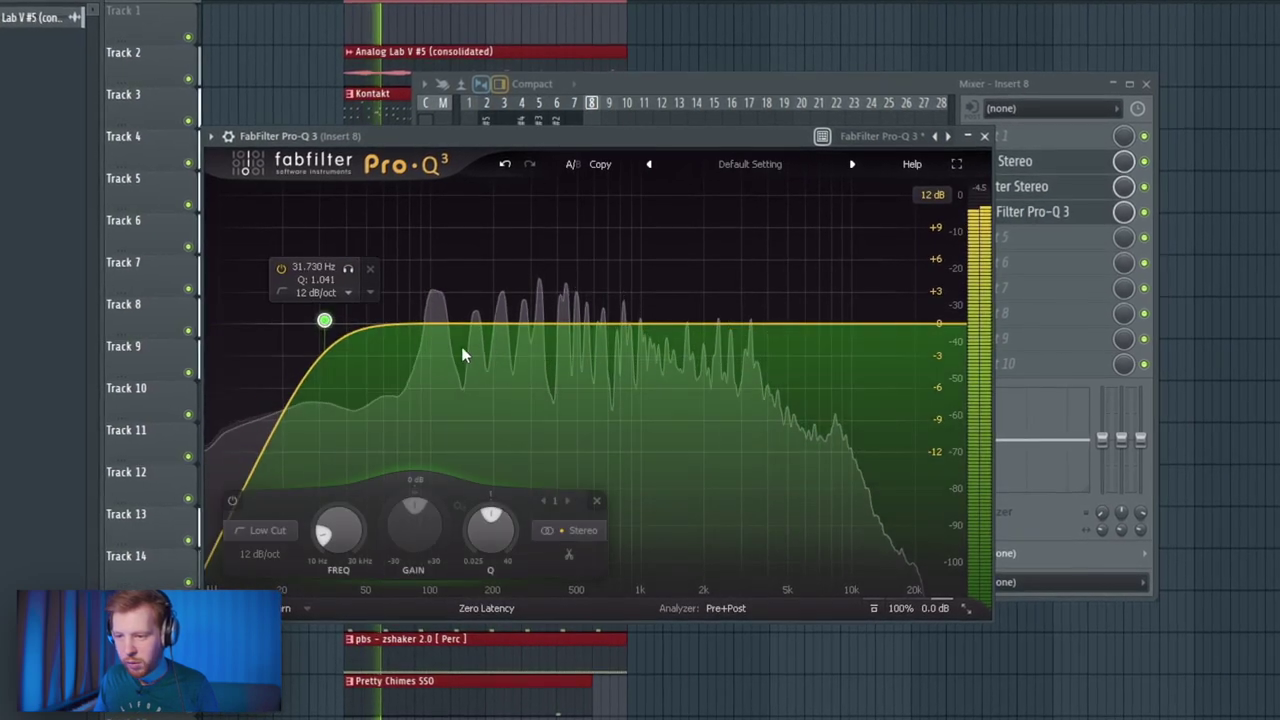
left_click(462, 347)
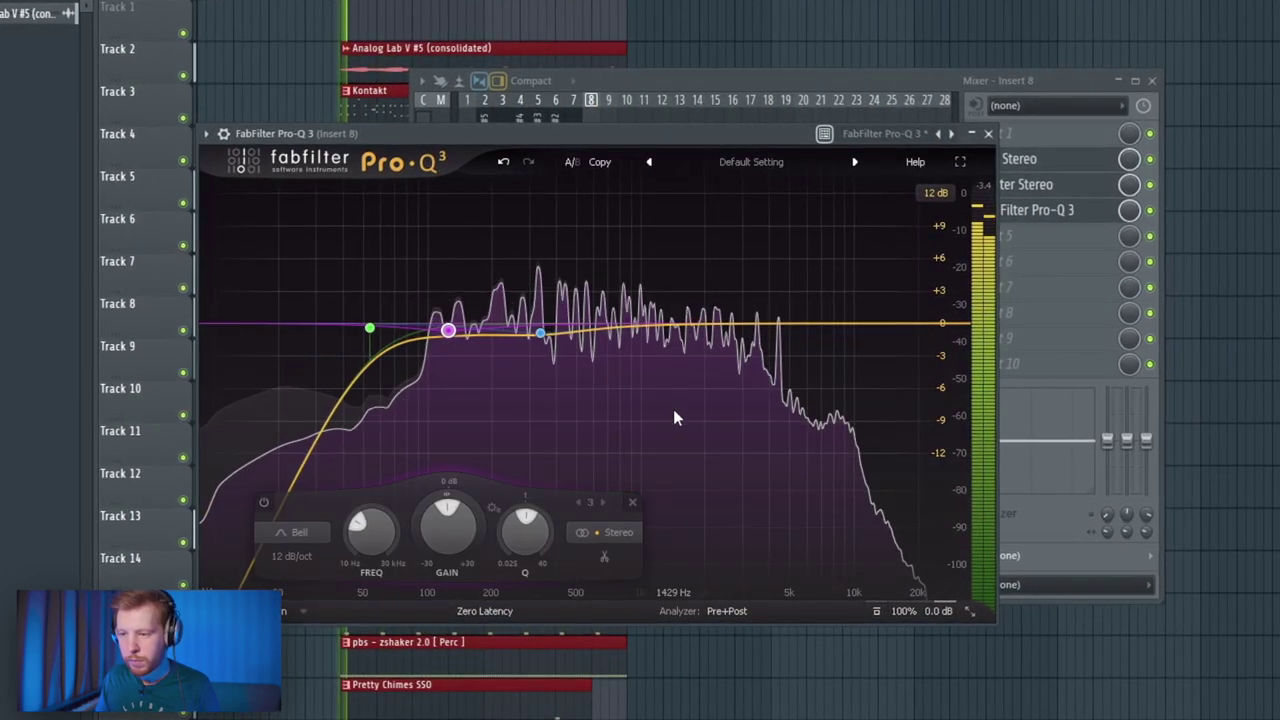
mouse_move(540, 334)
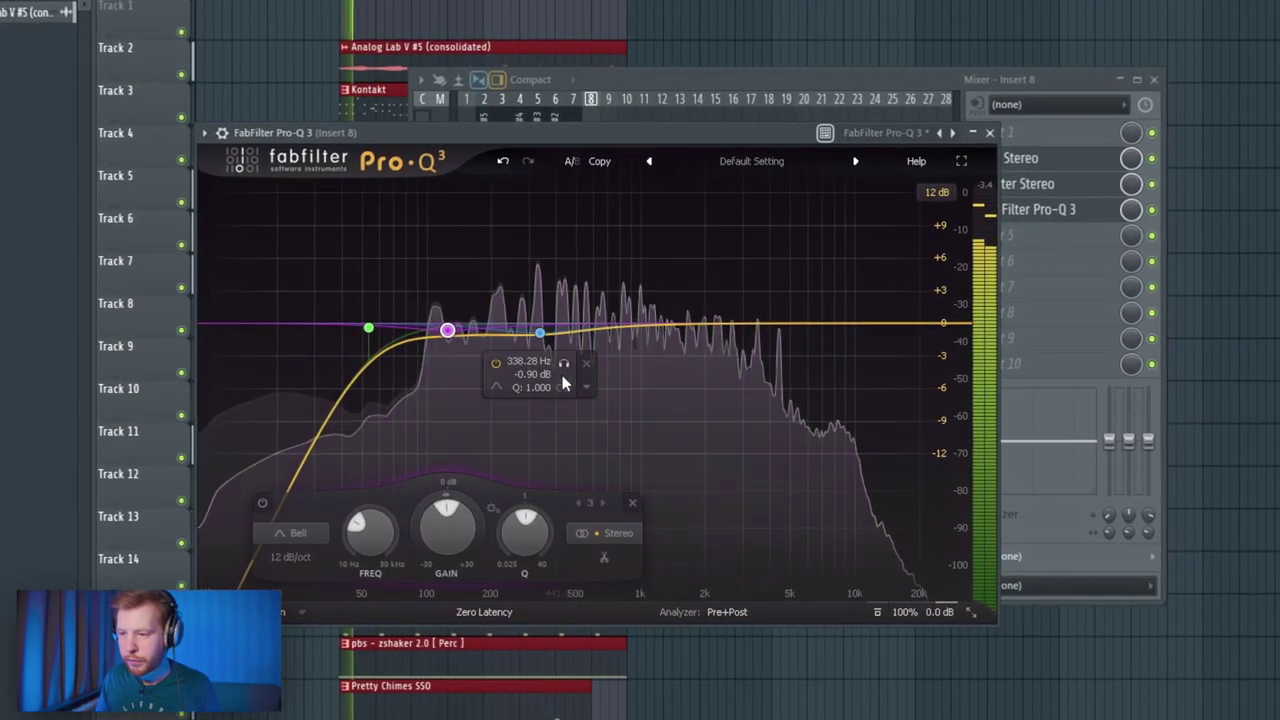
left_click(565, 365)
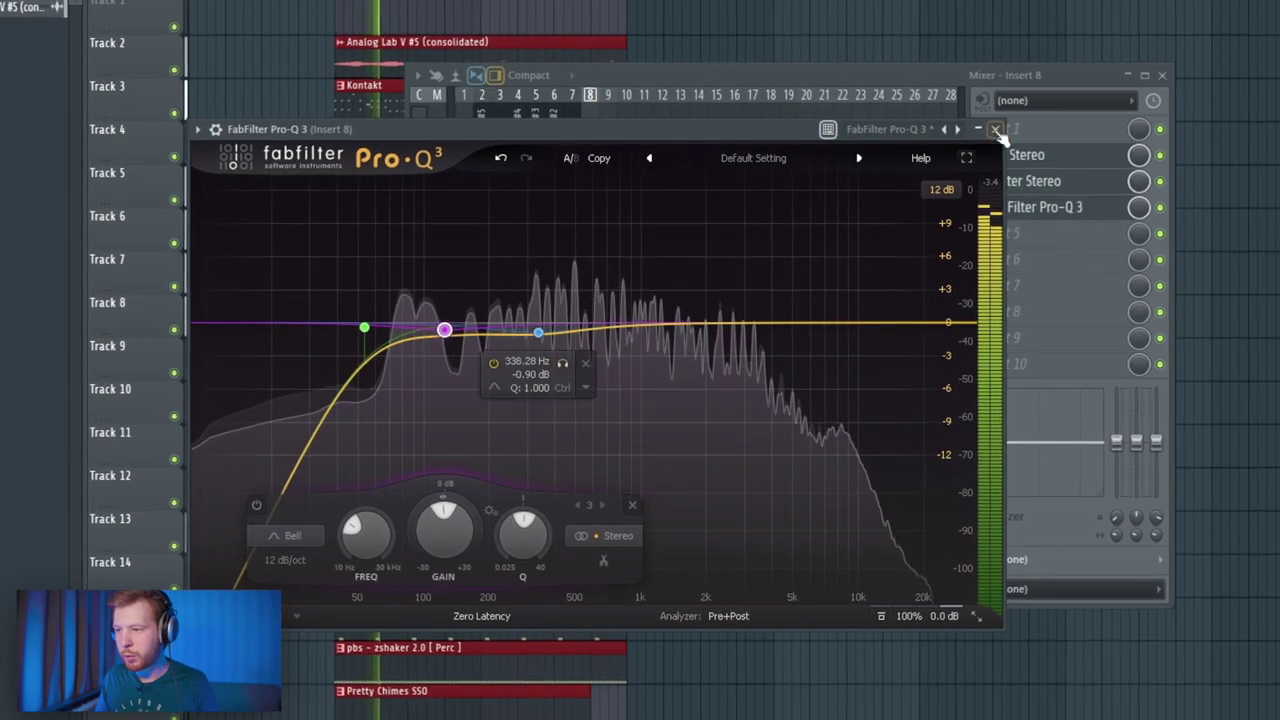
left_click(992, 131)
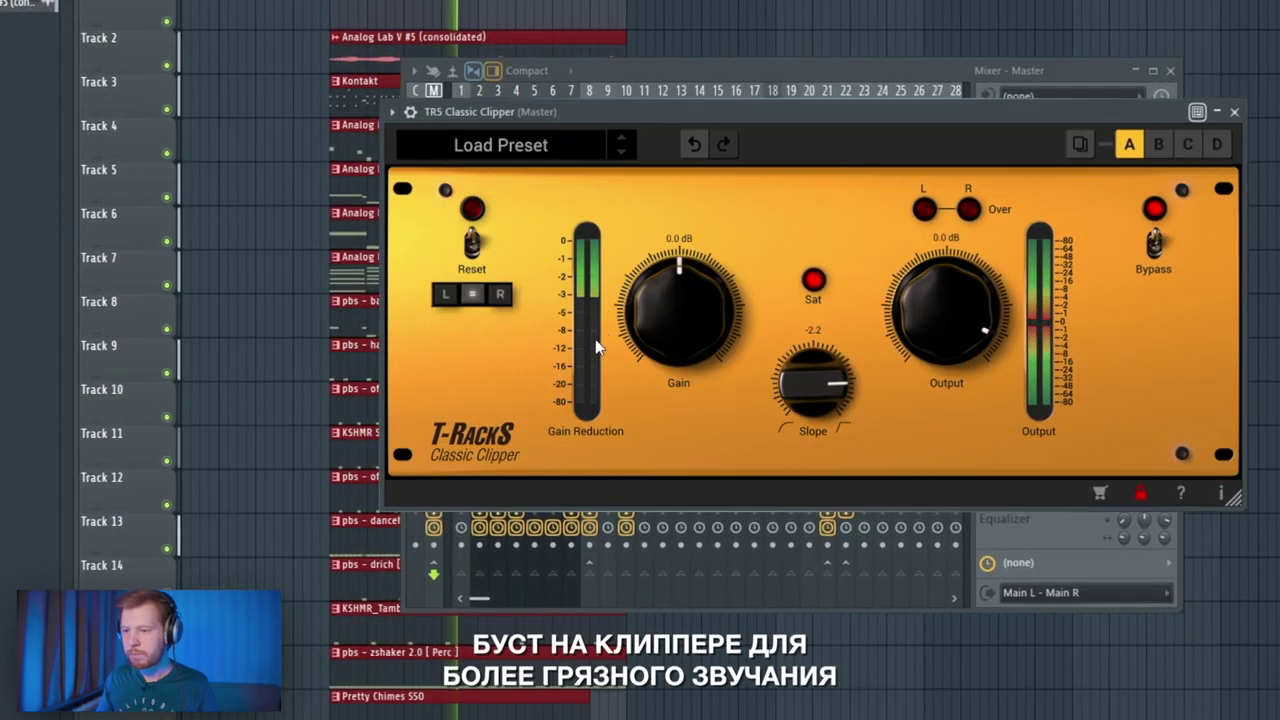
Boost the gain slightly in TR5 Classic Clipper on the Master track for a dirtier sound
left_click_drag(658, 304, 658, 296)
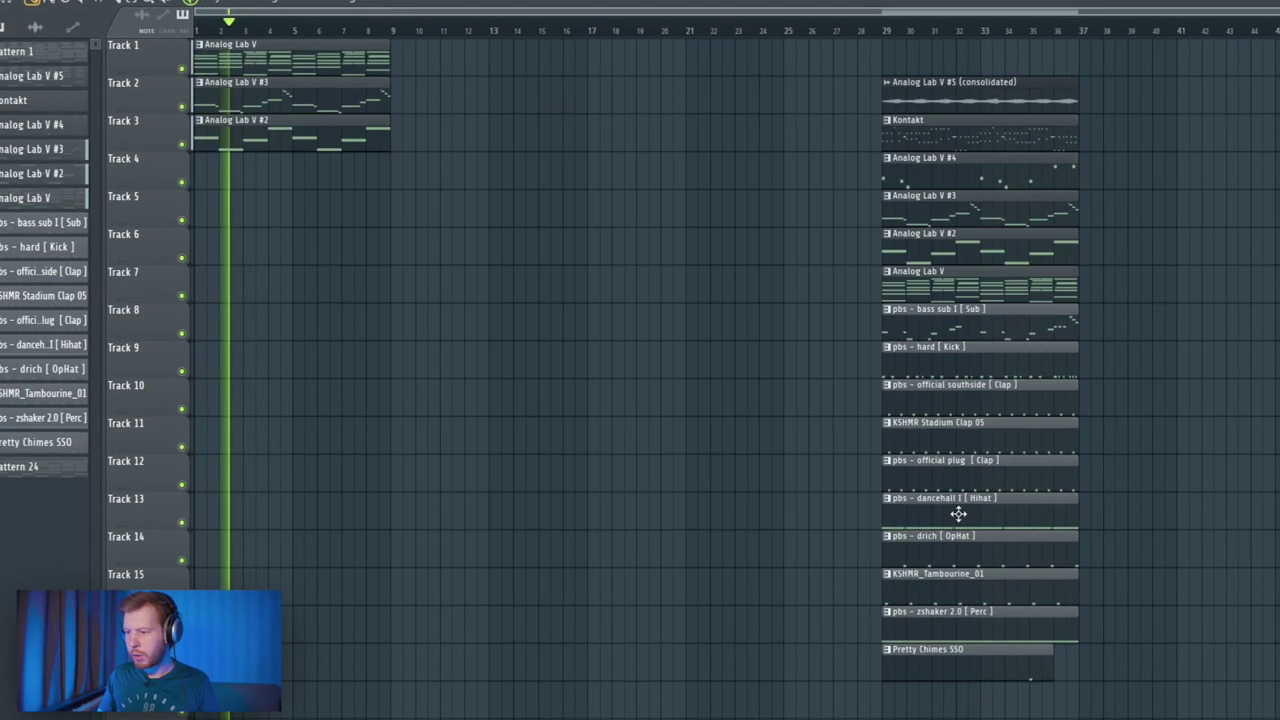
Fill out the intro with copied clips: dancehall hihat from bar 7, zshaker from bar 5, Pretty Chimes, and a bass sub lead-in at bar 8
left_click_drag(957, 514, 349, 509)
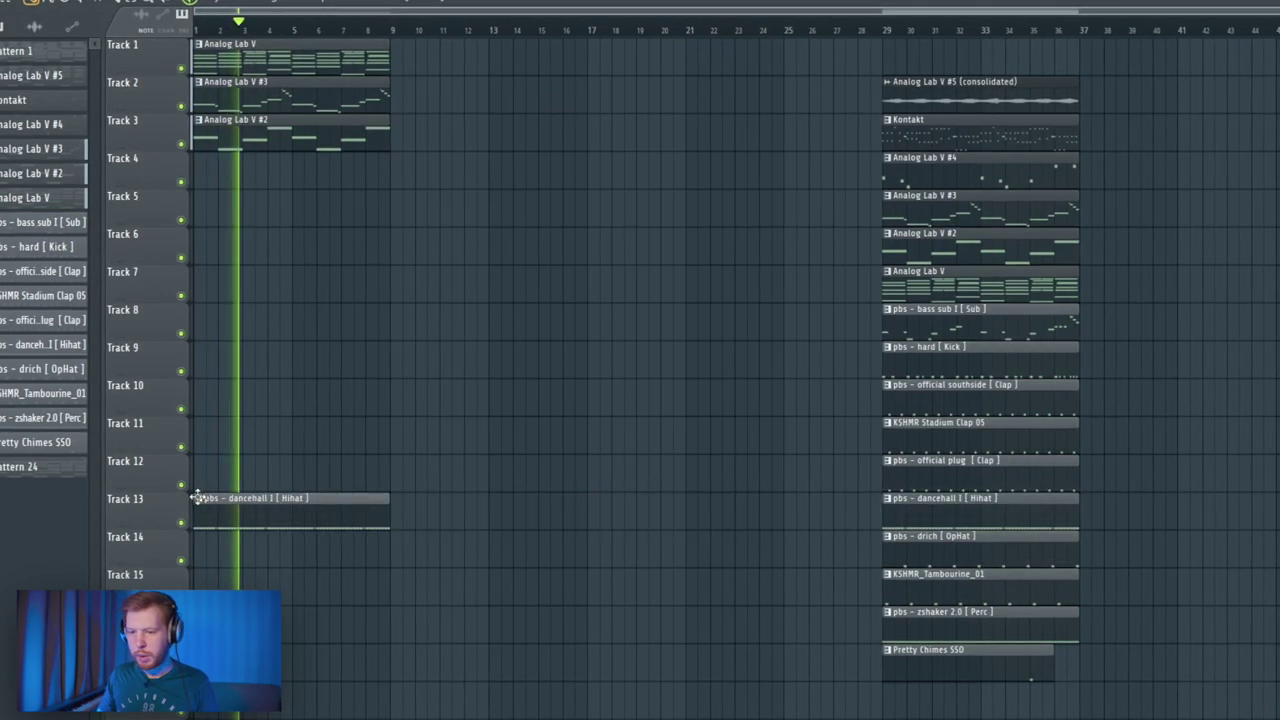
left_click_drag(196, 527, 332, 527)
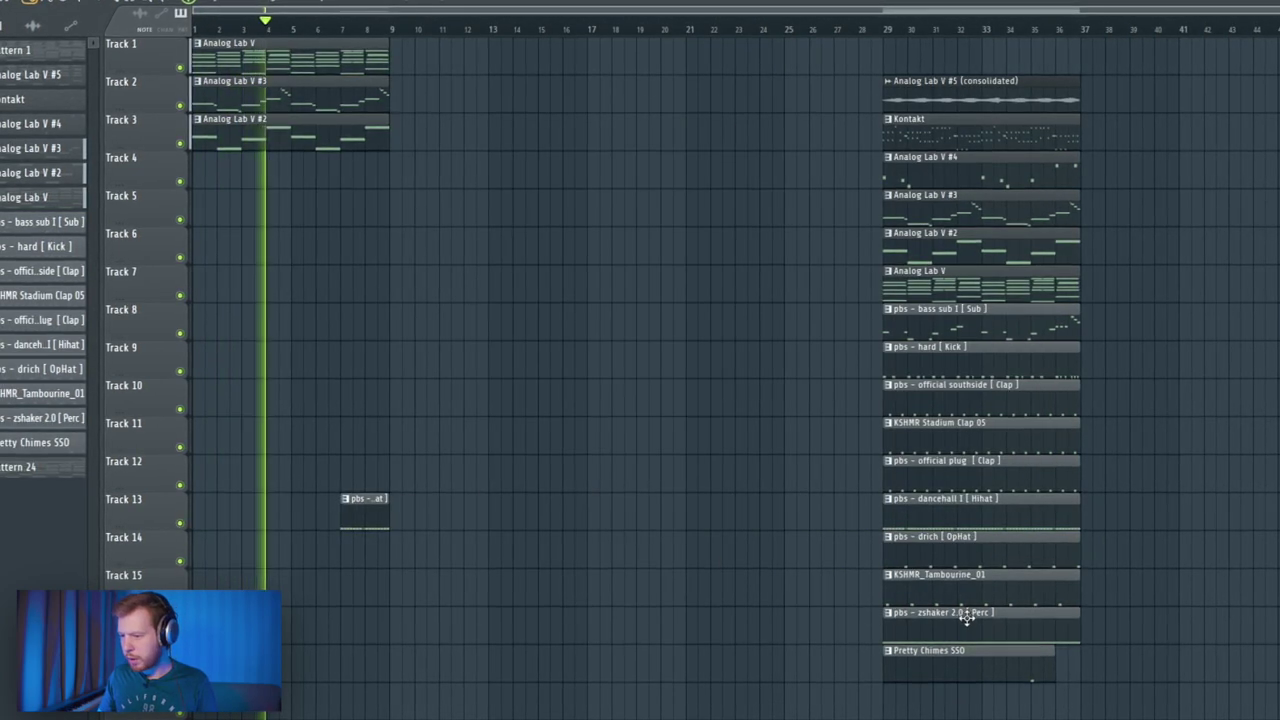
left_click_drag(966, 617, 277, 617)
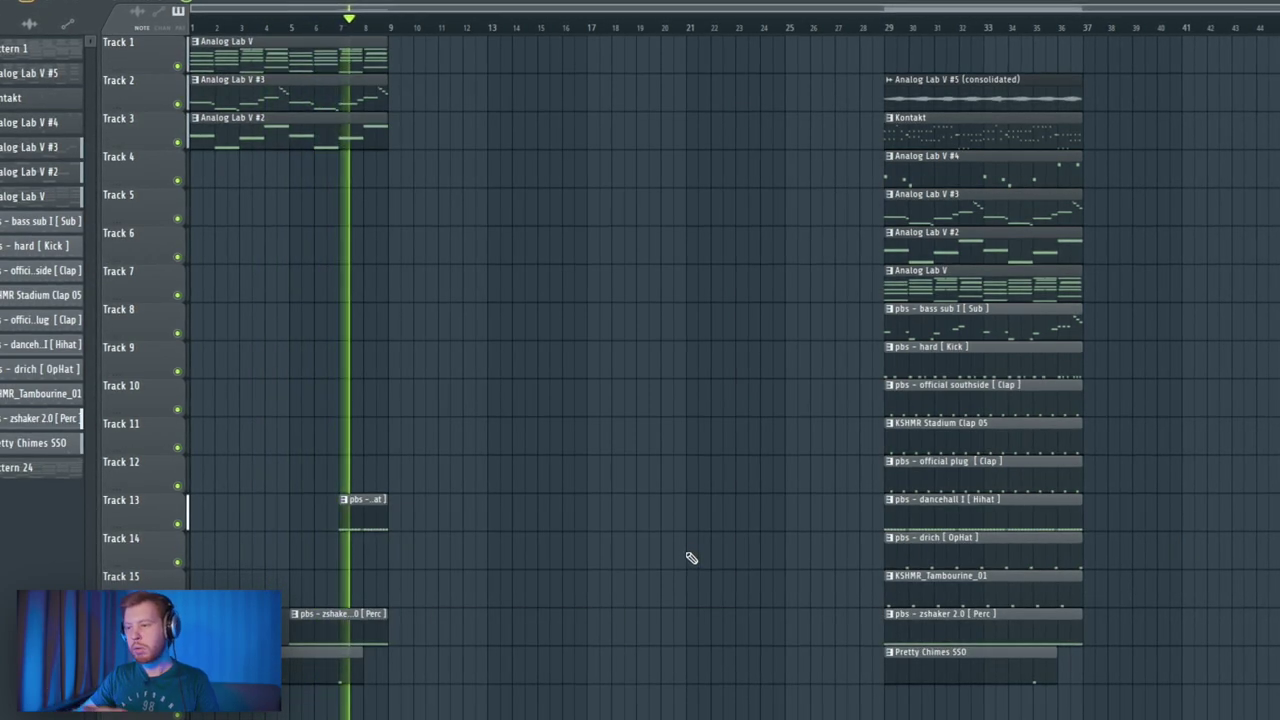
left_click_drag(994, 328, 798, 333)
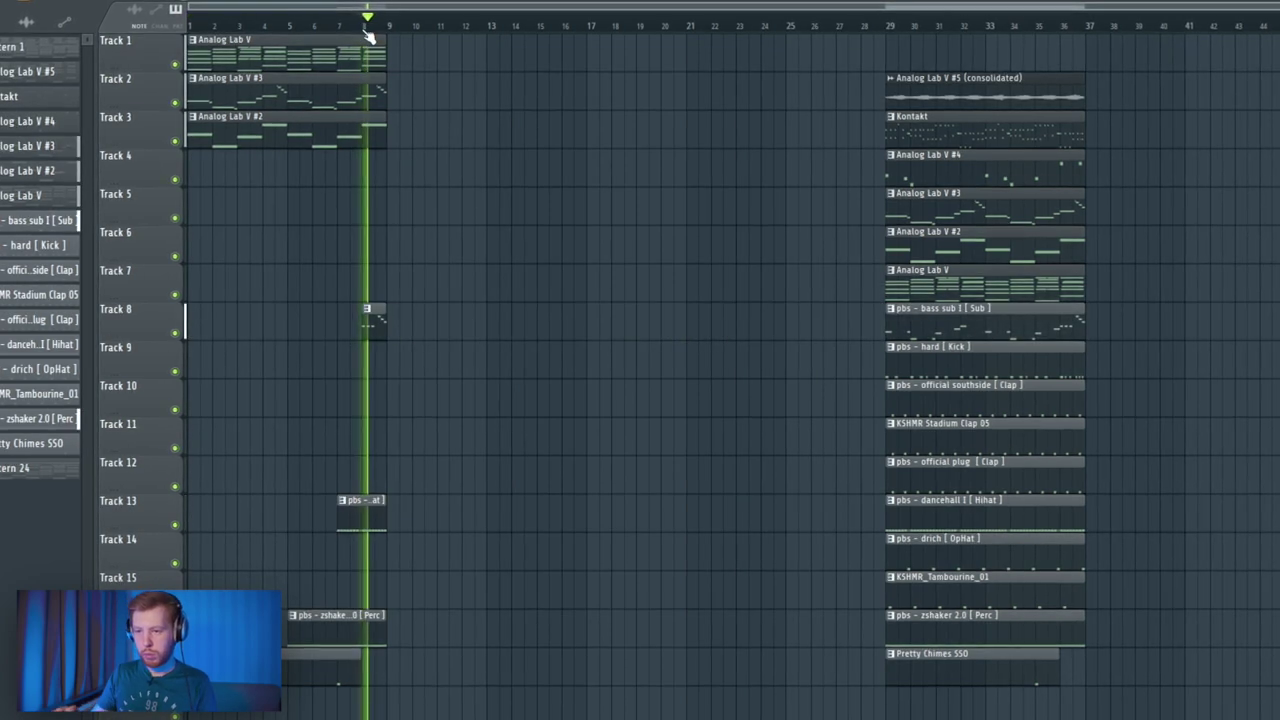
Build a section from bar 9 with copies of Analog Lab V, Analog Lab V #2, Analog Lab V #4, and the bass sub and drum clips
key("space")
key("ctrl+b")
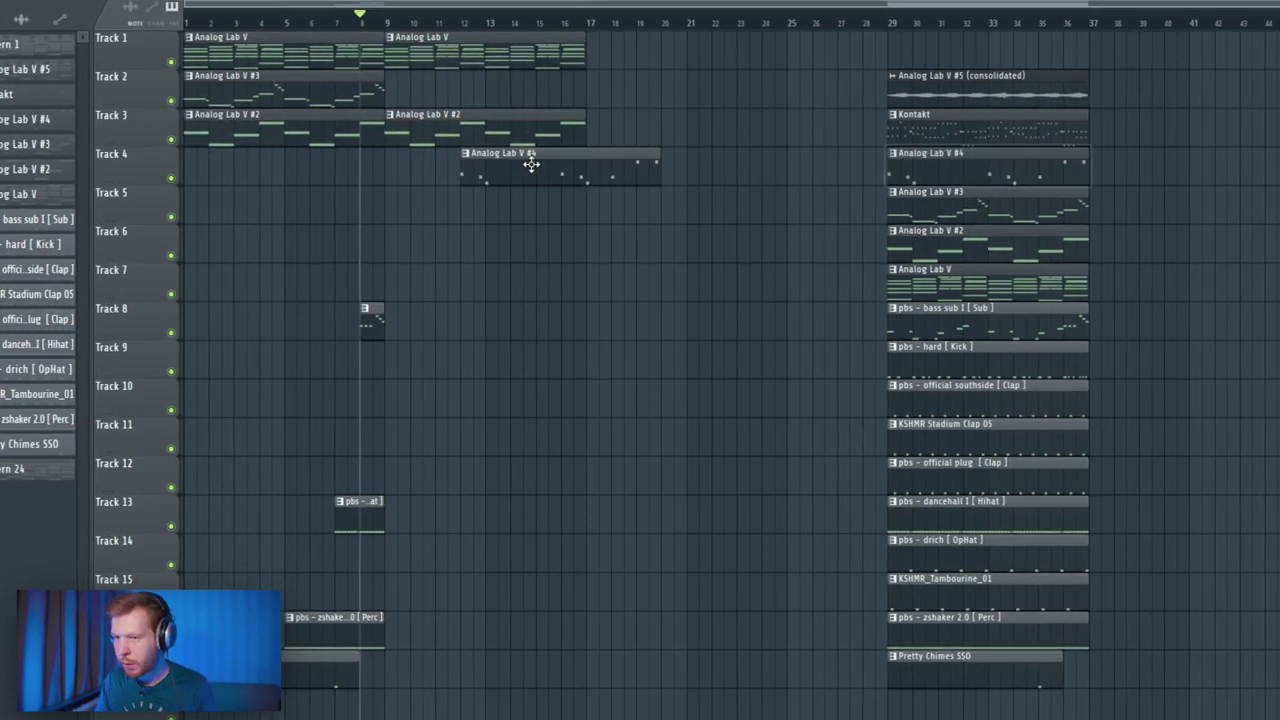
key("ctrl+v")
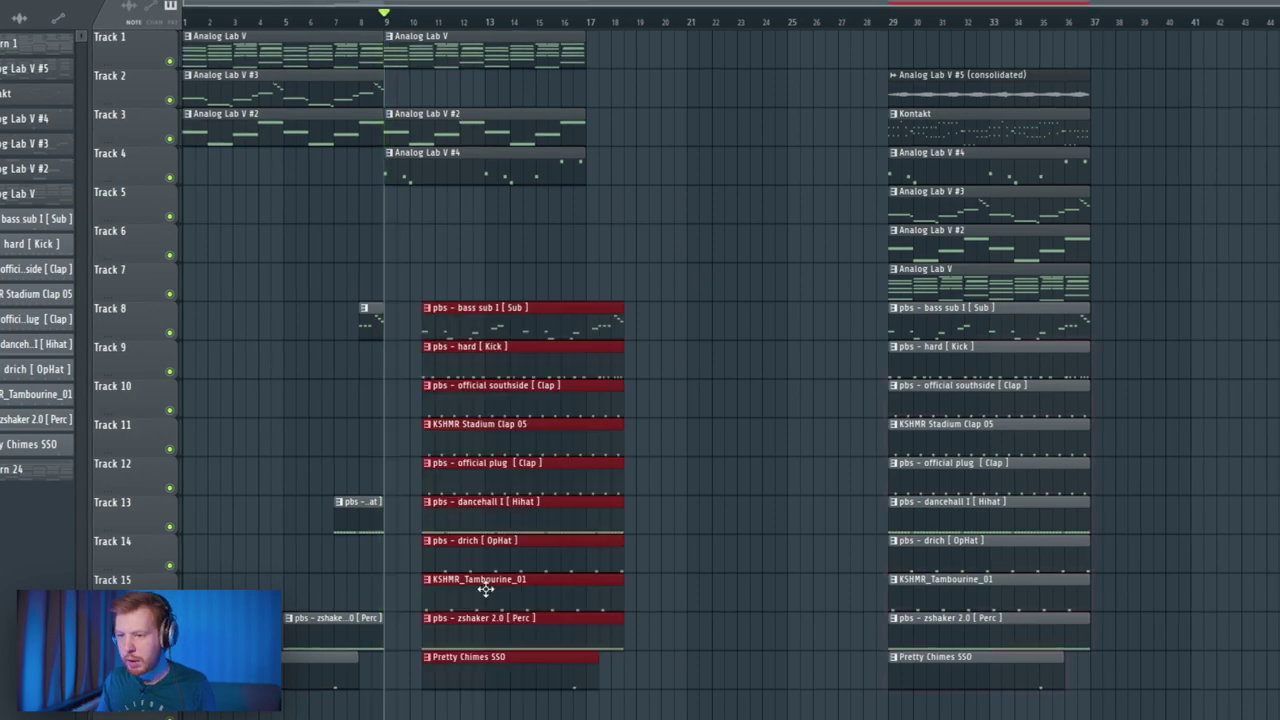
Duplicate the bar 9 section to bar 17 and add a copy of the Kontakt clip on Track 5 there
key("ctrl+d")
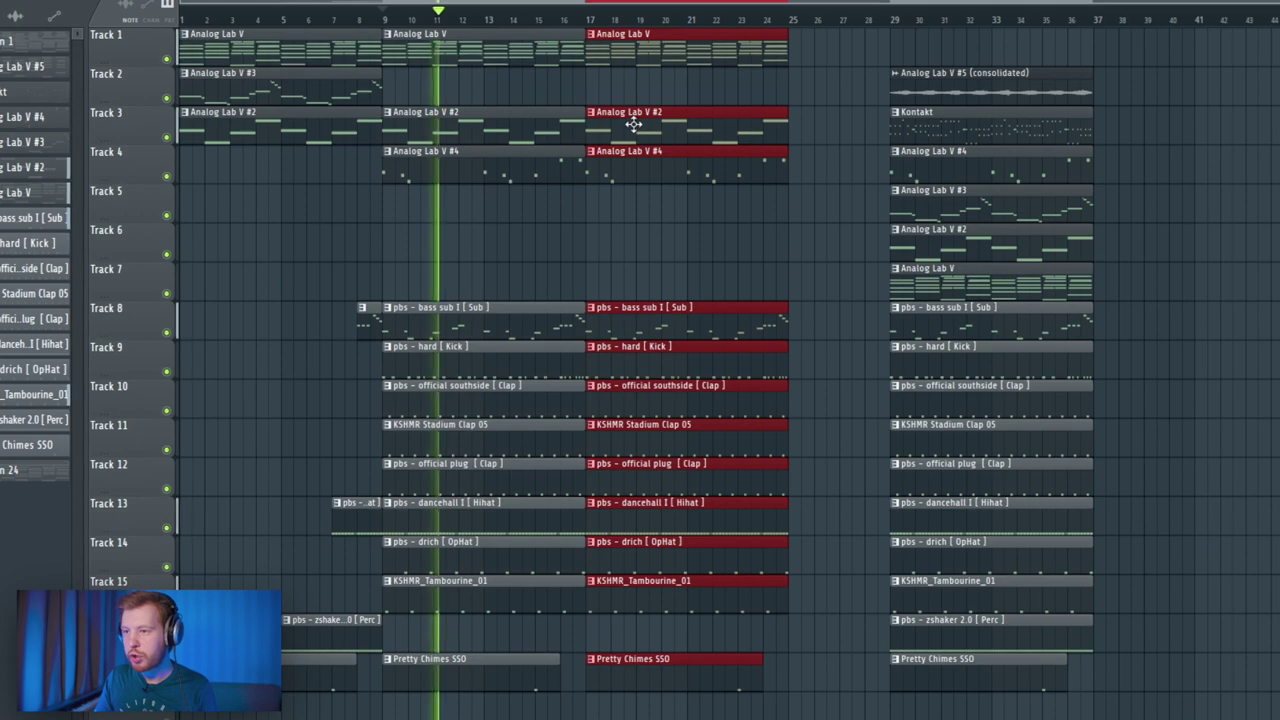
key("ctrl+d")
left_click_drag(920, 138, 636, 227)
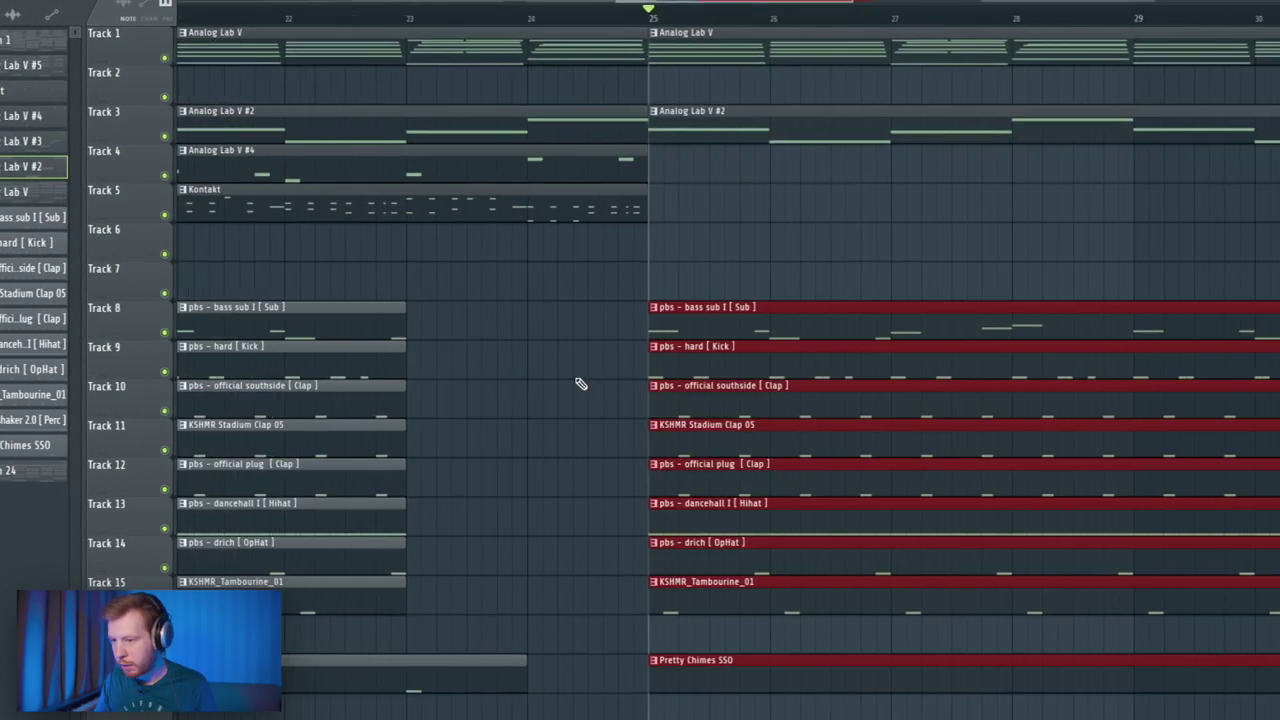
Place the sub and drum clips at bar 25 and trim the starts of the claps, hihats and tambourine so they enter after the kick
key("ctrl+d")
left_click_drag(712, 384, 695, 645)
left_click_drag(648, 603, 761, 614)
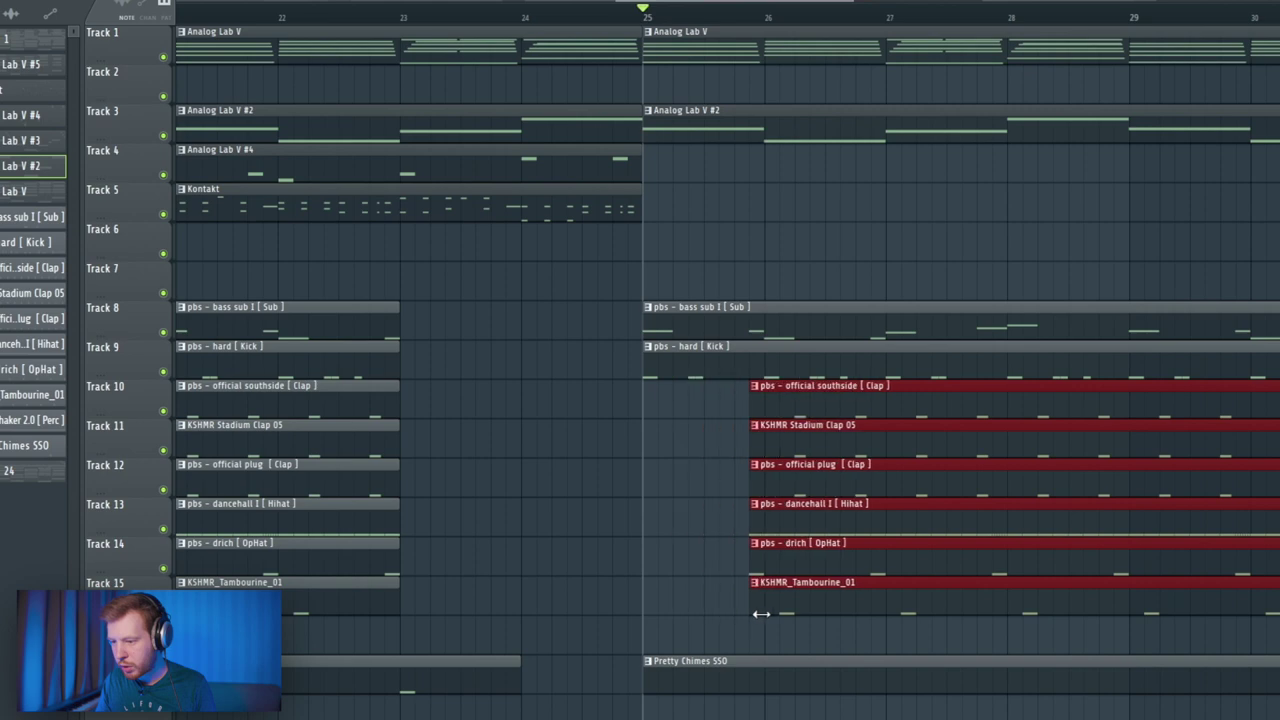
left_click_drag(768, 489, 680, 491)
left_click_drag(768, 608, 738, 608)
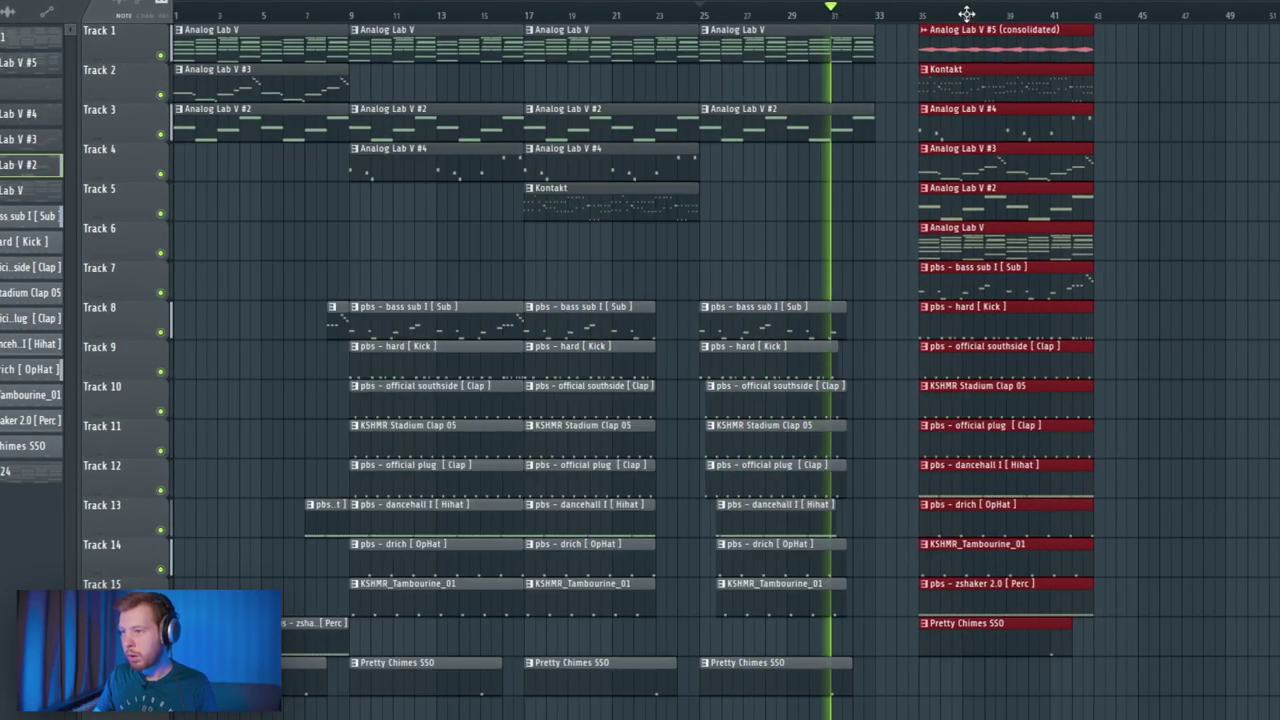
Move the full clip stack to bar 33 with a short bass sub lead-in at bar 32, and duplicate the bar 25 section to bar 41
left_click_drag(966, 20, 929, 20)
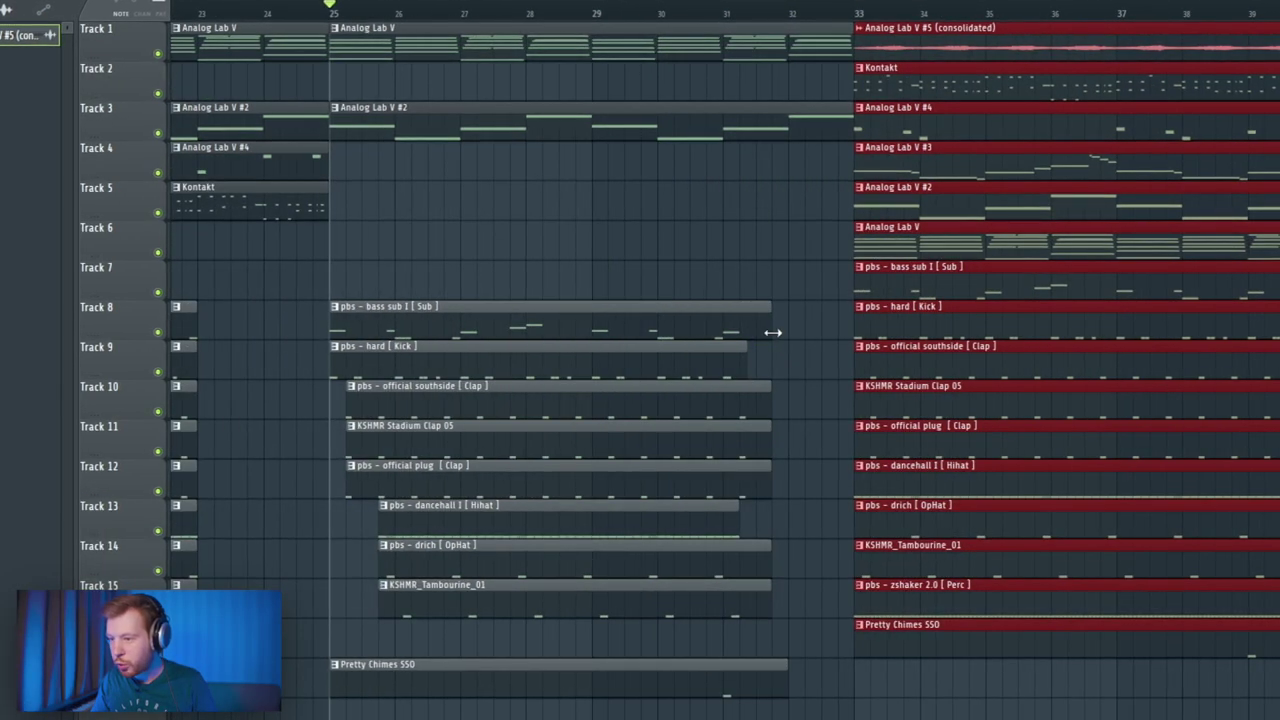
left_click_drag(776, 333, 848, 342)
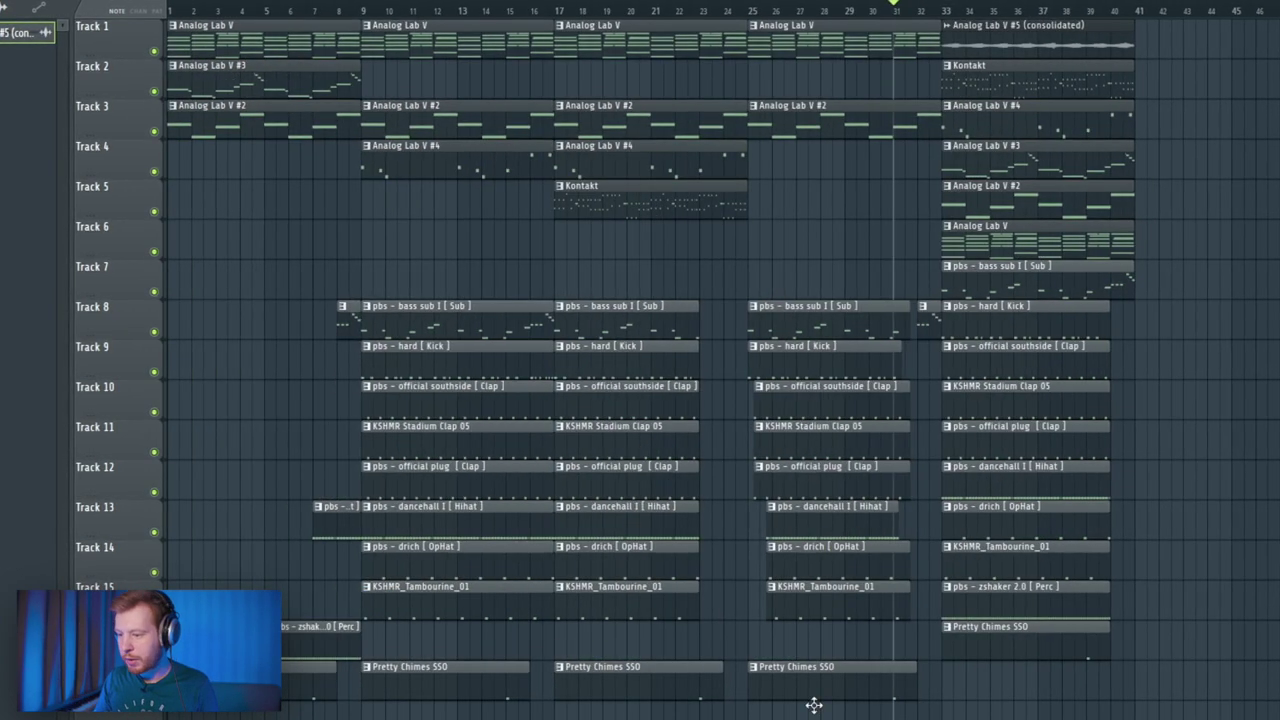
left_click_drag(909, 717, 870, 60)
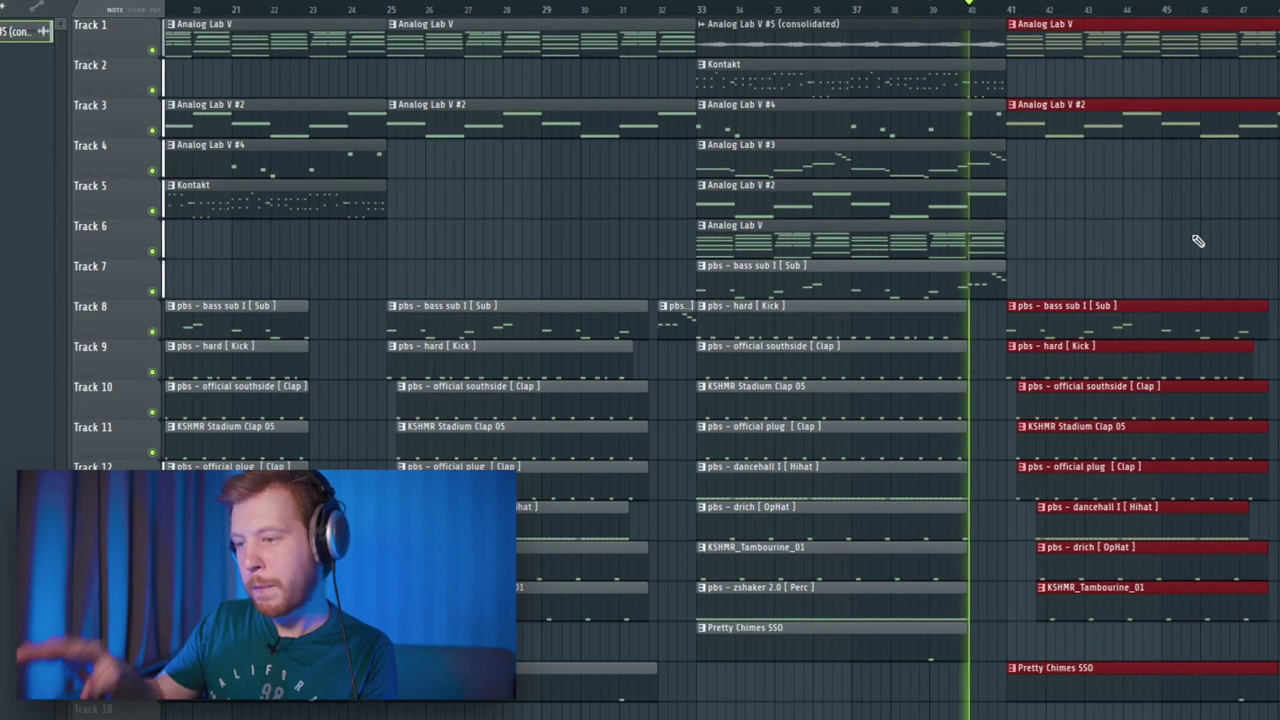